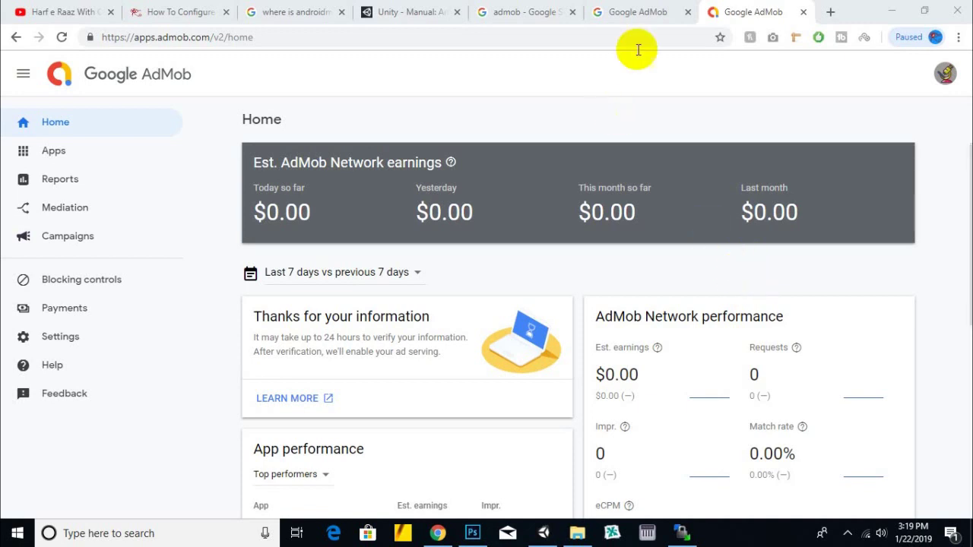
Close the duplicate AdMob, admob search, Unity Manual and 'where is android' tabs.
click(688, 12)
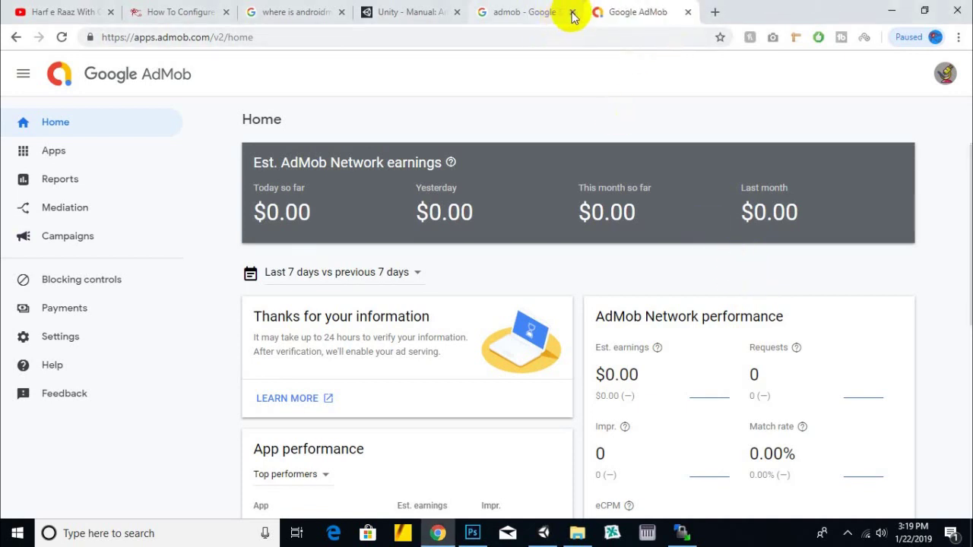
click(572, 12)
click(457, 12)
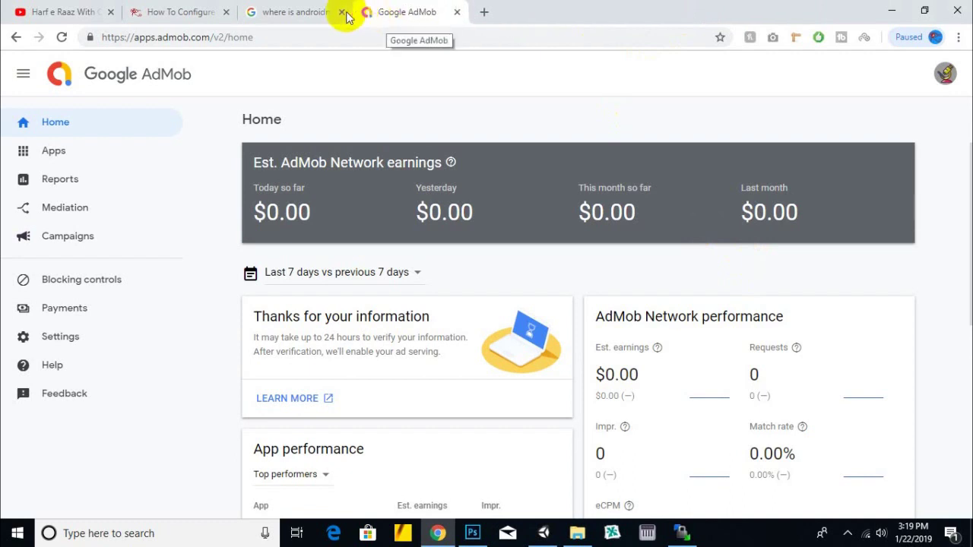
click(342, 12)
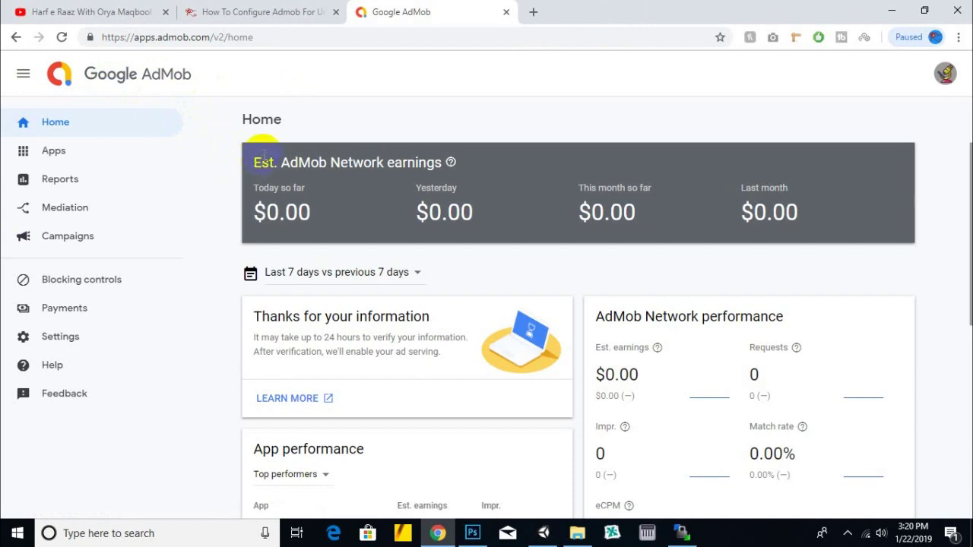
right_click(395, 17)
click(395, 15)
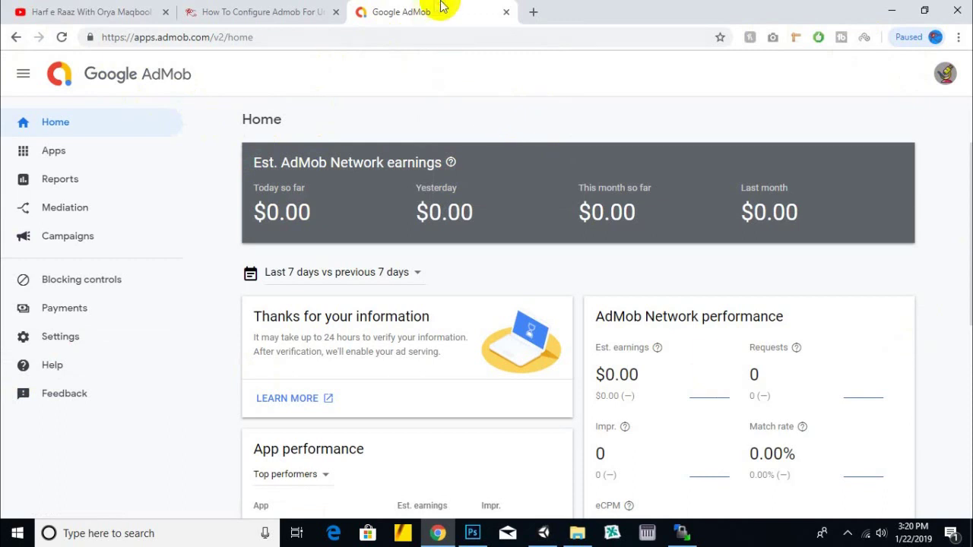
click(309, 7)
scroll(261, 228, up, 5)
scroll(266, 240, up, 5)
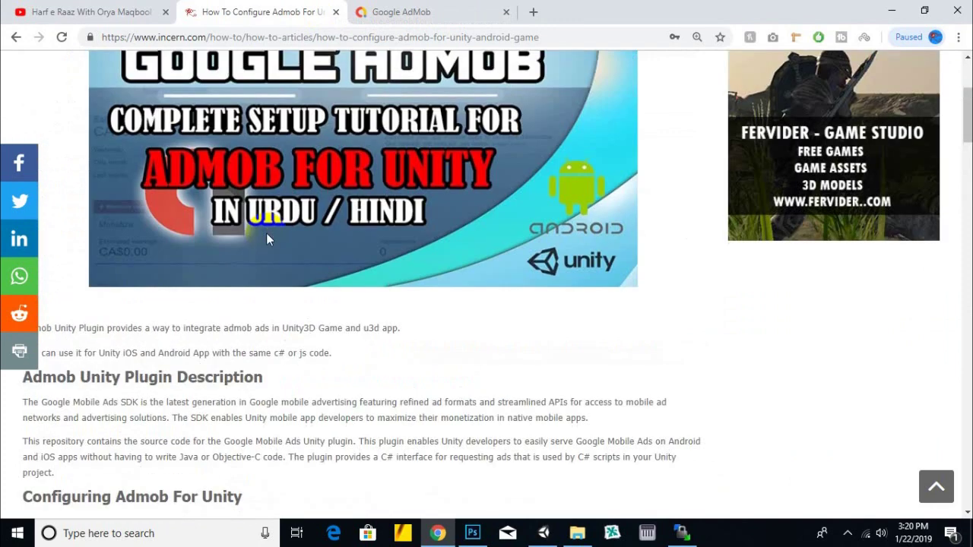
scroll(266, 233, up, 3)
scroll(263, 228, down, 3)
scroll(266, 229, down, 3)
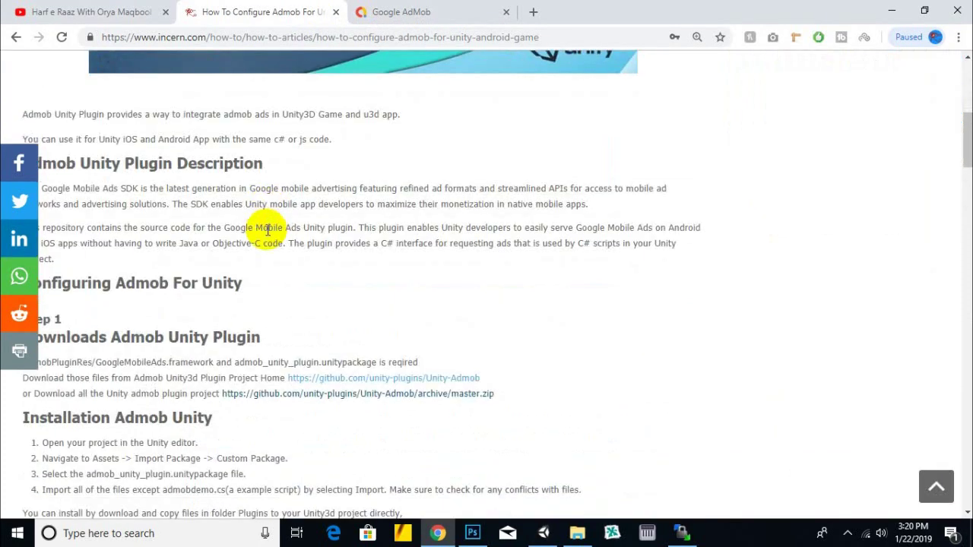
scroll(268, 231, down, 2)
scroll(267, 231, down, 5)
scroll(268, 234, down, 5)
scroll(266, 233, down, 6)
scroll(266, 233, down, 7)
scroll(267, 233, up, 5)
scroll(266, 233, up, 5)
scroll(262, 230, up, 3)
scroll(262, 230, up, 5)
scroll(262, 229, up, 5)
key(ctrl+Tab)
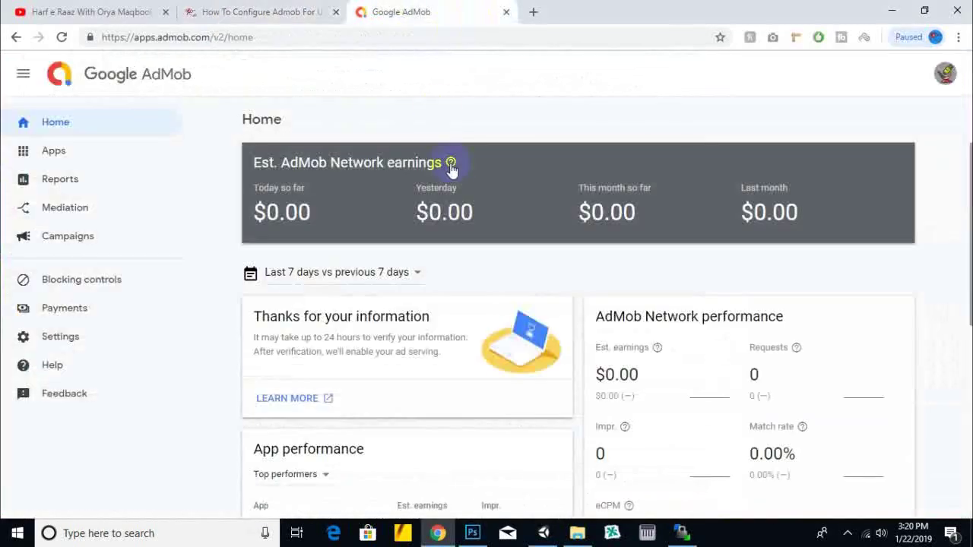
right_click(733, 8)
click(673, 16)
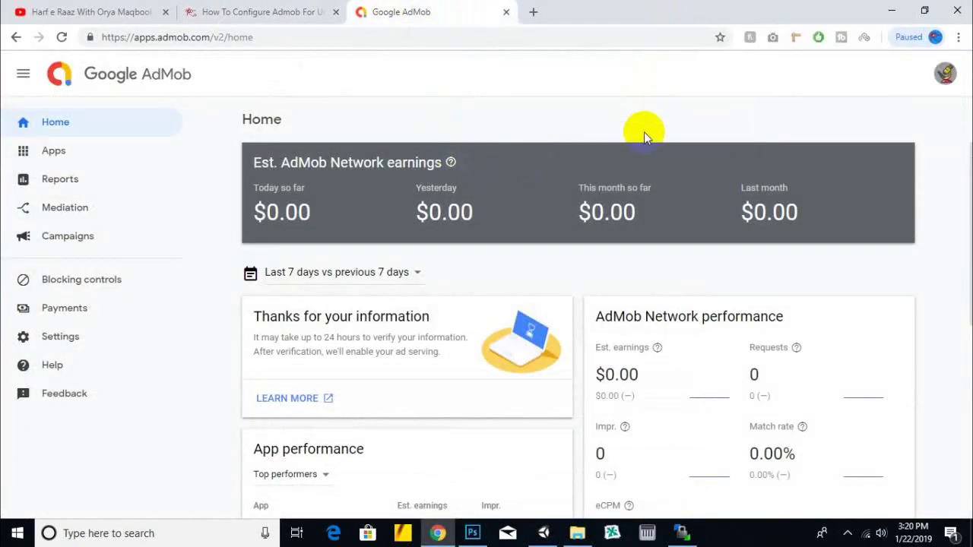
click(304, 9)
scroll(354, 217, down, 5)
scroll(355, 218, up, 5)
click(435, 9)
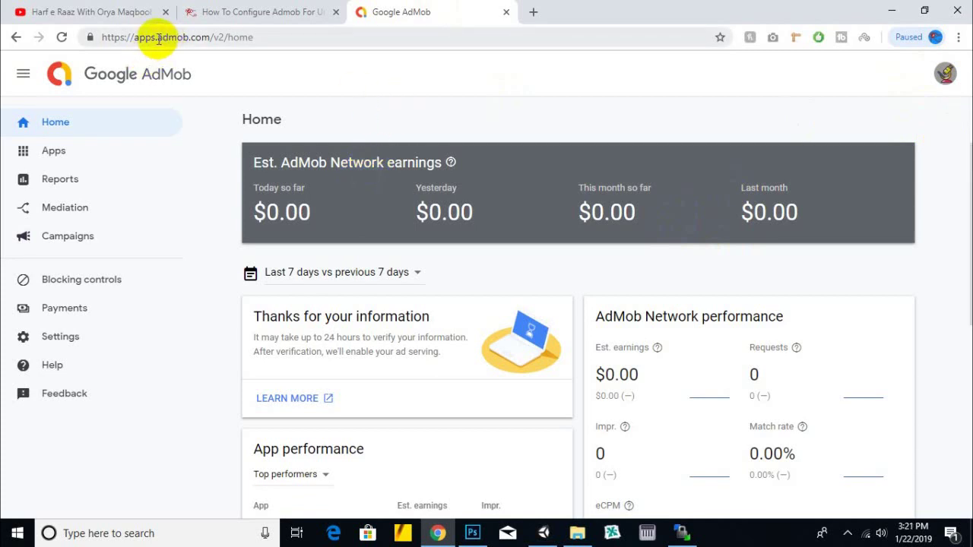
drag(158, 38, 206, 37)
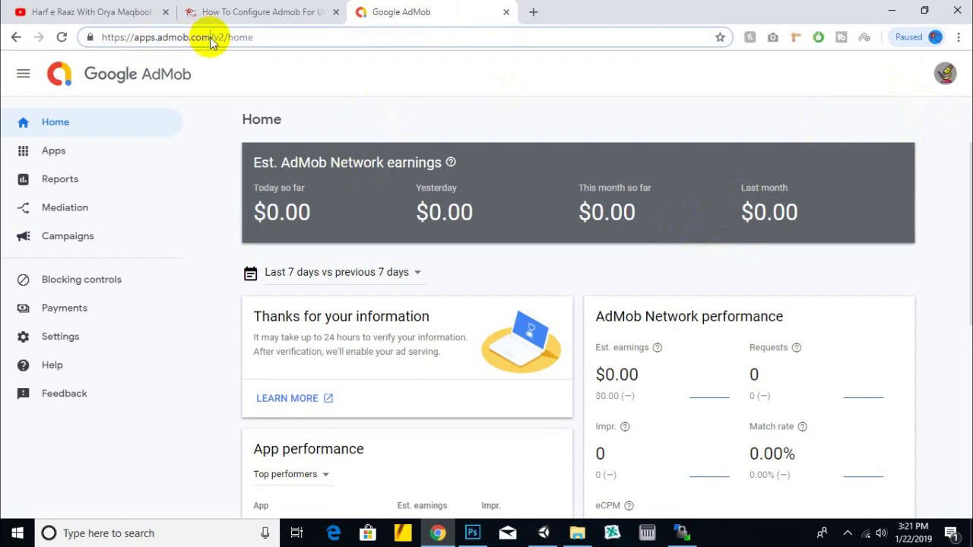
click(832, 91)
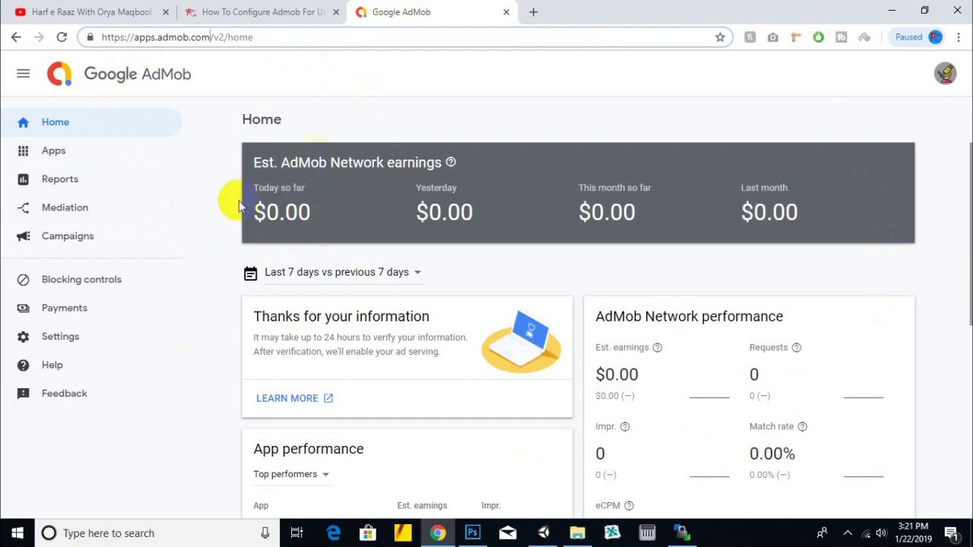
scroll(310, 242, down, 3)
Bring up the Apps list showing the Android app Bike IT Bike Simulator Game.
scroll(309, 242, down, 2)
scroll(311, 222, up, 1)
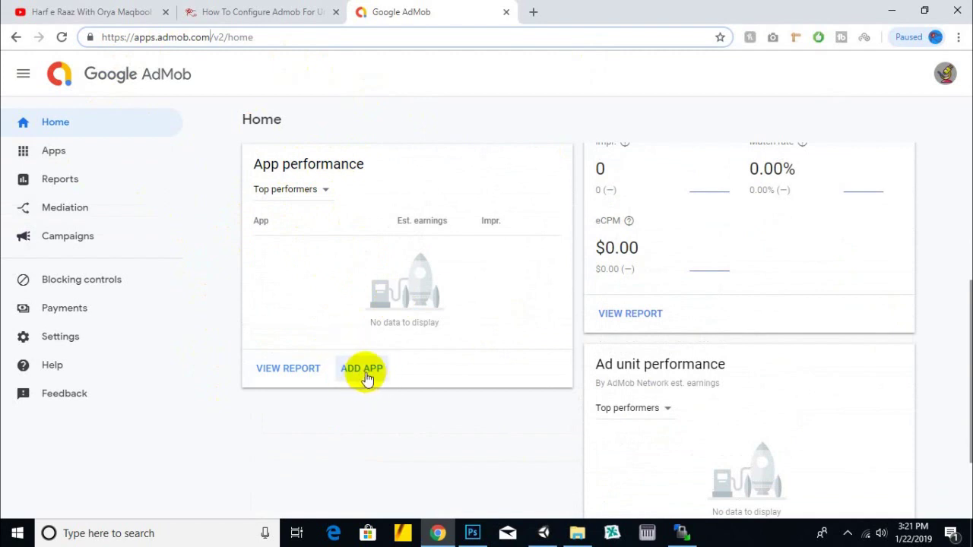
mouse_move(79, 156)
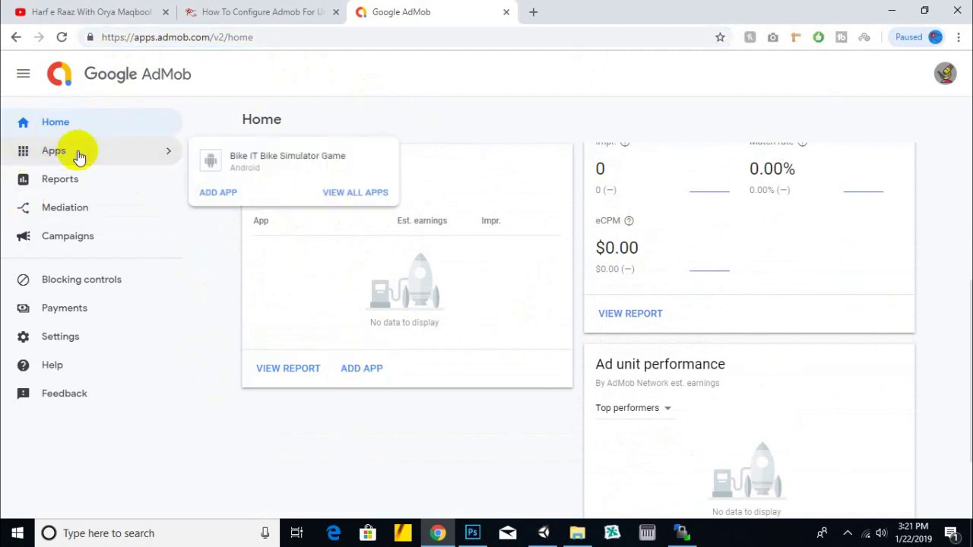
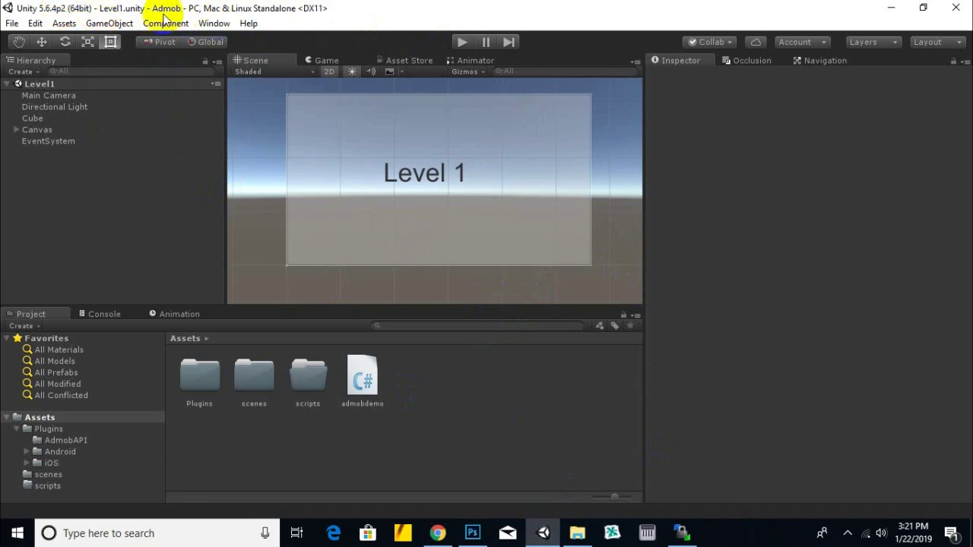
Remove LoadingAdmob from the build scene list and switch the project platform to Android.
click(460, 390)
click(147, 152)
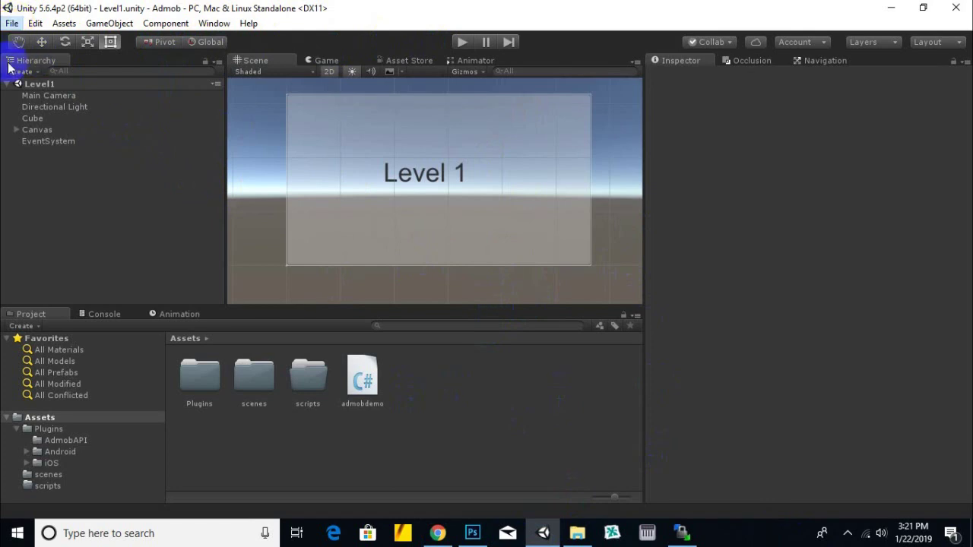
click(12, 24)
click(55, 165)
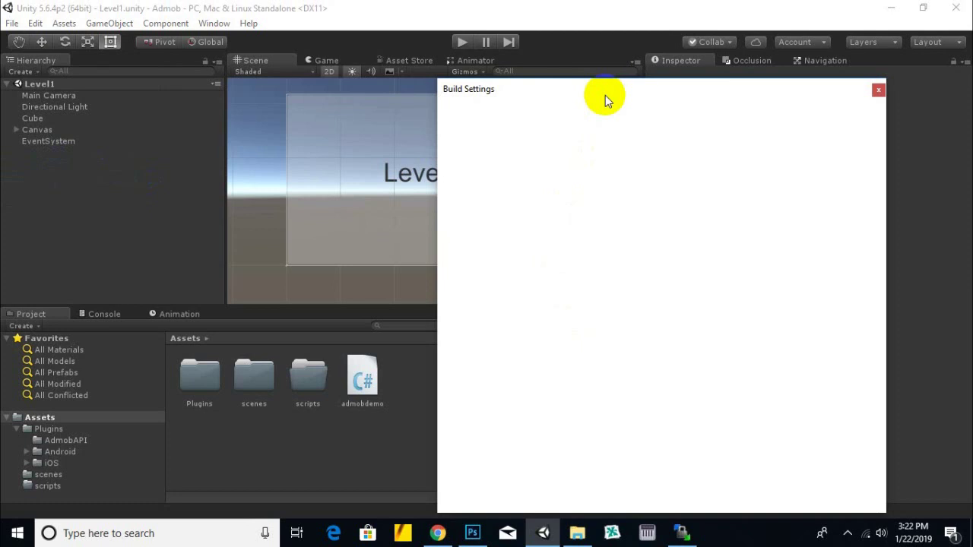
click(600, 91)
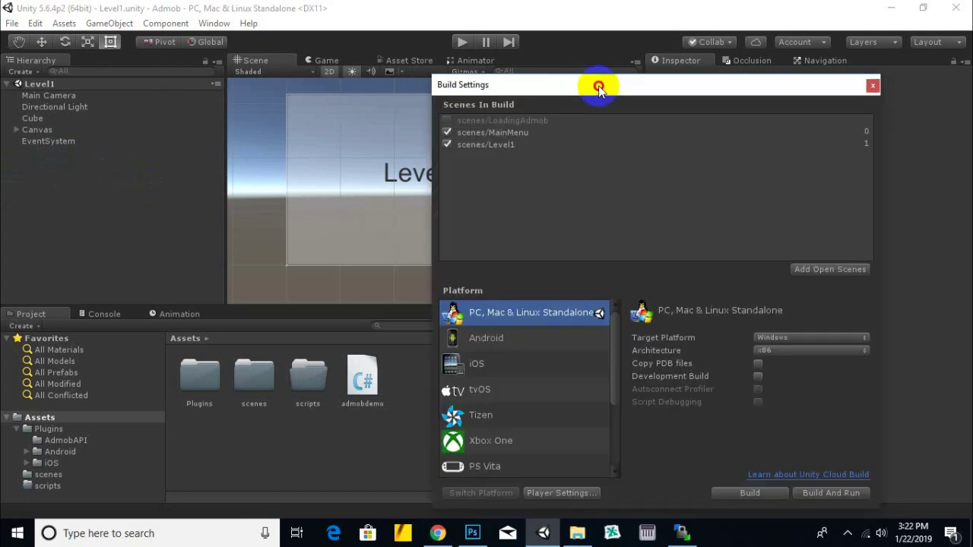
click(515, 341)
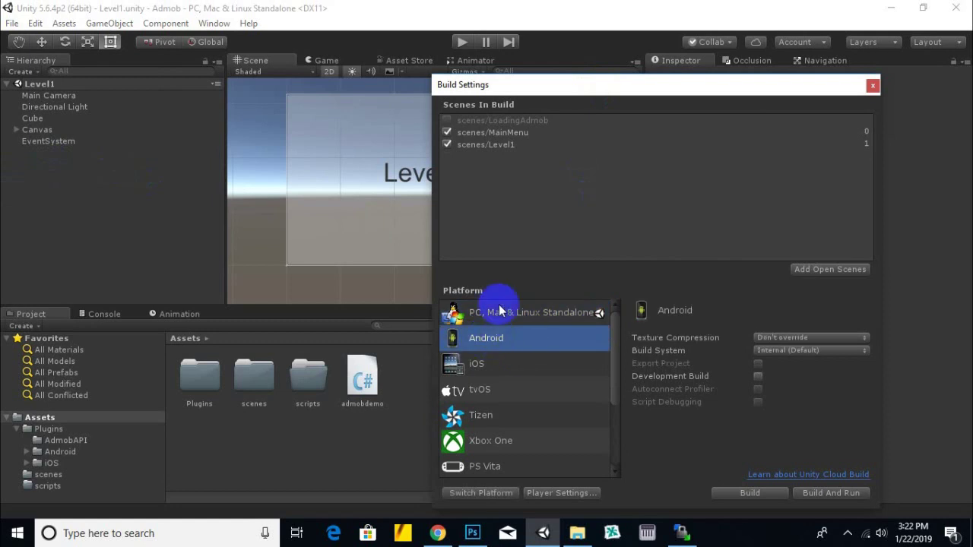
click(516, 122)
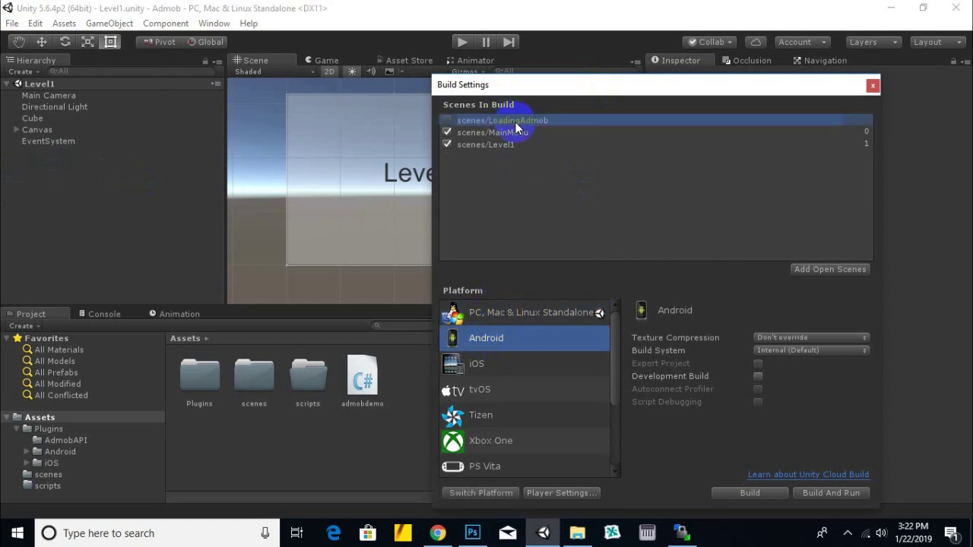
key(Delete)
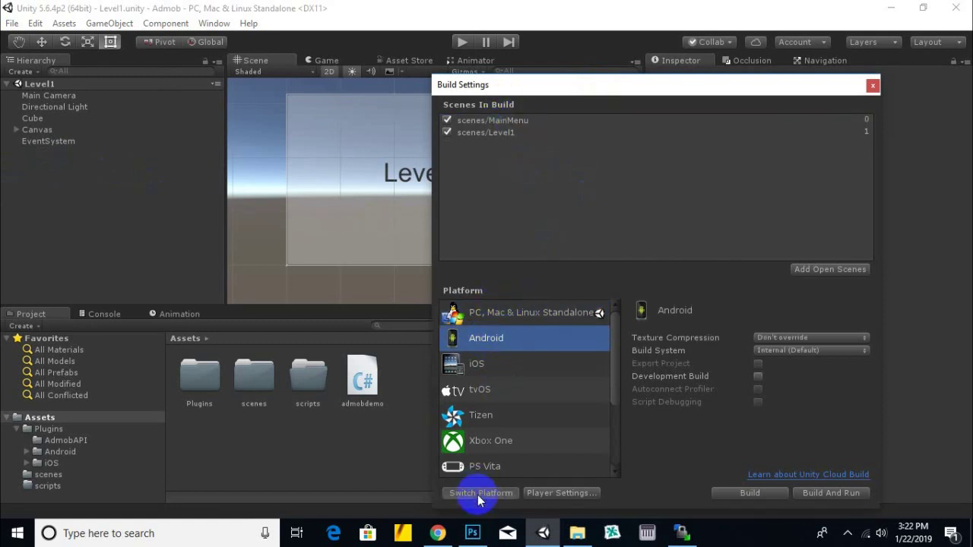
click(477, 495)
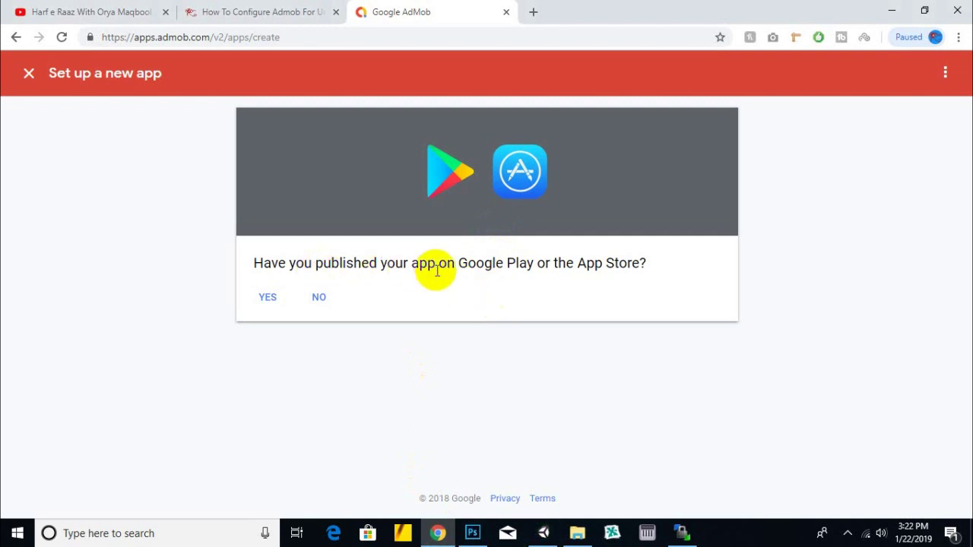
Add an unpublished Android app named Admob in AdMob.
mouse_move(651, 269)
mouse_down()
mouse_move(261, 263)
mouse_move(377, 263)
mouse_up()
click(261, 264)
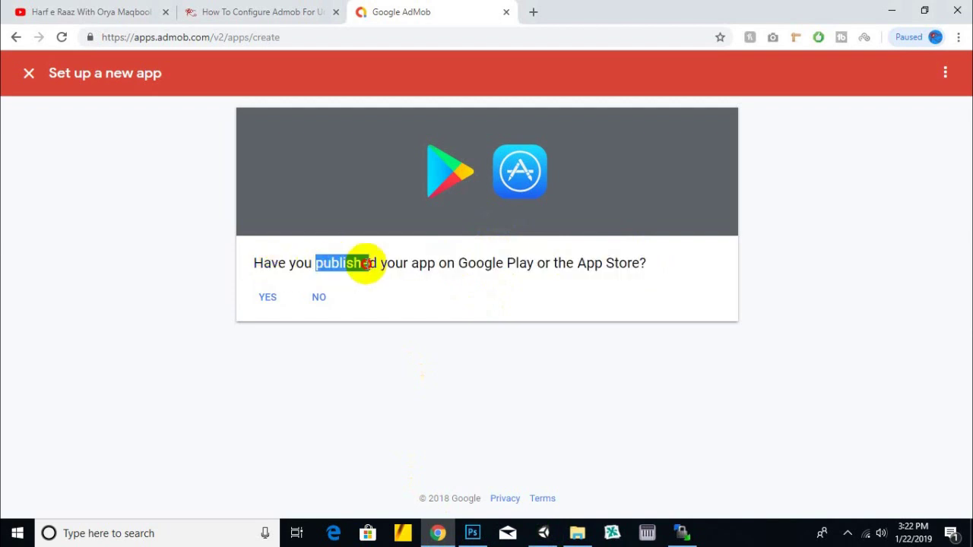
click(425, 265)
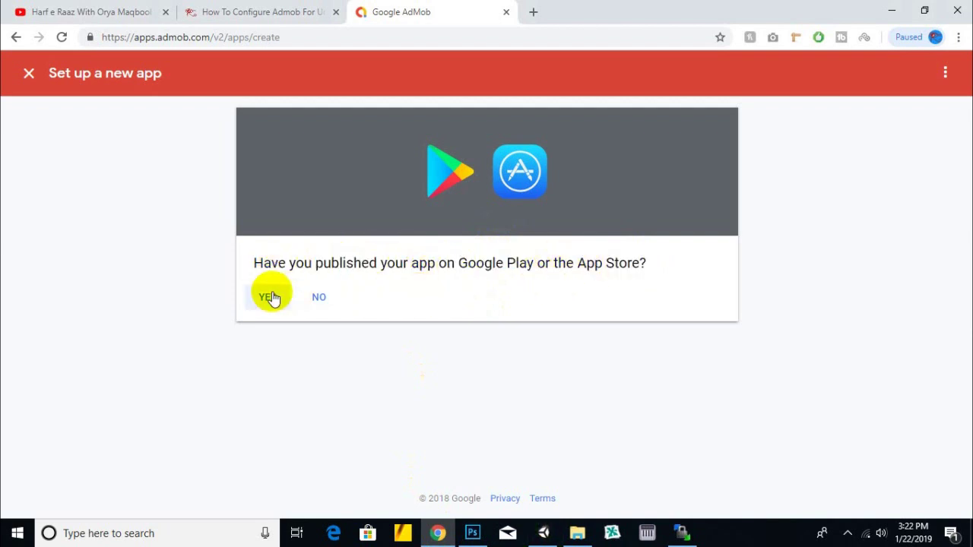
click(319, 297)
text(Admob)
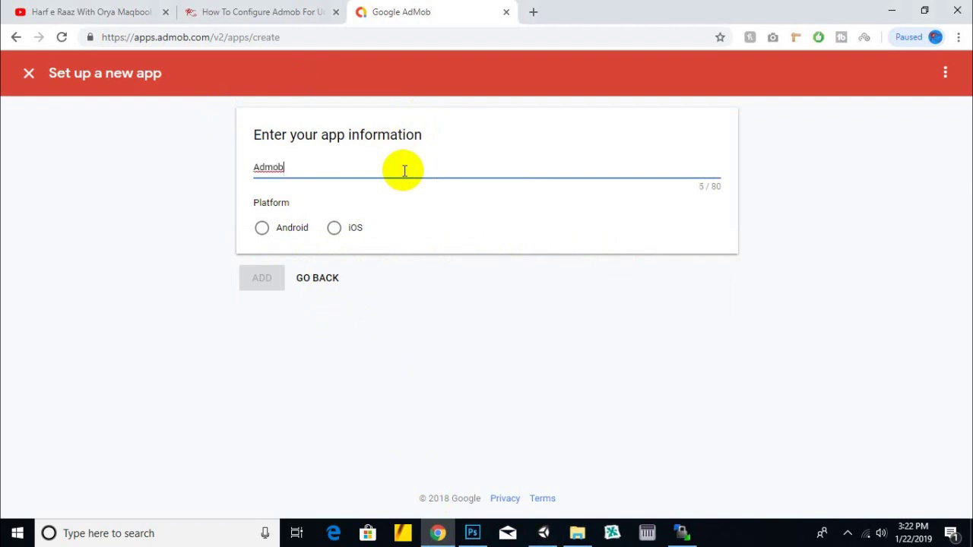
drag(249, 203, 302, 205)
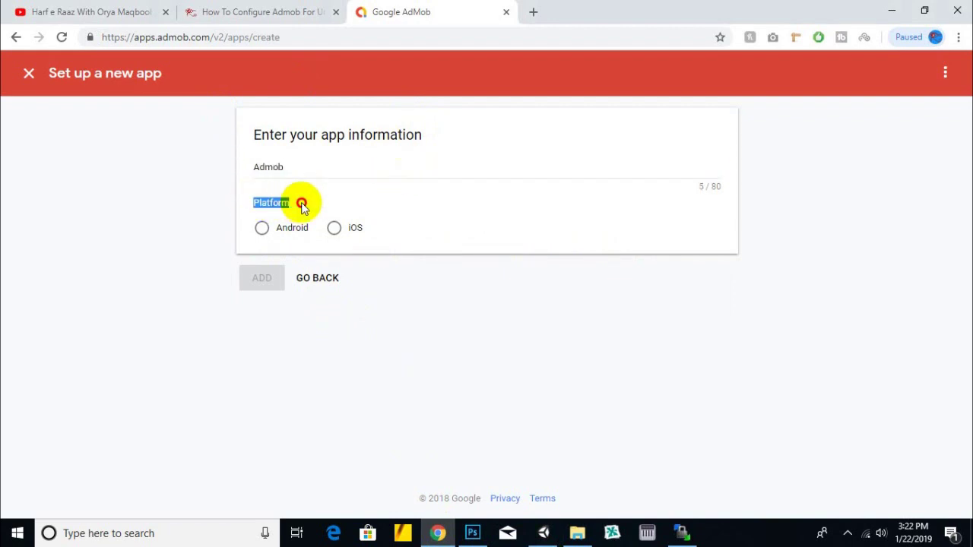
click(307, 205)
drag(393, 228, 265, 238)
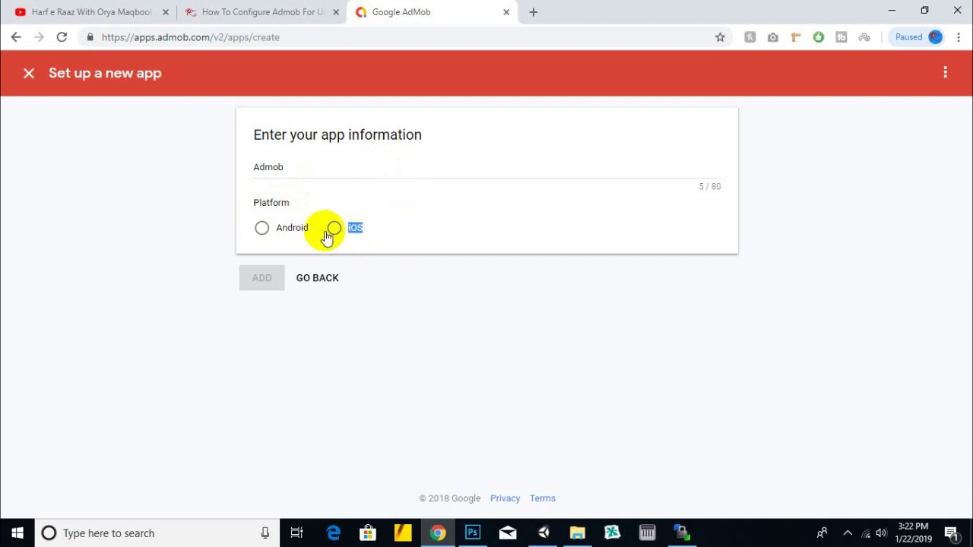
click(263, 236)
click(255, 280)
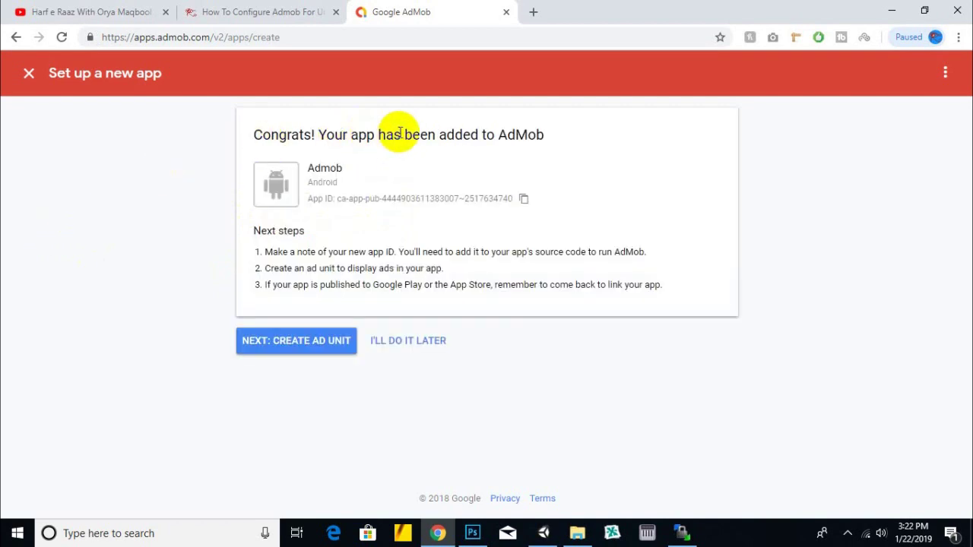
Copy the new Admob app's App ID.
drag(402, 135, 539, 137)
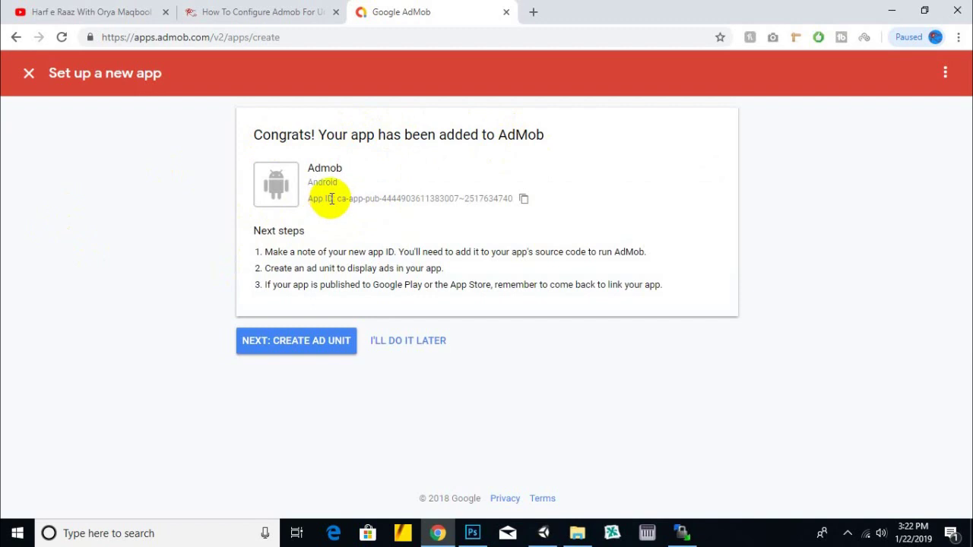
drag(307, 198, 514, 200)
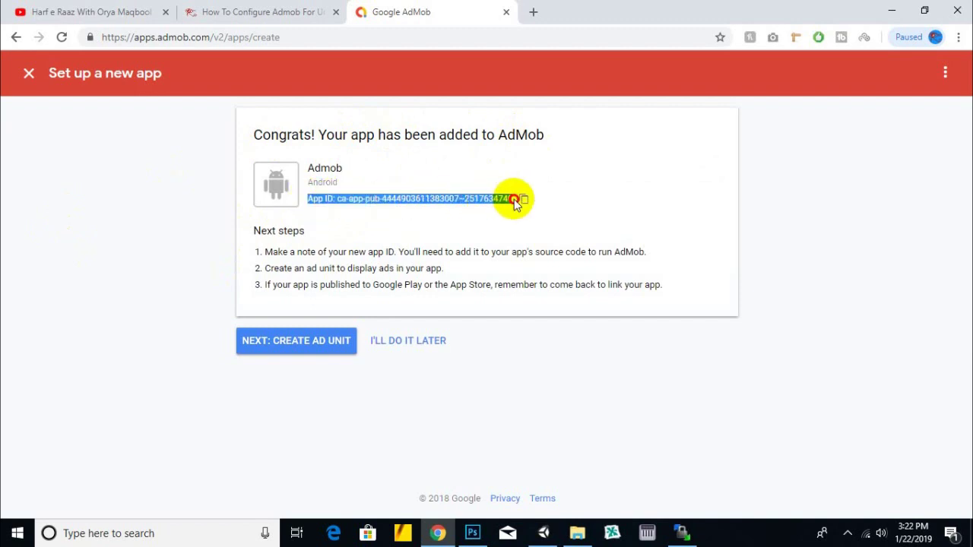
right_click(493, 203)
click(508, 215)
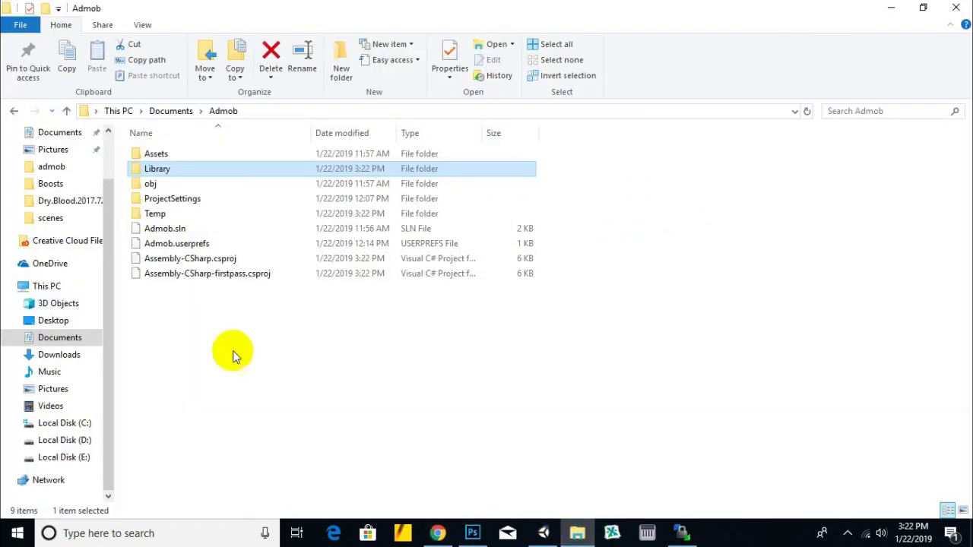
Create a new text file named admob.txt on the Desktop and open it in Notepad.
click(269, 354)
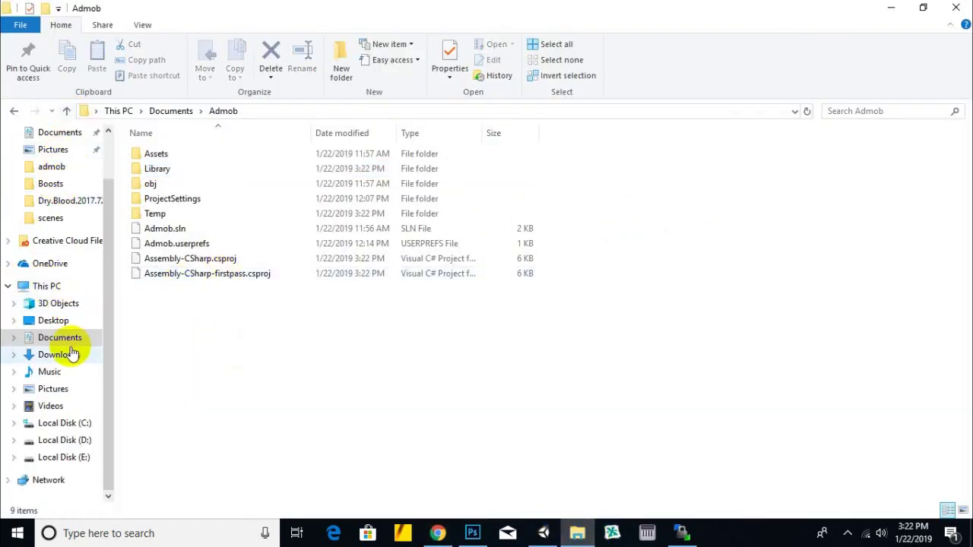
click(47, 321)
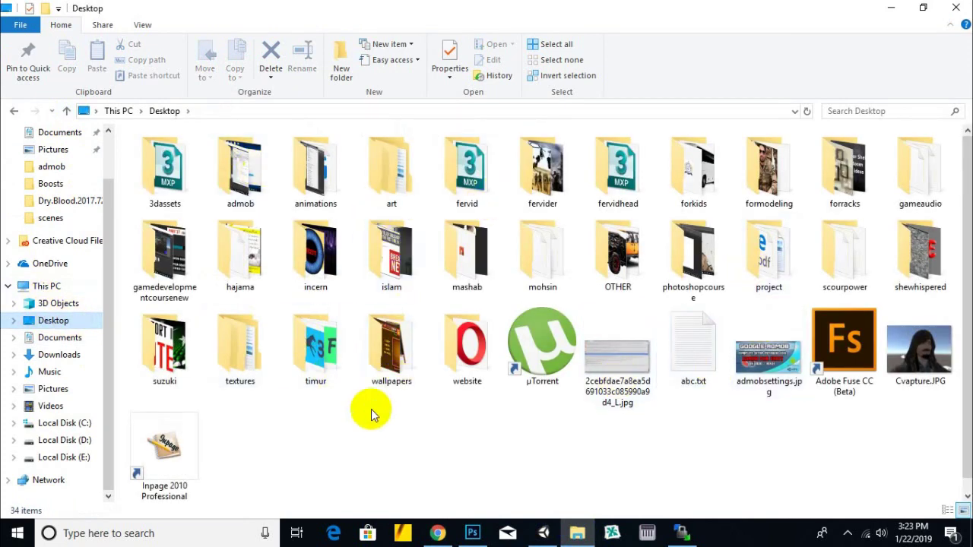
right_click(436, 219)
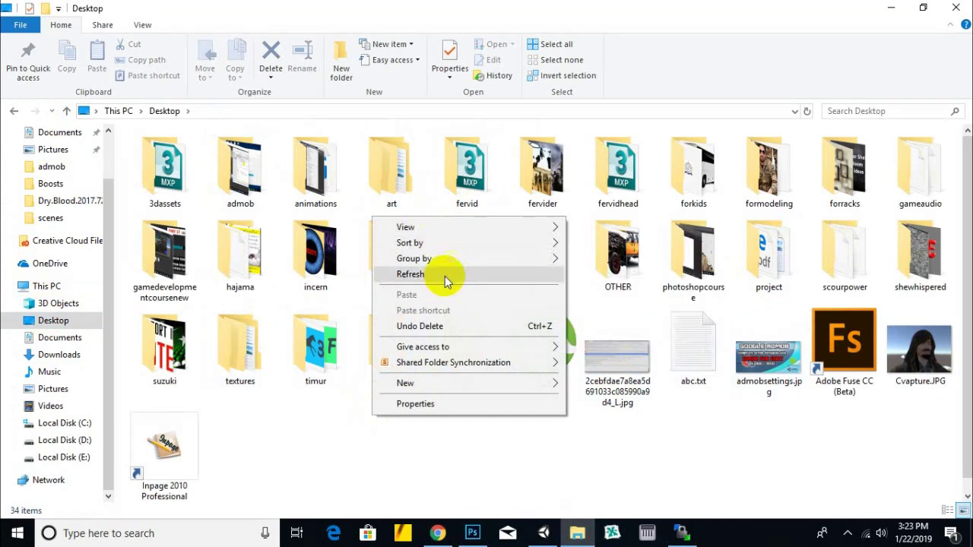
mouse_move(457, 384)
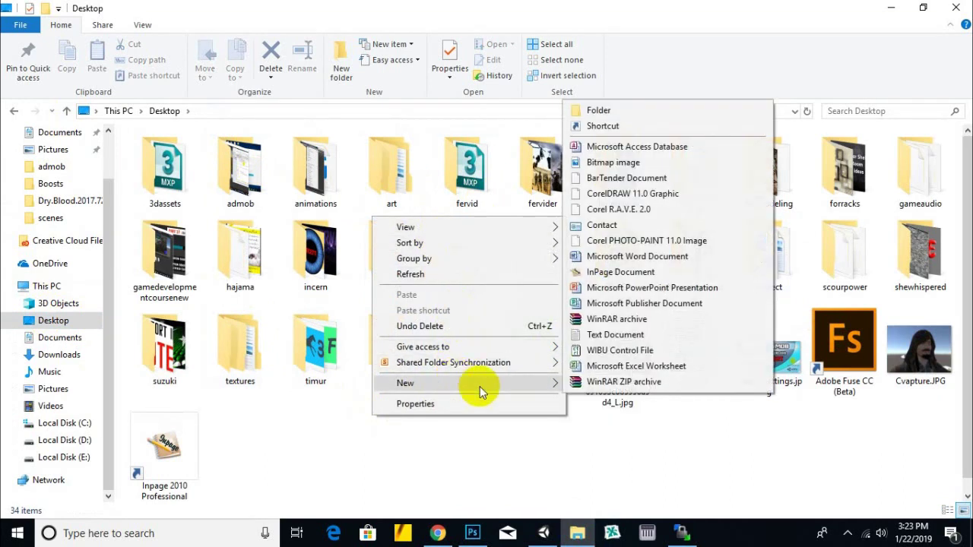
click(609, 336)
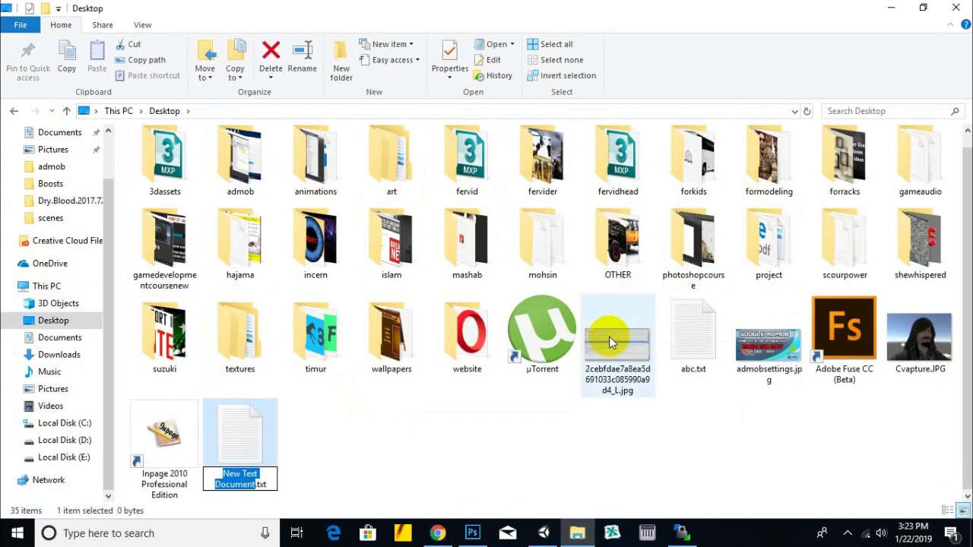
text(admob)
key(Return)
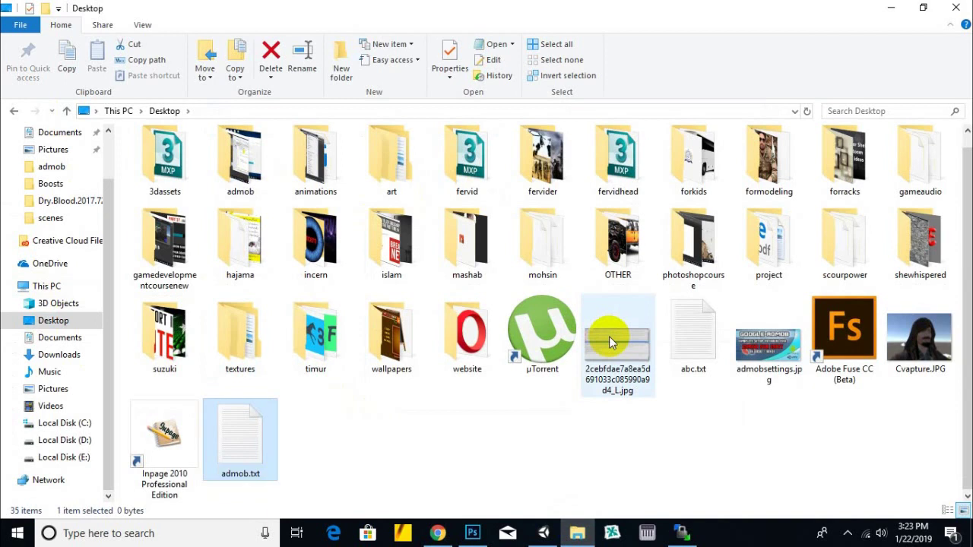
key(Return)
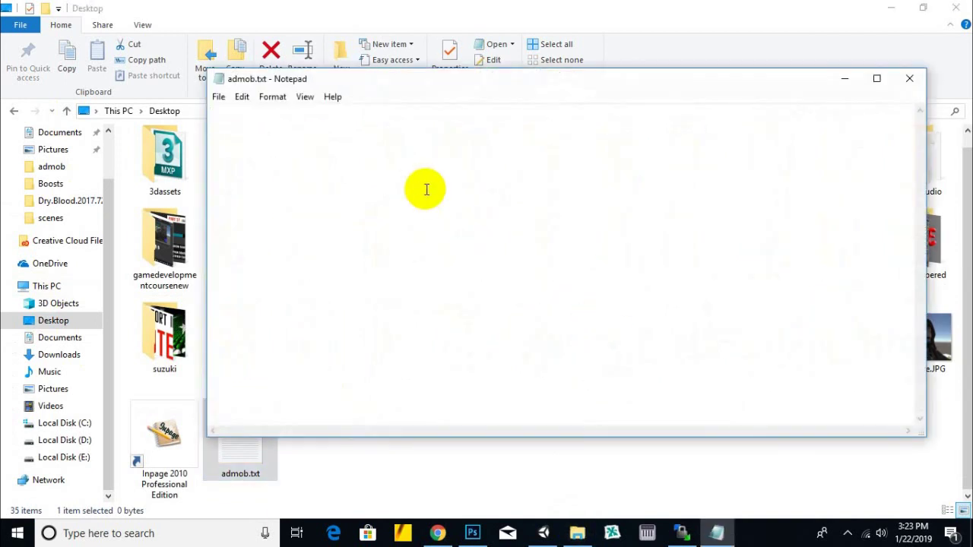
Paste the AdMob App ID into admob.txt, then go back to the AdMob page.
key(ctrl+v)
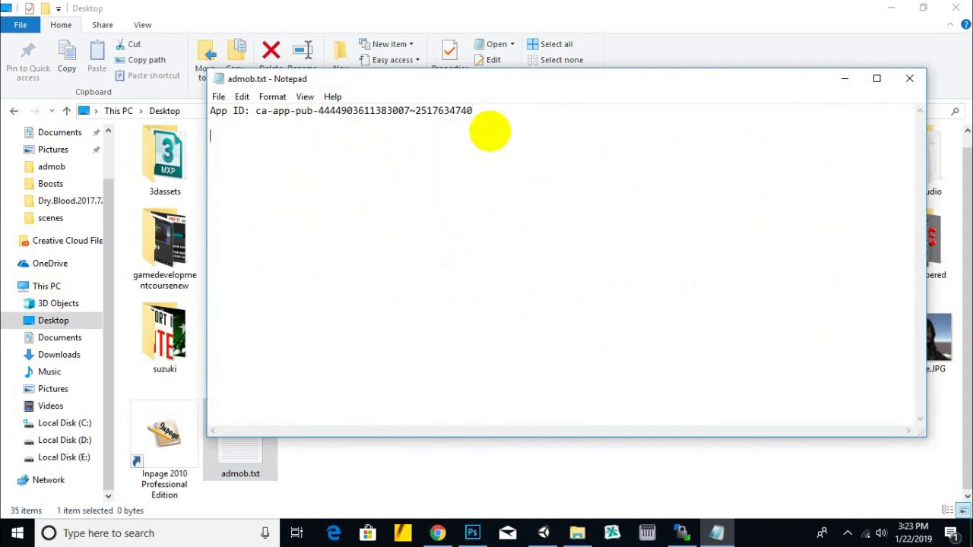
click(439, 531)
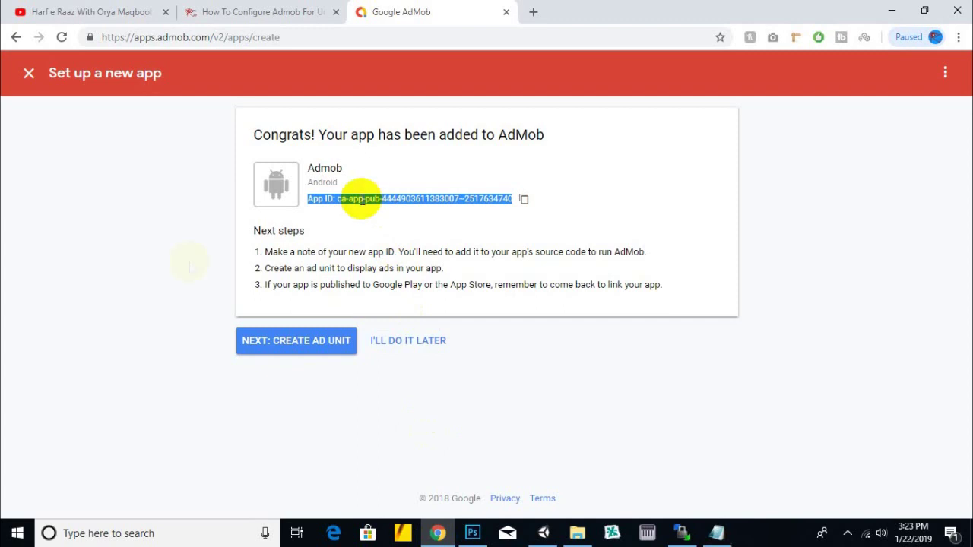
Start a new ad unit for the Admob Android app to reach the ad format choices.
click(106, 274)
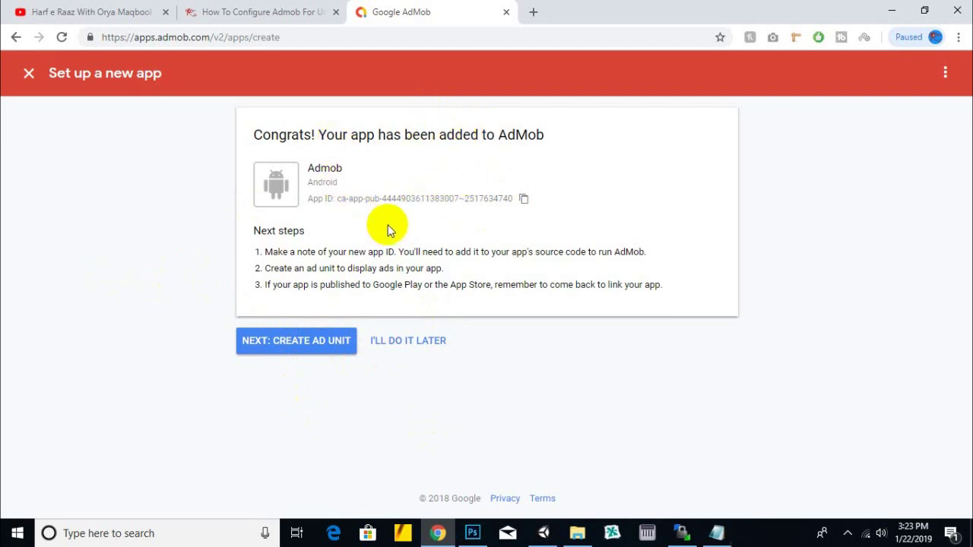
click(280, 348)
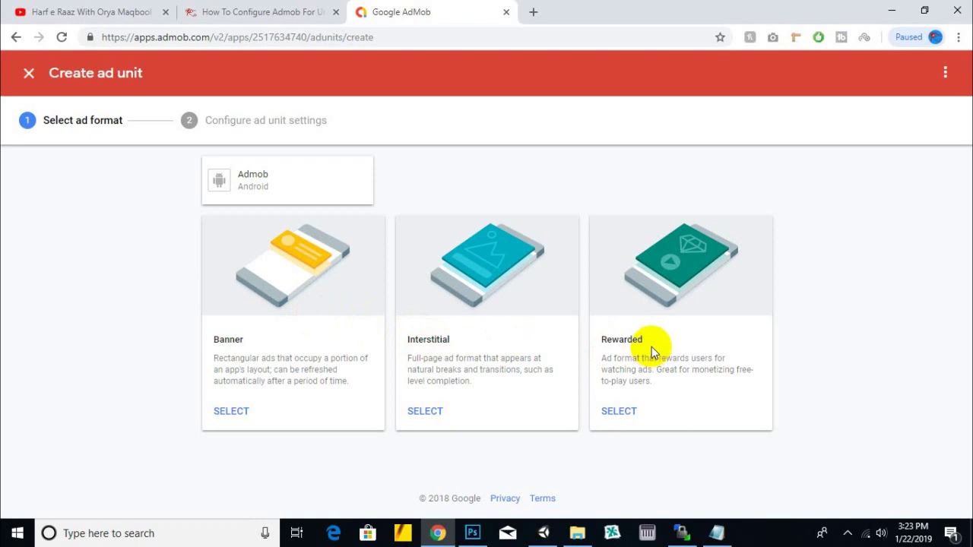
drag(495, 347, 370, 341)
click(462, 350)
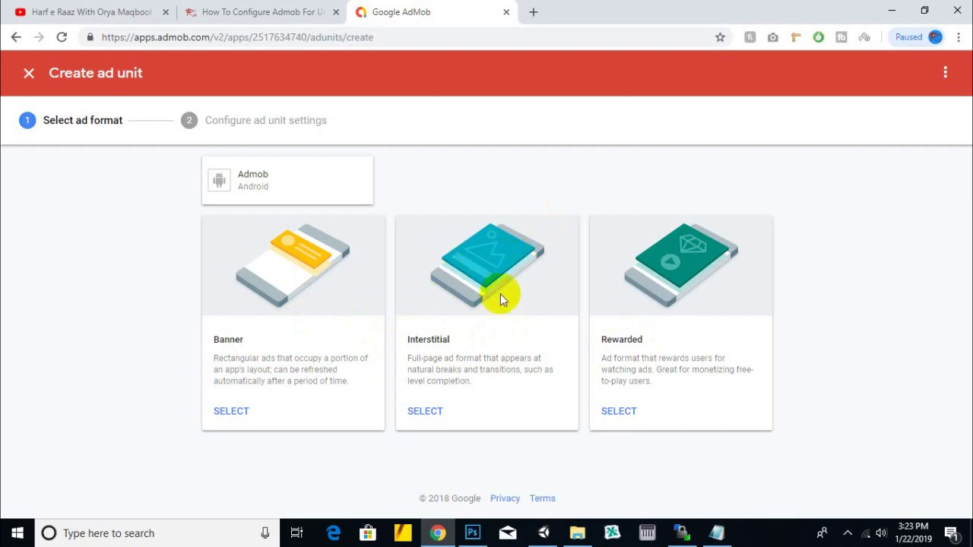
drag(679, 359, 591, 340)
click(566, 359)
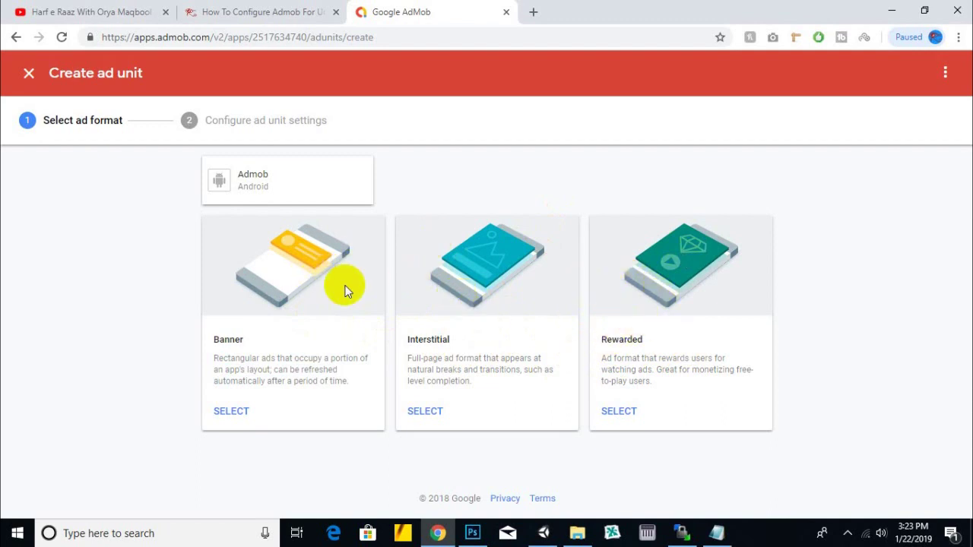
Choose the Banner format and name the ad unit 'top ad'.
click(238, 412)
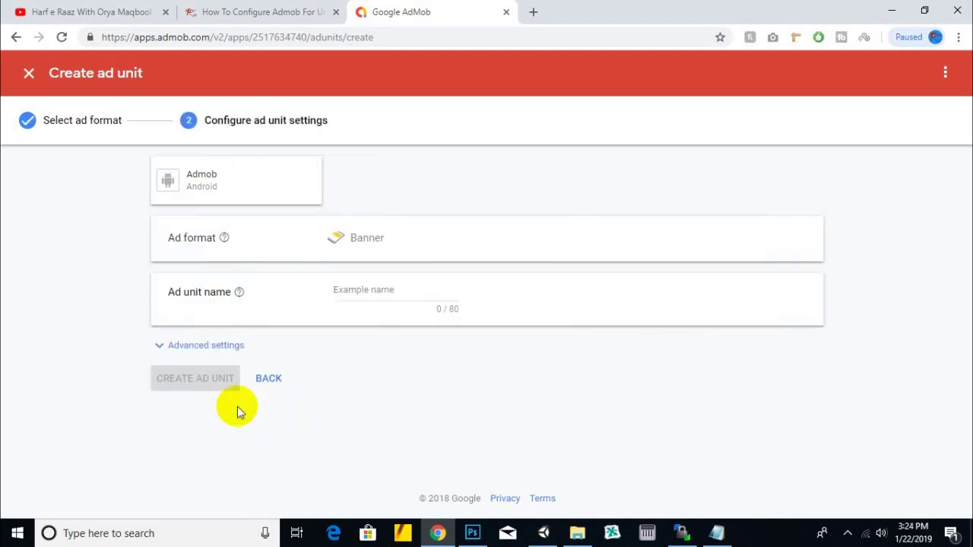
click(383, 289)
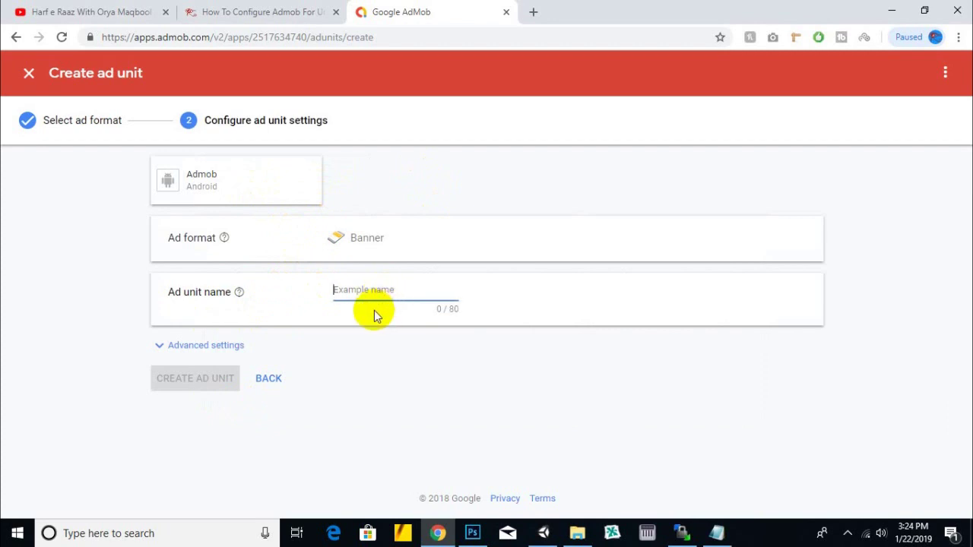
text(a)
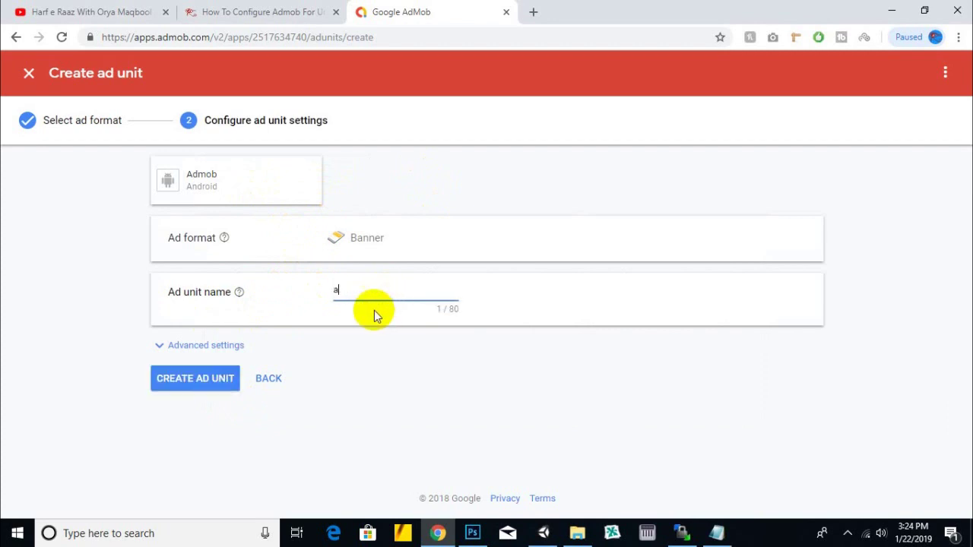
key(BackSpace)
key(BackSpace)
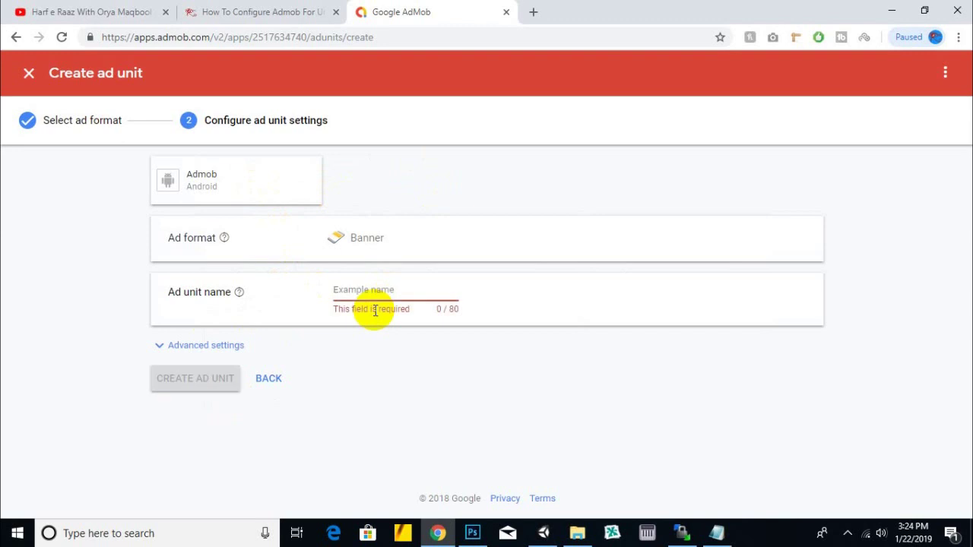
text(top ad)
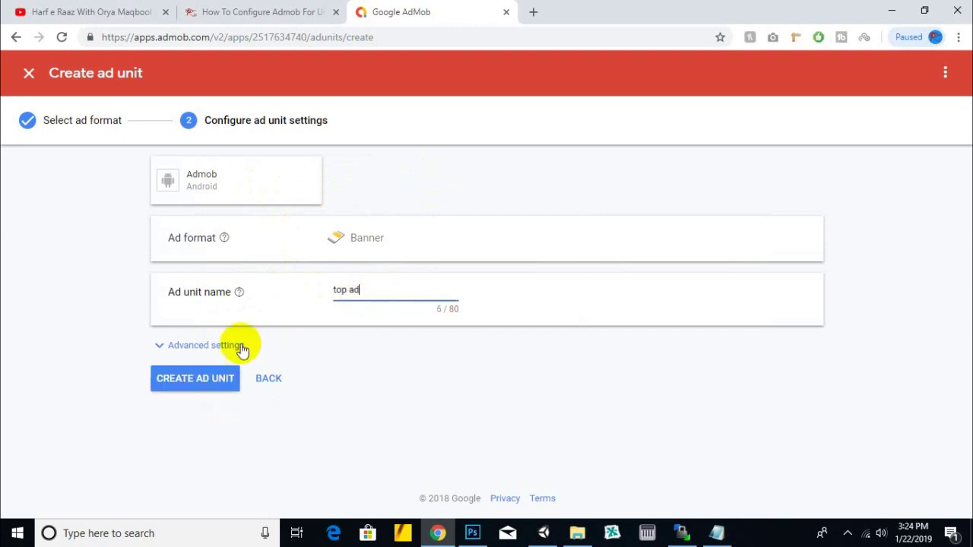
Keep default ad types, refresh and eCPM floor in Advanced settings and create the banner unit.
click(198, 347)
scroll(205, 360, down, 2)
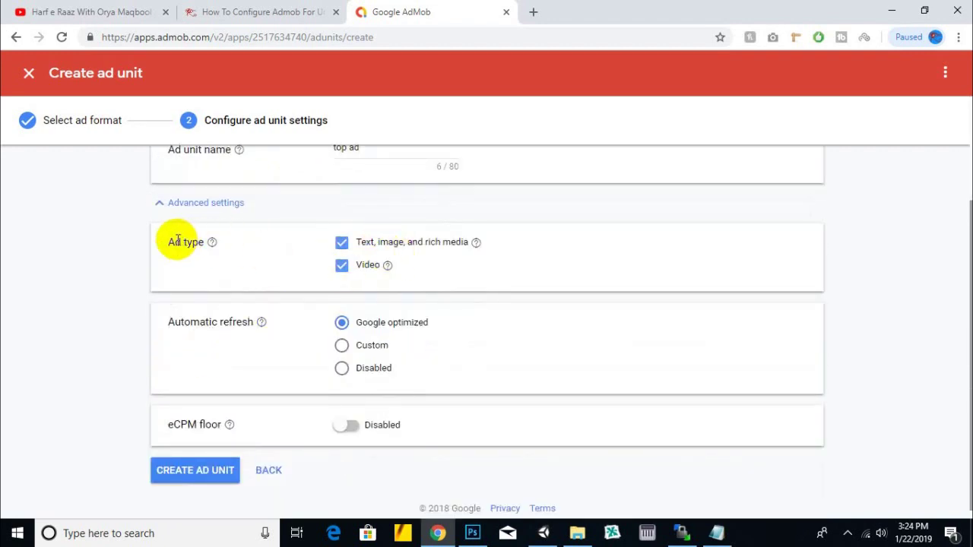
drag(162, 242, 190, 246)
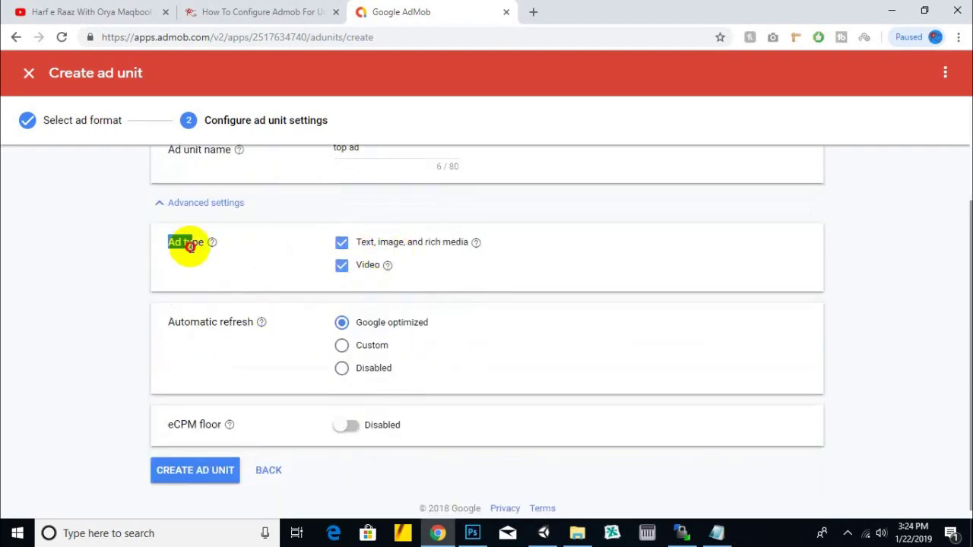
click(408, 247)
click(444, 251)
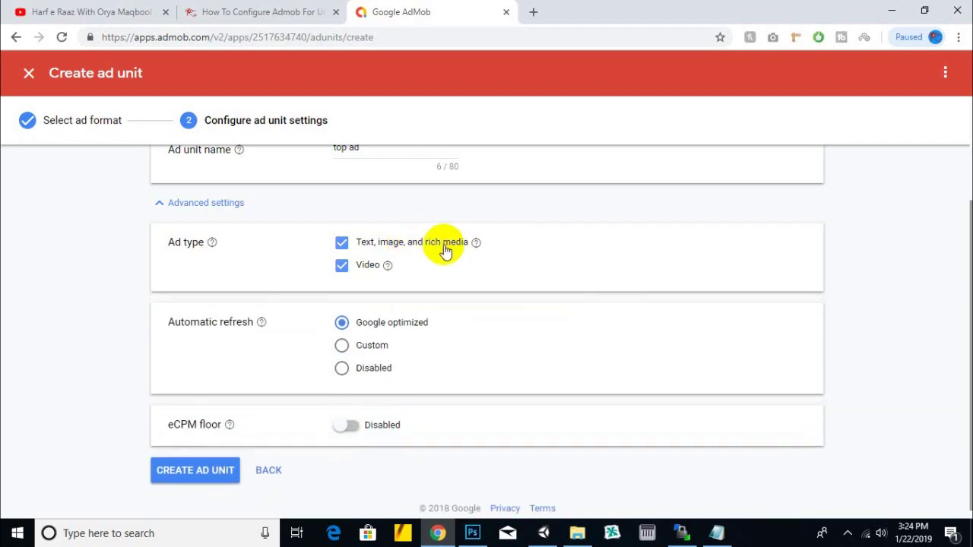
click(360, 267)
click(355, 268)
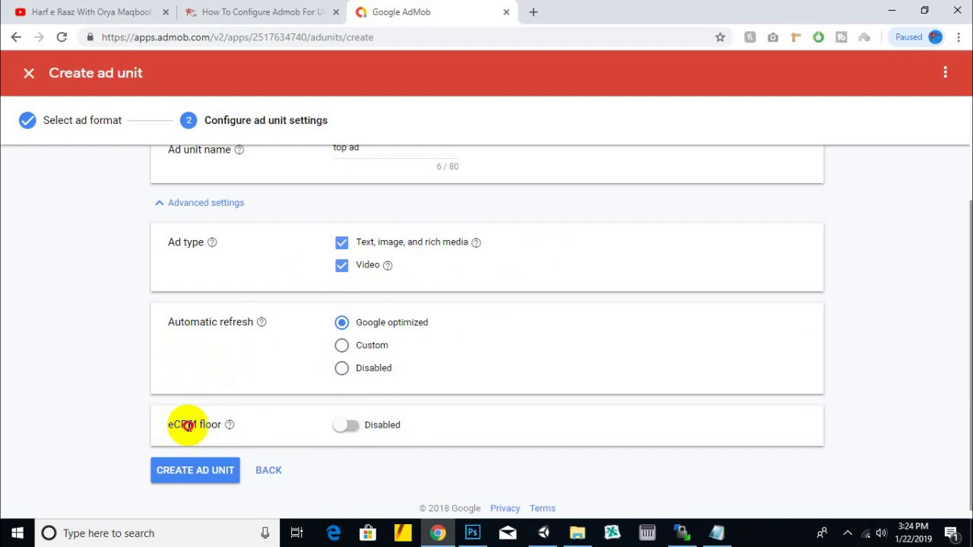
mouse_move(231, 429)
click(350, 427)
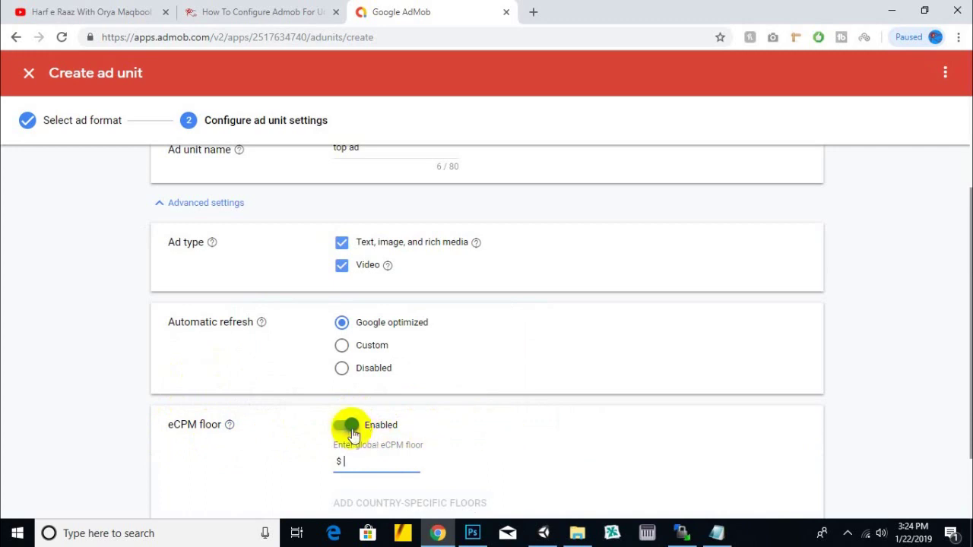
click(346, 429)
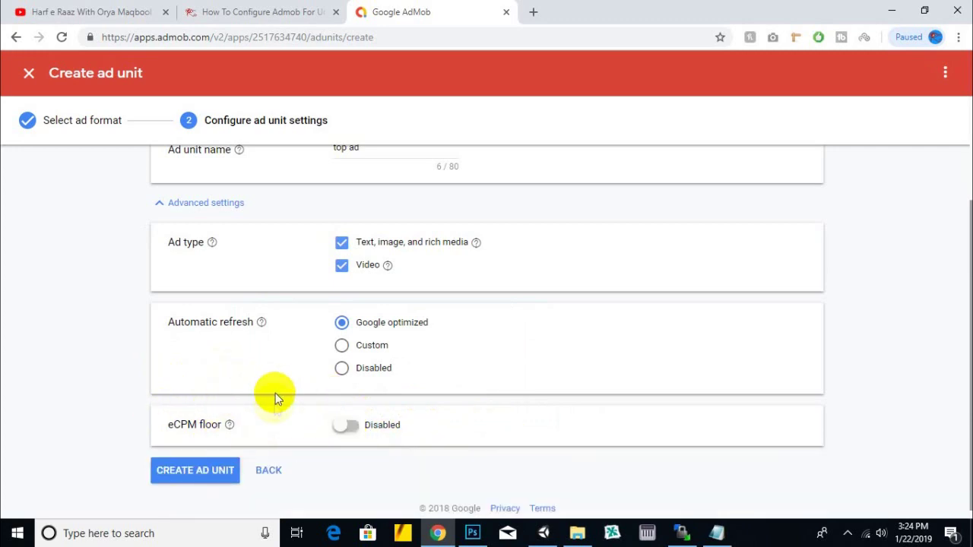
scroll(258, 392, down, 1)
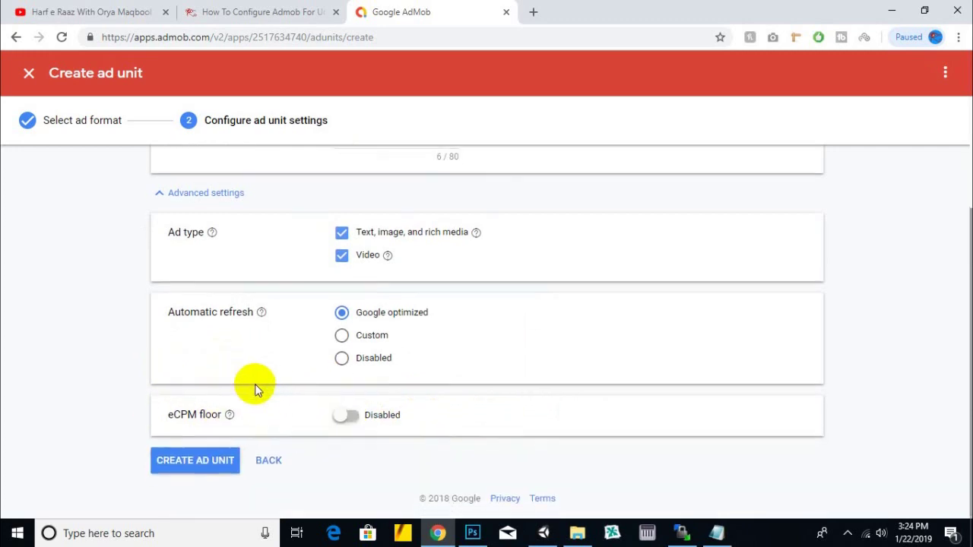
click(203, 462)
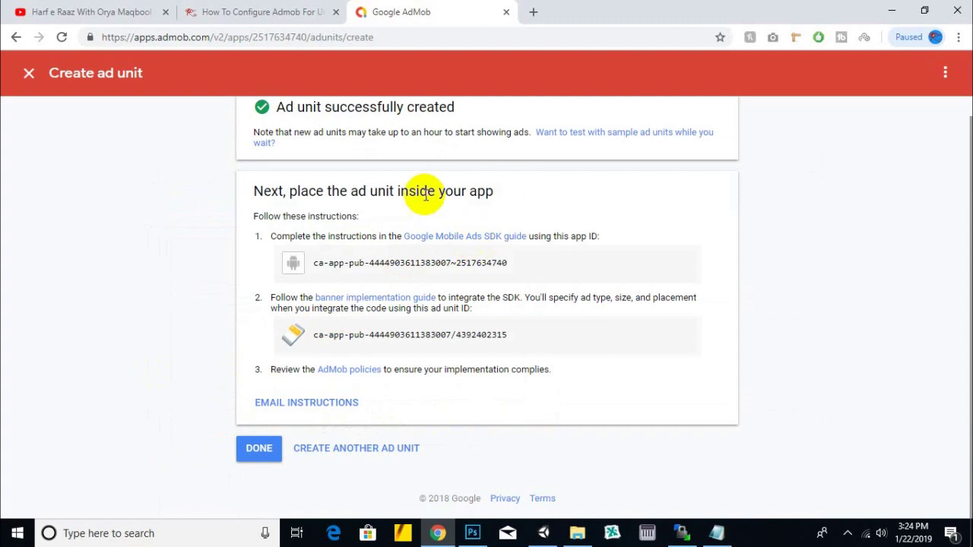
Copy the top ad banner unit ID from the AdMob success page.
mouse_move(262, 191)
mouse_down()
mouse_move(388, 212)
mouse_move(521, 211)
mouse_up()
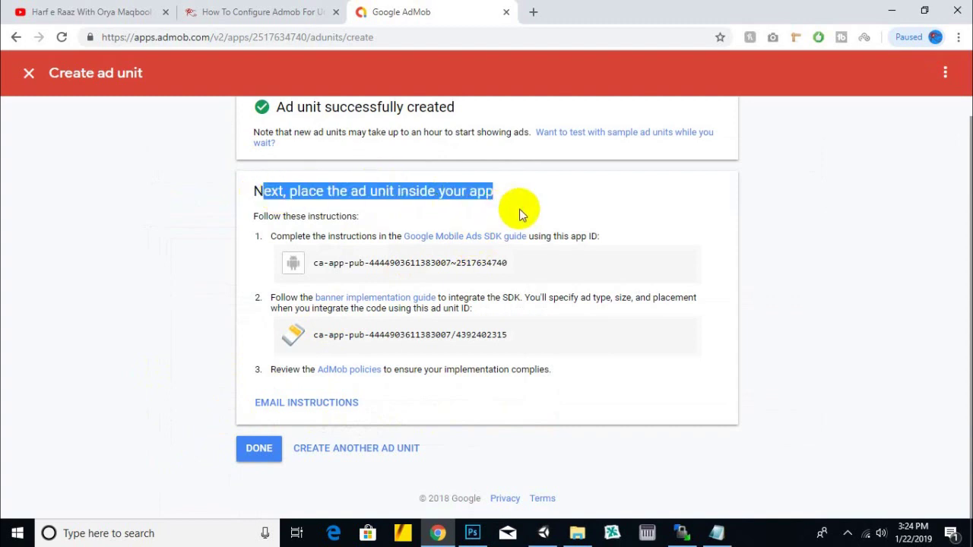
click(582, 206)
drag(601, 236, 263, 236)
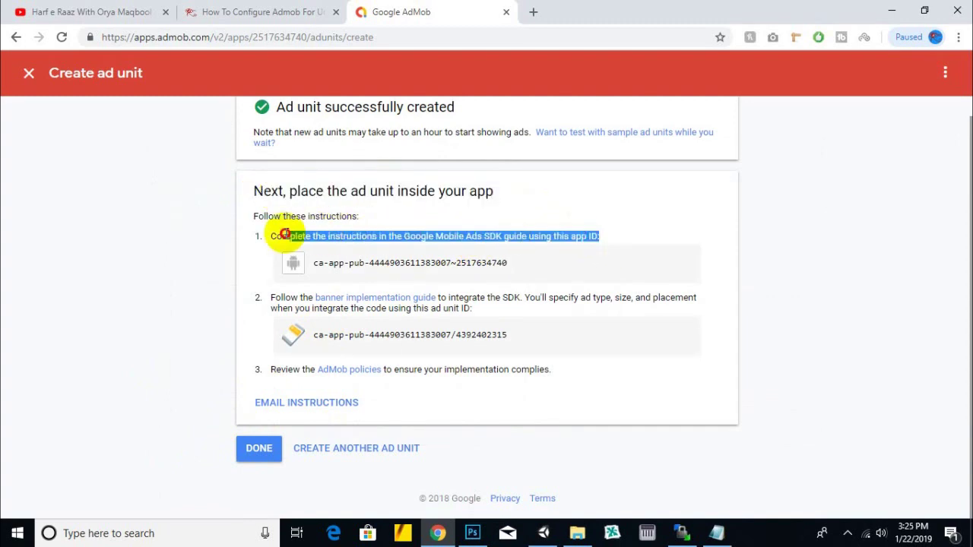
drag(379, 263, 506, 263)
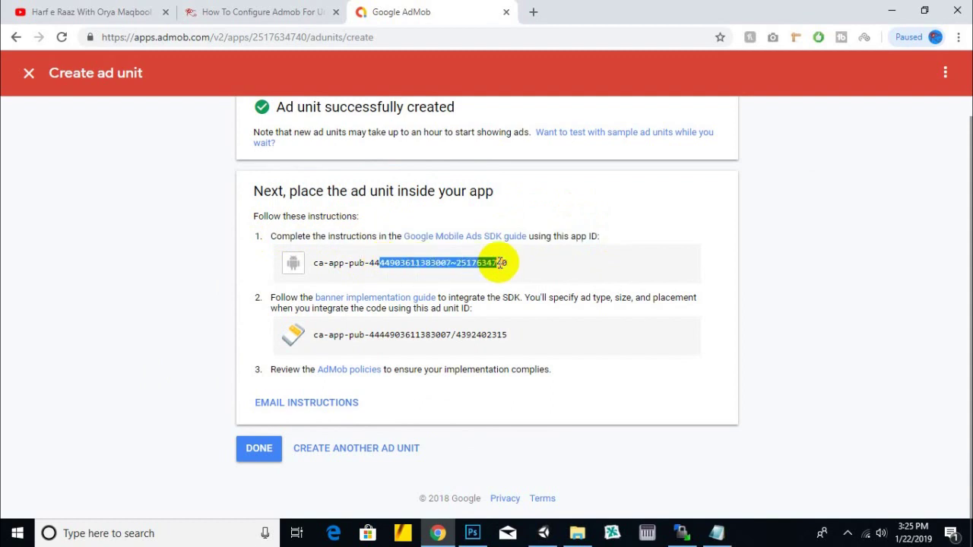
drag(509, 335, 316, 335)
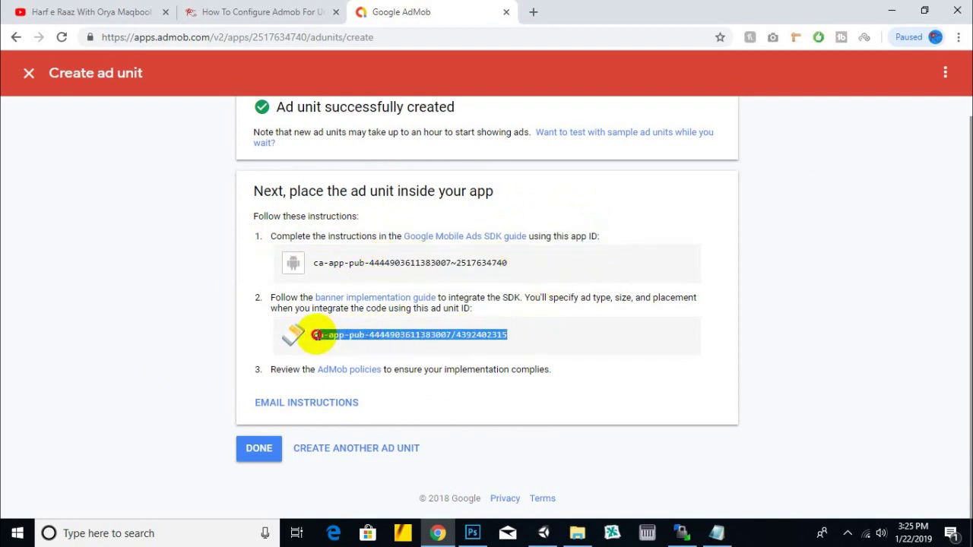
right_click(454, 335)
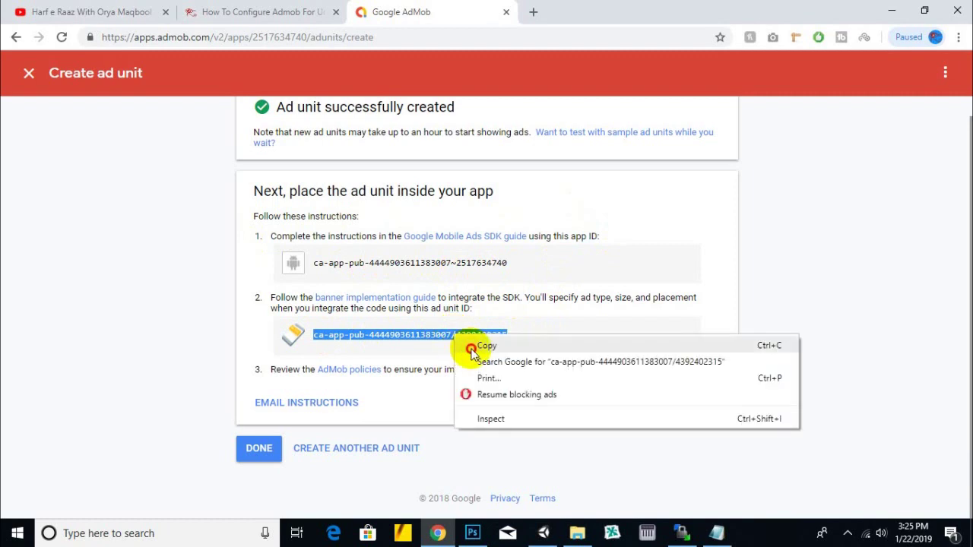
click(468, 344)
right_click(384, 339)
click(394, 347)
click(726, 532)
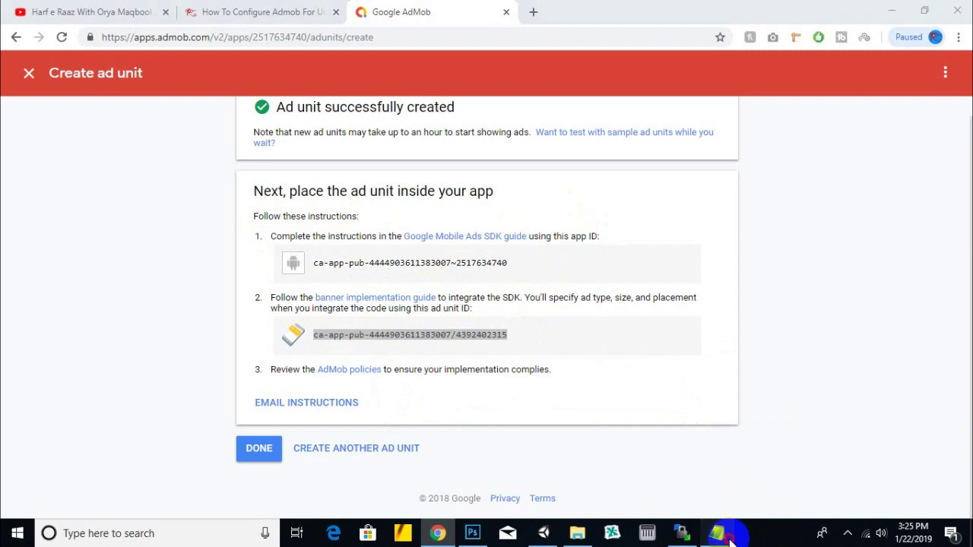
Paste the banner ad unit ID into admob.txt and label the App ID line 'app id:'.
key(ctrl+v)
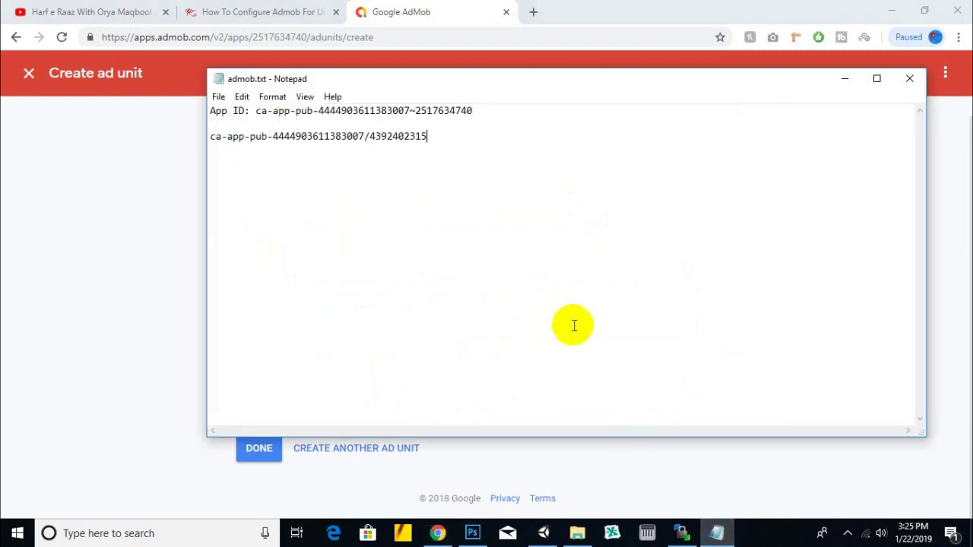
click(453, 123)
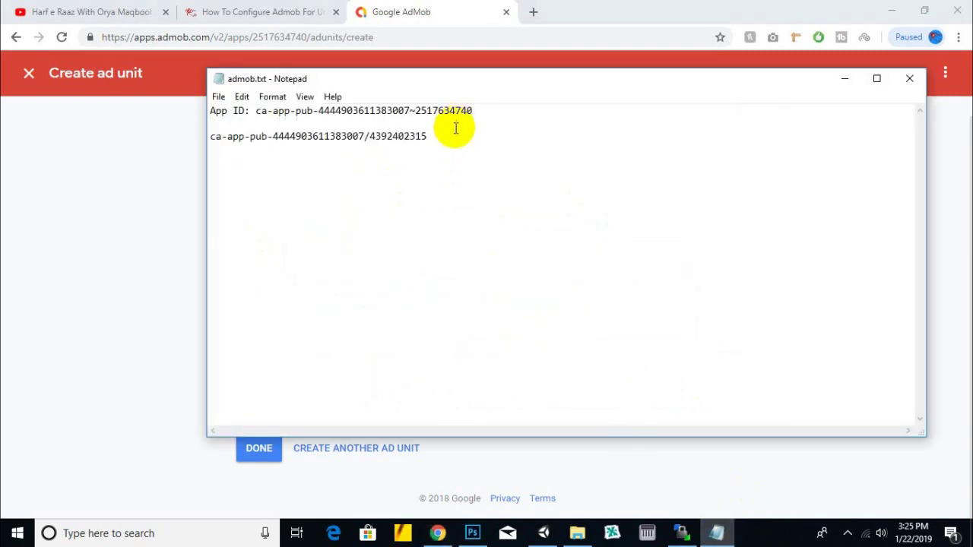
key(Return)
key(Return)
text(banner ad id)
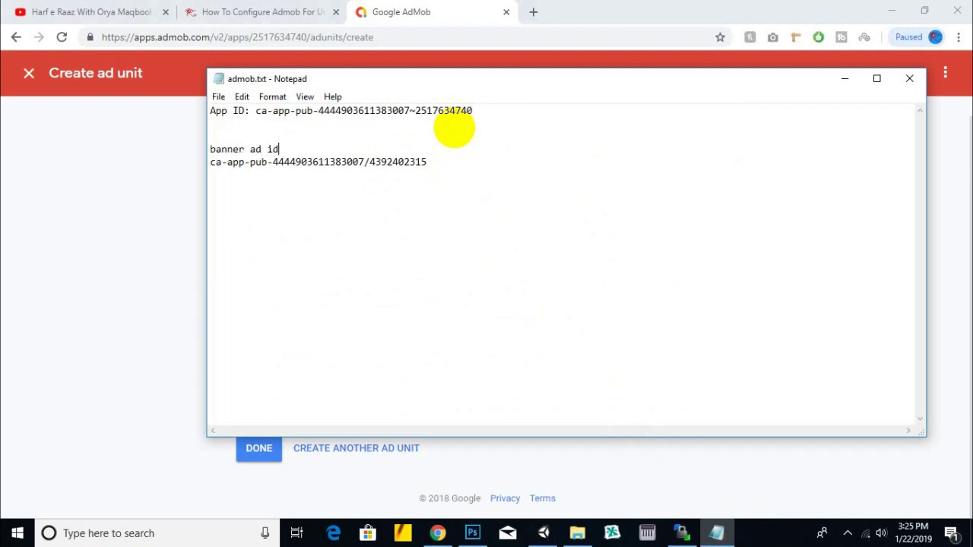
click(210, 111)
text(app)
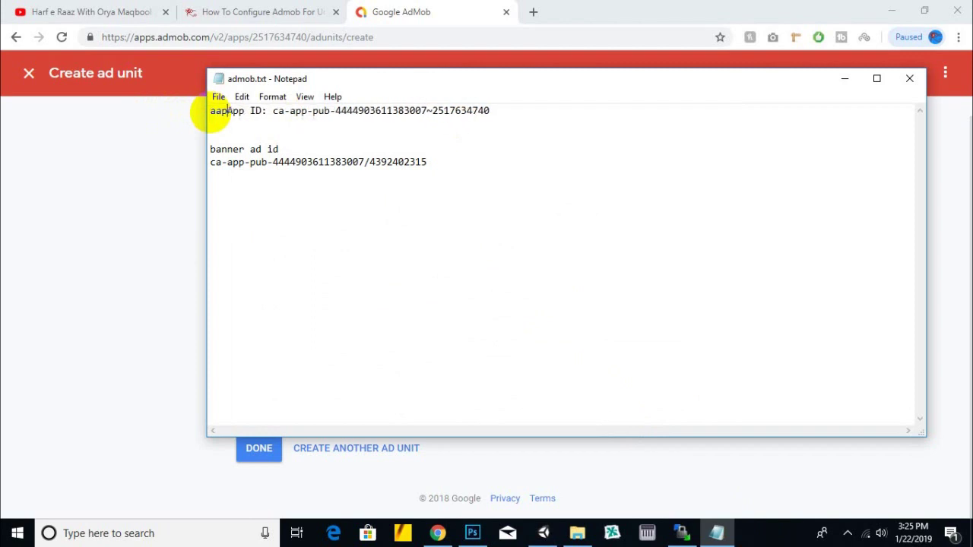
text( id)
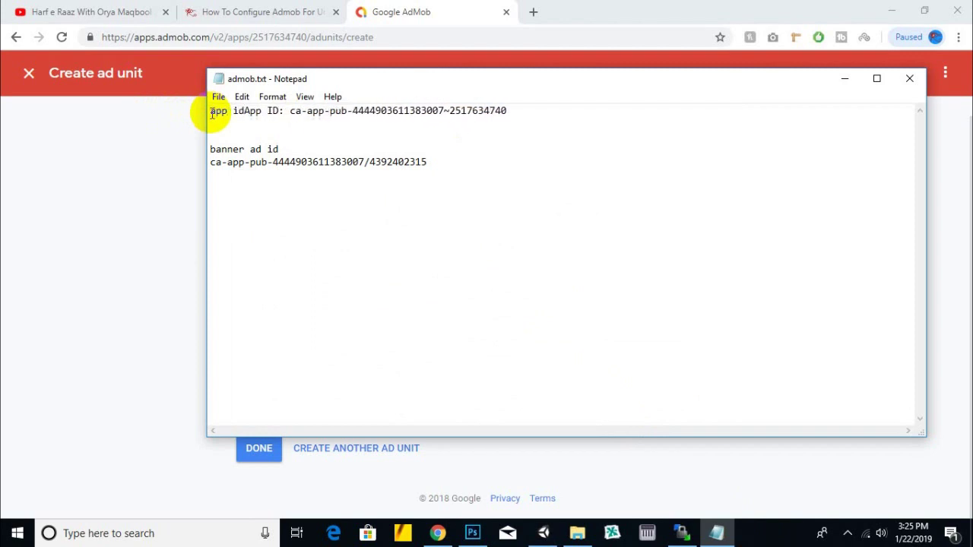
text(:)
key(Return)
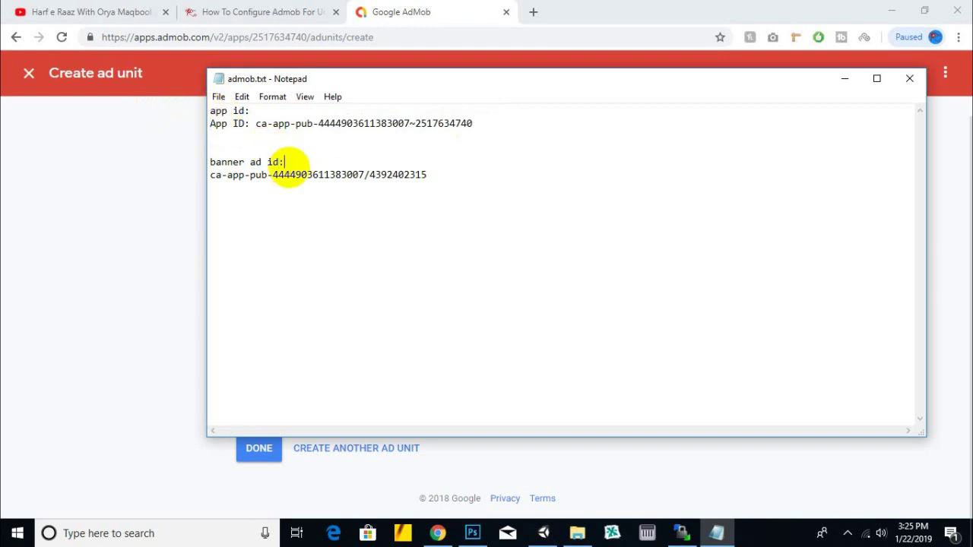
click(428, 7)
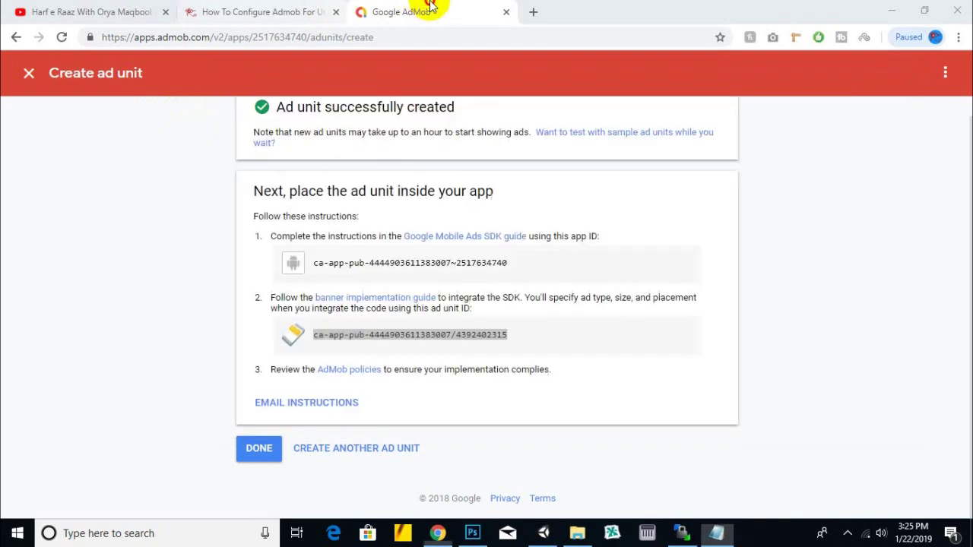
Start a new Interstitial ad unit named 'full ad'.
click(266, 458)
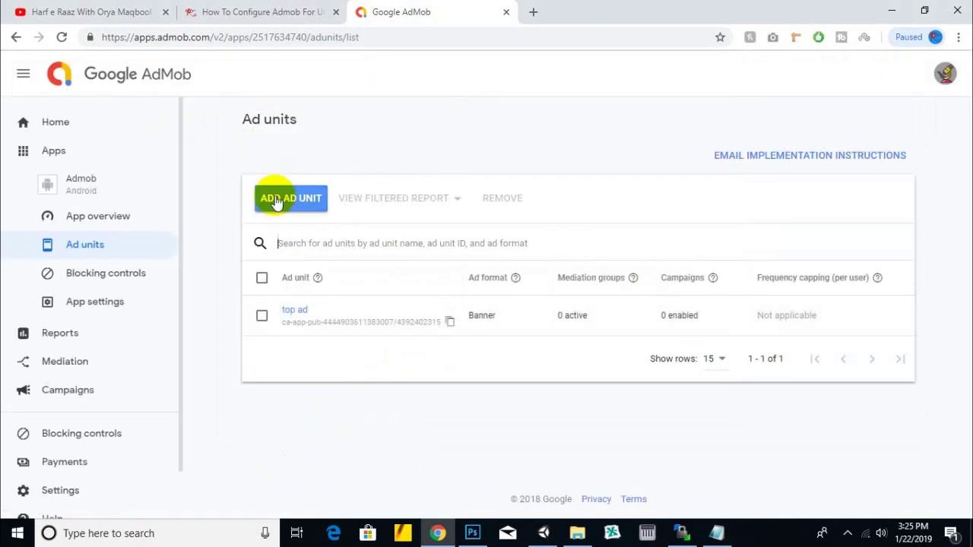
click(275, 199)
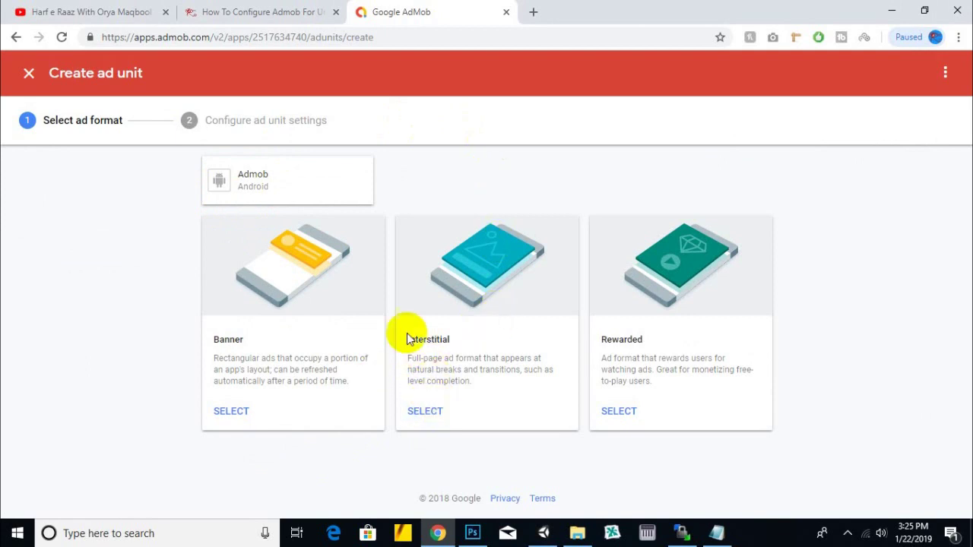
click(422, 413)
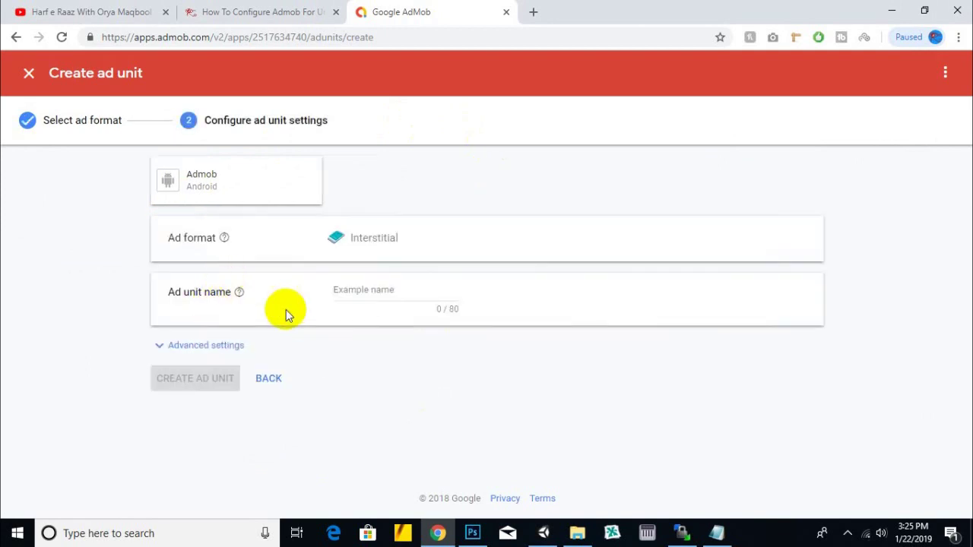
click(370, 292)
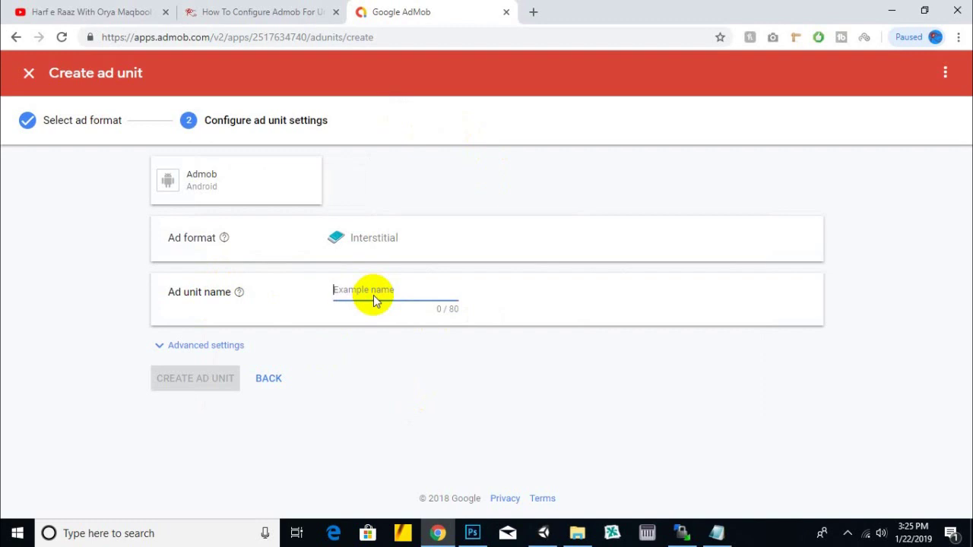
text(full ad)
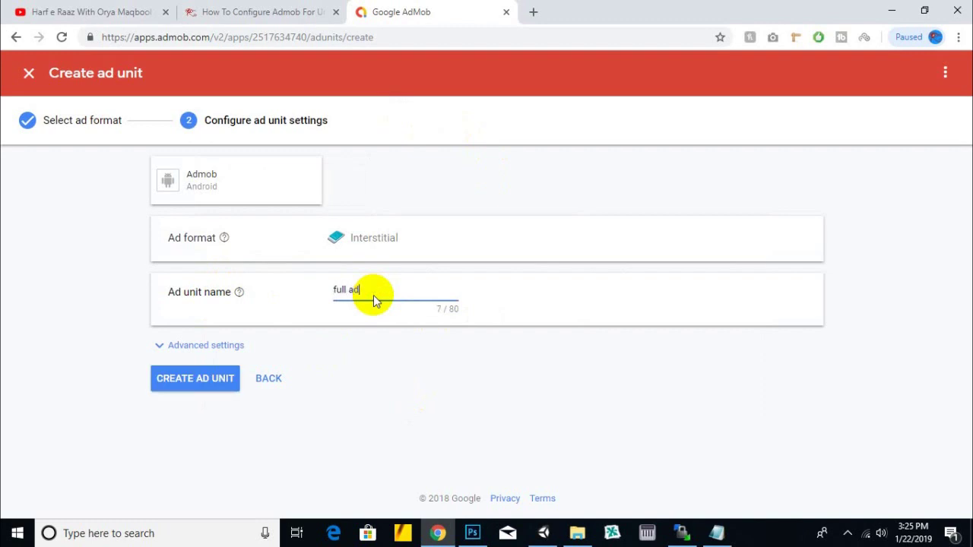
Enable frequency capping at 10 impressions per user per 1 hour and create the unit.
click(230, 346)
scroll(376, 257, down, 1)
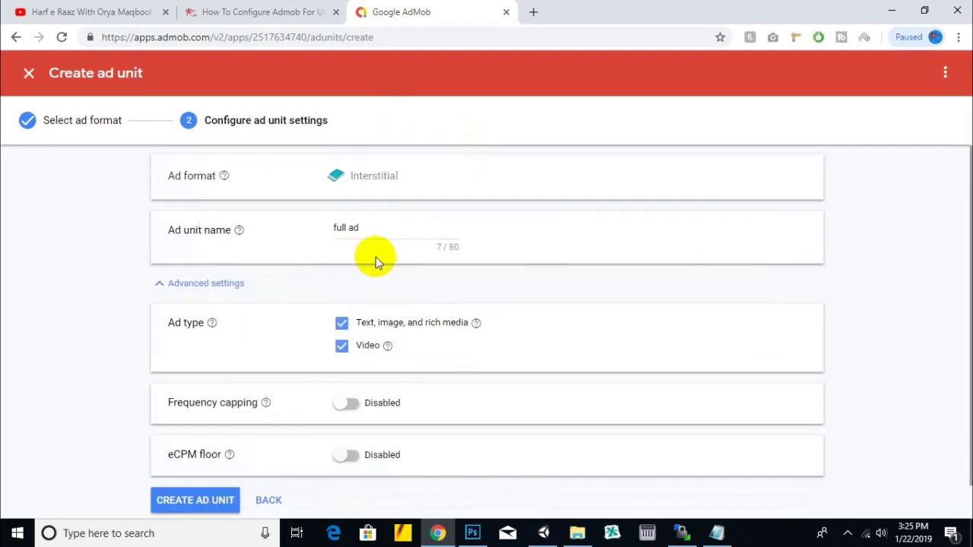
scroll(376, 257, down, 1)
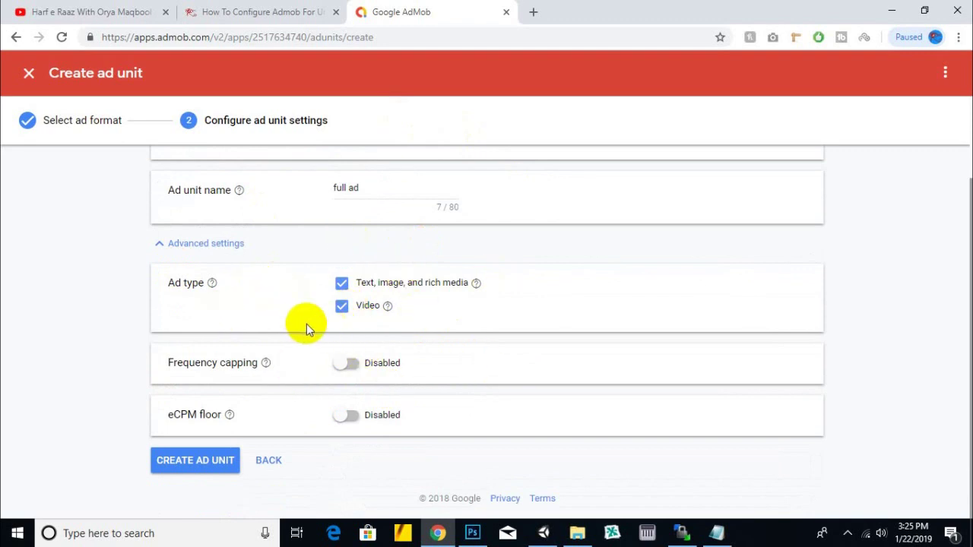
click(349, 366)
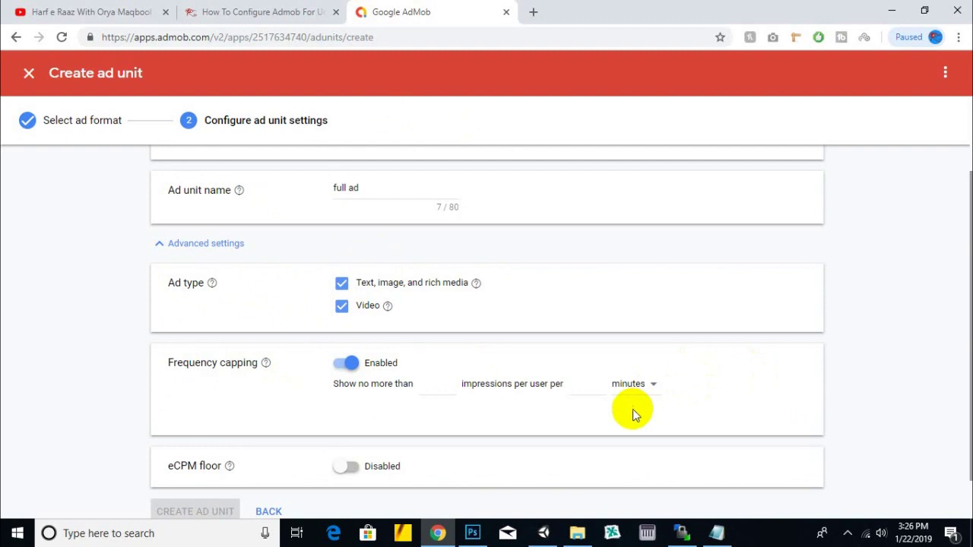
click(423, 383)
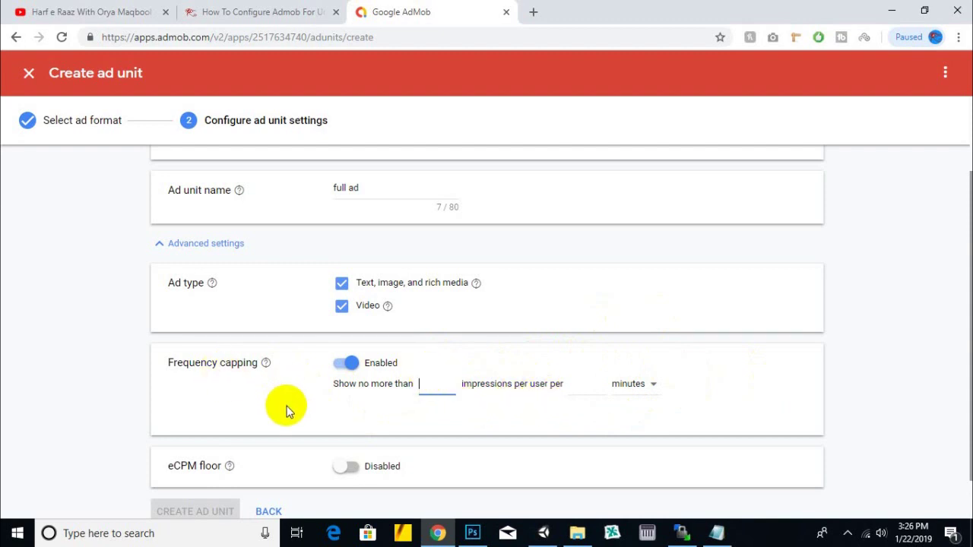
text(10)
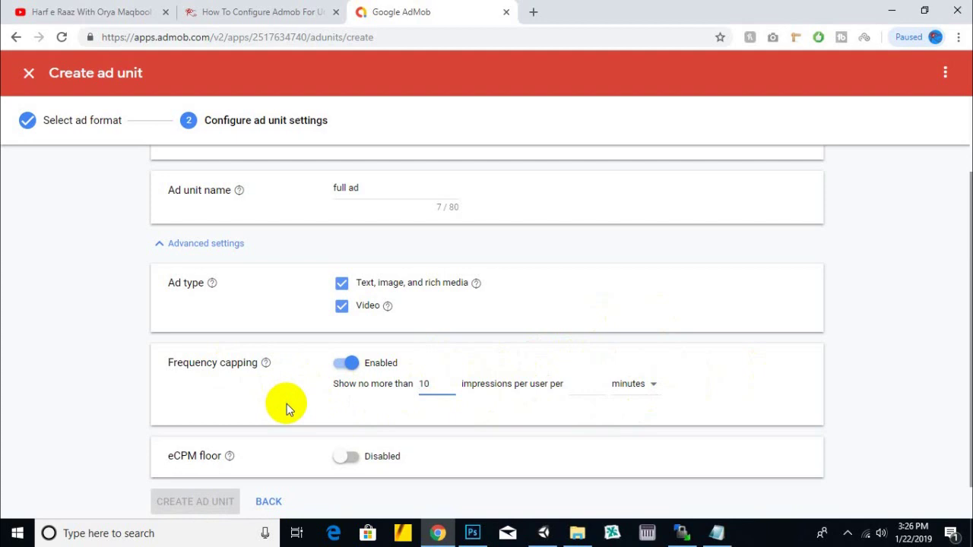
click(650, 384)
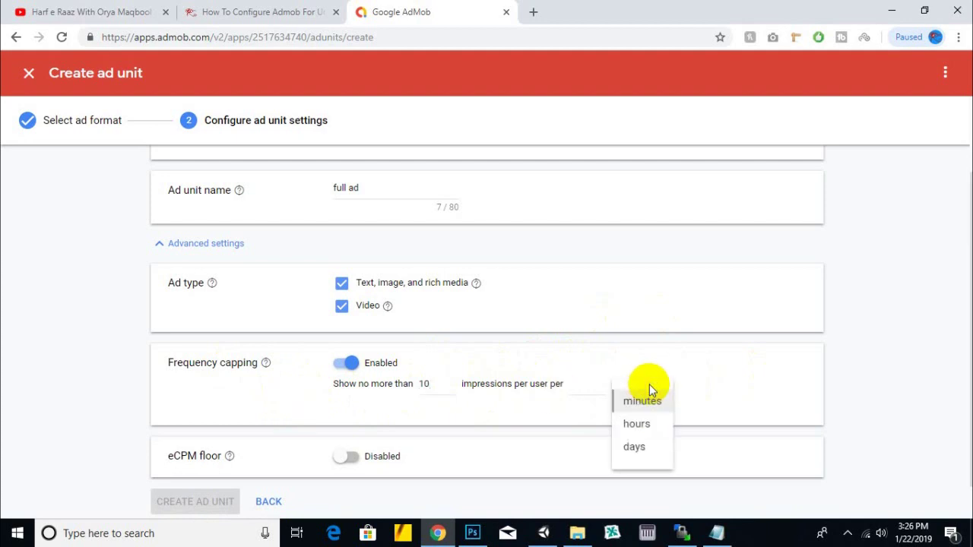
click(641, 426)
click(582, 385)
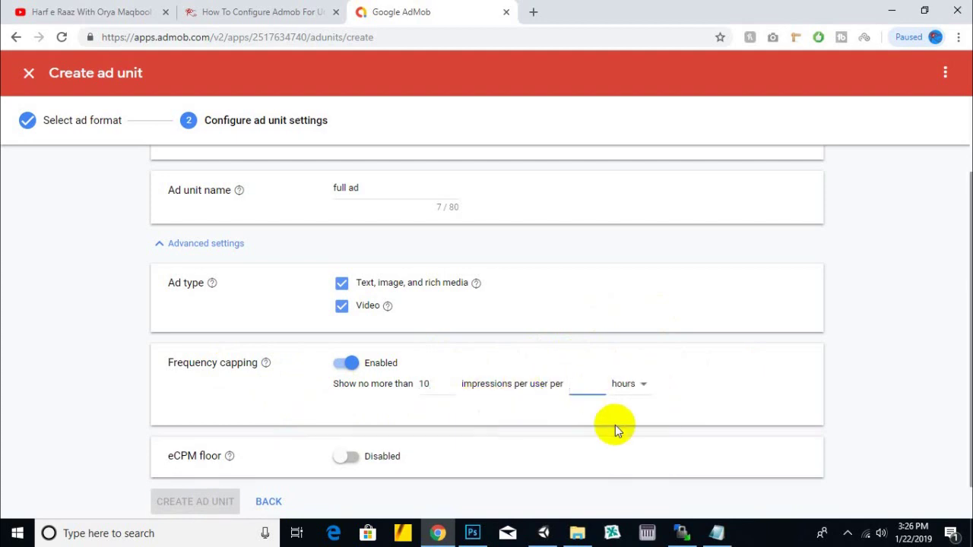
text(1)
click(607, 408)
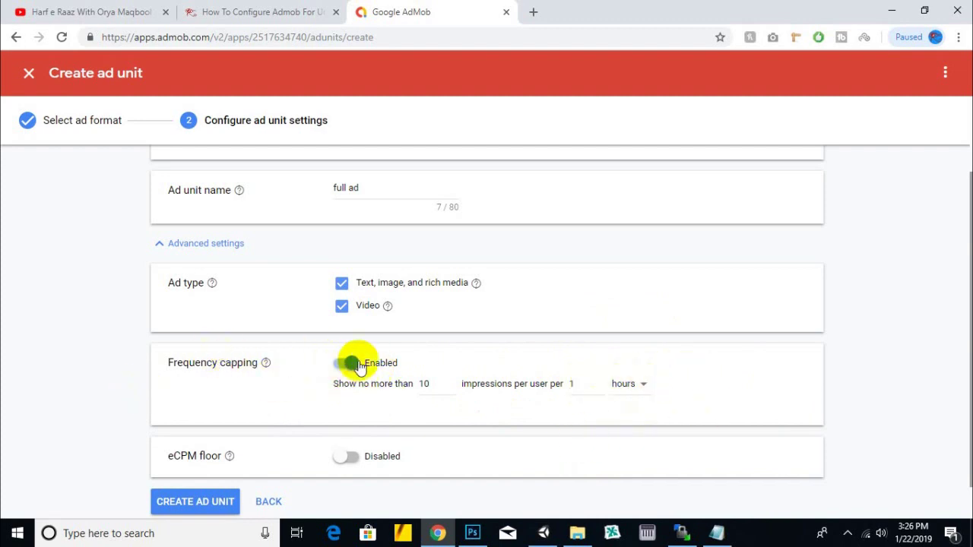
click(170, 502)
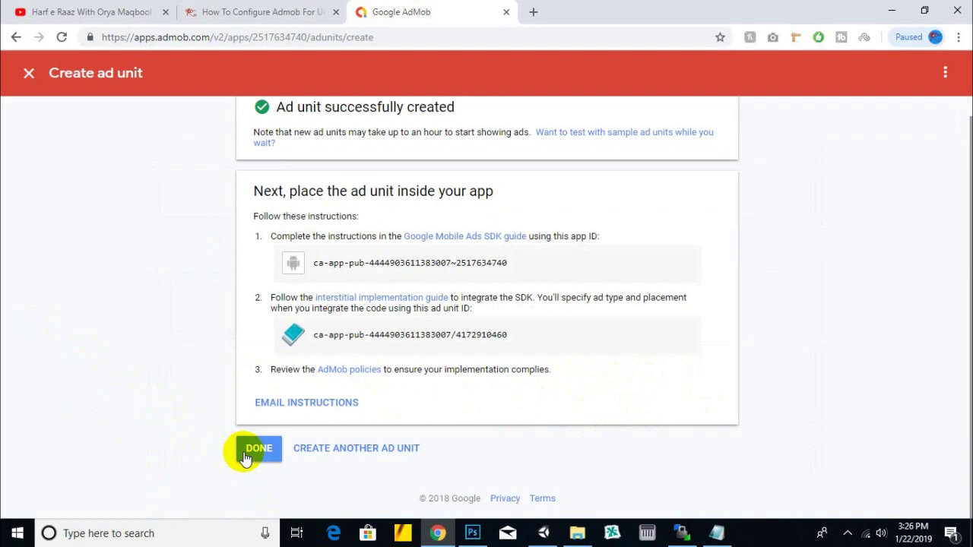
Copy the full ad interstitial unit ID for the notes file.
drag(508, 334, 317, 337)
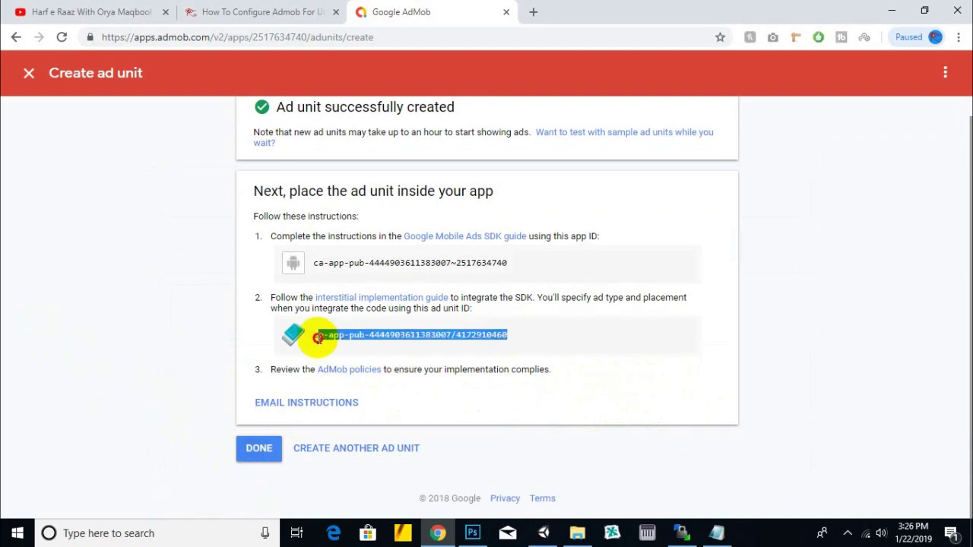
right_click(331, 344)
click(342, 346)
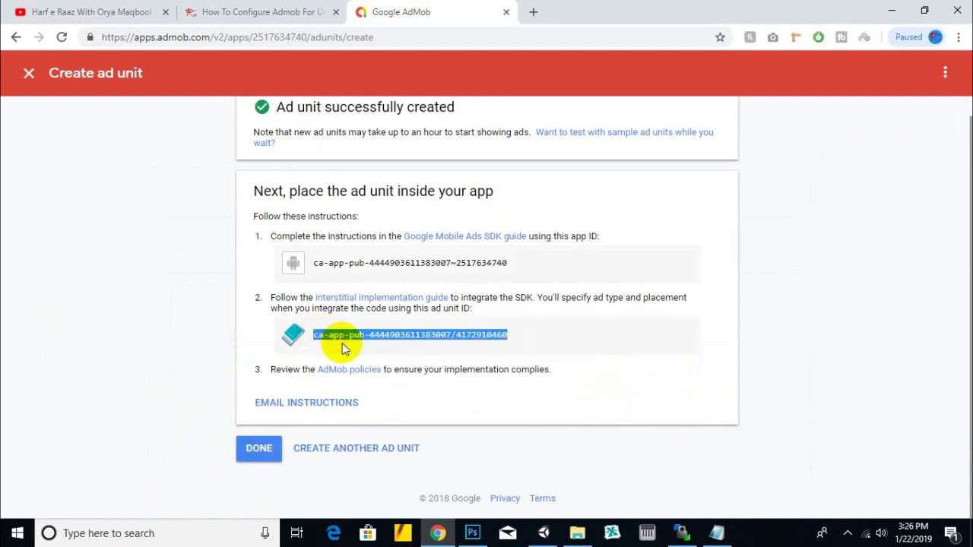
click(716, 533)
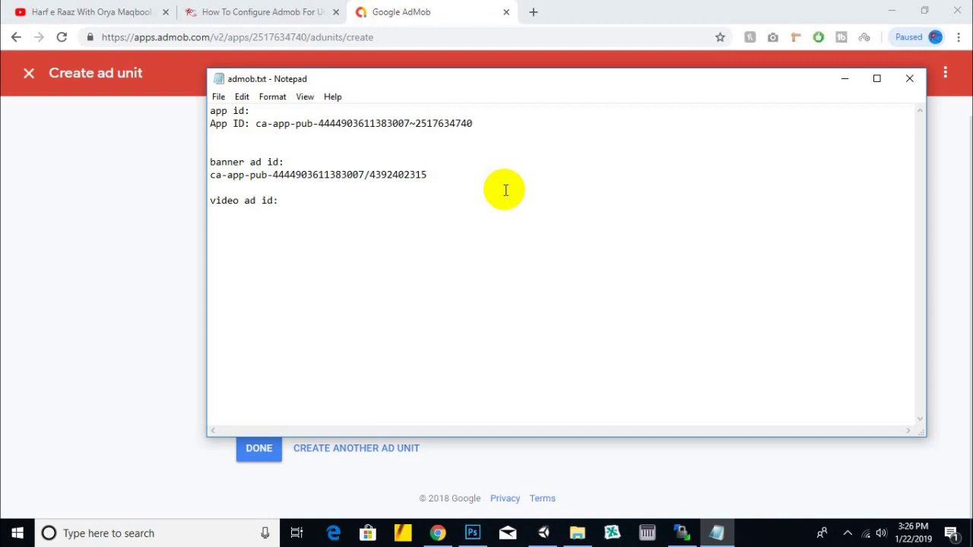
Paste the interstitial ad unit ID under 'video ad id:' in admob.txt, then bring AdMob back.
key(ctrl+v)
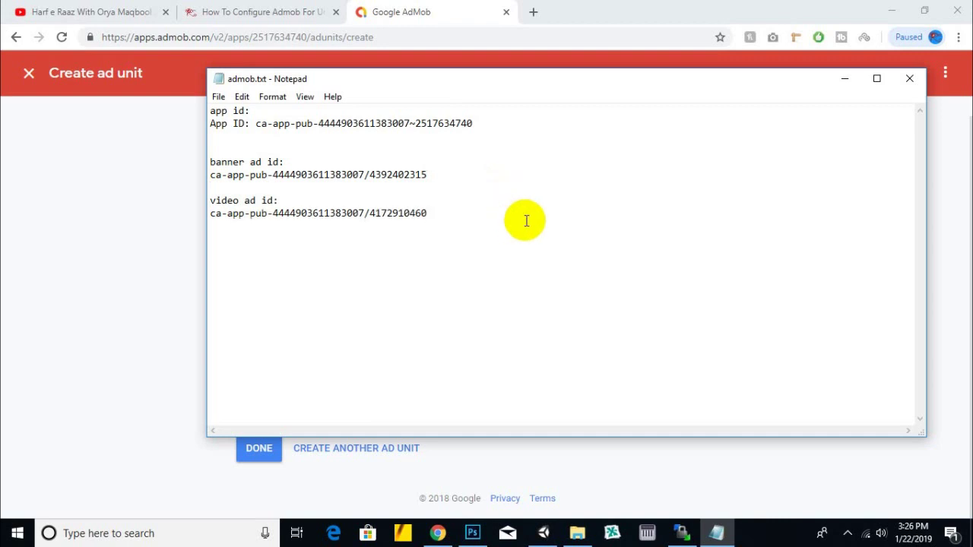
mouse_move(428, 213)
mouse_down()
mouse_move(226, 213)
mouse_move(228, 227)
mouse_up()
click(234, 231)
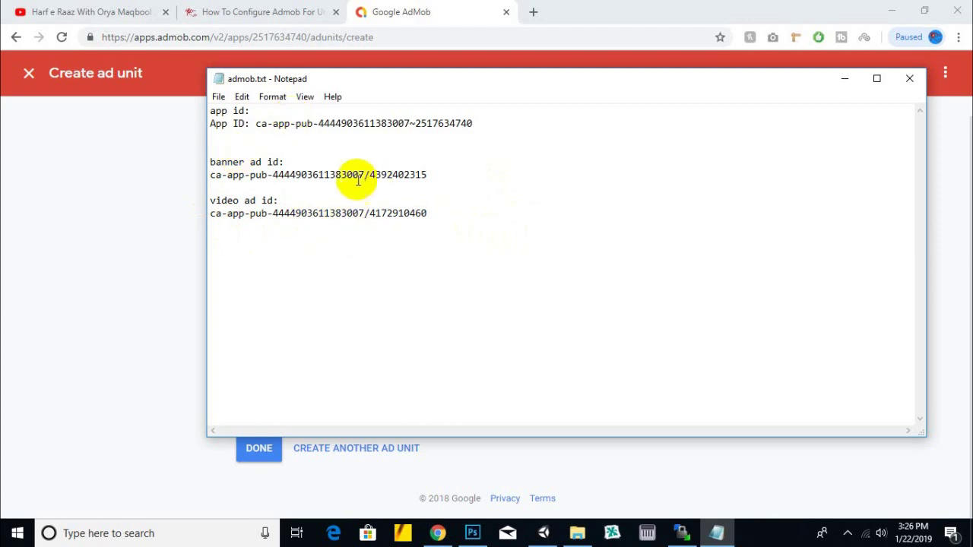
click(423, 7)
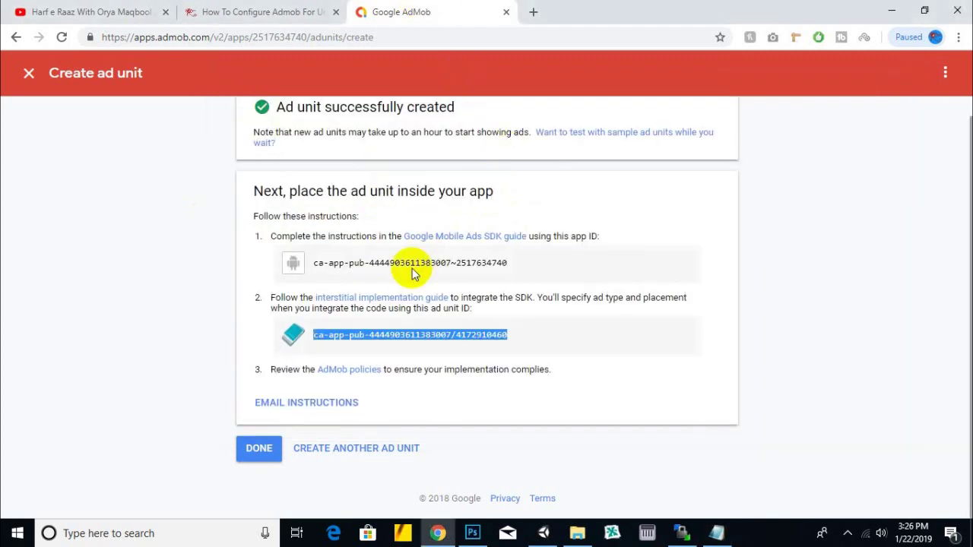
Finish the interstitial setup so the ad units list shows full ad and top ad.
click(255, 454)
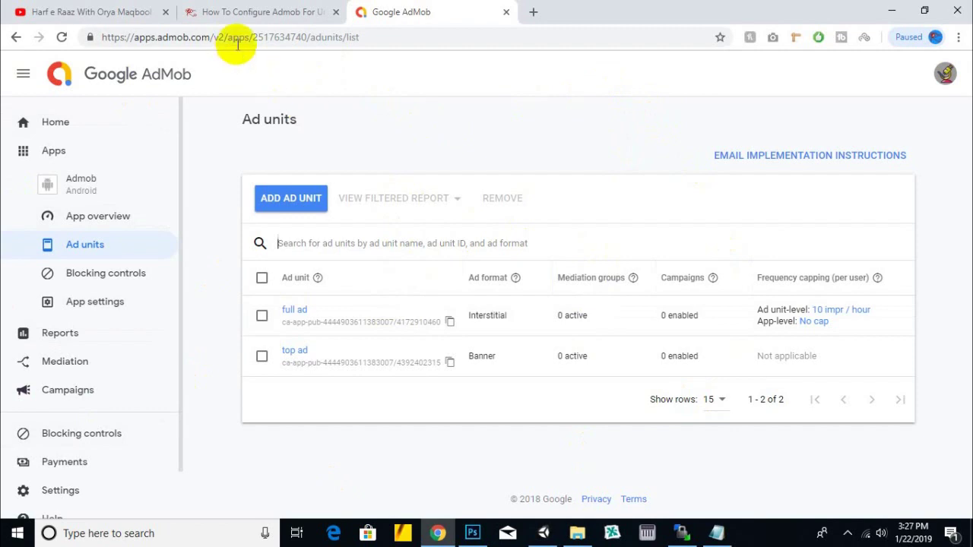
drag(162, 37, 191, 37)
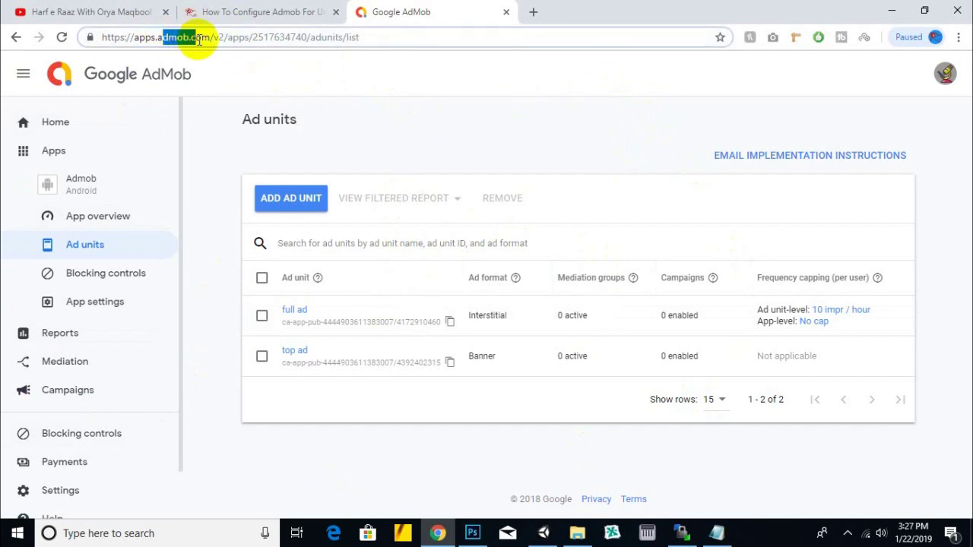
drag(209, 38, 97, 52)
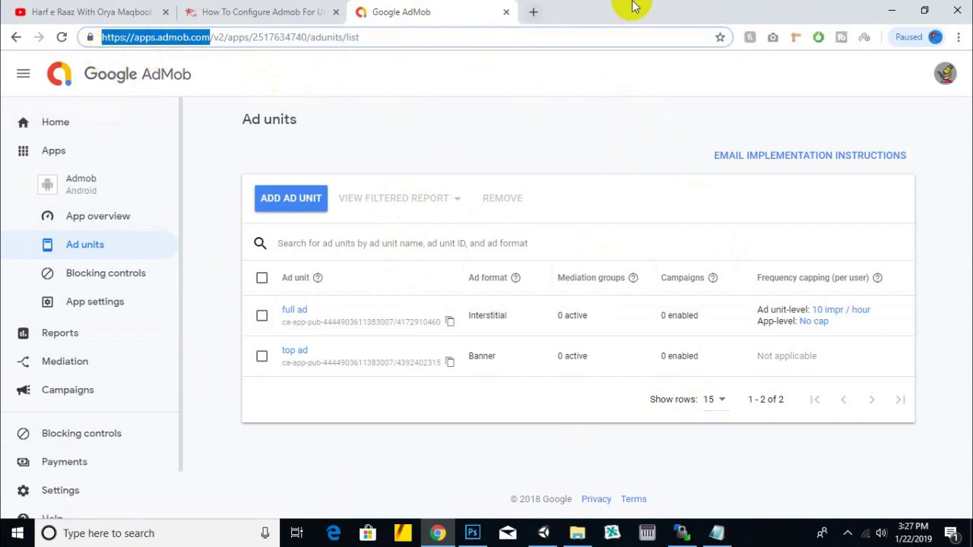
click(574, 40)
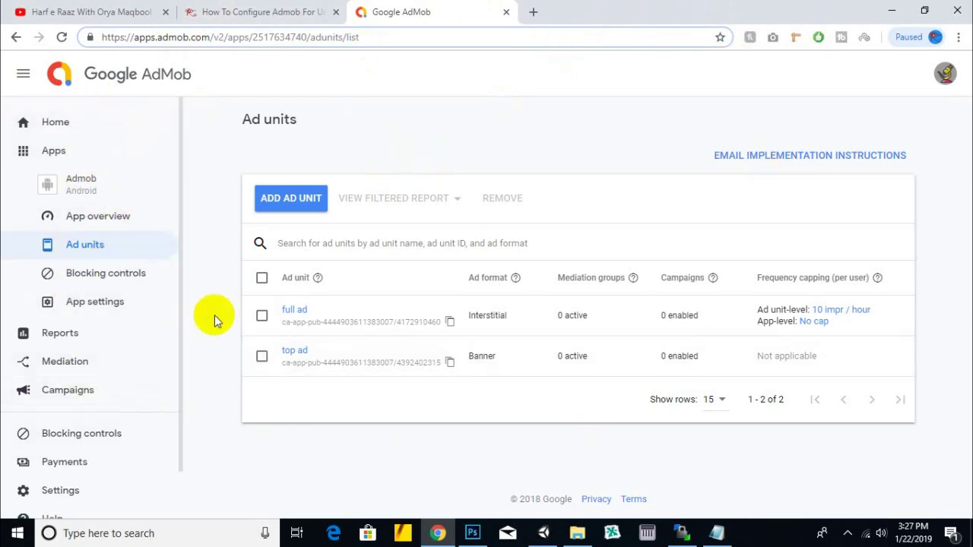
Return to the Unity Admob project with the Build Settings window open.
right_click(426, 13)
click(401, 43)
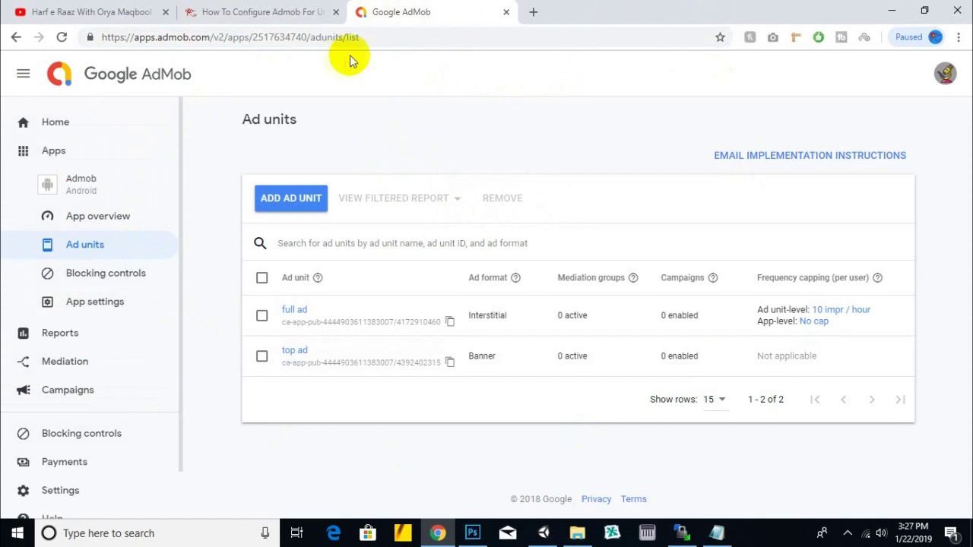
right_click(396, 10)
key(Escape)
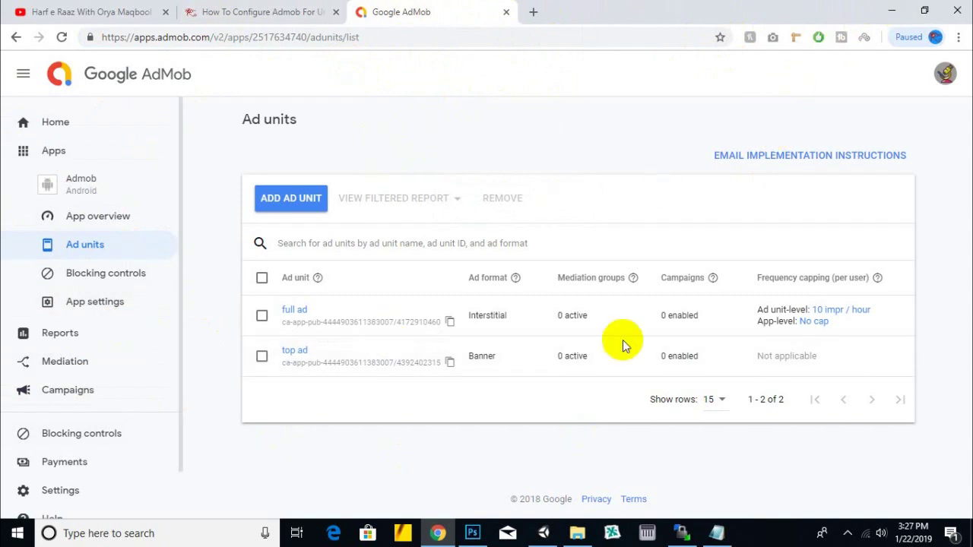
click(544, 533)
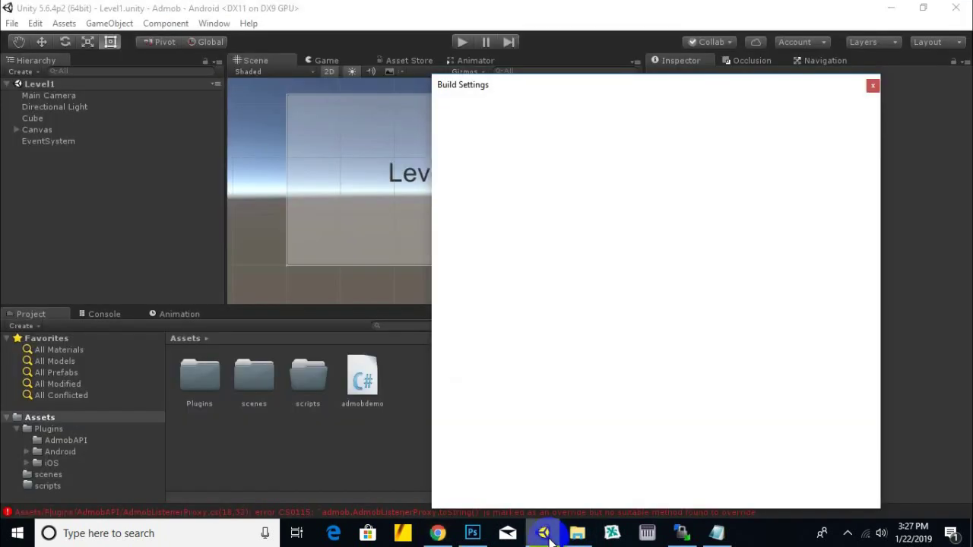
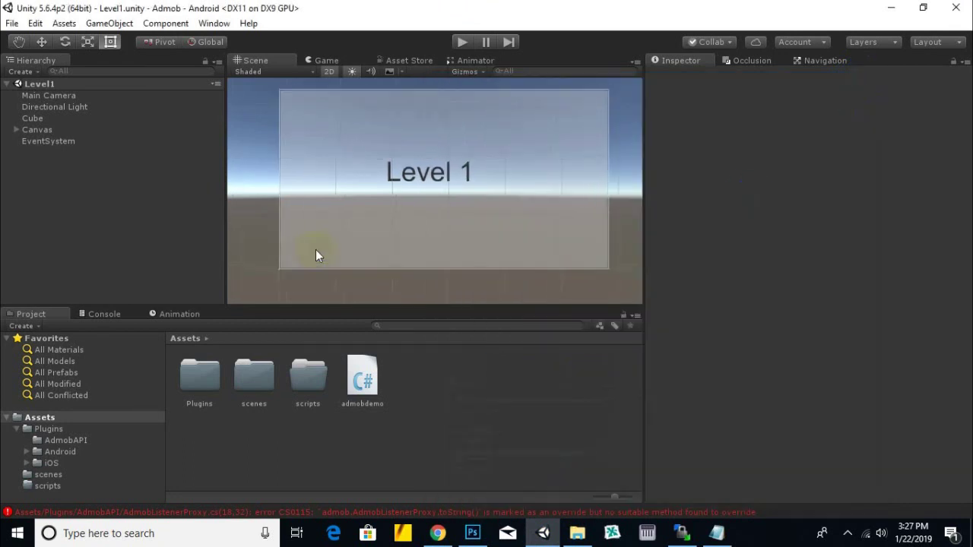
Open the Console and show the full details of the CS0115 override compile error.
middle_drag(508, 266, 506, 273)
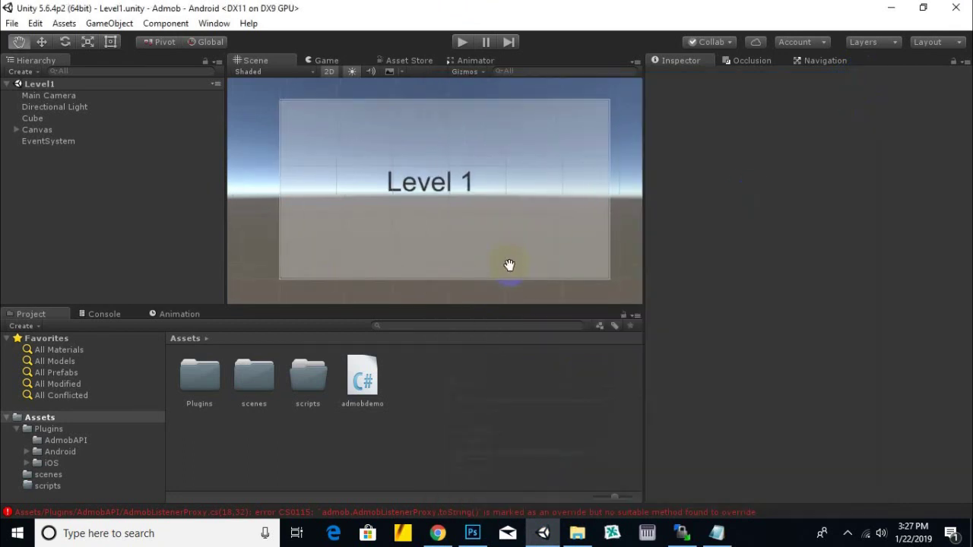
click(160, 517)
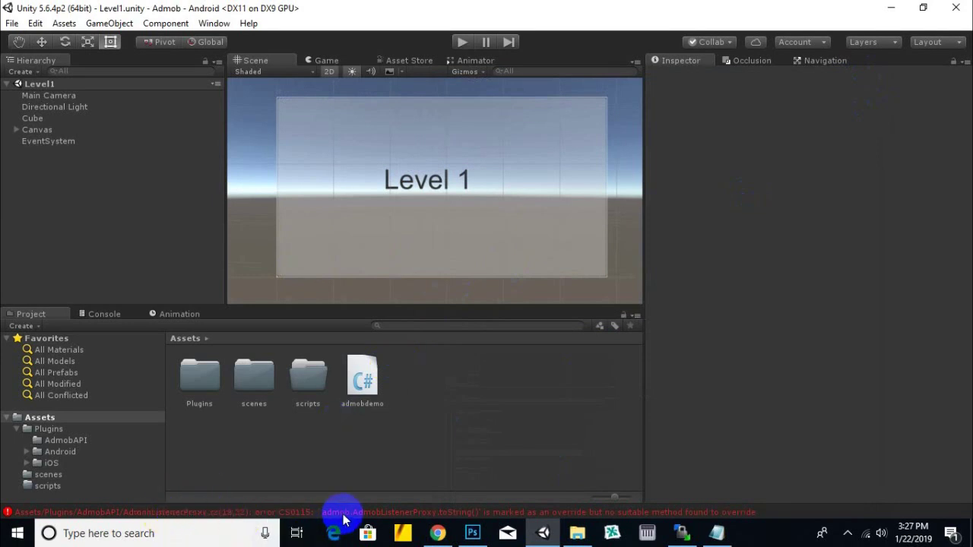
click(344, 520)
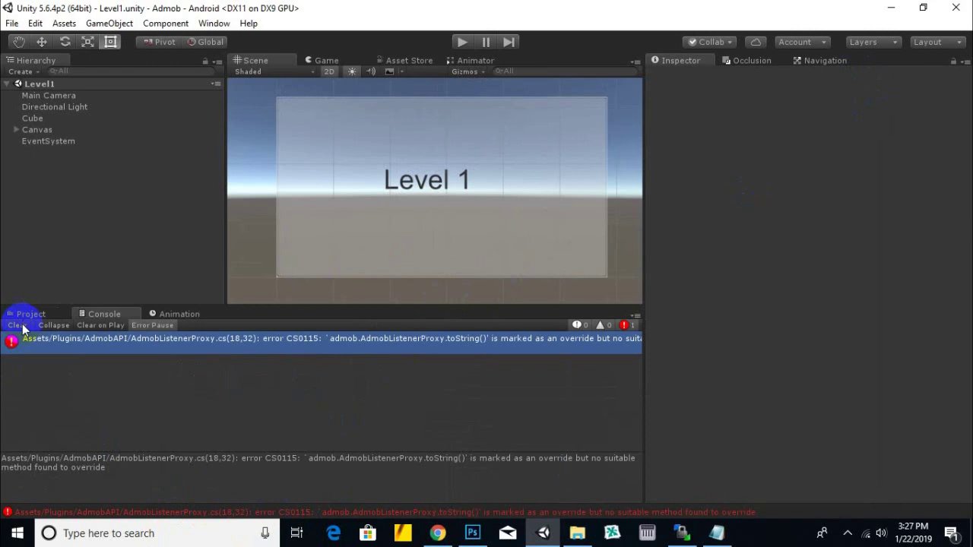
Check the Plugins > AdmobAPI scripts folder, return to Assets, and bring File Explorer forward.
click(31, 314)
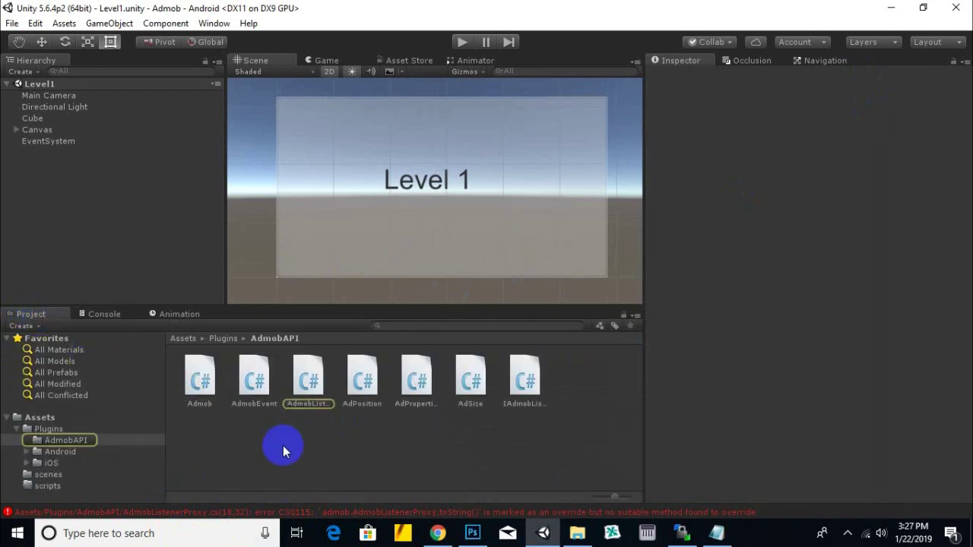
click(253, 396)
click(185, 339)
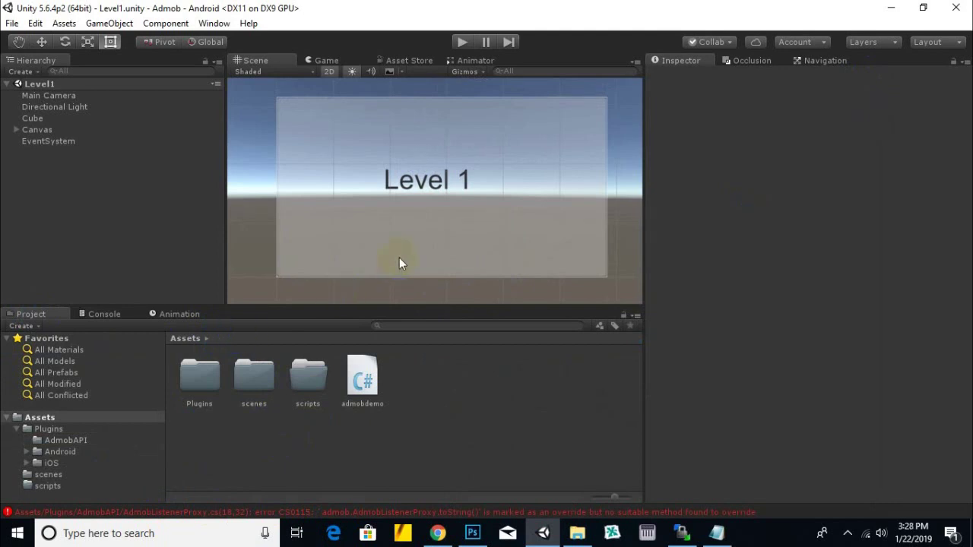
click(574, 529)
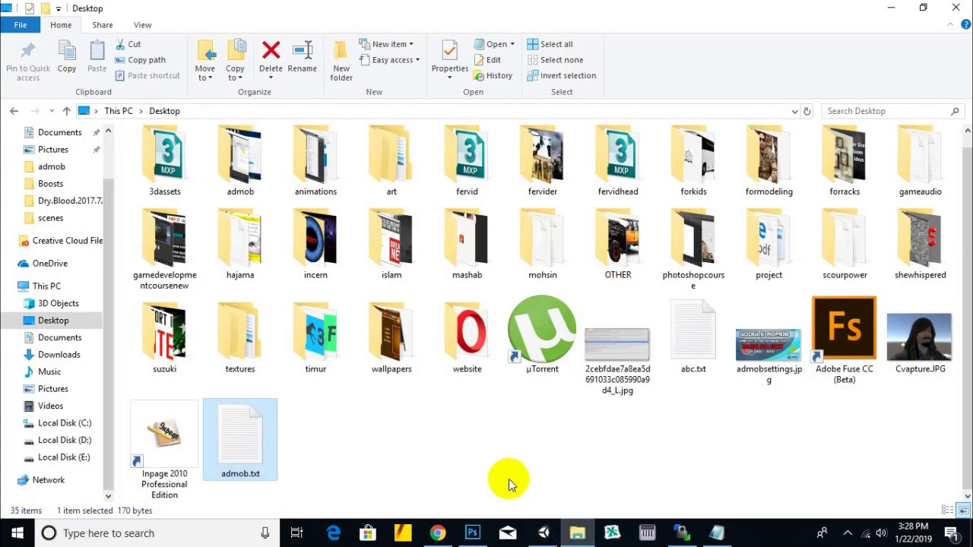
Browse Documents > Admob > Temp, looking into its ProcessJobs and __Backupscenes subfolders.
click(65, 346)
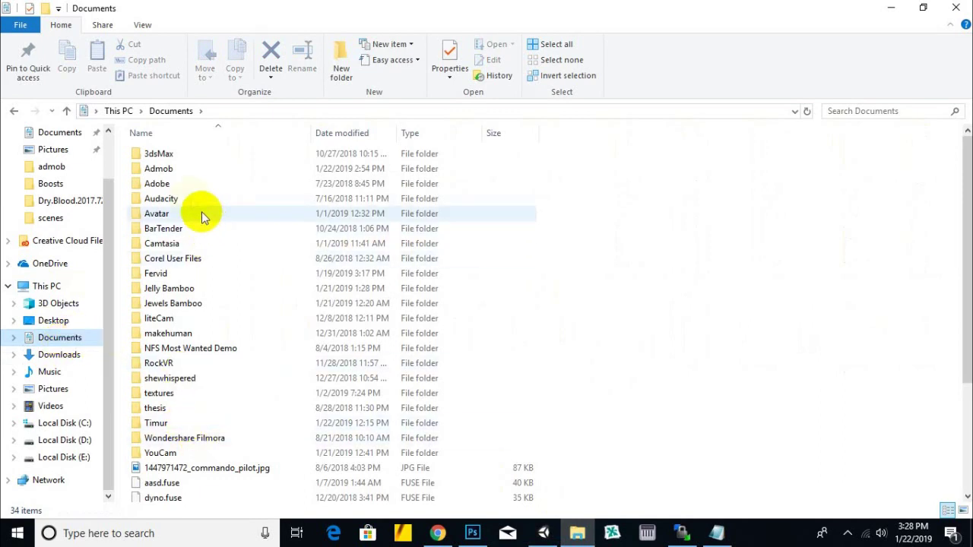
double_click(159, 168)
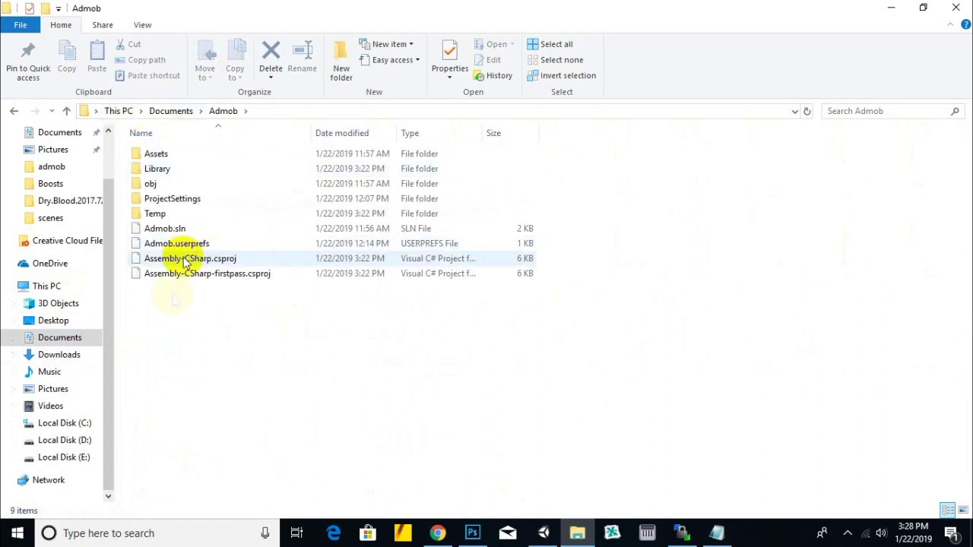
double_click(156, 214)
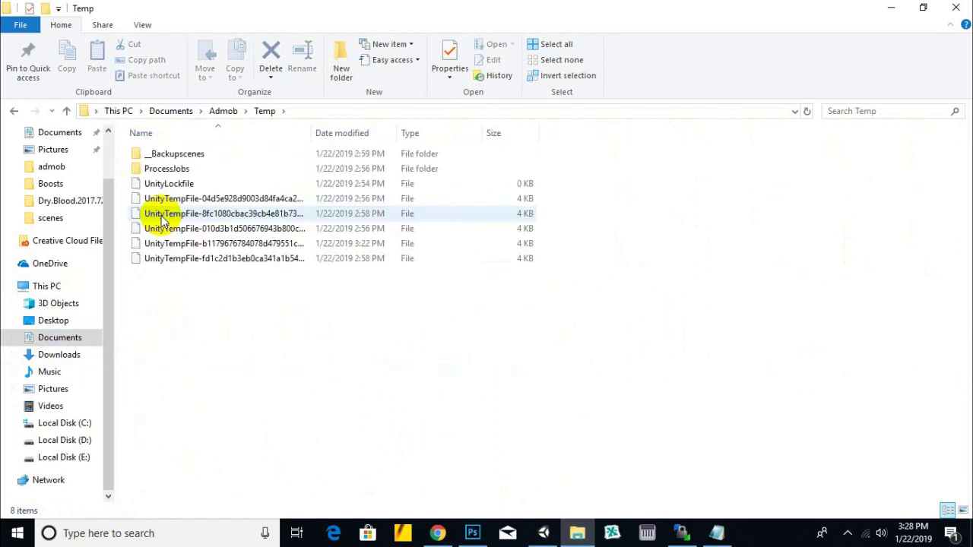
click(162, 153)
click(173, 168)
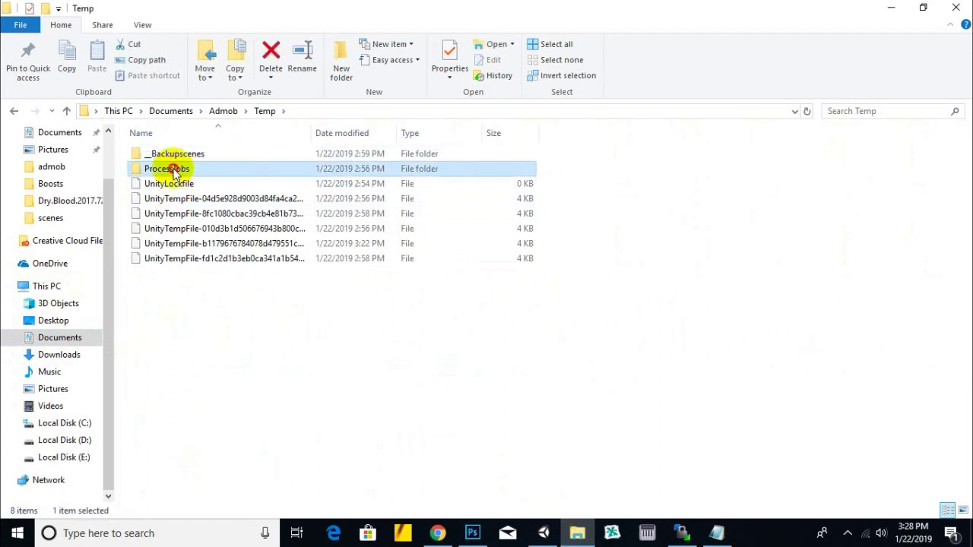
double_click(174, 169)
click(263, 111)
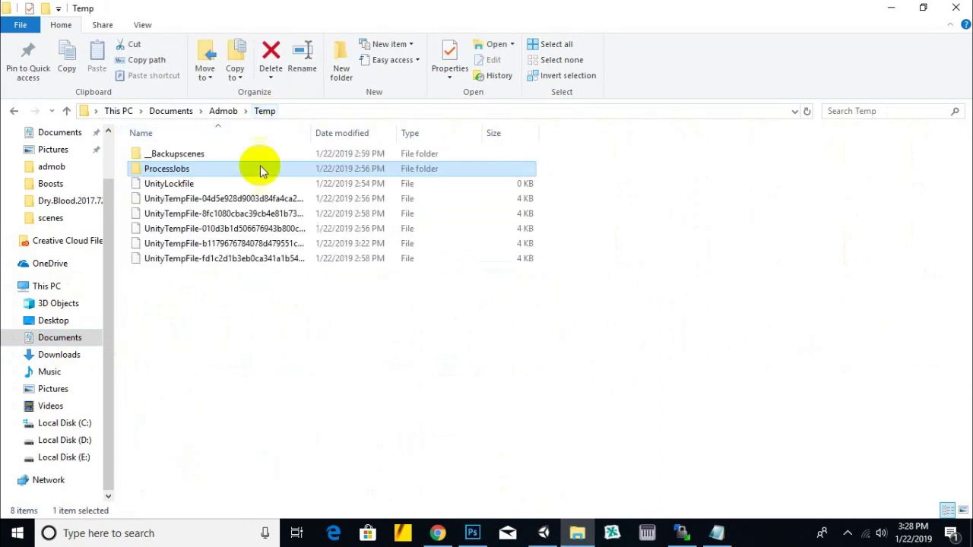
double_click(215, 153)
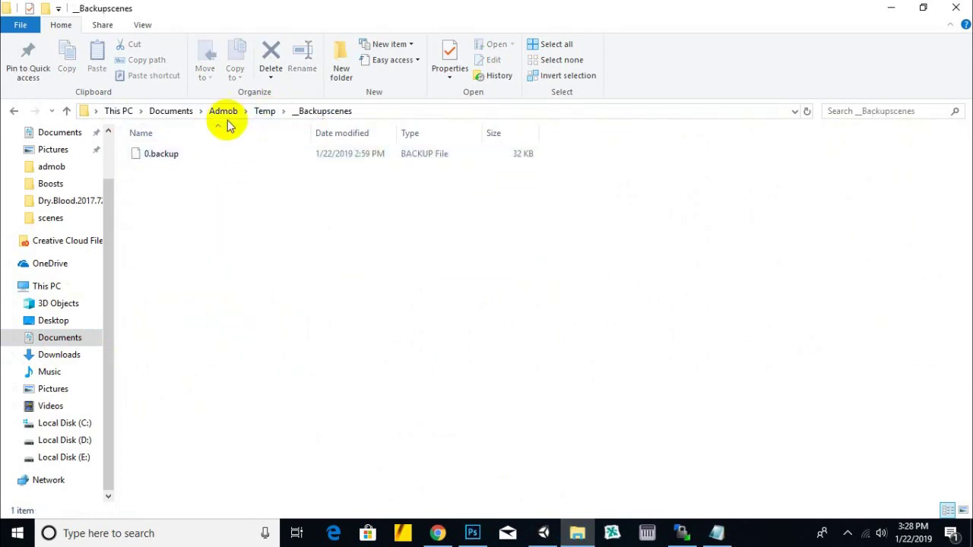
click(264, 111)
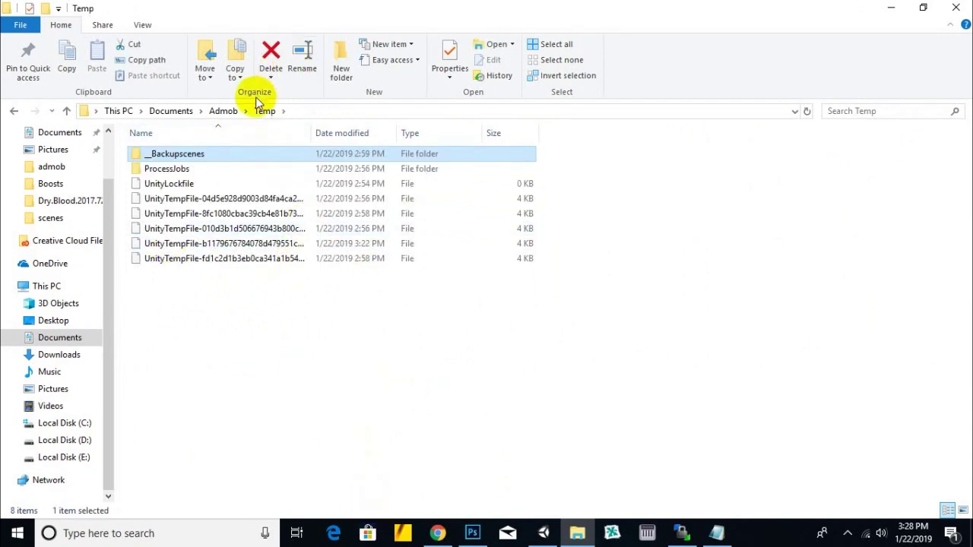
Look inside the Admob project's Assets folder, go back to Documents, and close File Explorer.
click(224, 111)
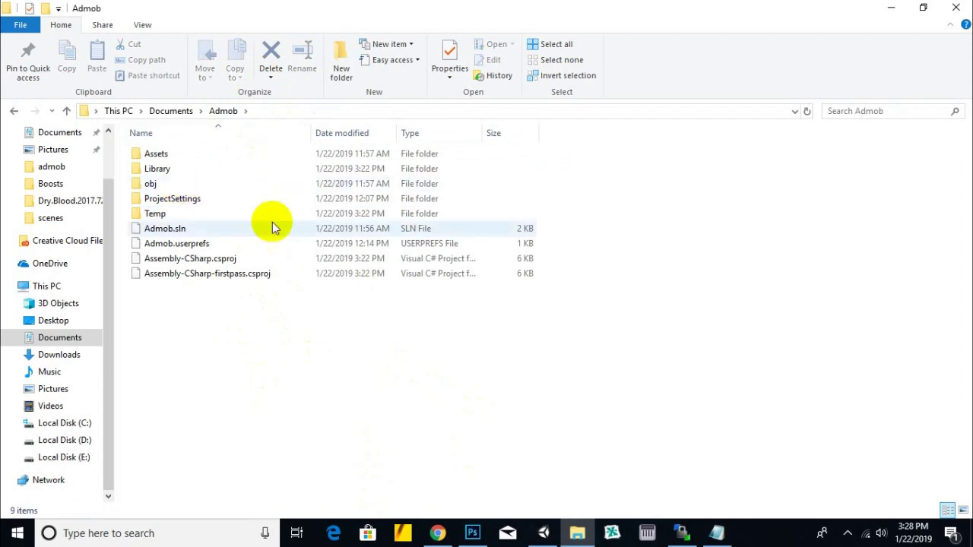
click(233, 340)
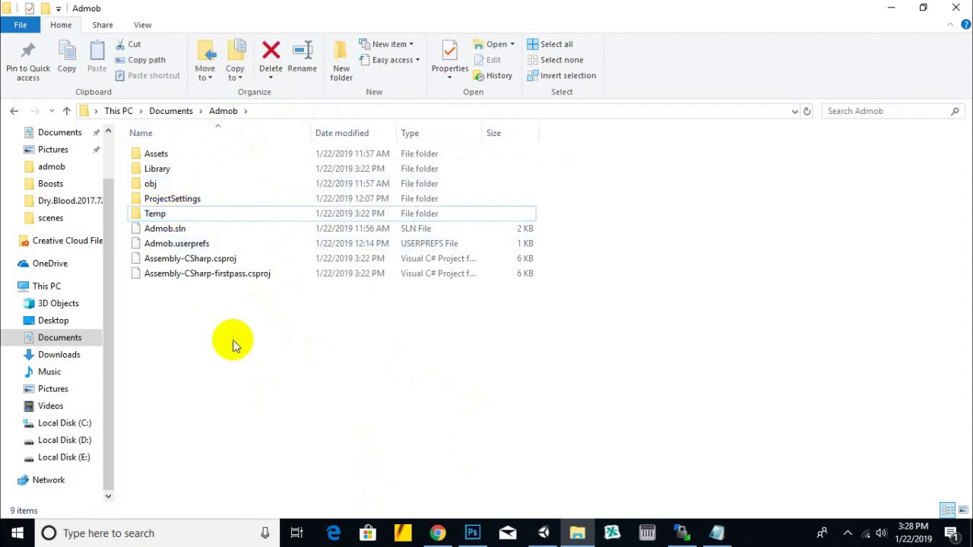
click(164, 157)
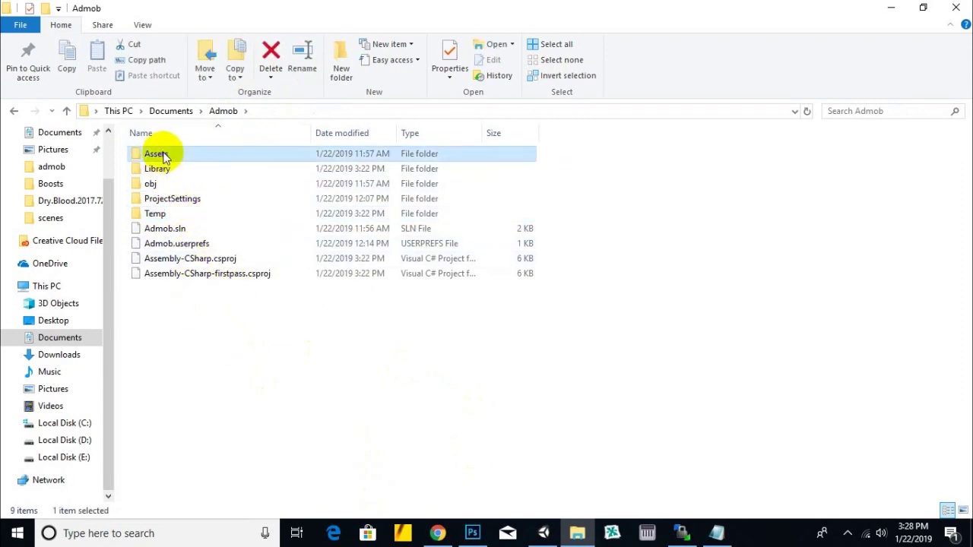
double_click(164, 155)
click(215, 113)
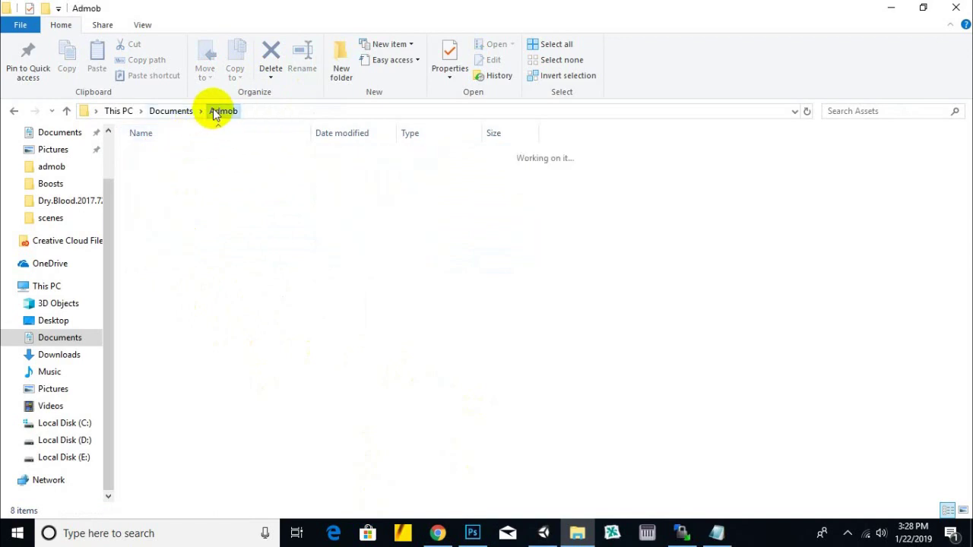
click(171, 111)
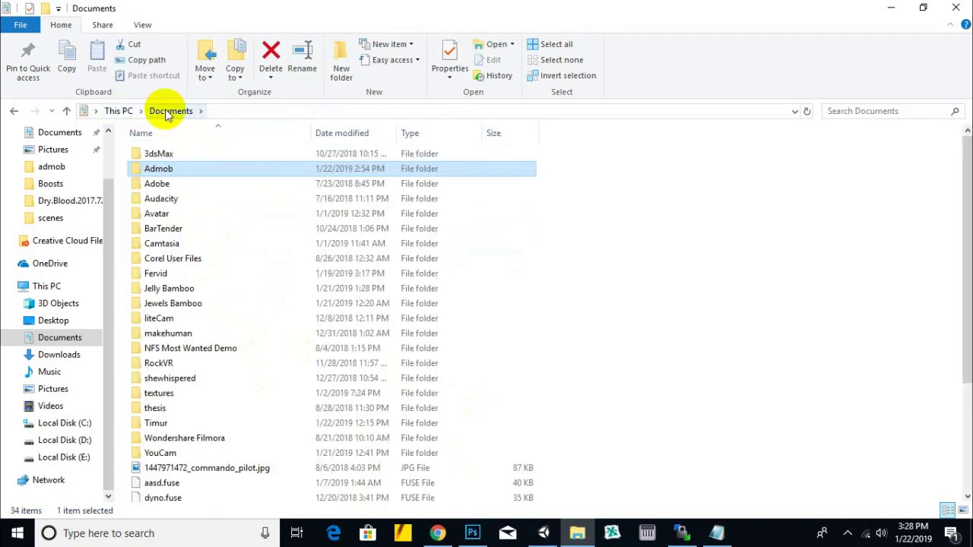
click(948, 15)
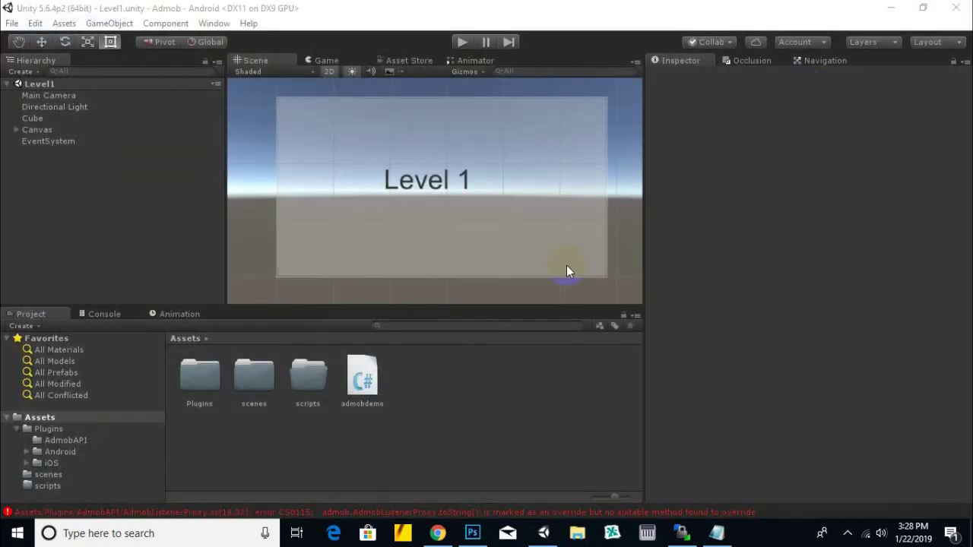
double_click(218, 389)
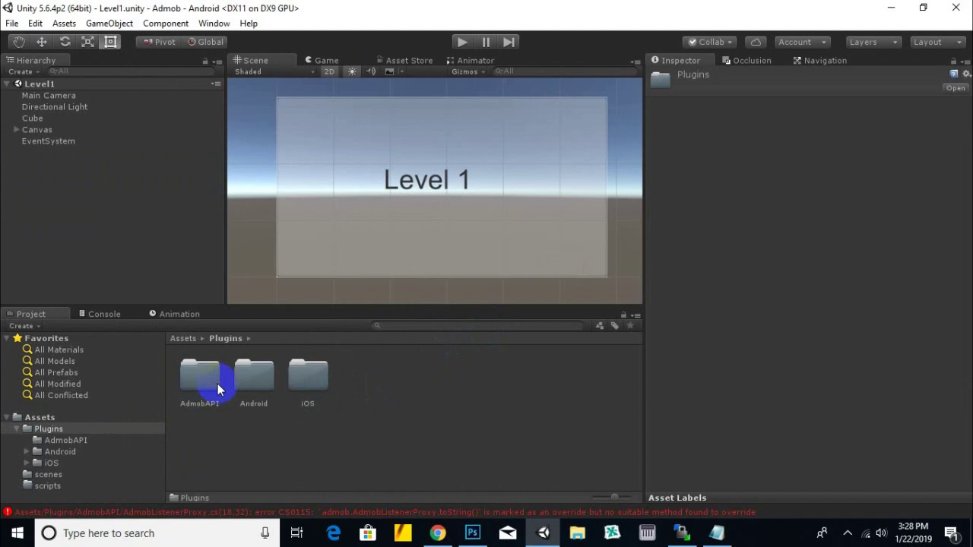
click(265, 383)
click(242, 434)
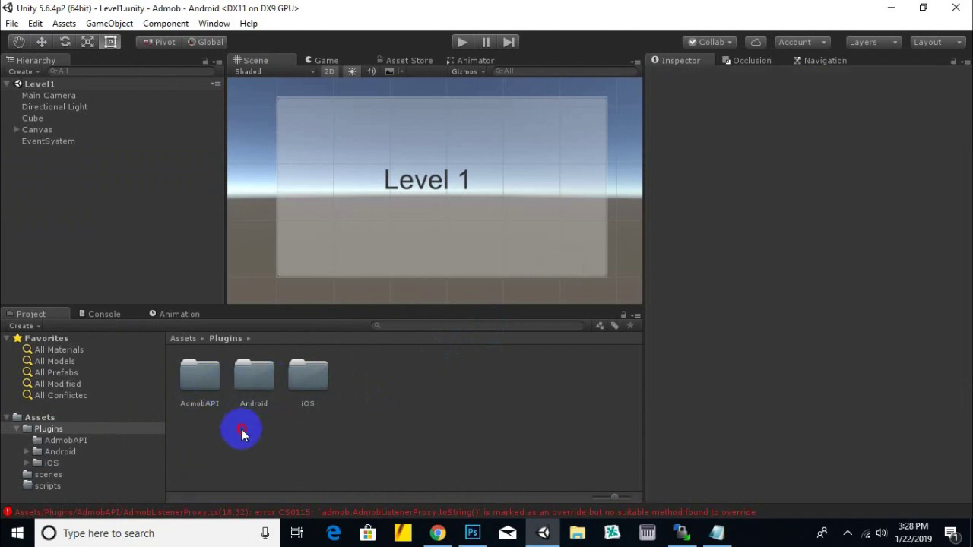
click(184, 340)
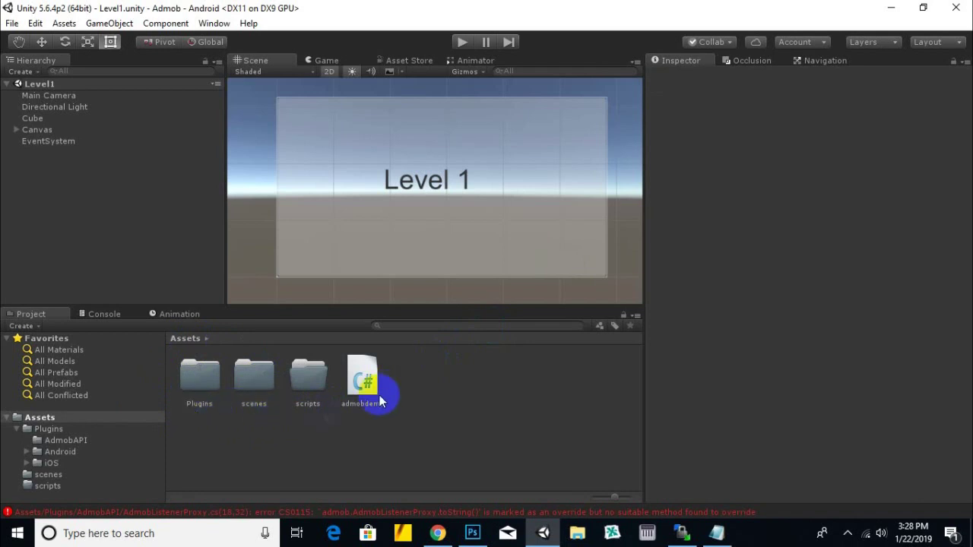
click(185, 387)
Return to the Admob configuration article in Chrome and scroll up to its GitHub link.
click(444, 524)
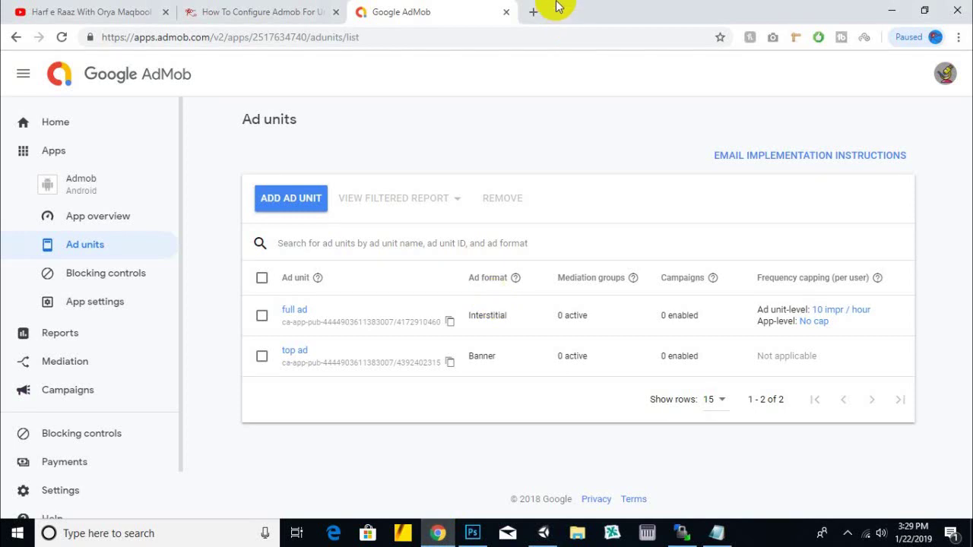
click(303, 7)
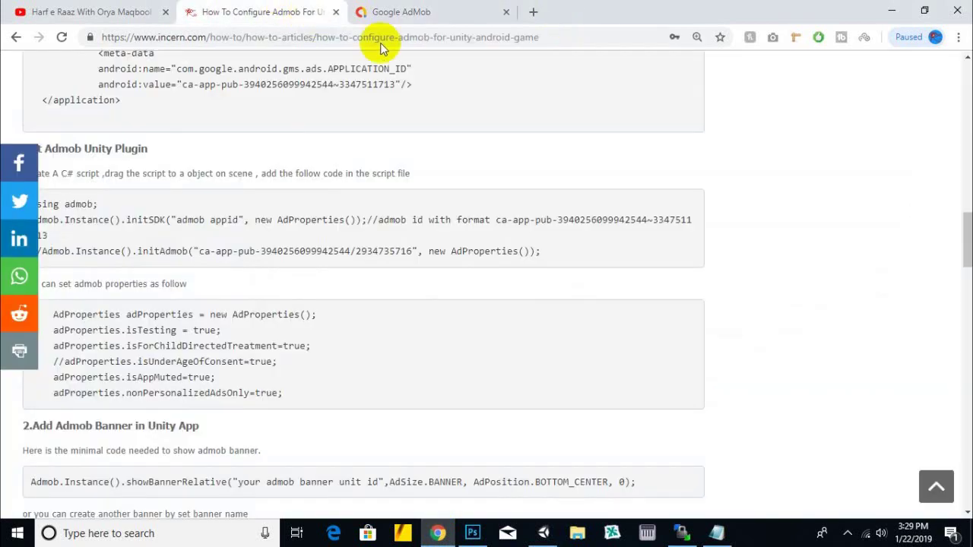
scroll(388, 70, up, 3)
scroll(387, 70, up, 4)
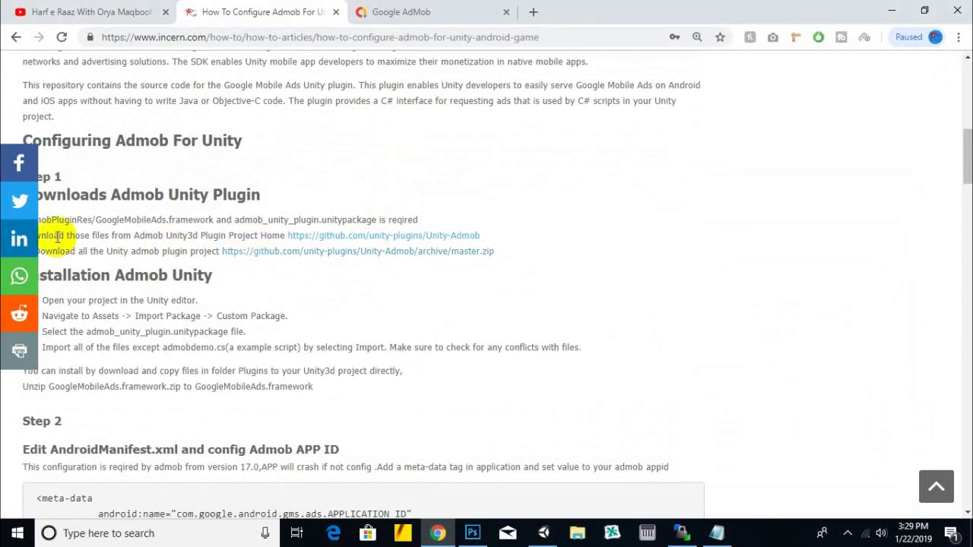
drag(222, 251, 194, 267)
click(228, 276)
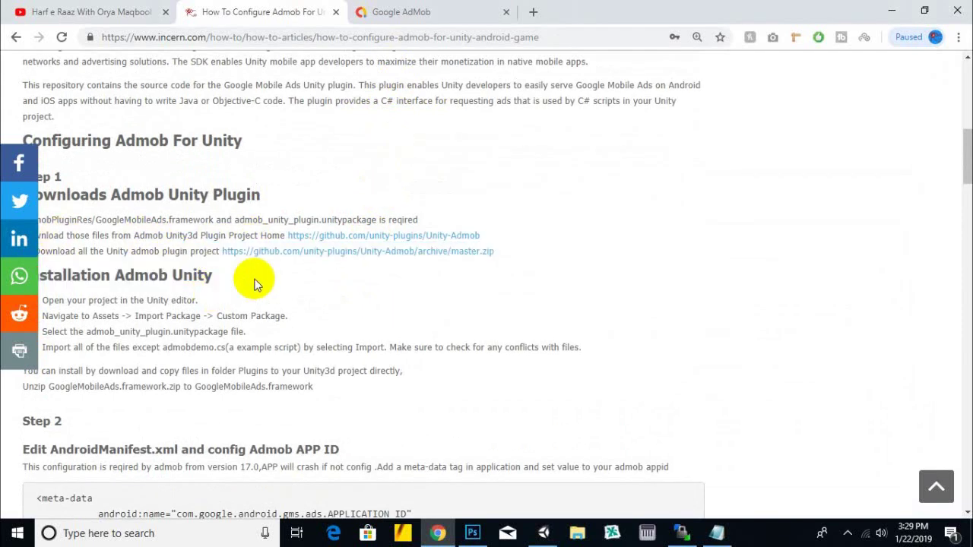
Open the unity-plugins/Unity-Admob GitHub link in a new tab and switch to it.
right_click(364, 244)
click(374, 249)
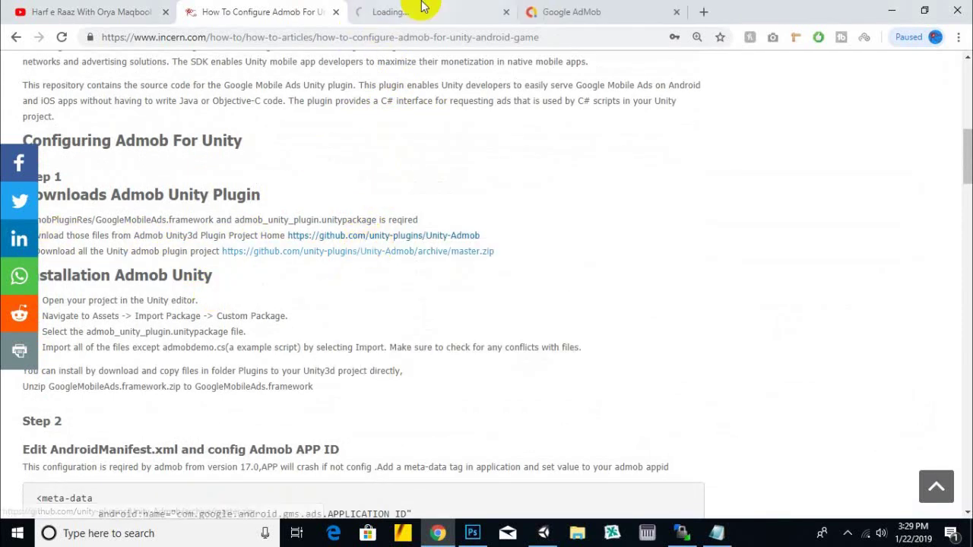
click(411, 12)
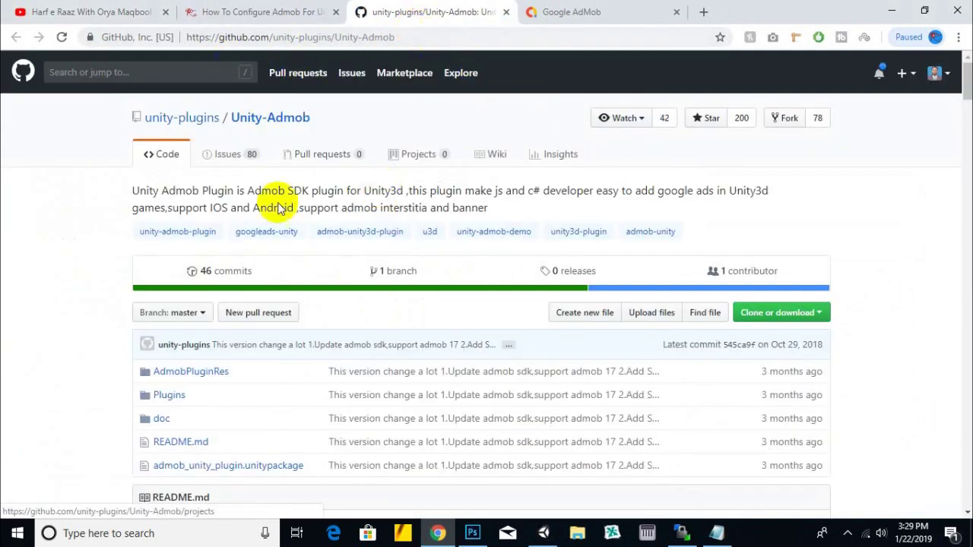
Check the Unity-Admob repository's Clone or download options, including Download ZIP, then close them.
scroll(2, 283, down, 1)
scroll(3, 278, up, 1)
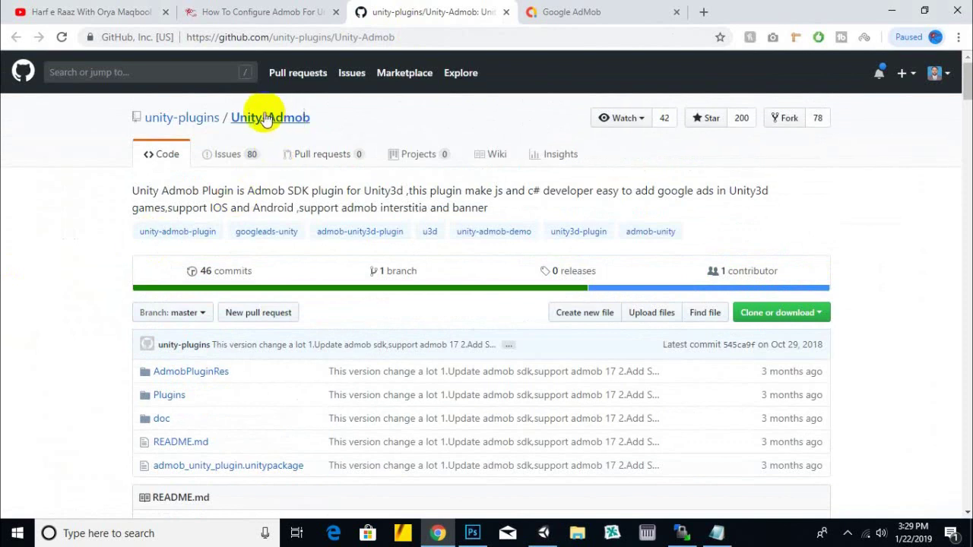
scroll(796, 268, down, 10)
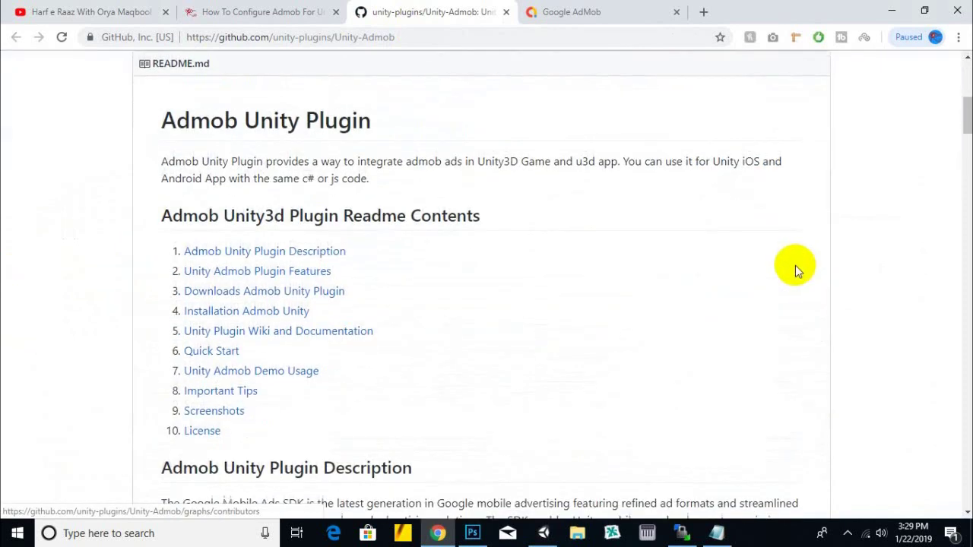
scroll(152, 289, up, 5)
scroll(133, 257, up, 3)
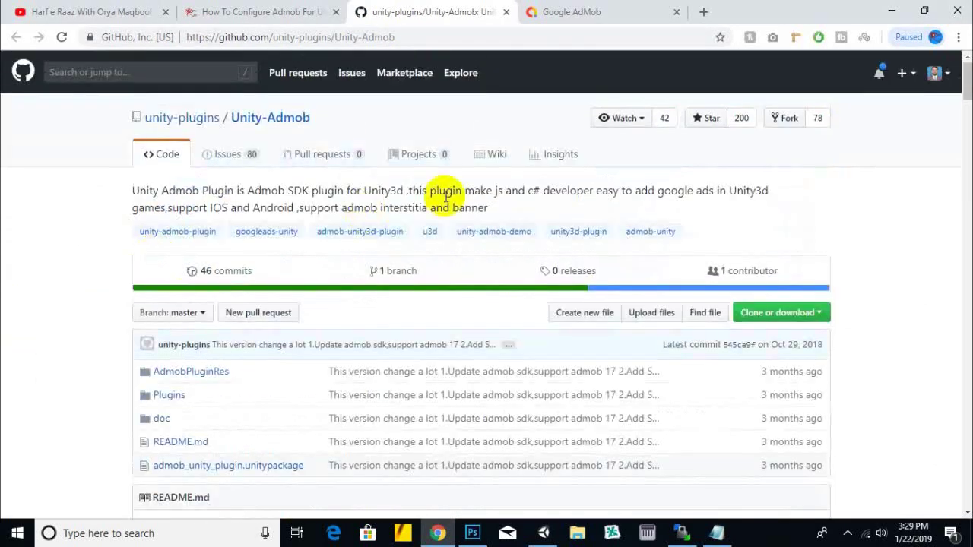
click(810, 318)
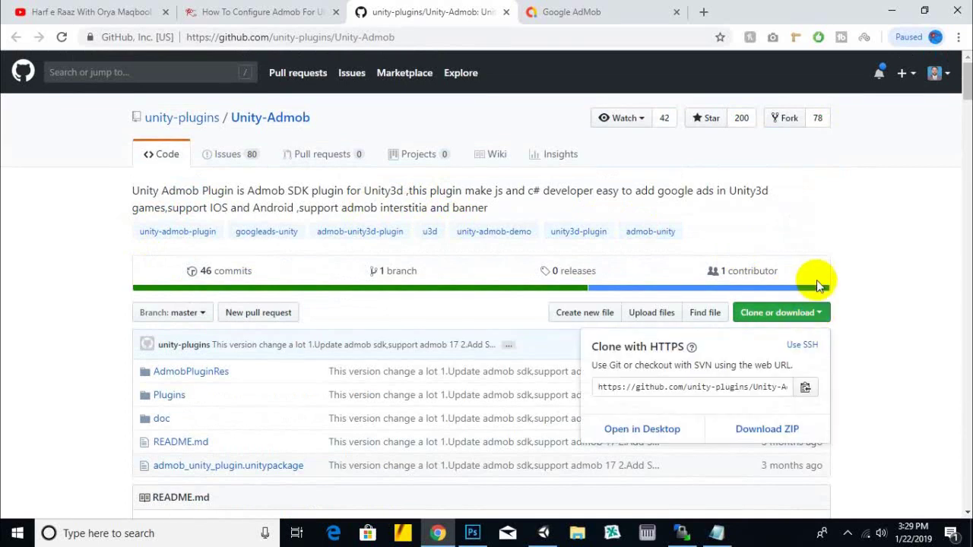
scroll(816, 279, down, 3)
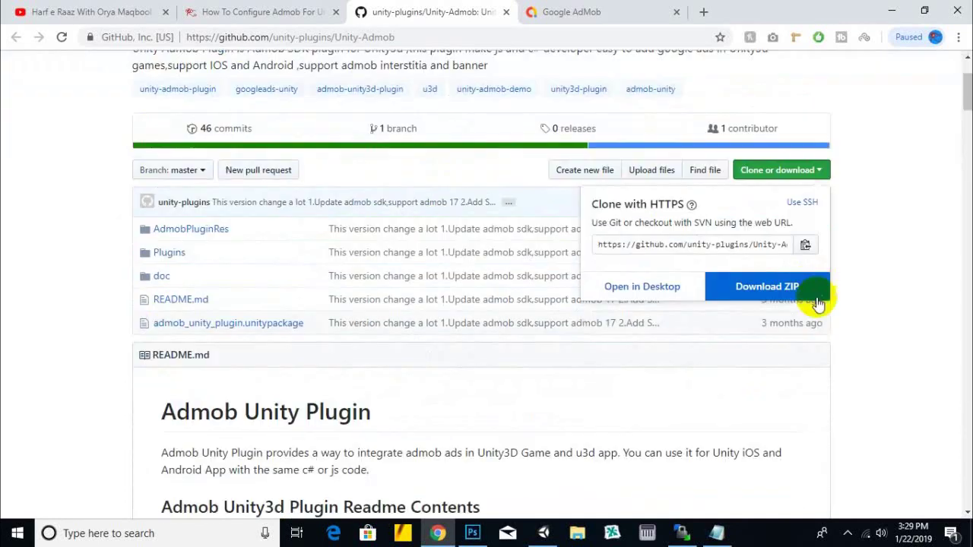
click(906, 239)
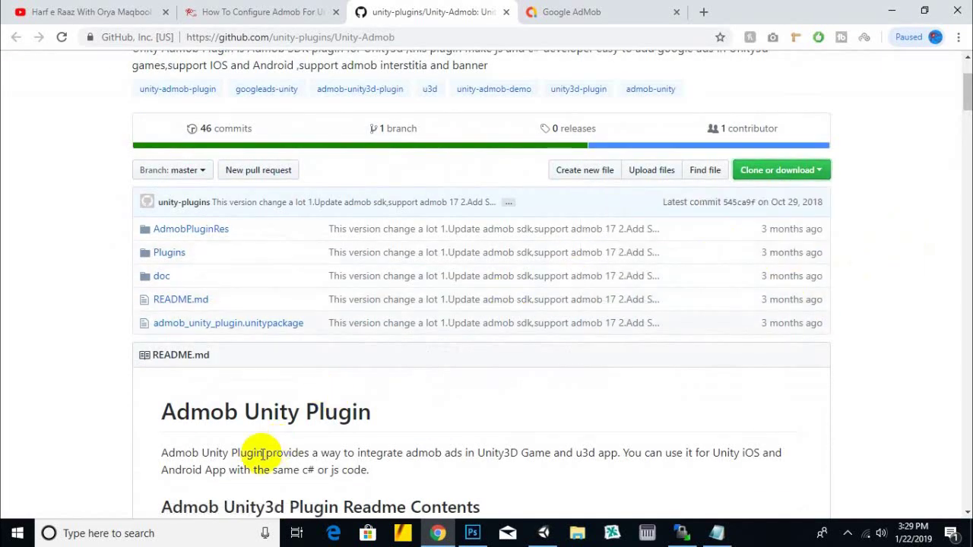
Open a new File Explorer window showing Quick access.
scroll(266, 440, up, 3)
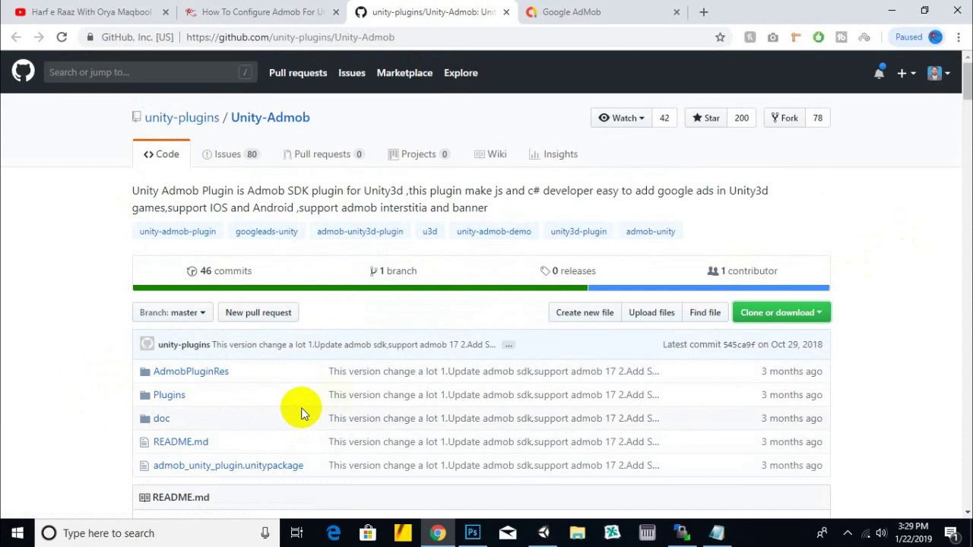
click(587, 533)
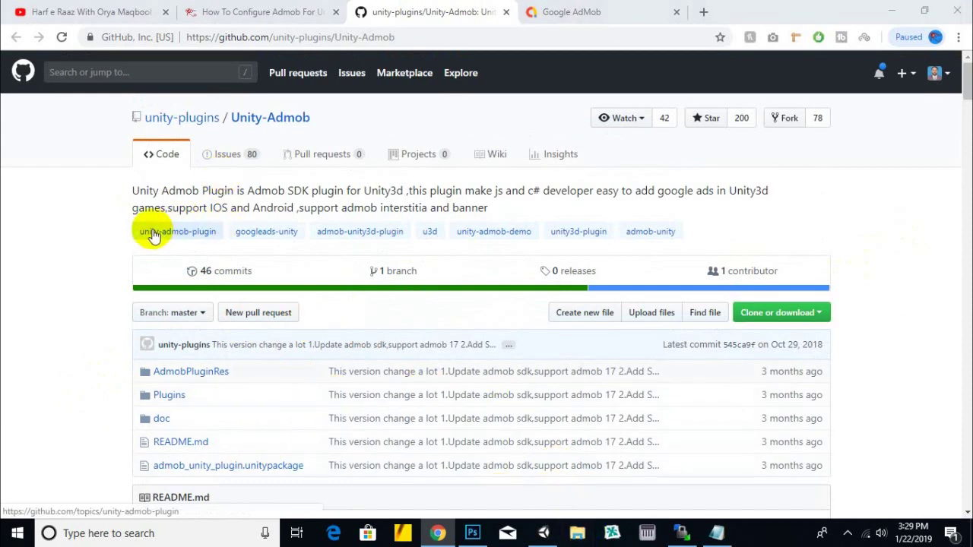
key(super+e)
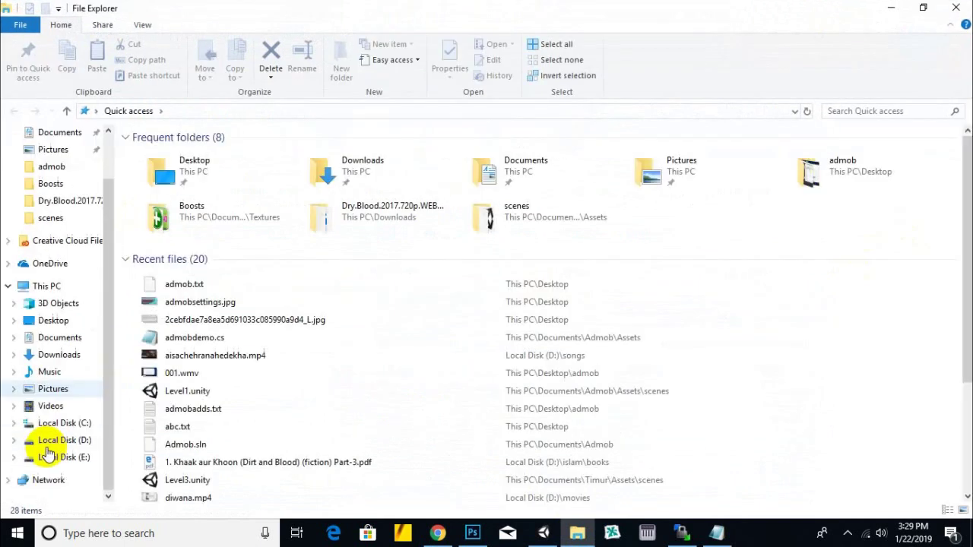
Go to E:\unityassets\admob\Unity-Admob-master\Unity-Admob-master in File Explorer.
click(67, 457)
double_click(188, 279)
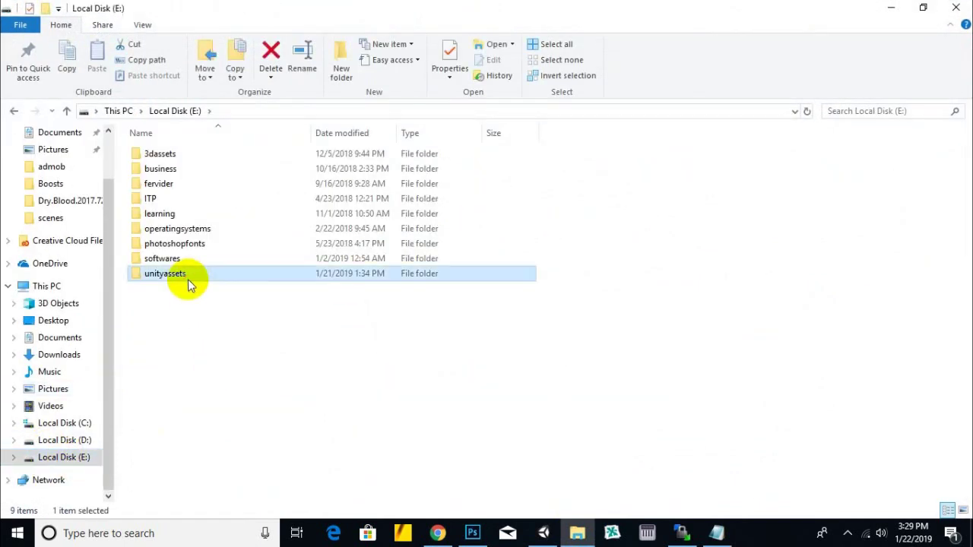
double_click(157, 154)
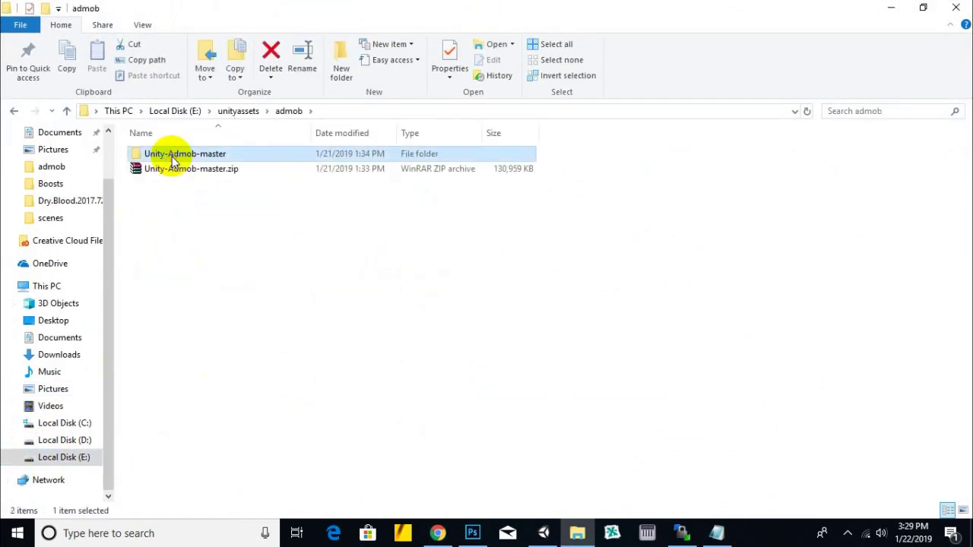
double_click(170, 154)
double_click(191, 156)
Select admob_unity_plugin.unitypackage, then switch back to Unity.
drag(266, 350, 175, 238)
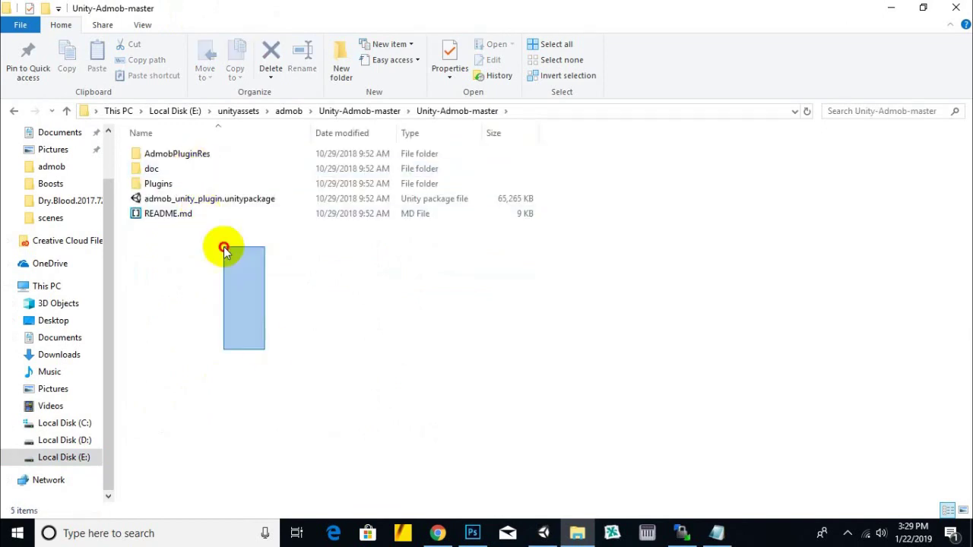
click(258, 202)
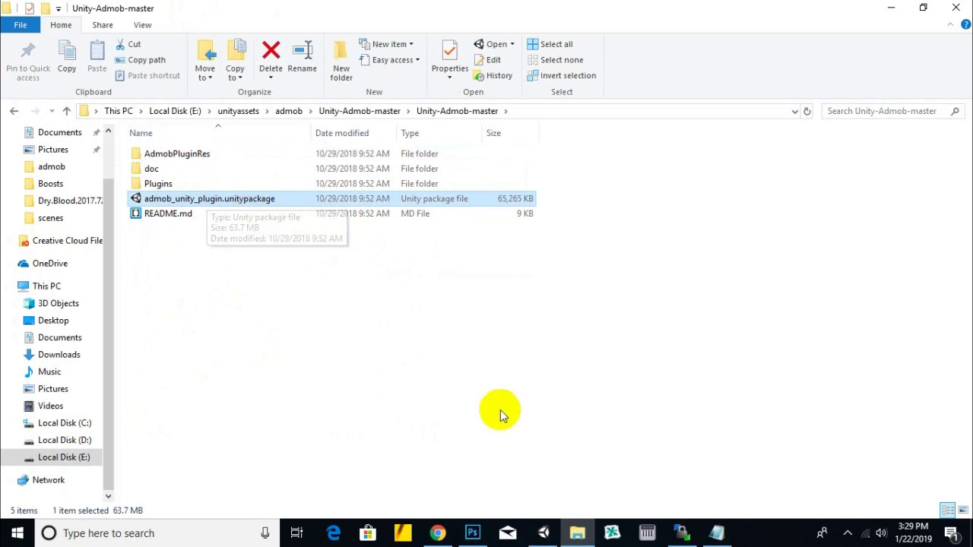
click(544, 533)
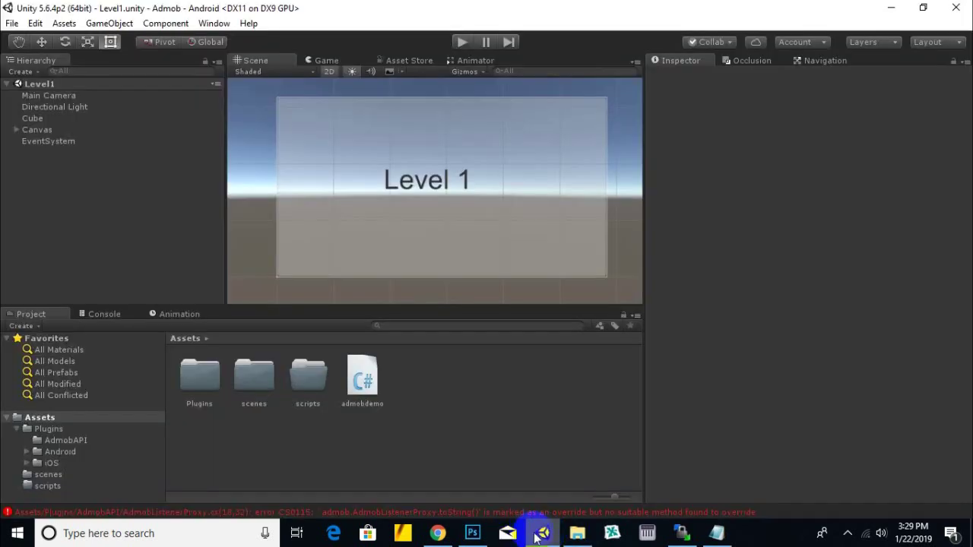
Drag admob_unity_plugin.unitypackage from File Explorer onto the Unity editor.
click(577, 532)
mouse_move(211, 206)
mouse_down()
mouse_move(539, 538)
mouse_move(474, 396)
mouse_up()
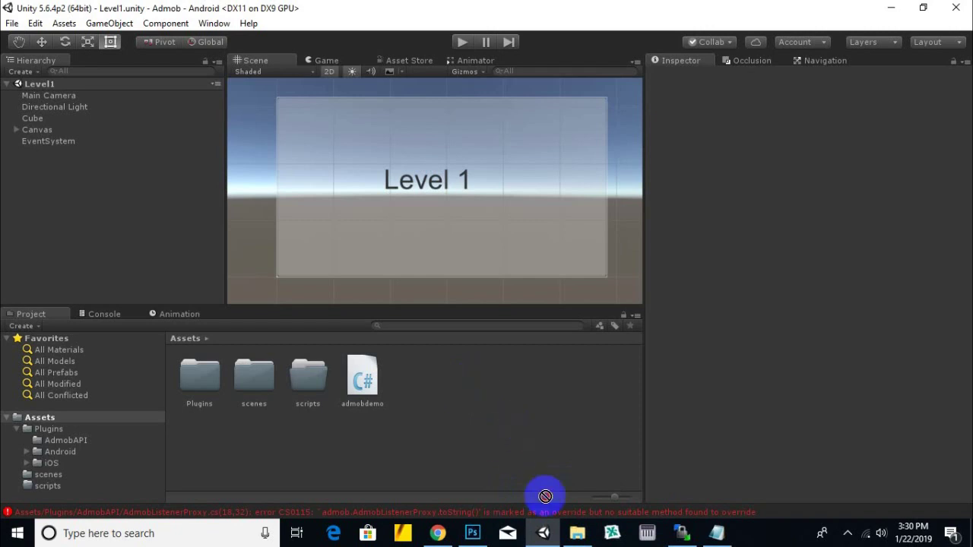
drag(524, 433, 543, 532)
click(542, 535)
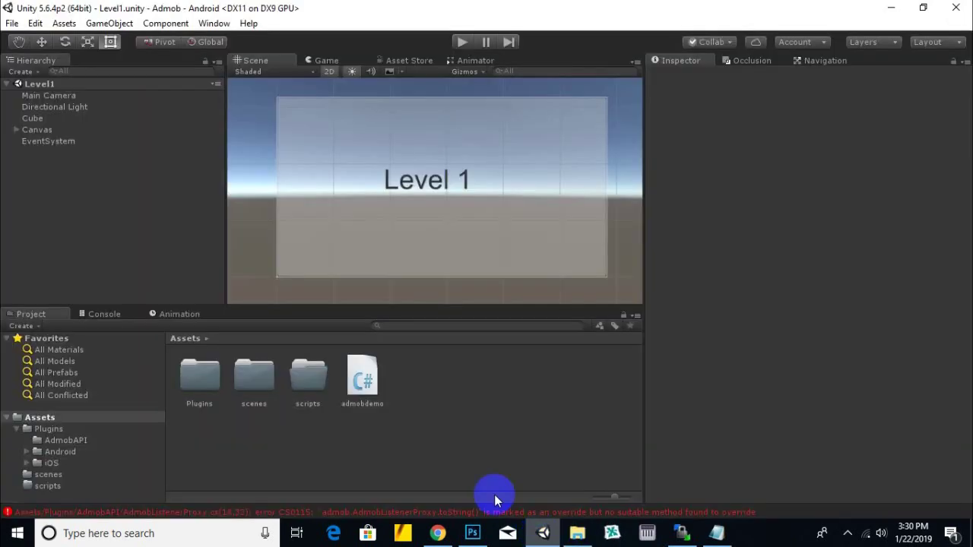
Open Assets > Plugins, then look inside its AdmobAPI and Android folders.
click(209, 385)
double_click(208, 385)
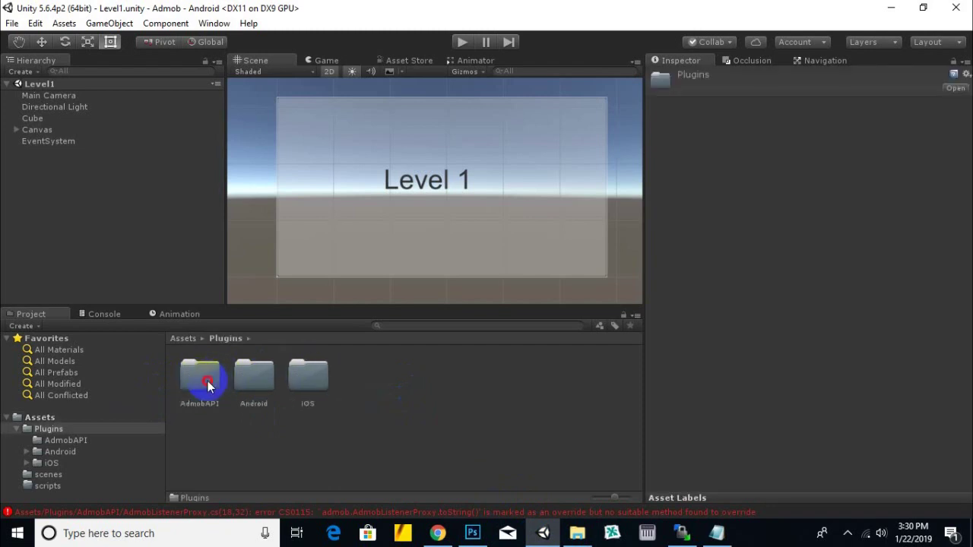
click(207, 387)
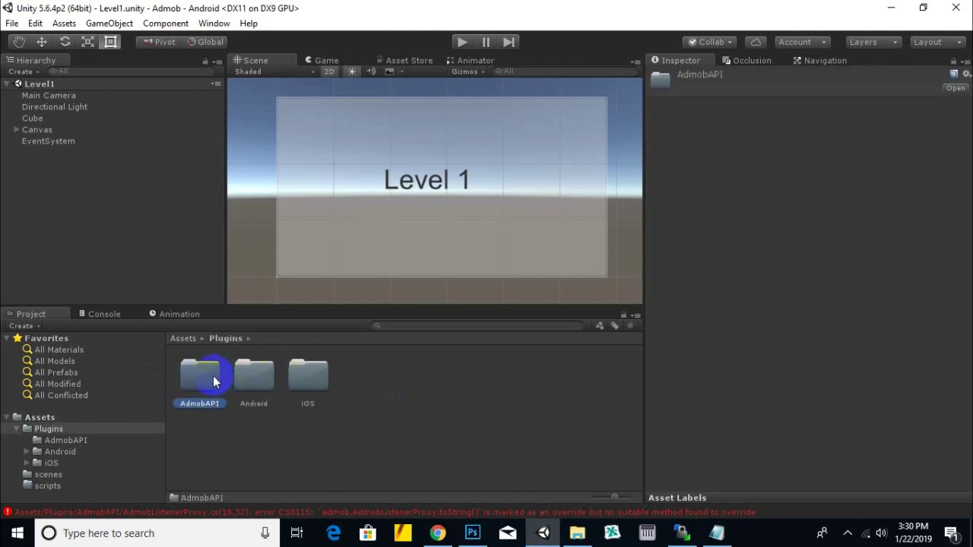
double_click(213, 376)
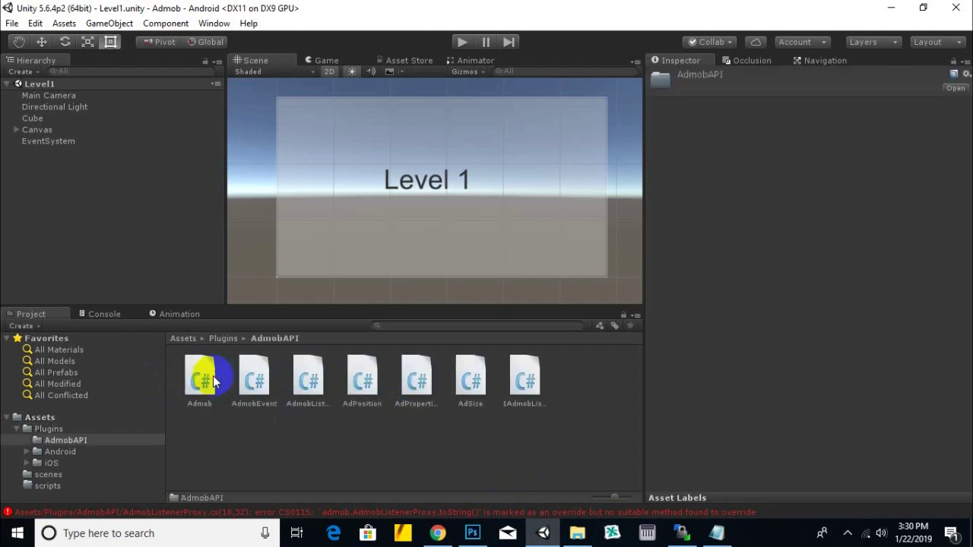
click(223, 339)
click(253, 377)
double_click(253, 378)
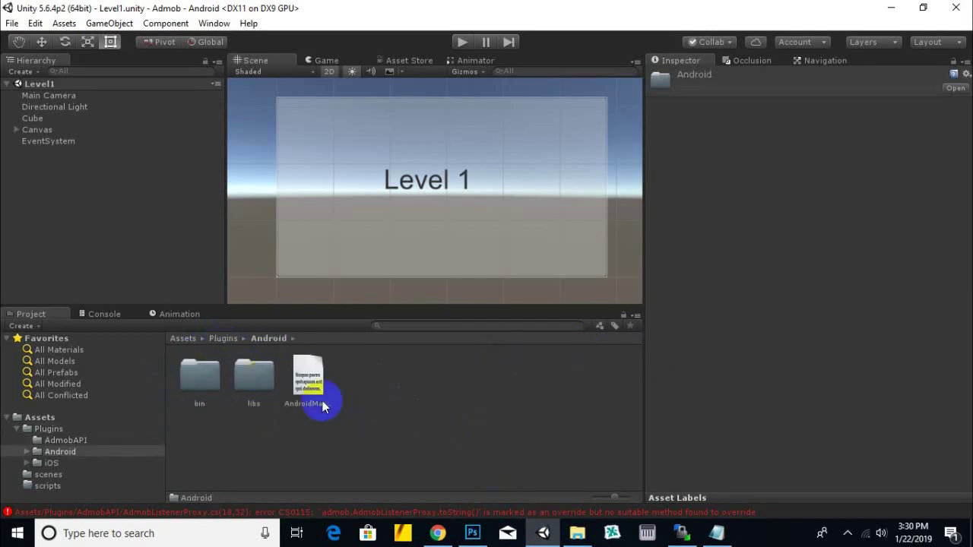
Look inside Plugins > iOS, then reopen Android and select AndroidManifest to view its contents.
click(222, 338)
click(307, 374)
double_click(308, 374)
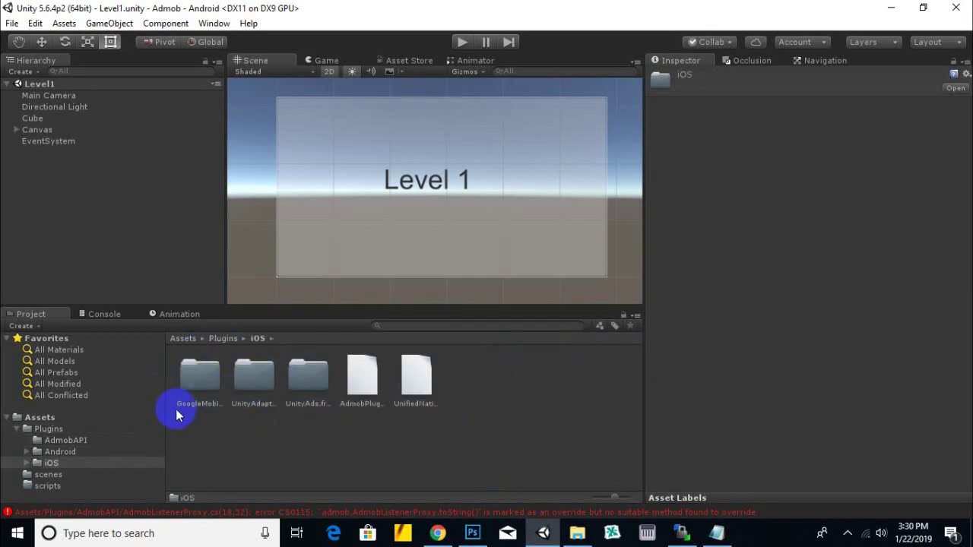
click(327, 432)
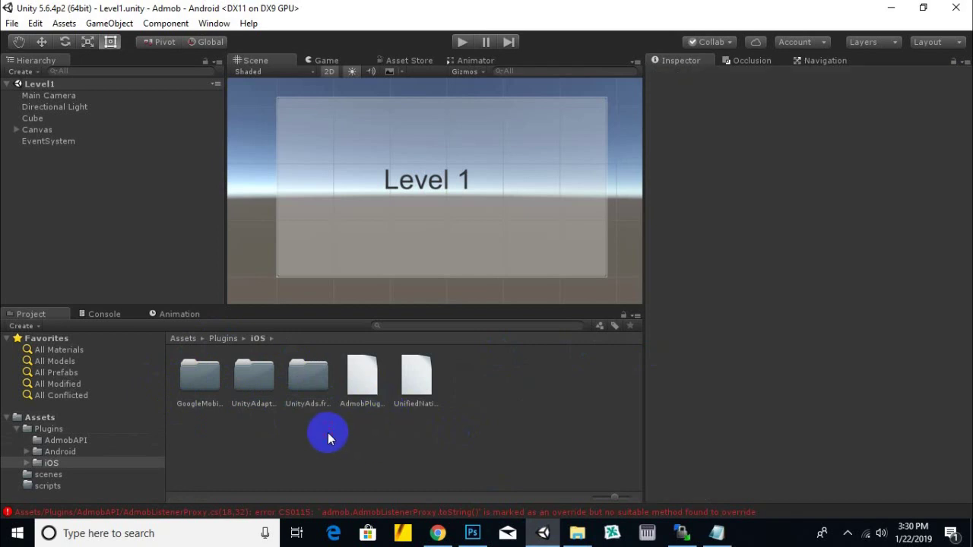
click(225, 339)
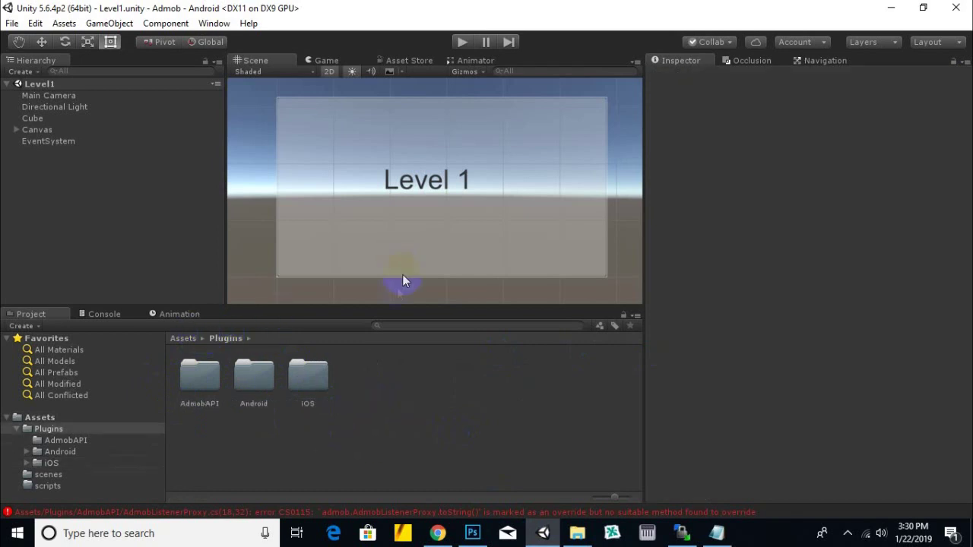
scroll(402, 275, down, 1)
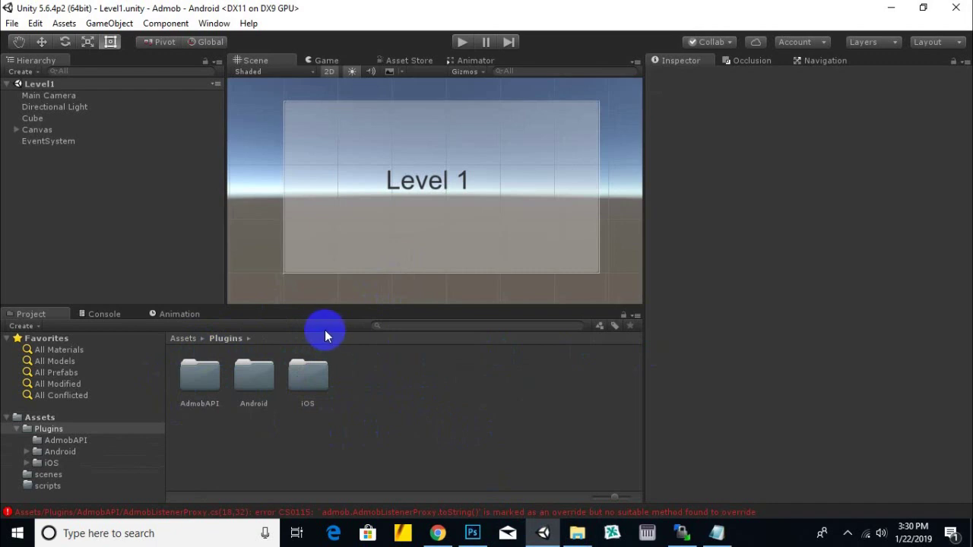
double_click(257, 382)
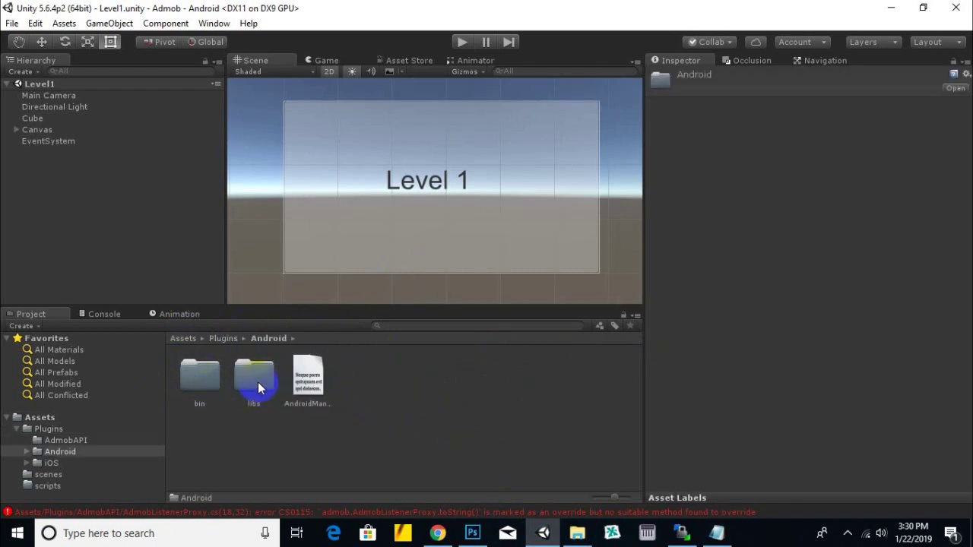
click(267, 428)
click(324, 372)
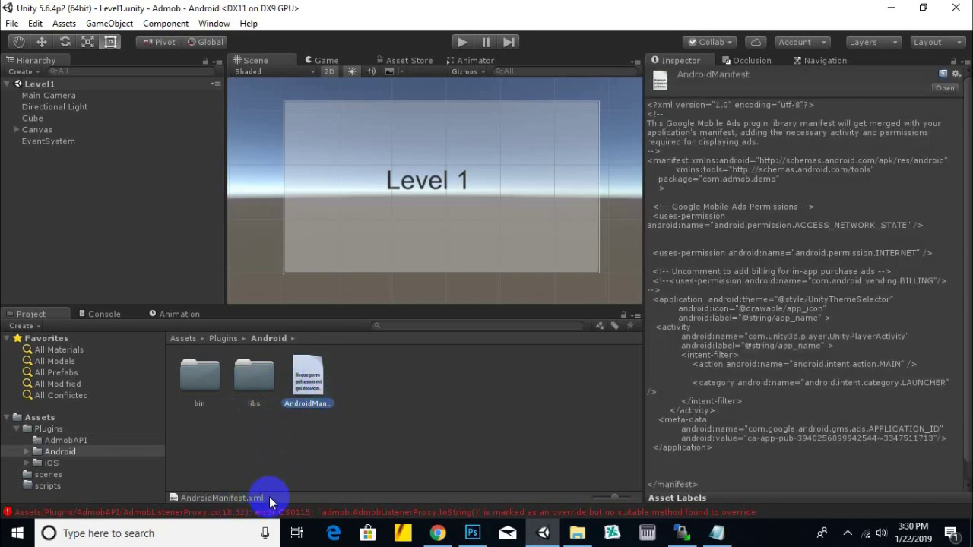
Open AndroidManifest.xml from its right-click menu to review the permissions and AdMob app ID.
click(303, 393)
right_click(306, 373)
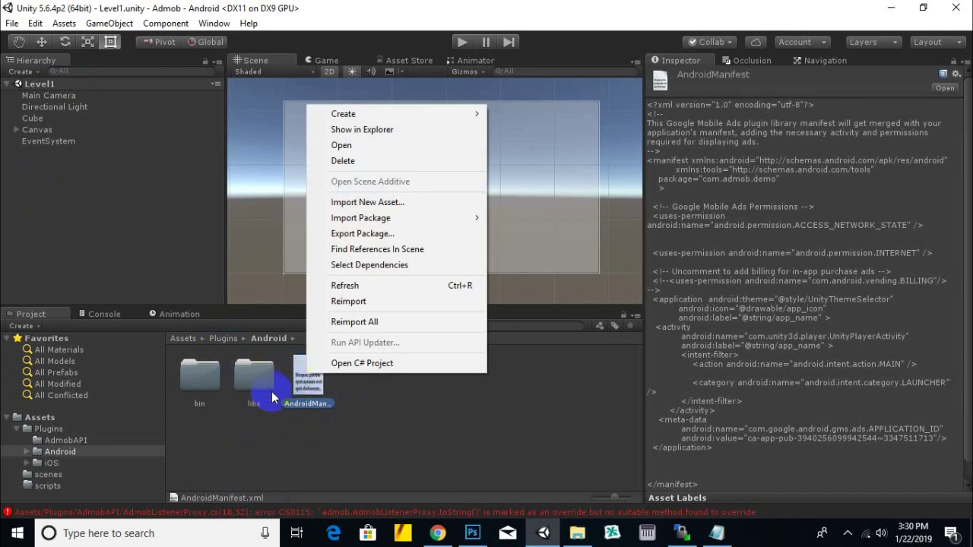
click(305, 388)
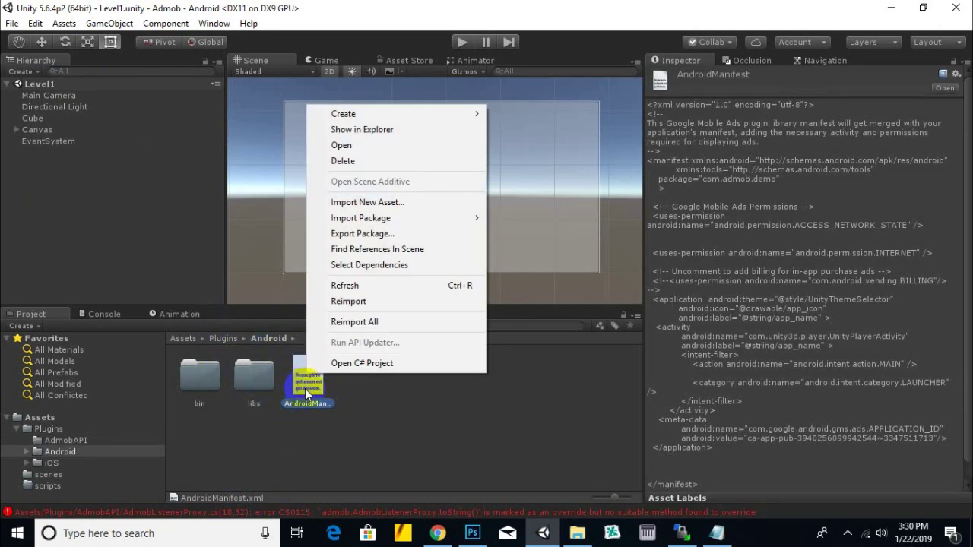
click(368, 147)
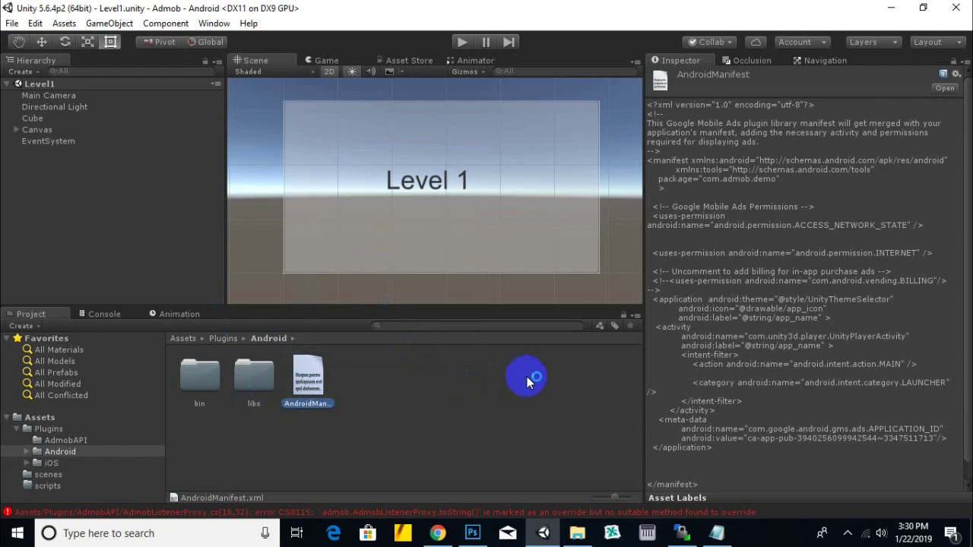
click(438, 534)
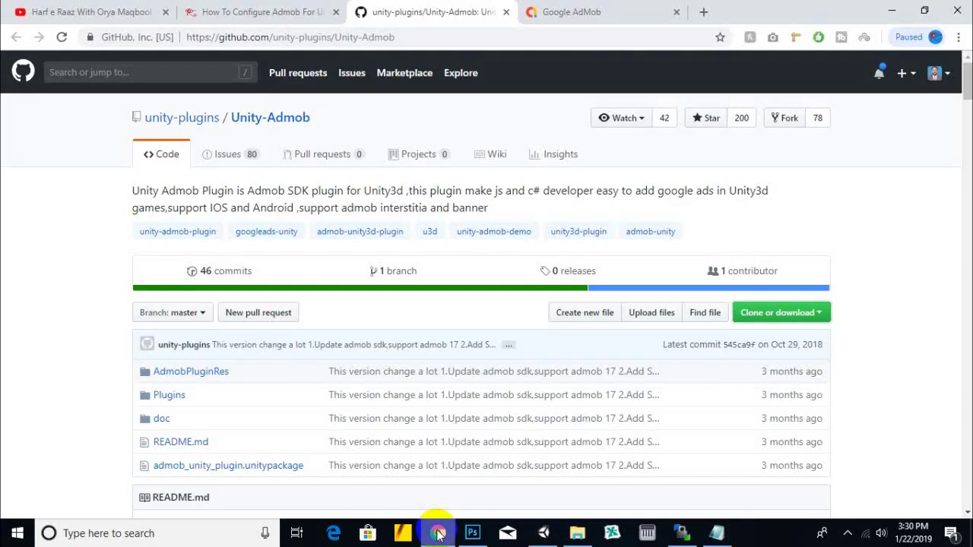
Scroll the Unity-Admob README, then show the article's Configuring Admob For Unity steps.
scroll(891, 311, down, 1)
scroll(891, 310, down, 3)
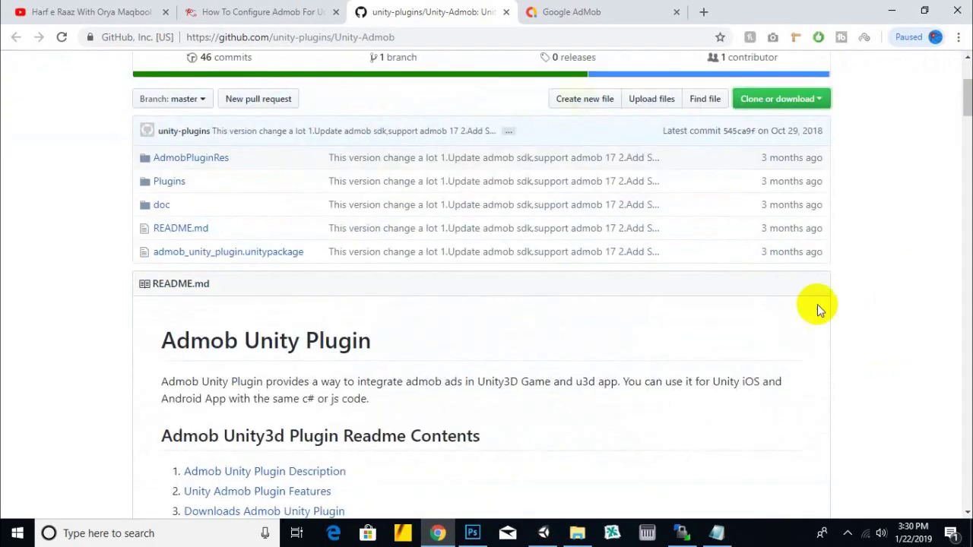
click(310, 9)
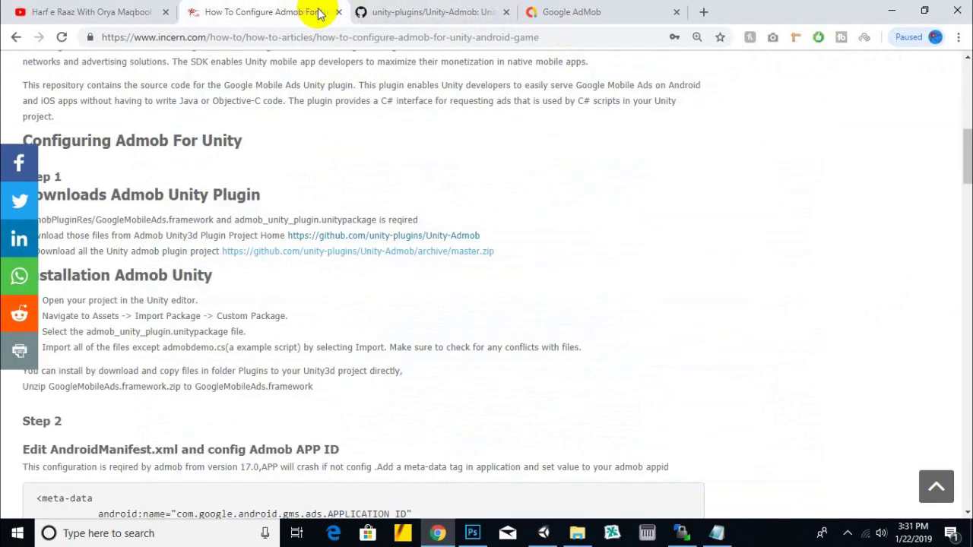
scroll(380, 244, up, 5)
scroll(378, 240, down, 3)
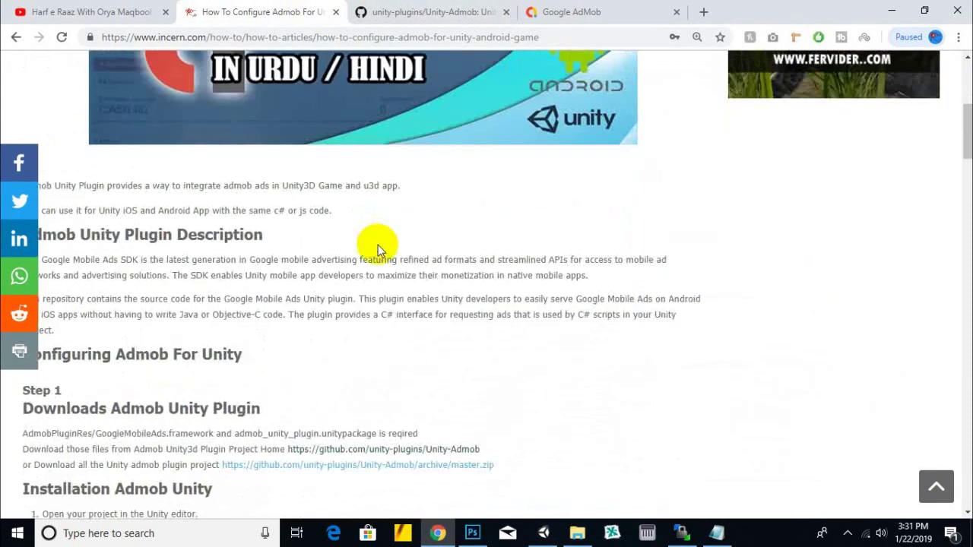
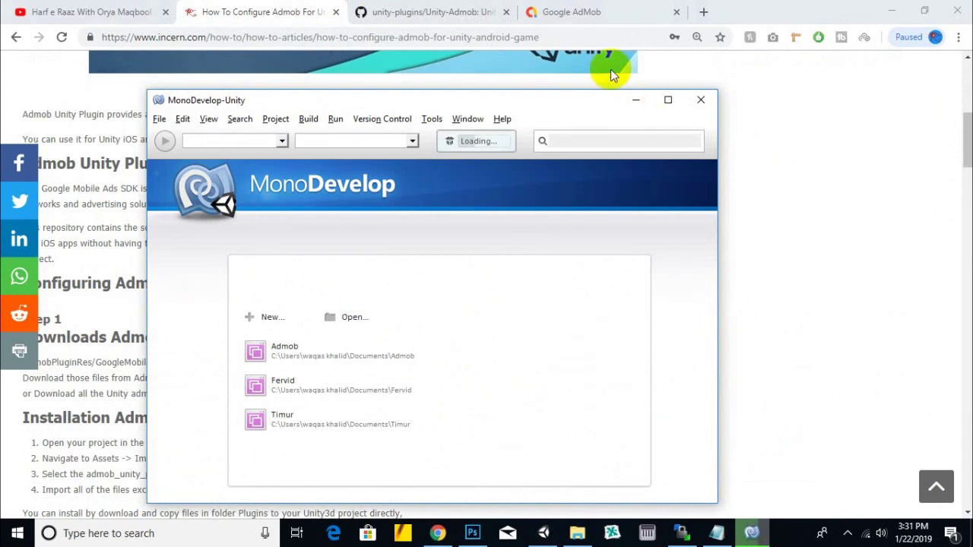
Open the recent Admob solution in MonoDevelop and shift its window to the right.
click(582, 97)
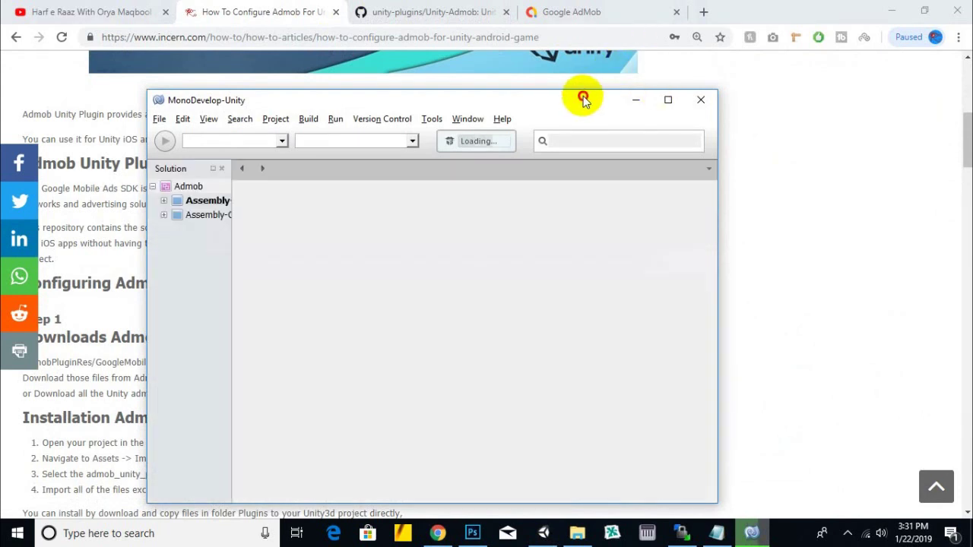
drag(583, 99, 606, 94)
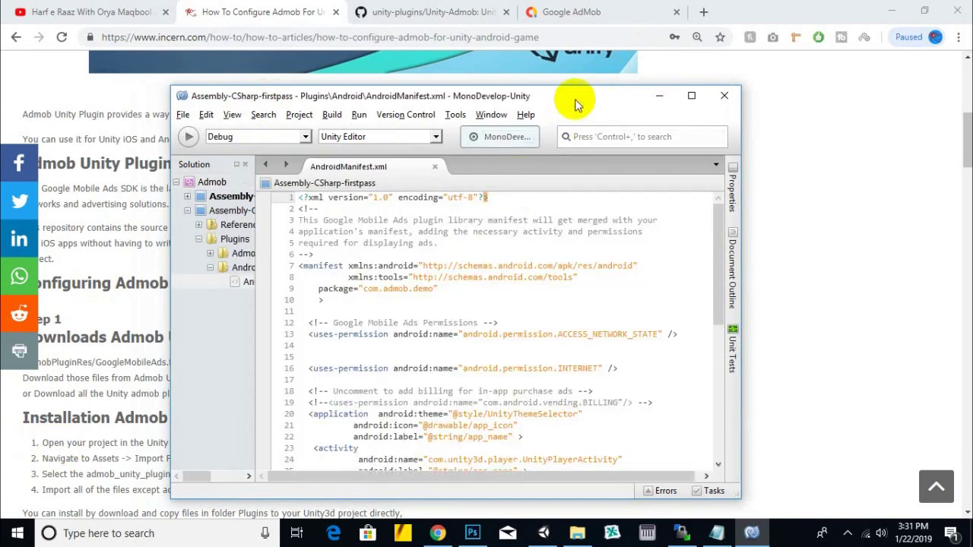
drag(576, 96, 614, 92)
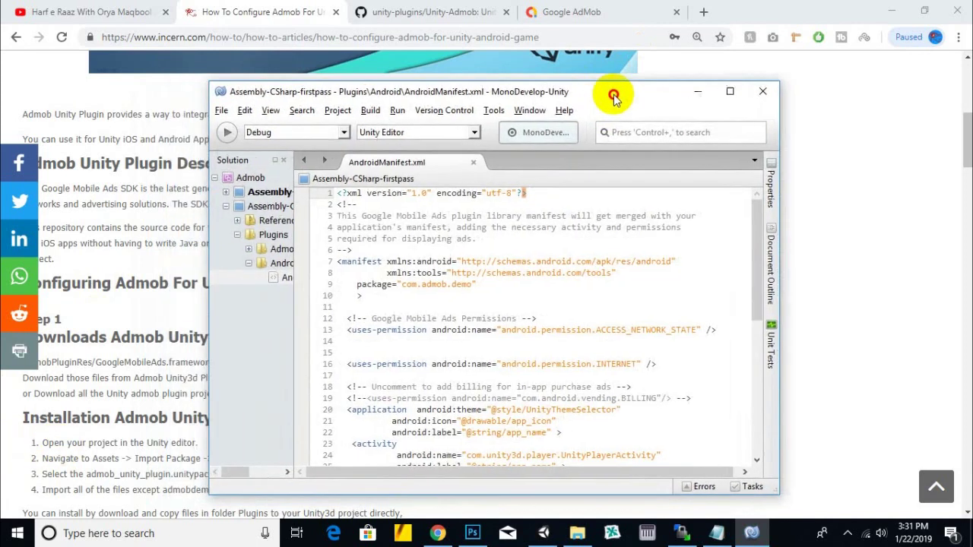
right_click(493, 97)
click(467, 99)
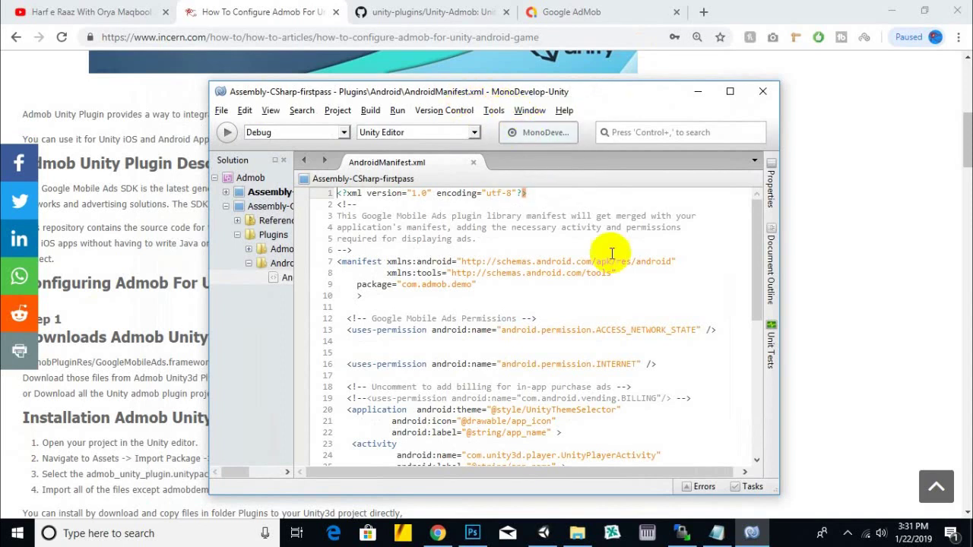
Scroll AndroidManifest.xml down to the APPLICATION_ID meta-data block near the end of the file.
scroll(613, 322, down, 6)
scroll(613, 323, down, 3)
scroll(613, 323, up, 1)
scroll(612, 322, up, 6)
scroll(613, 320, up, 2)
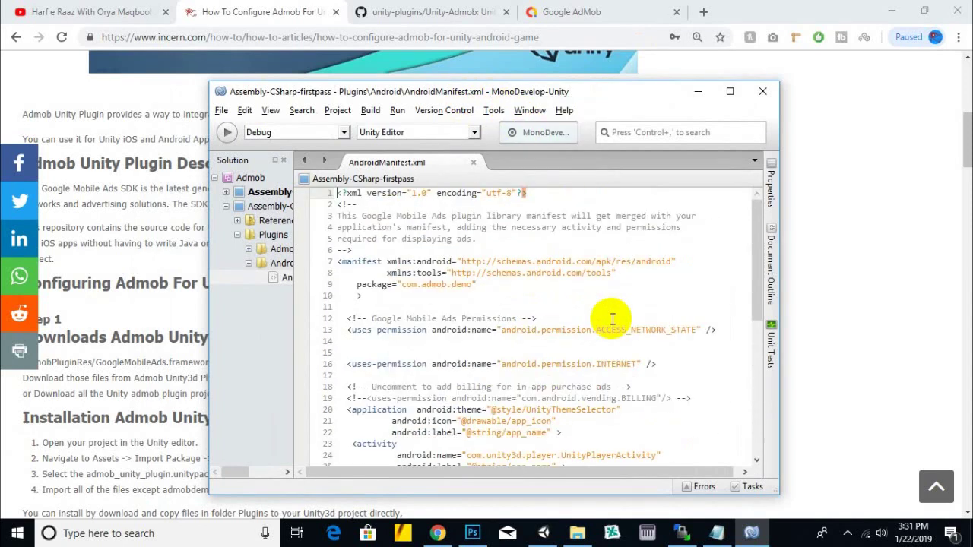
click(417, 227)
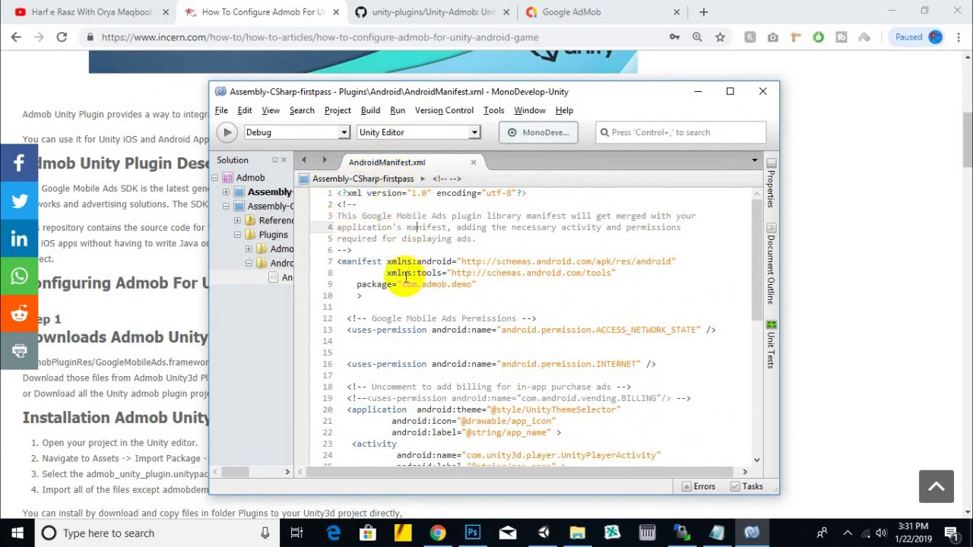
scroll(405, 279, down, 3)
scroll(405, 279, down, 3)
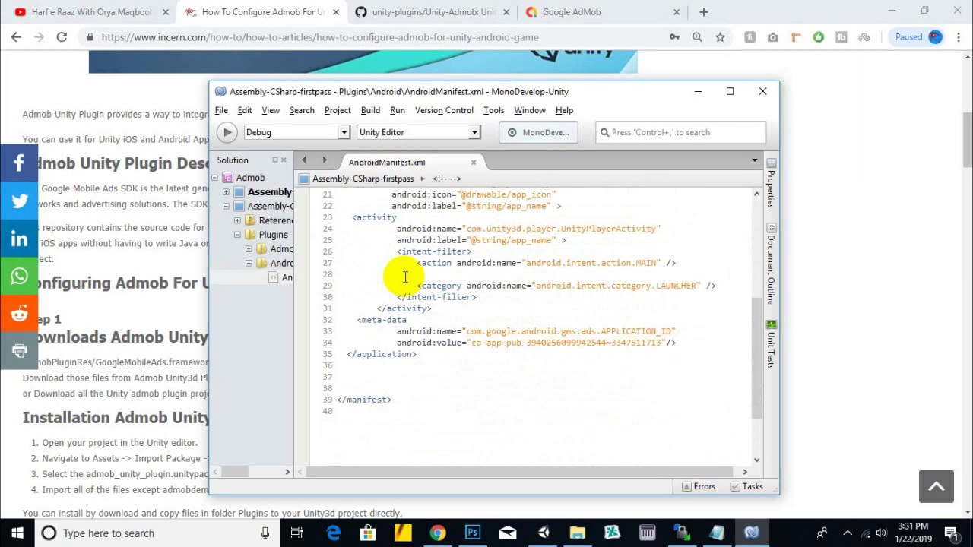
Highlight the meta-data APPLICATION_ID name and sample app ID value on lines 33–34, then go to AdMob's Ad units page.
drag(357, 320, 432, 322)
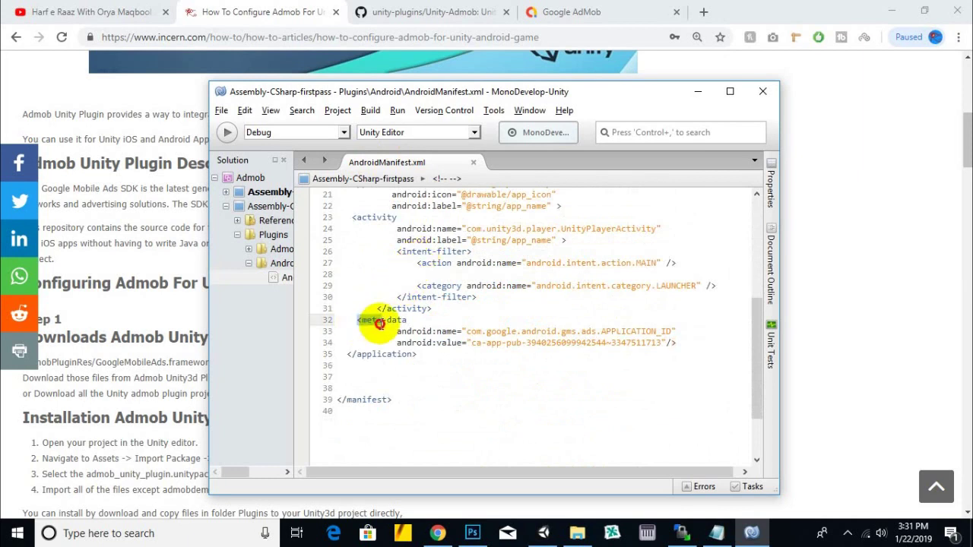
click(438, 331)
drag(466, 332, 673, 332)
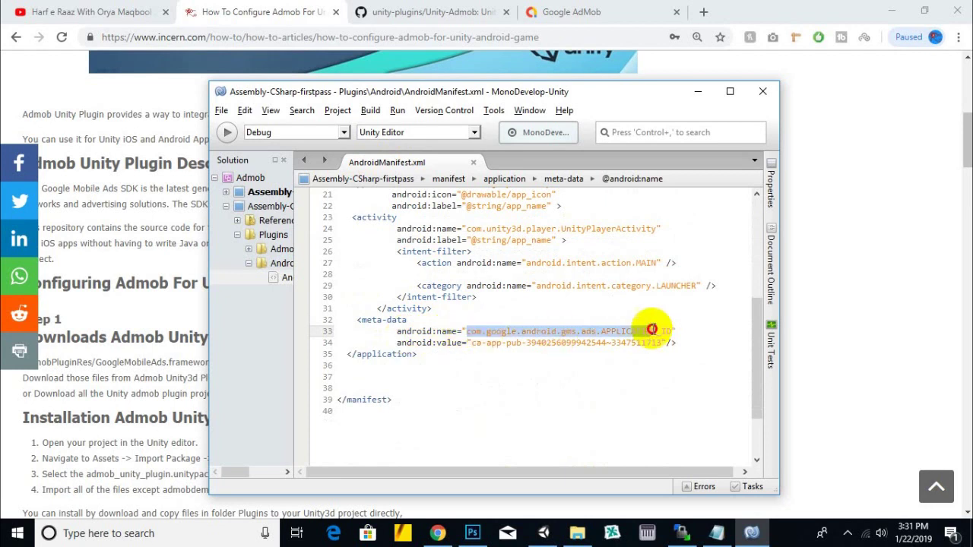
click(427, 343)
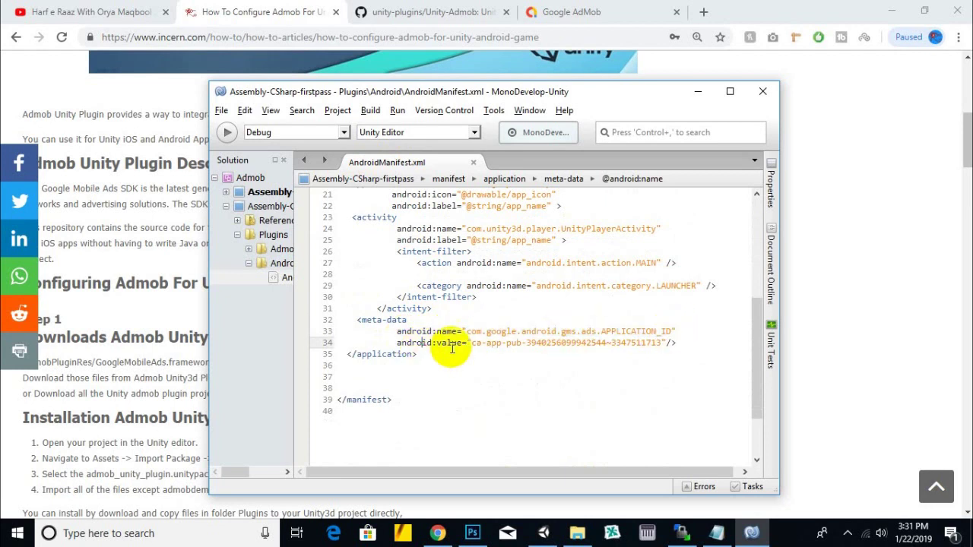
drag(472, 343, 658, 343)
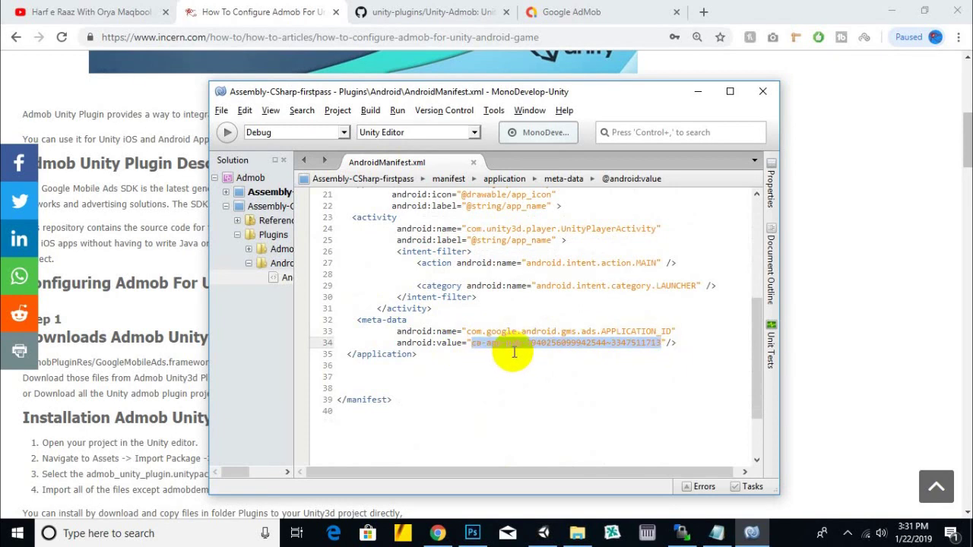
click(520, 342)
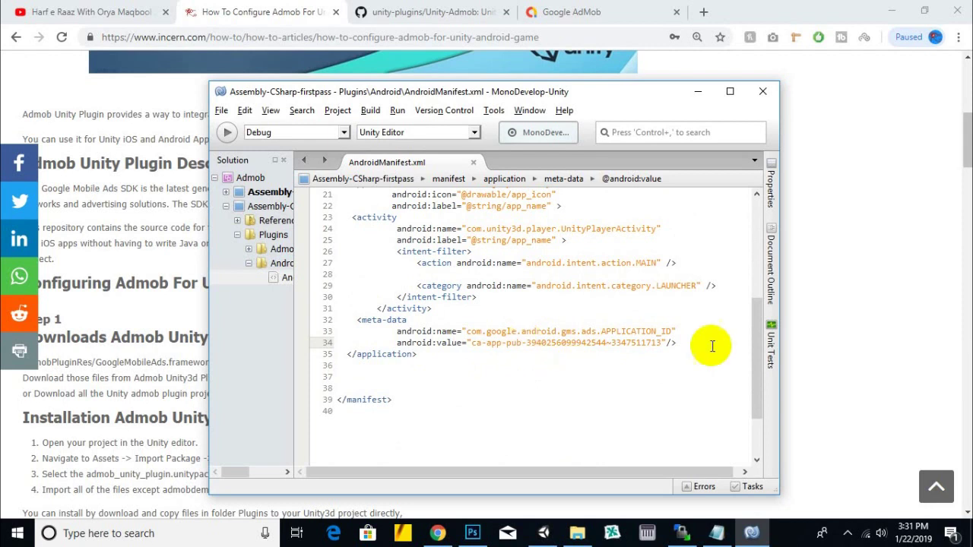
drag(661, 342, 472, 344)
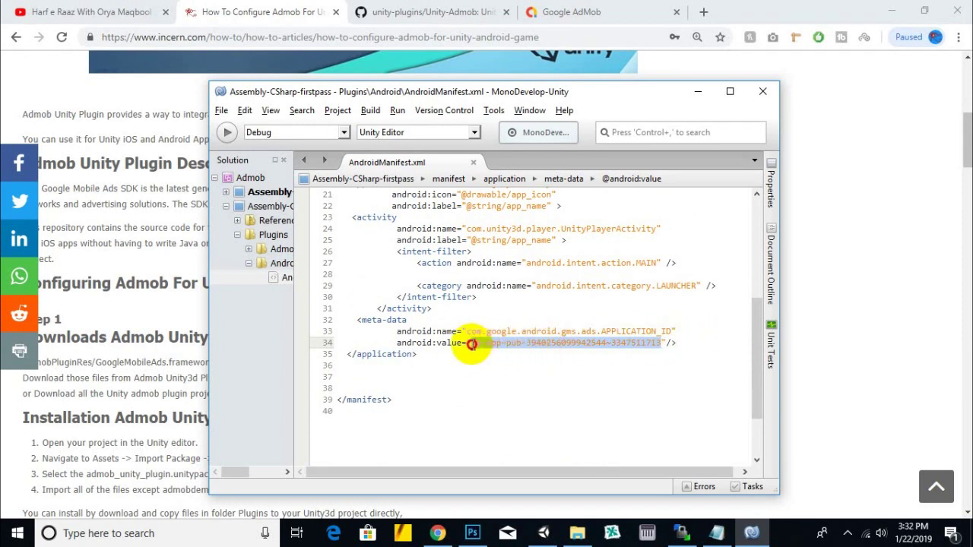
click(572, 11)
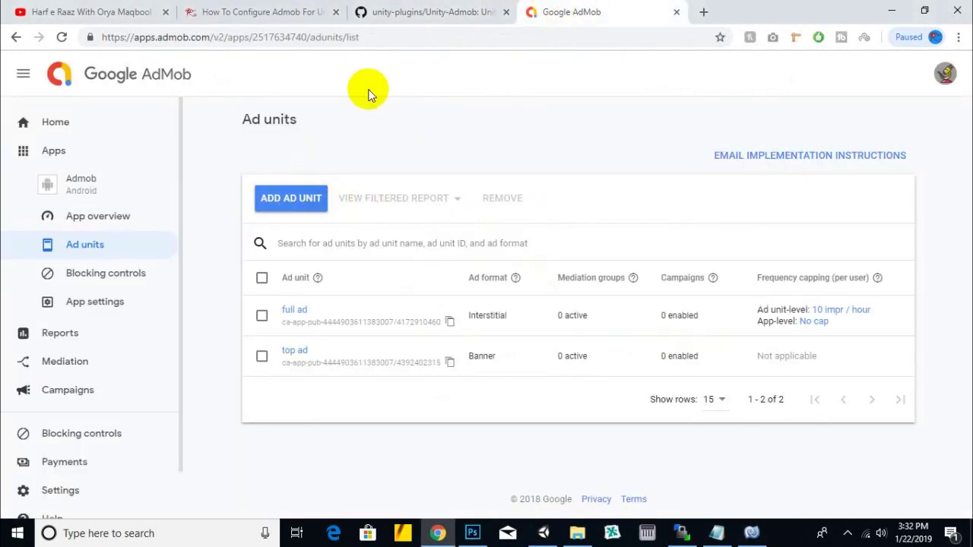
Read the tutorial's Step 2 and its 'your admob app id' placeholder, then bring up admob.txt.
click(282, 6)
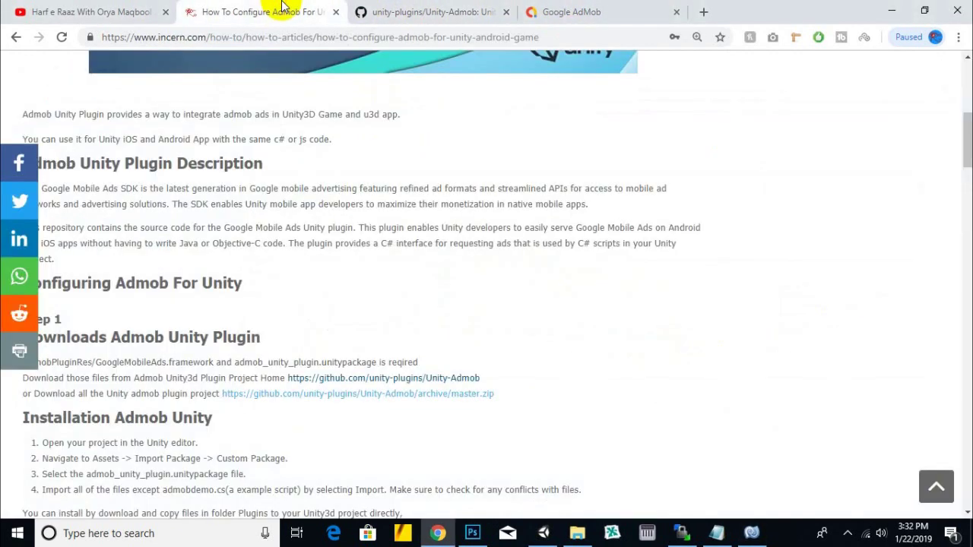
scroll(517, 314, down, 3)
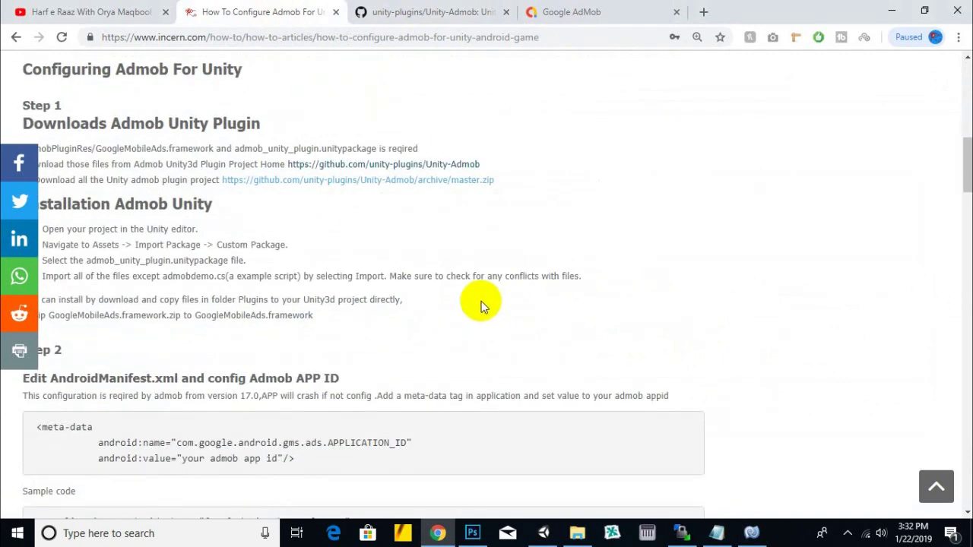
scroll(481, 300, down, 1)
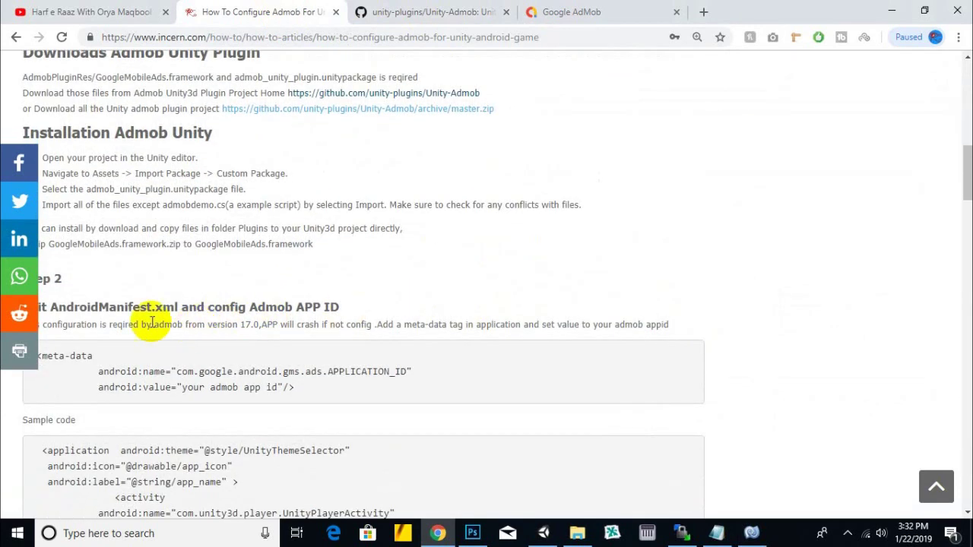
drag(70, 308, 342, 302)
click(348, 323)
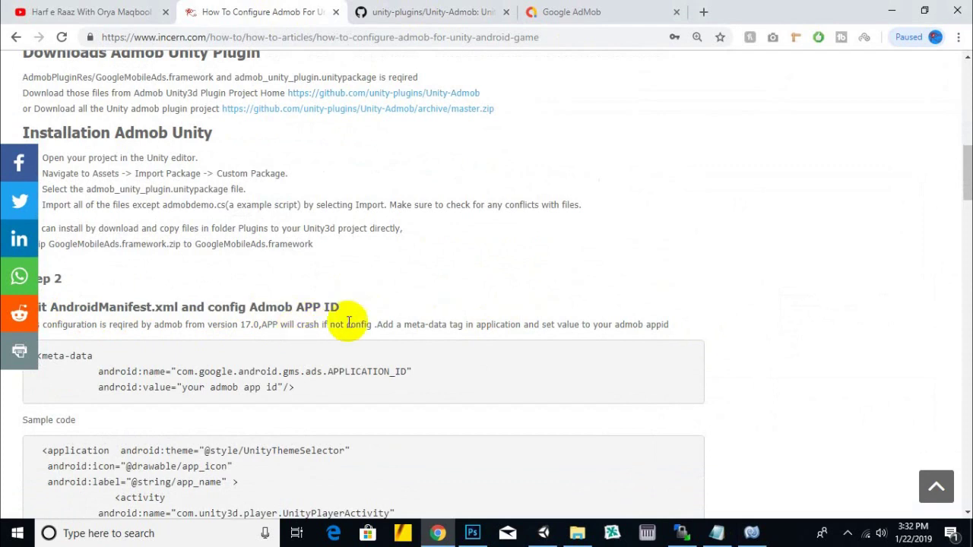
scroll(313, 342, down, 1)
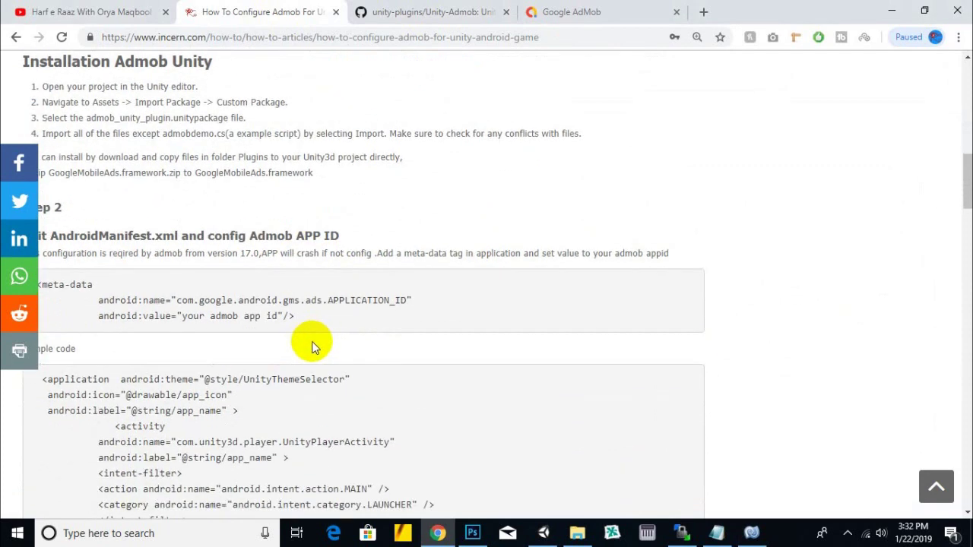
drag(278, 316, 183, 315)
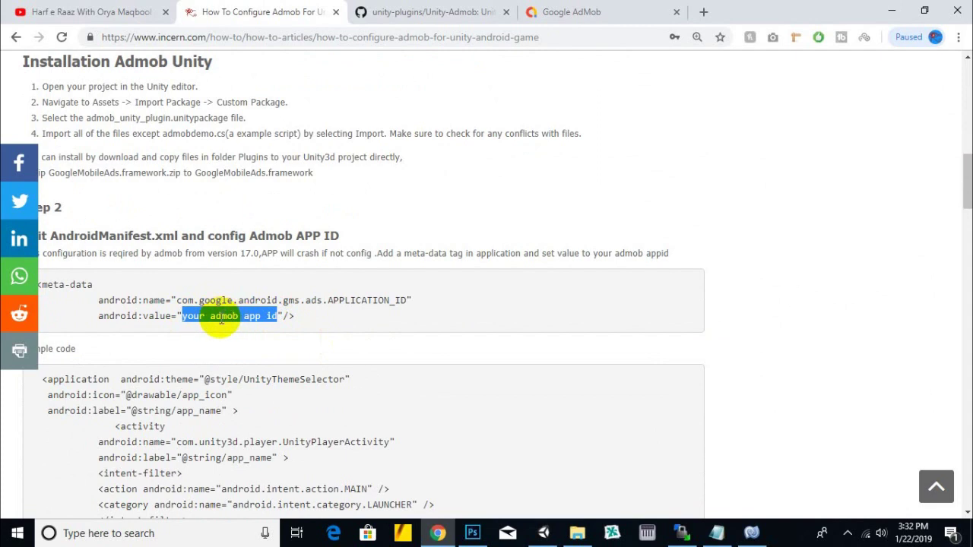
click(717, 533)
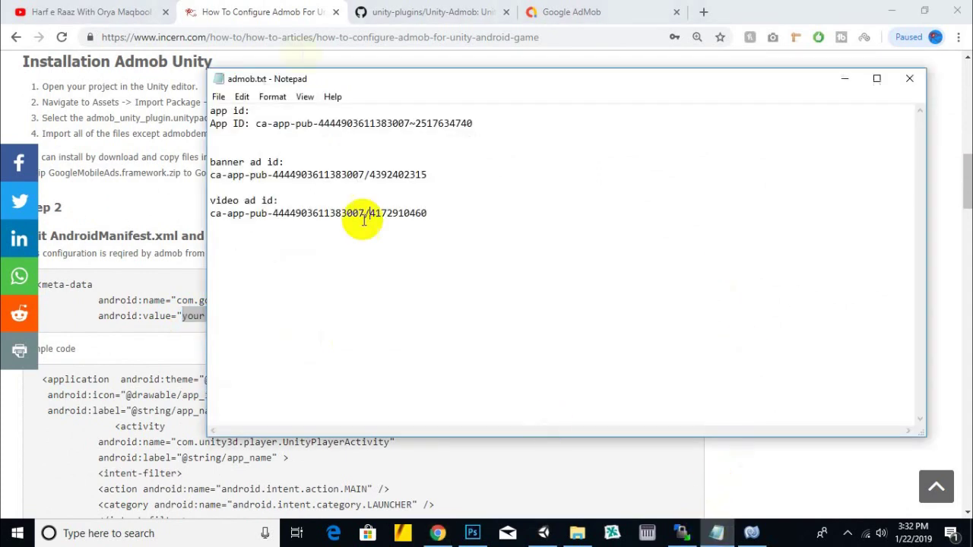
Copy the AdMob App ID from the admob.txt notes.
drag(473, 124, 256, 124)
right_click(256, 129)
click(276, 169)
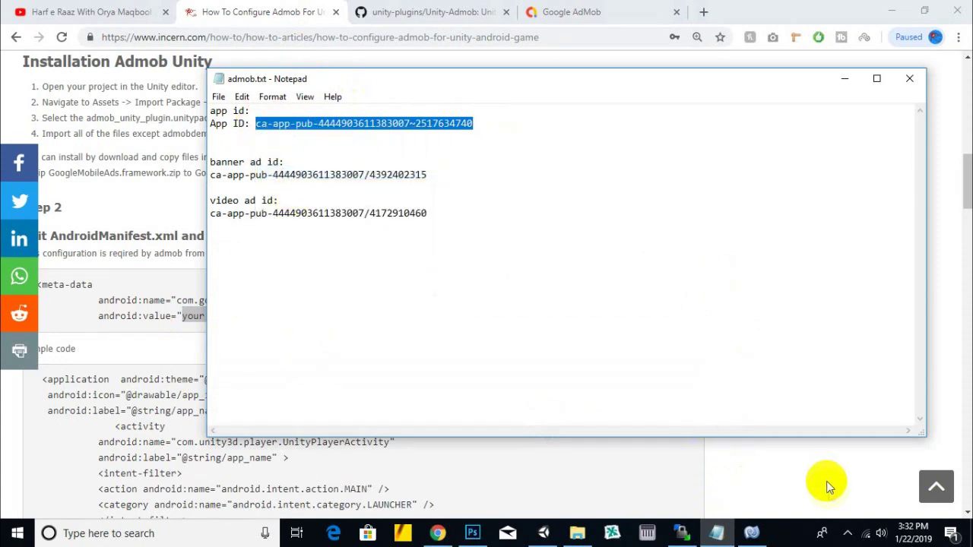
Paste the App ID over the sample android:value on line 34 of the manifest.
click(750, 535)
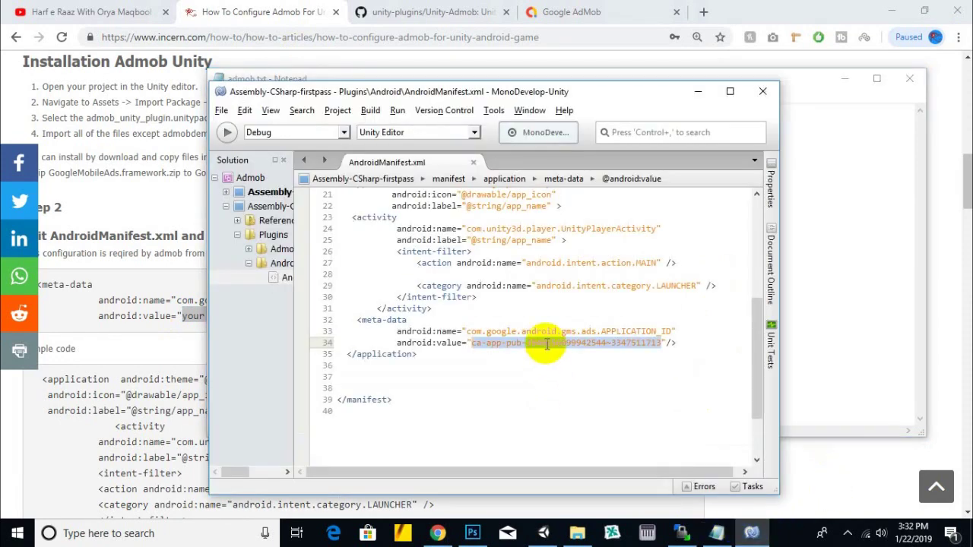
key(ctrl+v)
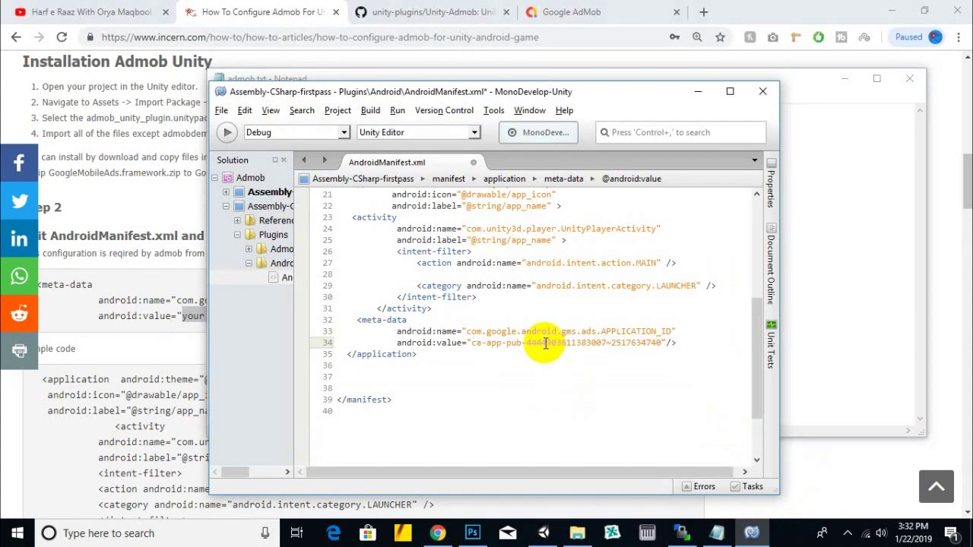
key(ctrl+z)
key(ctrl+v)
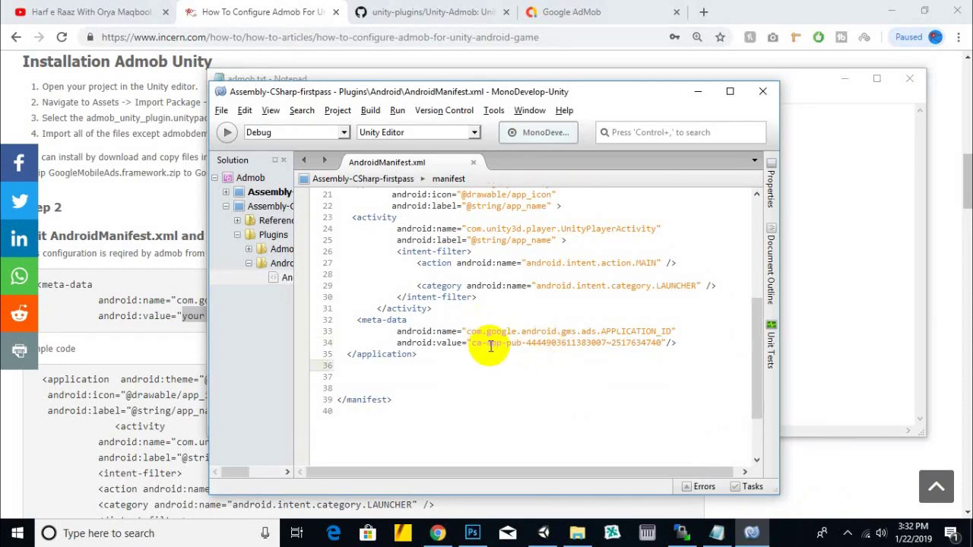
click(512, 332)
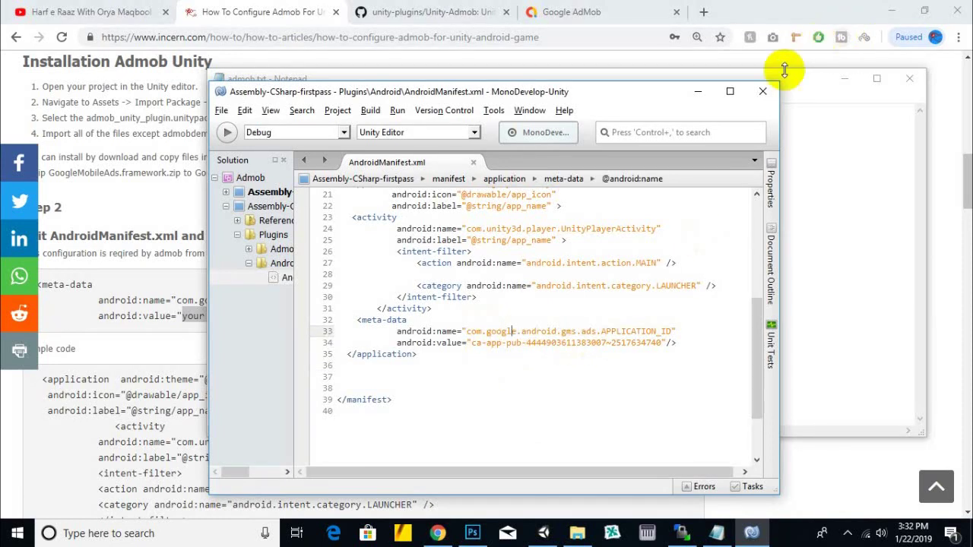
click(762, 92)
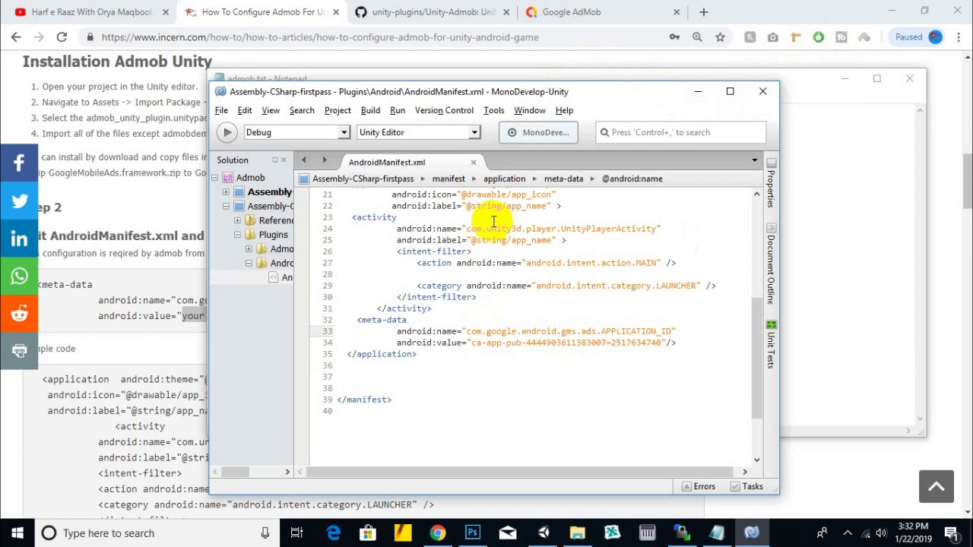
Read through the tutorial's sample manifest and application code in Chrome.
click(258, 8)
scroll(556, 293, down, 2)
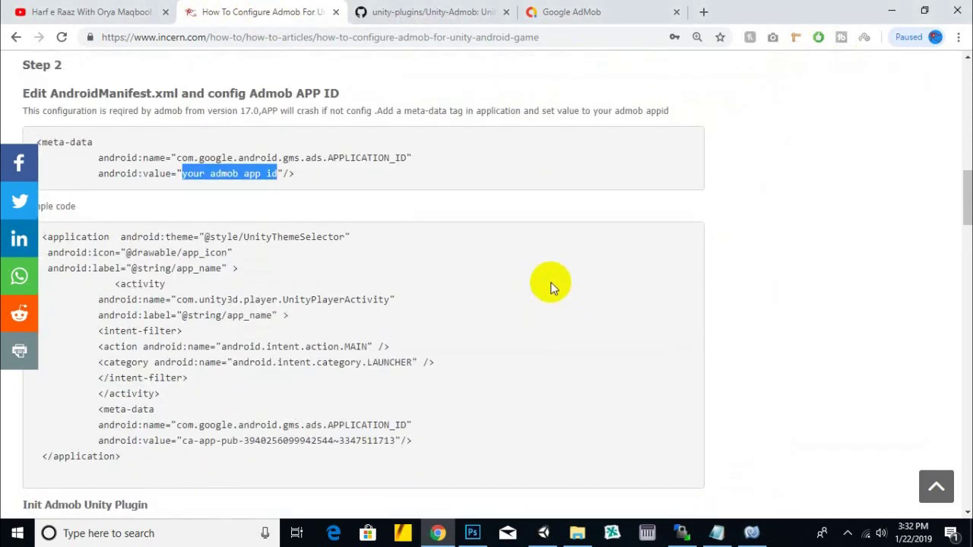
drag(109, 237, 235, 268)
click(184, 282)
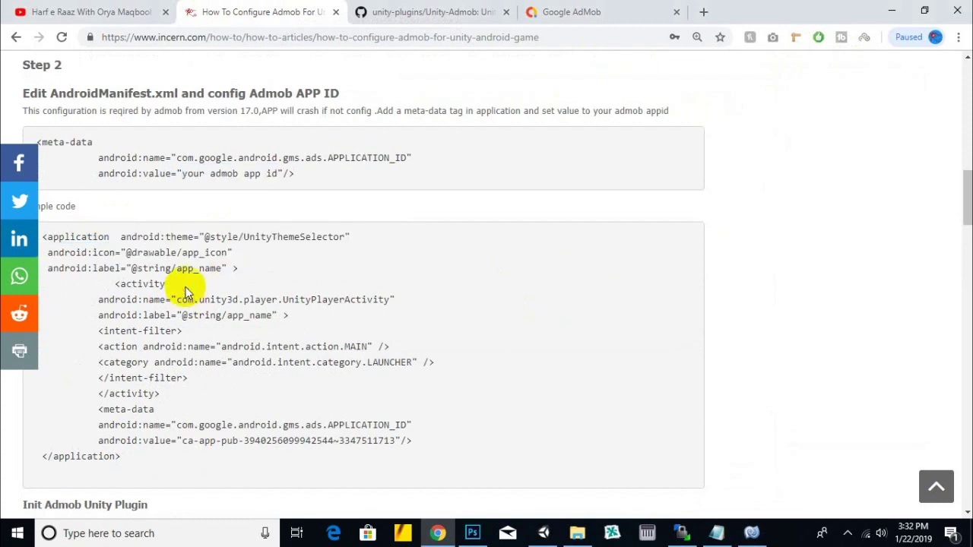
scroll(195, 305, down, 3)
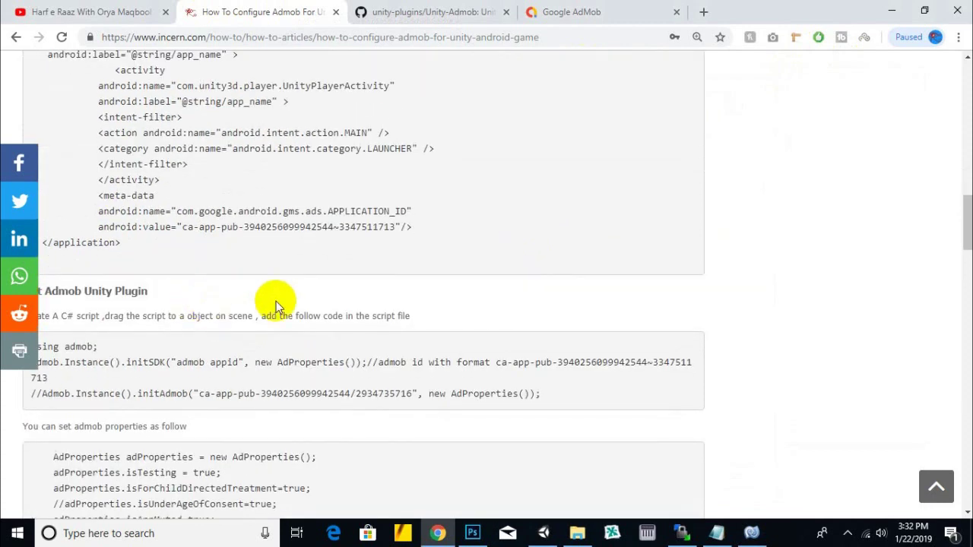
drag(226, 256, 64, 99)
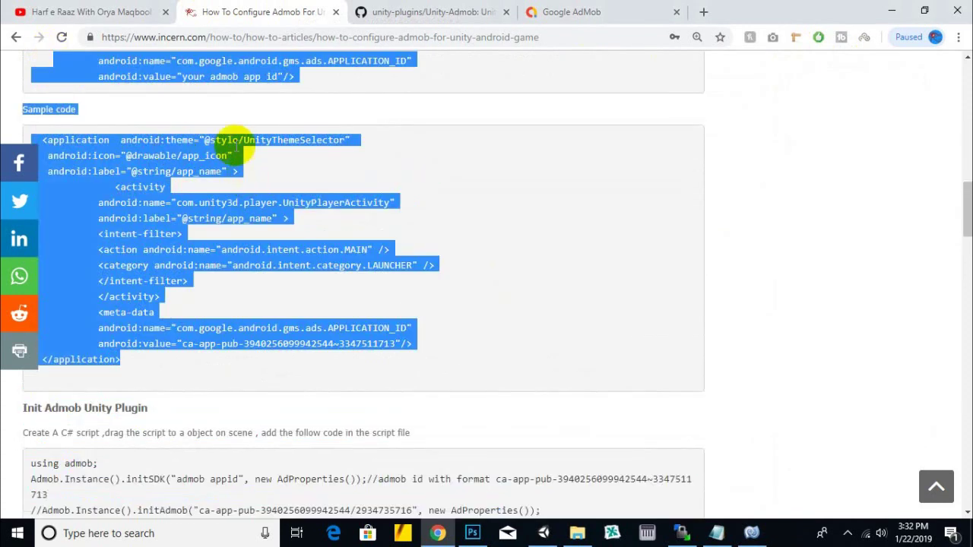
scroll(254, 229, up, 4)
click(254, 370)
scroll(213, 268, down, 5)
drag(213, 270, 87, 104)
click(282, 226)
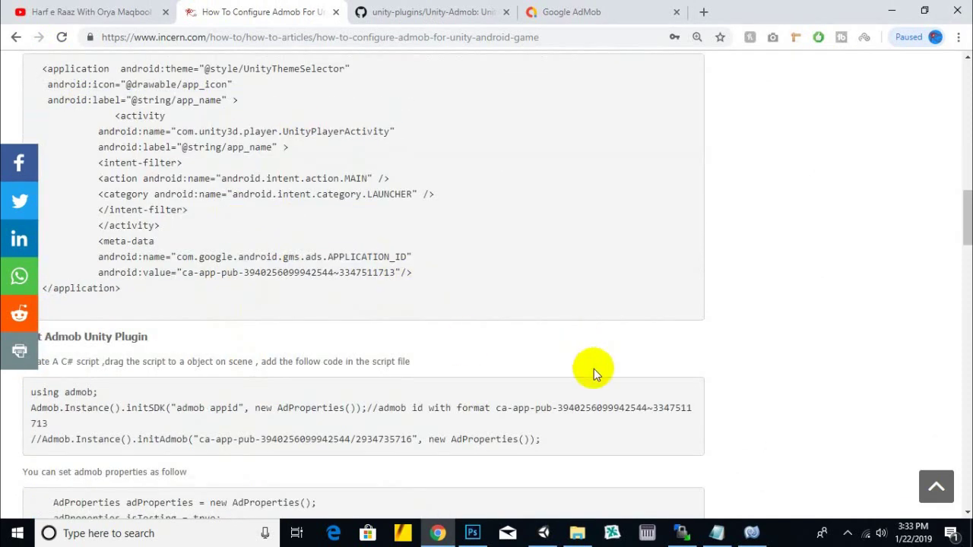
Read the tutorial's 'Init Admob Unity Plugin' section, then return to Unity.
scroll(256, 267, down, 2)
scroll(308, 262, down, 1)
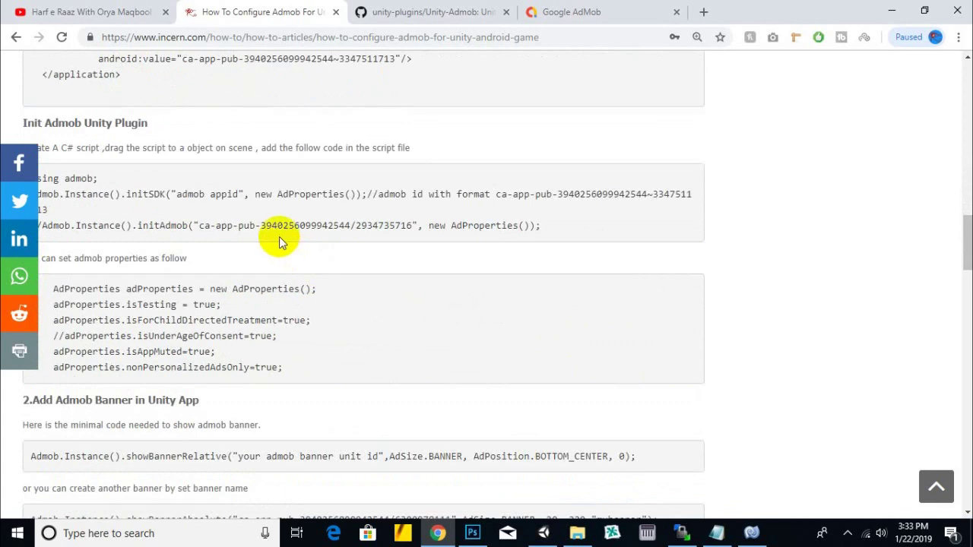
scroll(262, 221, down, 1)
scroll(259, 214, up, 1)
drag(26, 122, 181, 128)
click(182, 131)
mouse_move(58, 123)
mouse_down()
mouse_move(119, 123)
mouse_move(144, 139)
mouse_up()
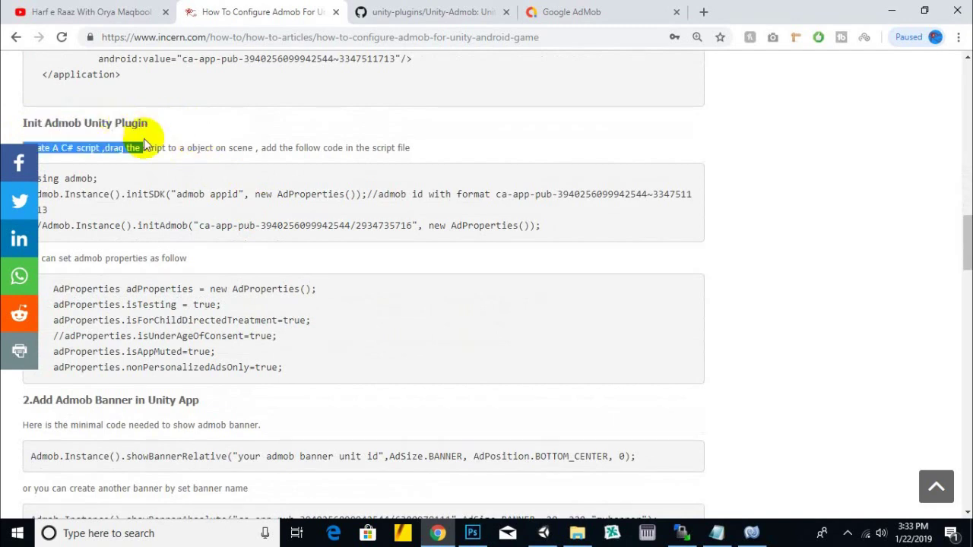
click(195, 129)
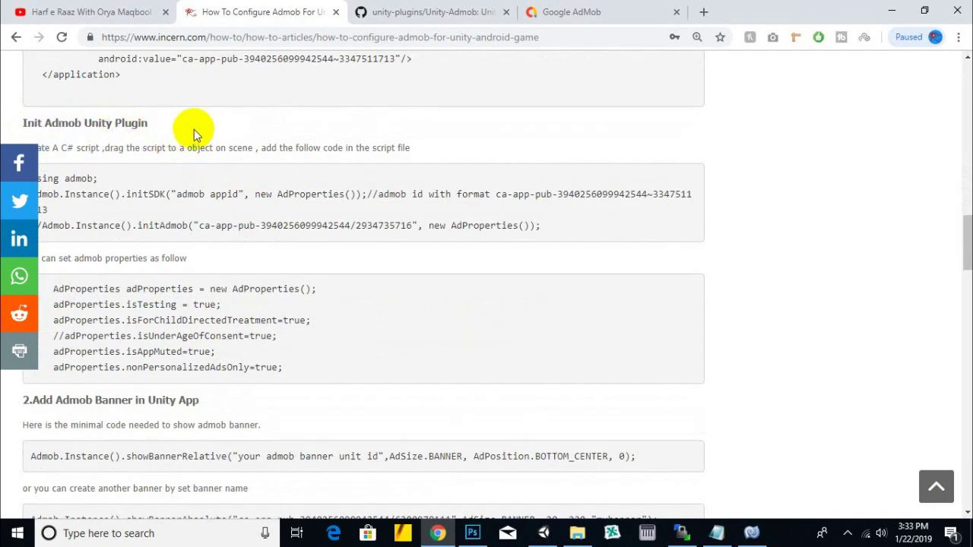
scroll(192, 129, down, 1)
mouse_move(151, 77)
mouse_down()
mouse_move(237, 81)
mouse_move(23, 77)
mouse_up()
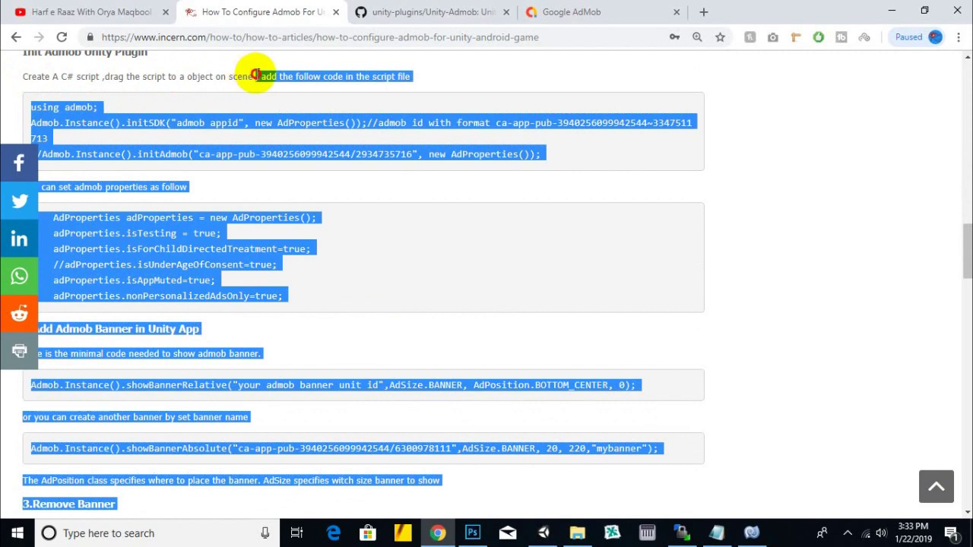
click(196, 136)
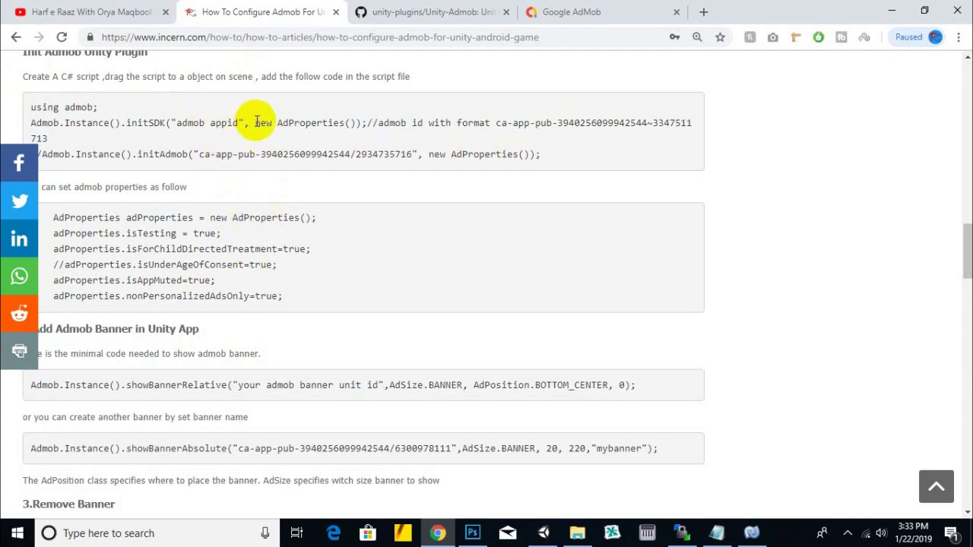
click(553, 533)
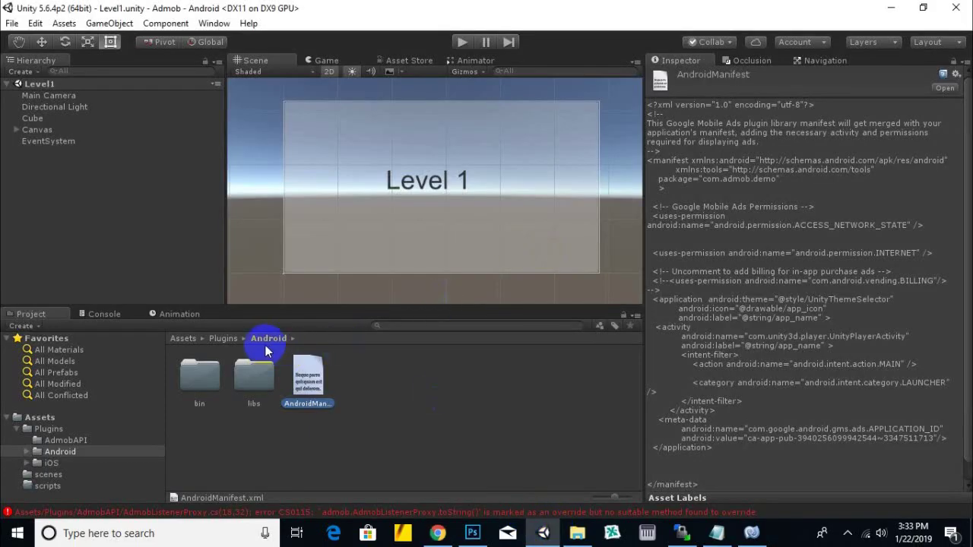
Open the MainMenu scene from the Assets scenes folder.
click(190, 339)
double_click(260, 385)
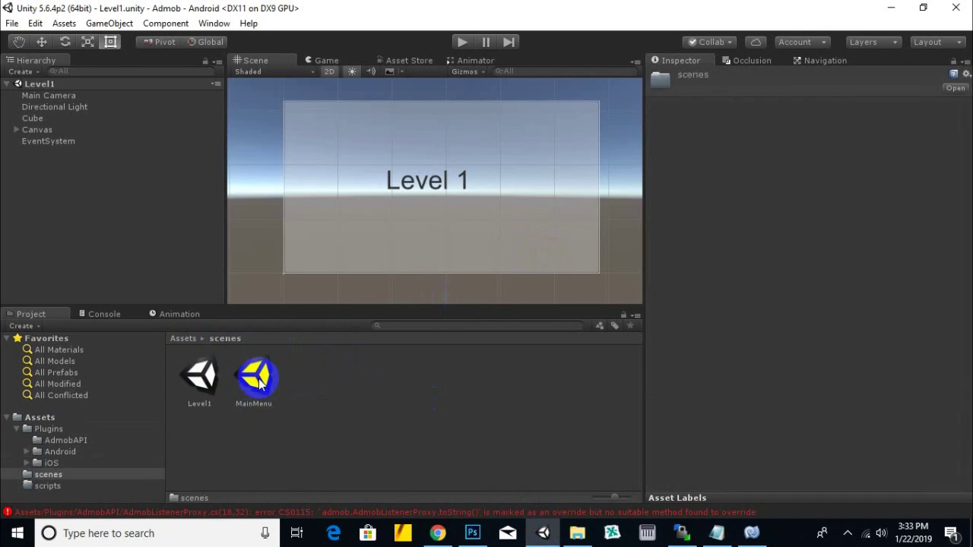
click(263, 380)
double_click(256, 373)
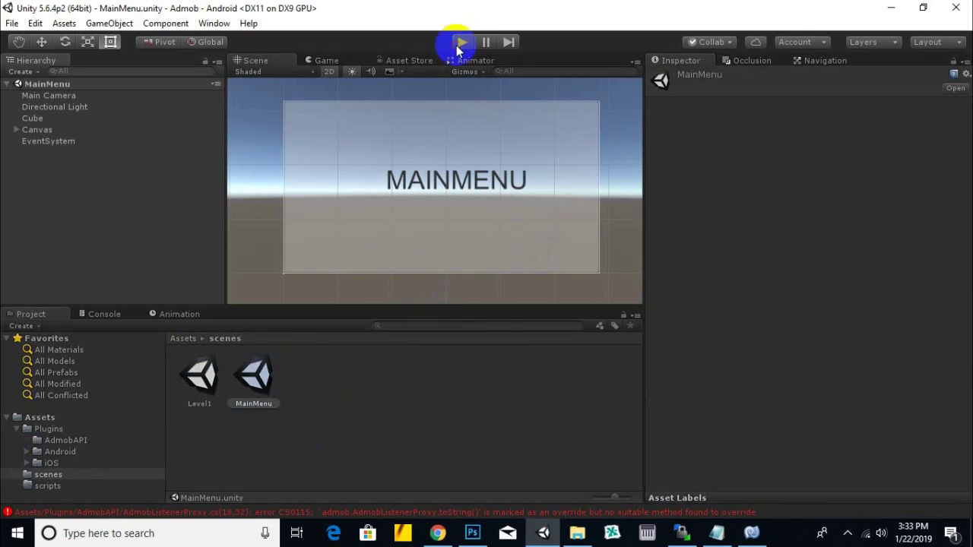
Try Play mode, which fails with a CS0115 error in AdmobListenerProxy.cs, then check Level1.
click(461, 43)
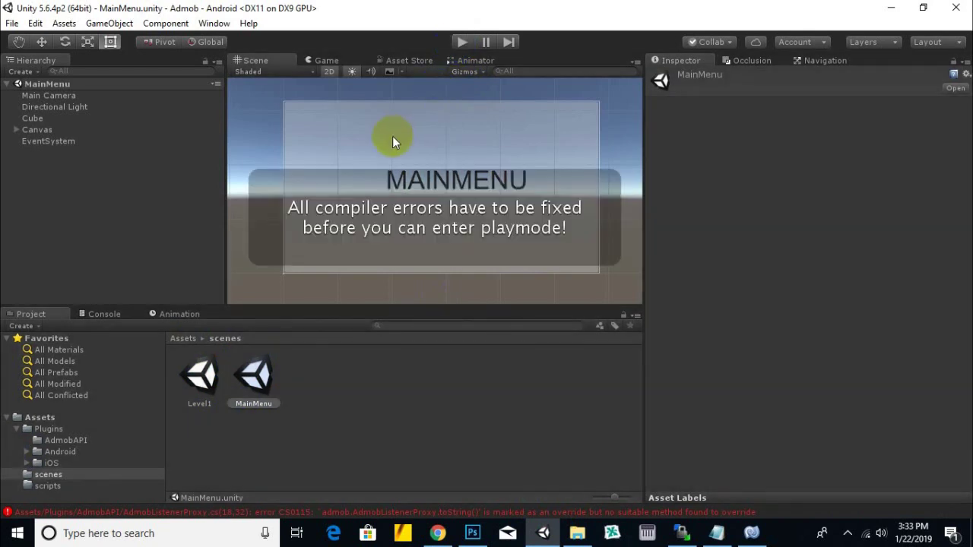
click(355, 373)
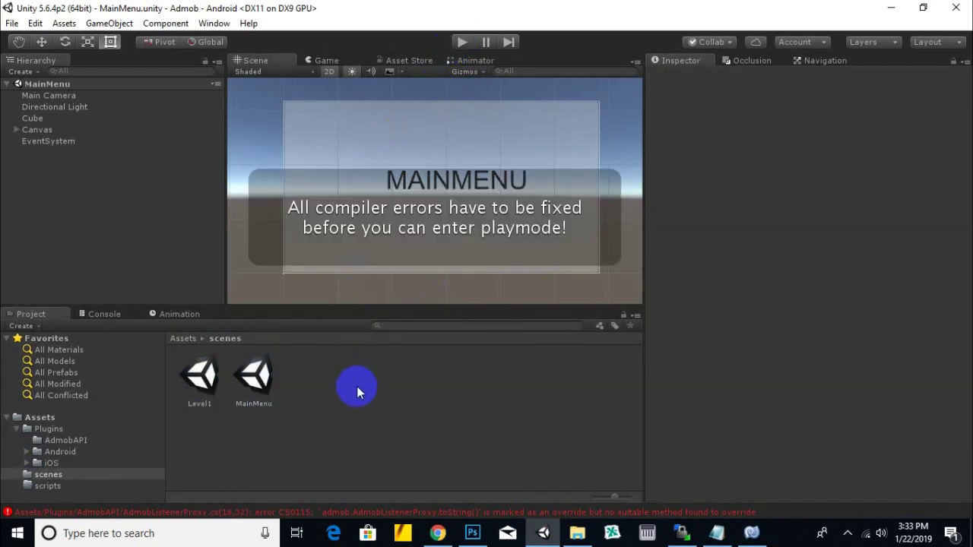
click(199, 375)
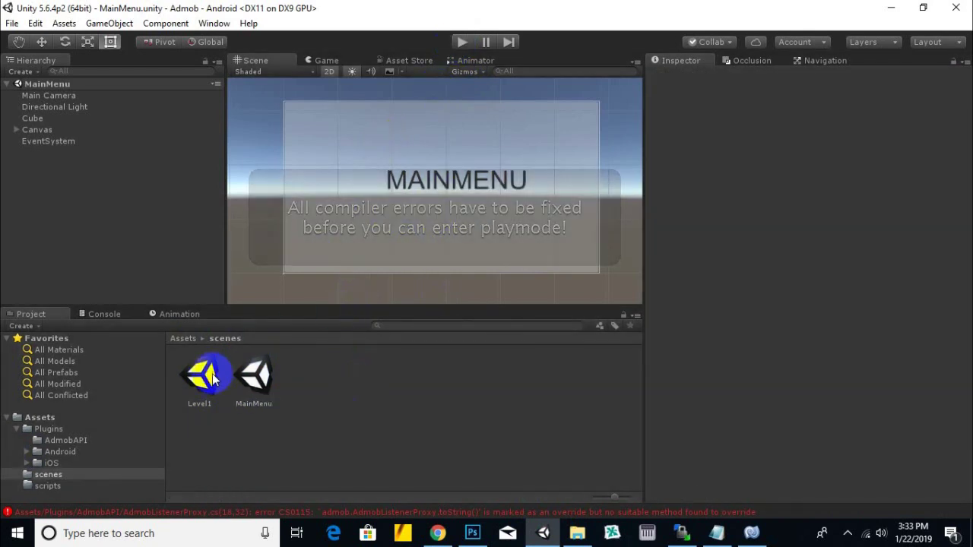
click(310, 393)
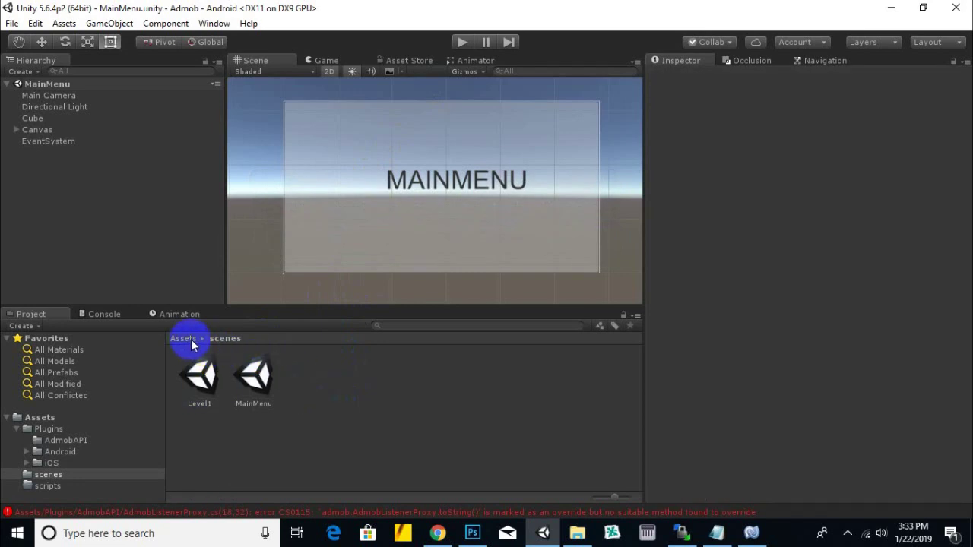
Create a scene asset named 'preloader' in the scenes folder with Create > Scene and open it.
right_click(322, 416)
mouse_move(373, 149)
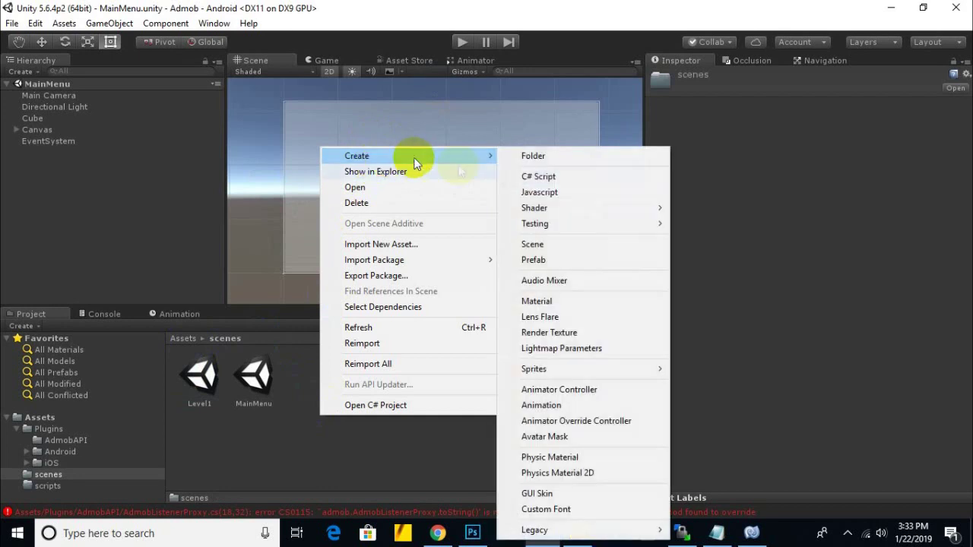
click(523, 242)
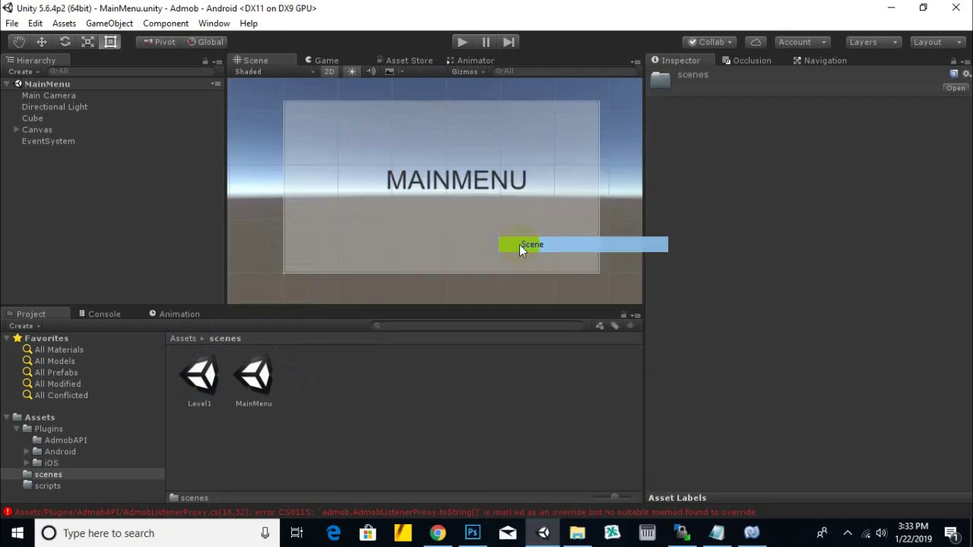
text(preloade)
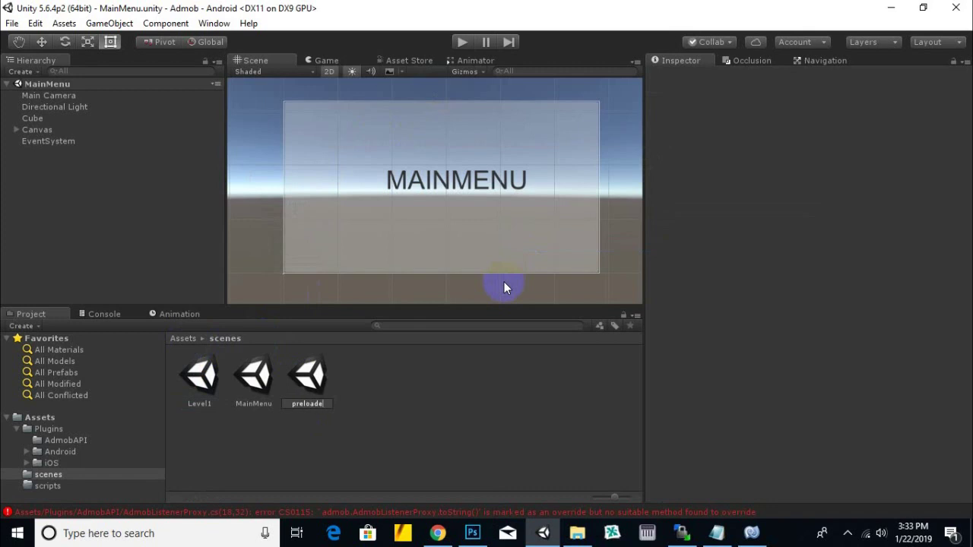
key(Return)
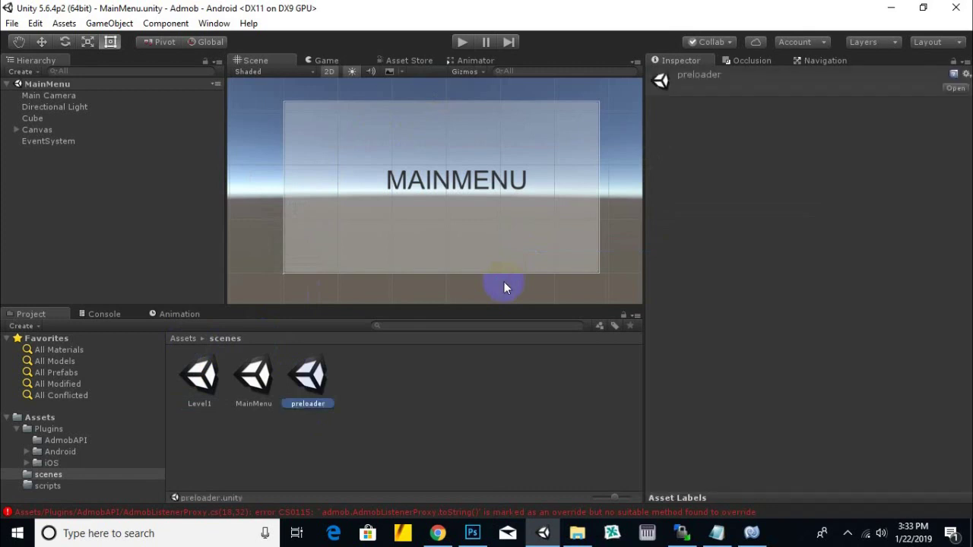
key(Return)
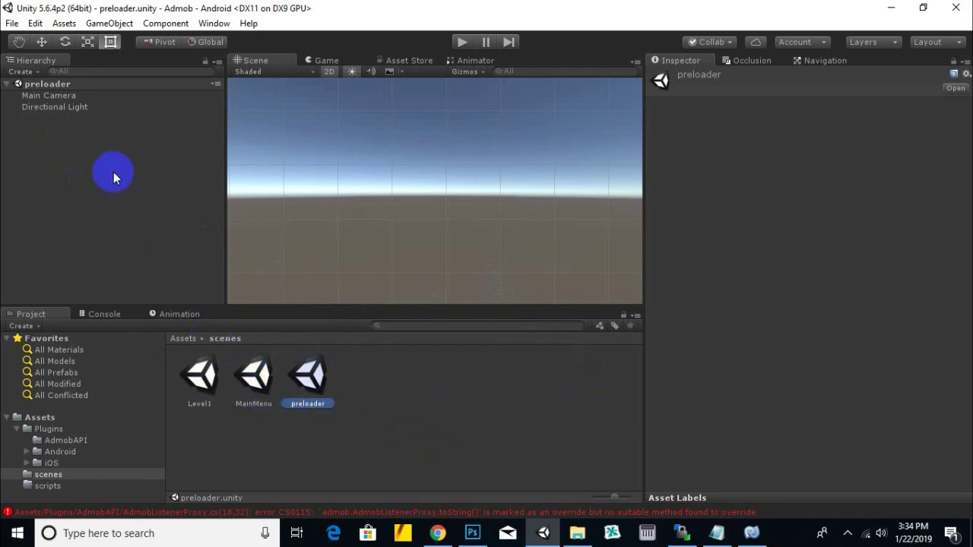
Delete the Main Camera and Directional Light from the preloader scene's Hierarchy.
click(85, 108)
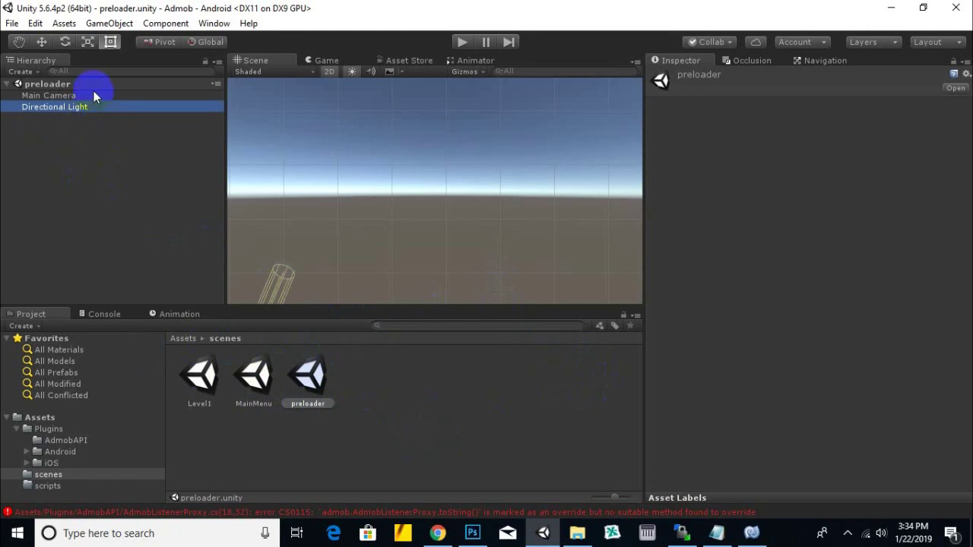
shift+click(93, 93)
key(Delete)
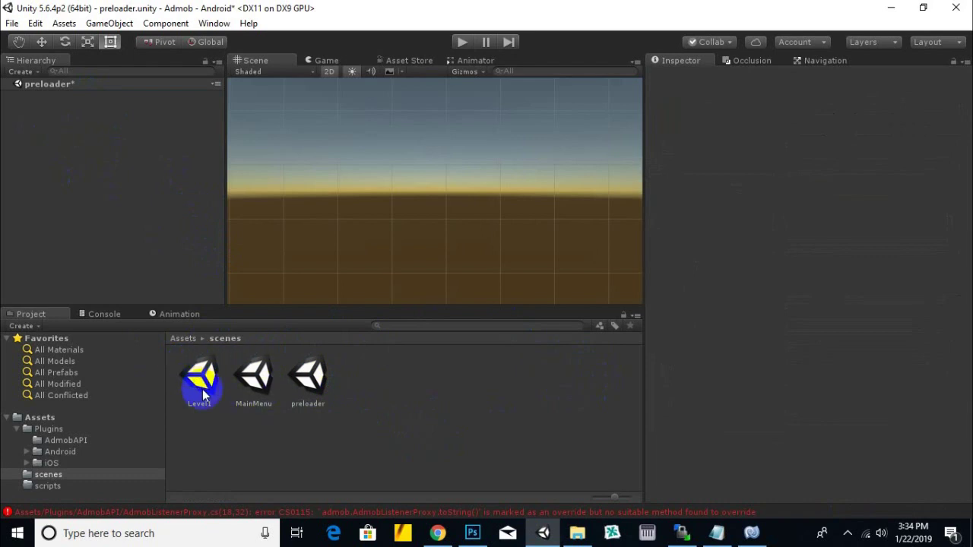
click(288, 385)
click(121, 181)
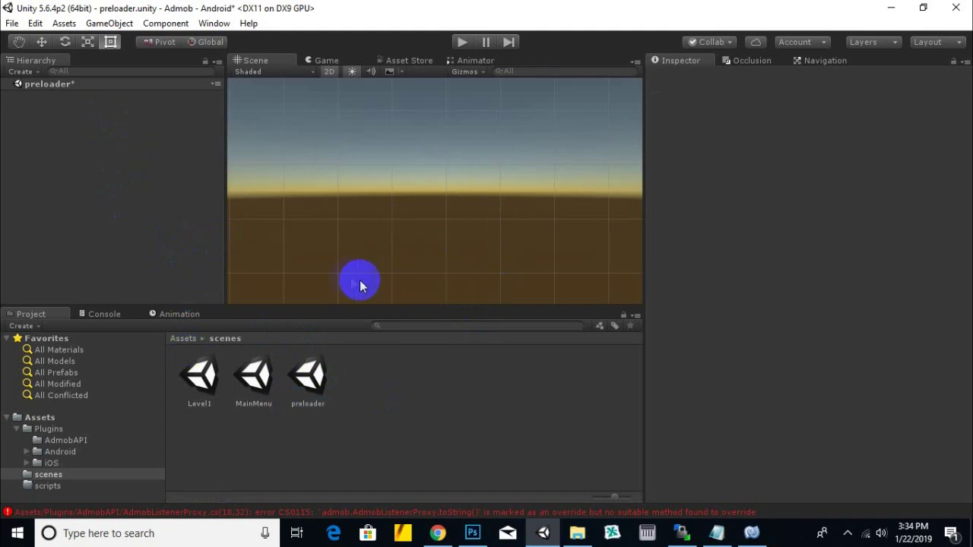
click(14, 23)
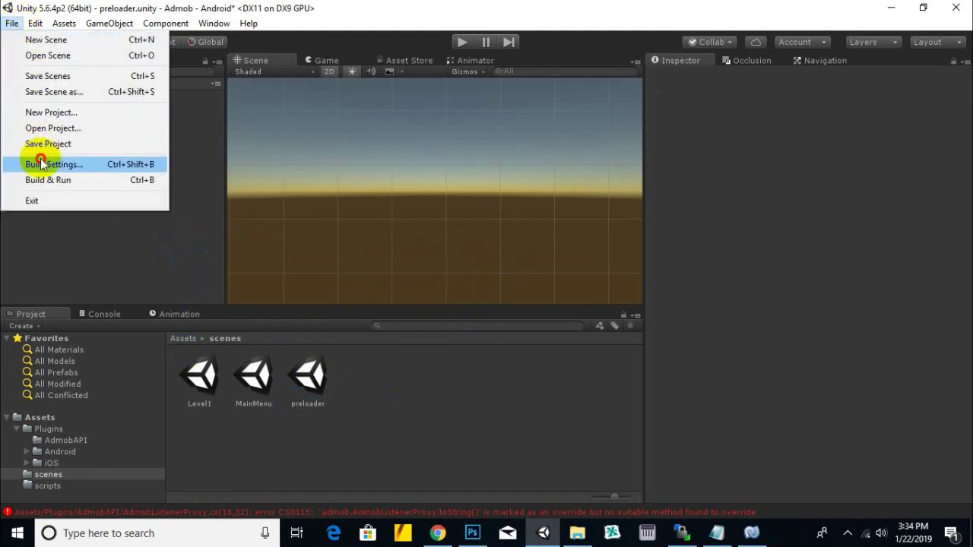
Add preloader to Scenes In Build at index 0, ahead of MainMenu and Level1.
click(38, 164)
drag(308, 376, 517, 121)
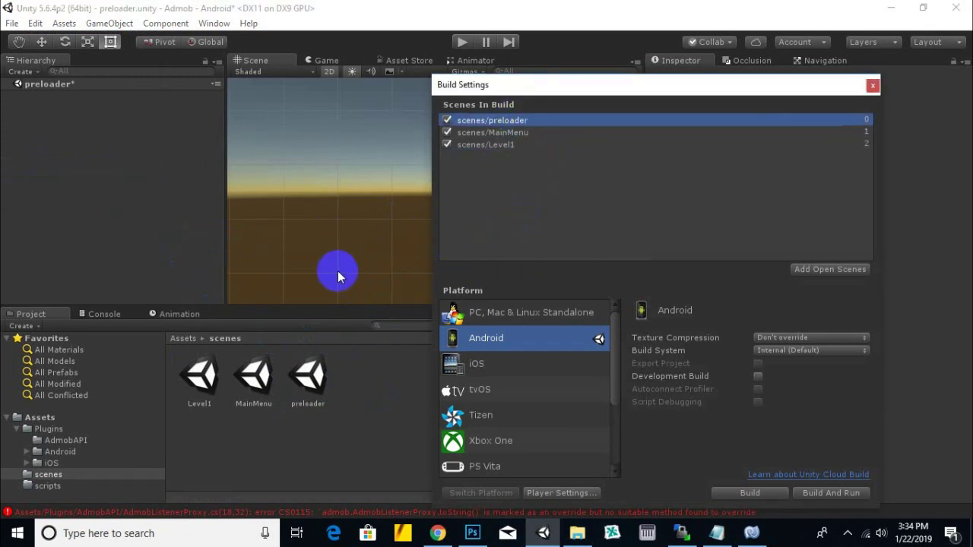
click(521, 133)
click(510, 145)
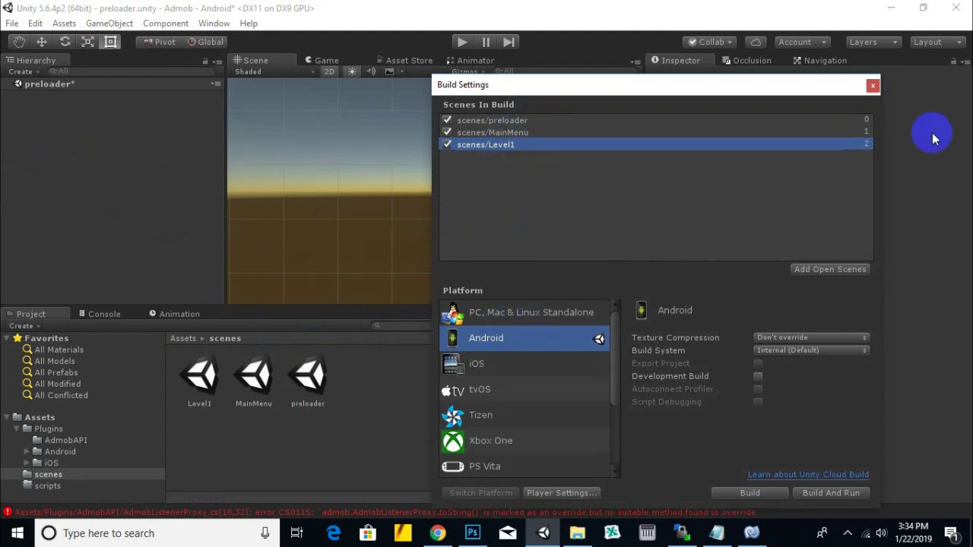
click(873, 85)
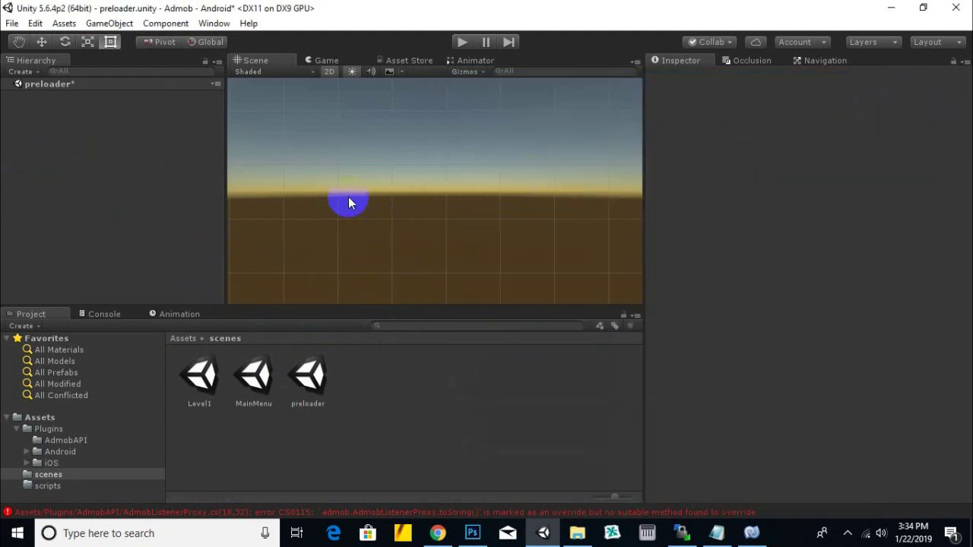
Create an empty GameObject in the preloader scene and rename it Admanager.
click(194, 338)
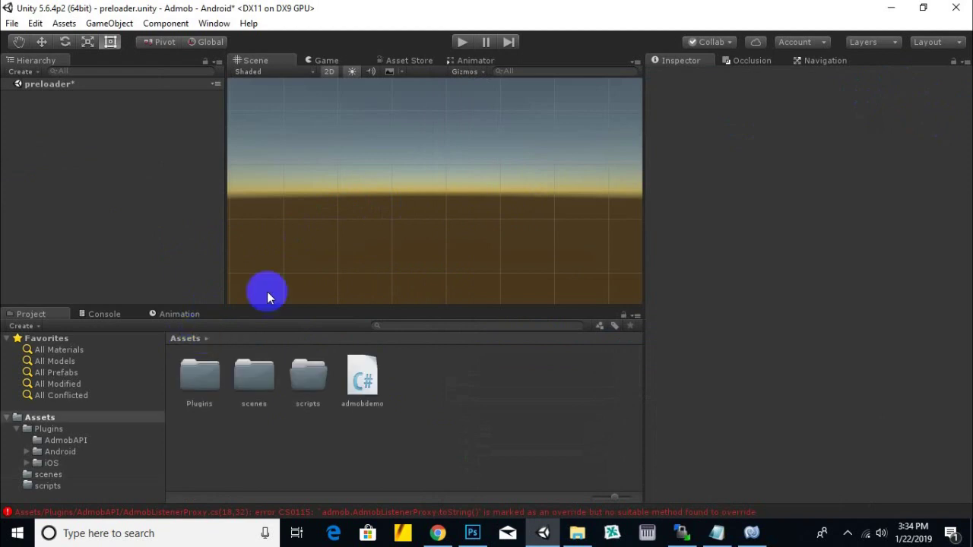
right_click(105, 157)
click(143, 276)
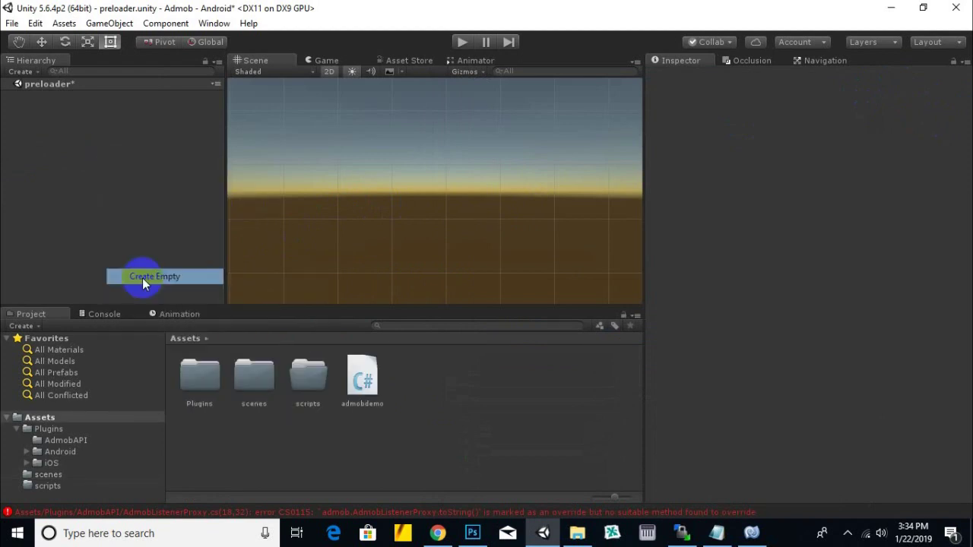
right_click(55, 98)
click(80, 144)
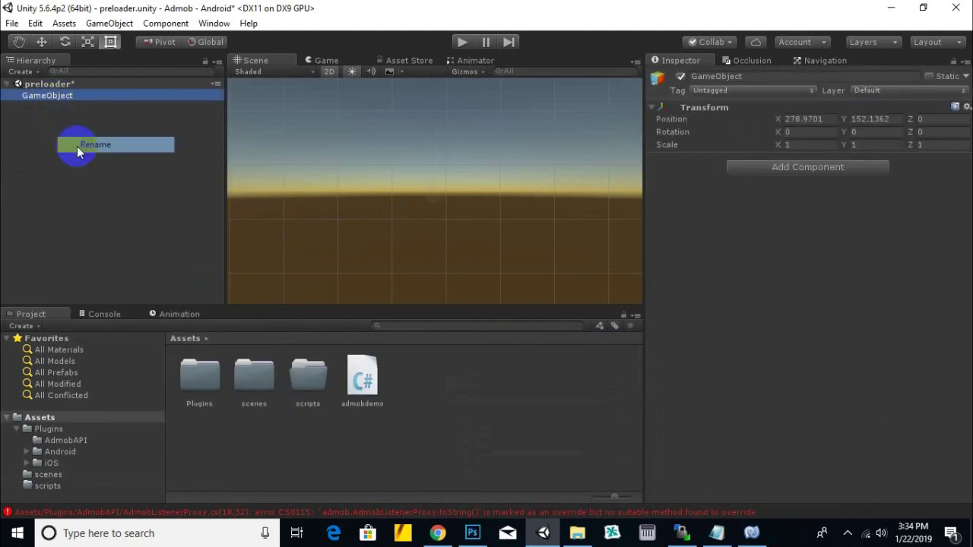
text(Admanager)
key(Return)
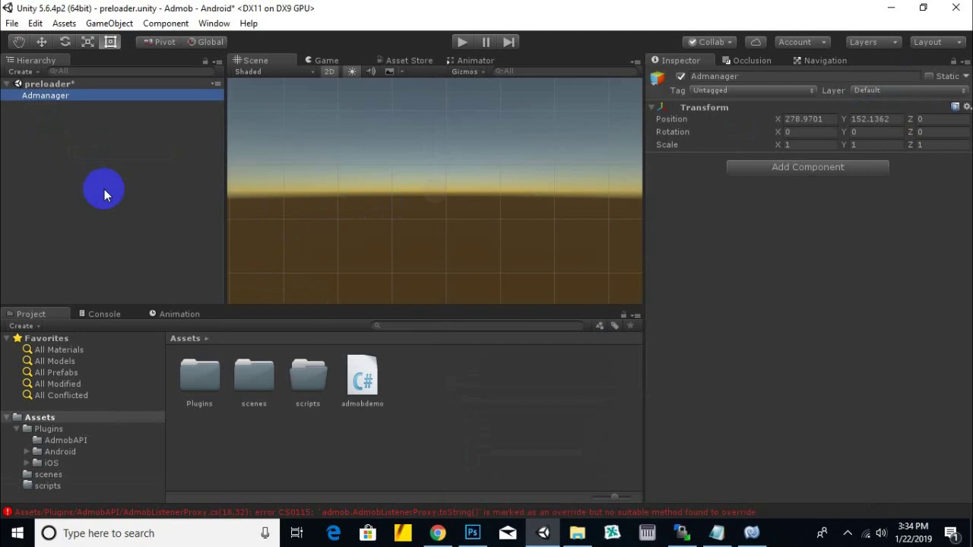
Open the empty scripts folder, then return to the AdMob tutorial in Chrome.
double_click(308, 375)
click(76, 96)
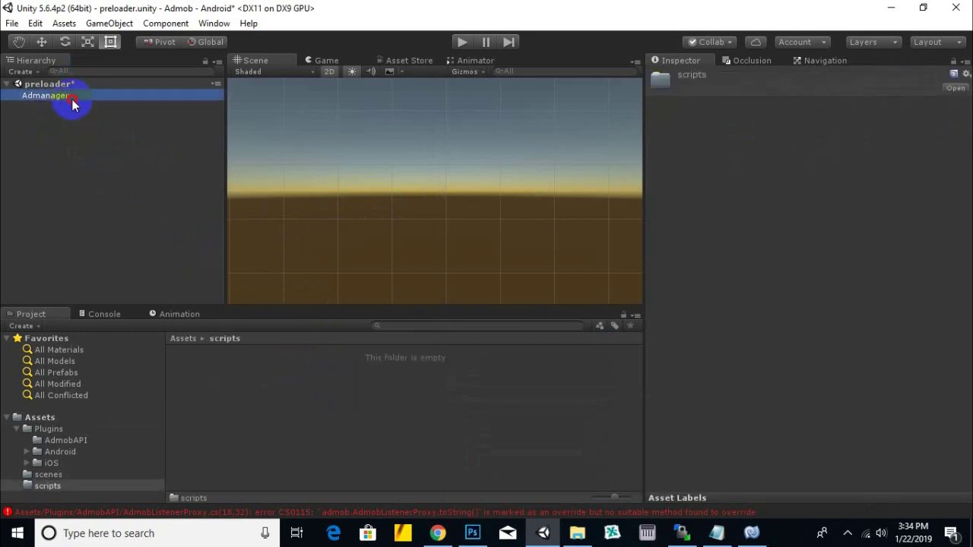
click(337, 381)
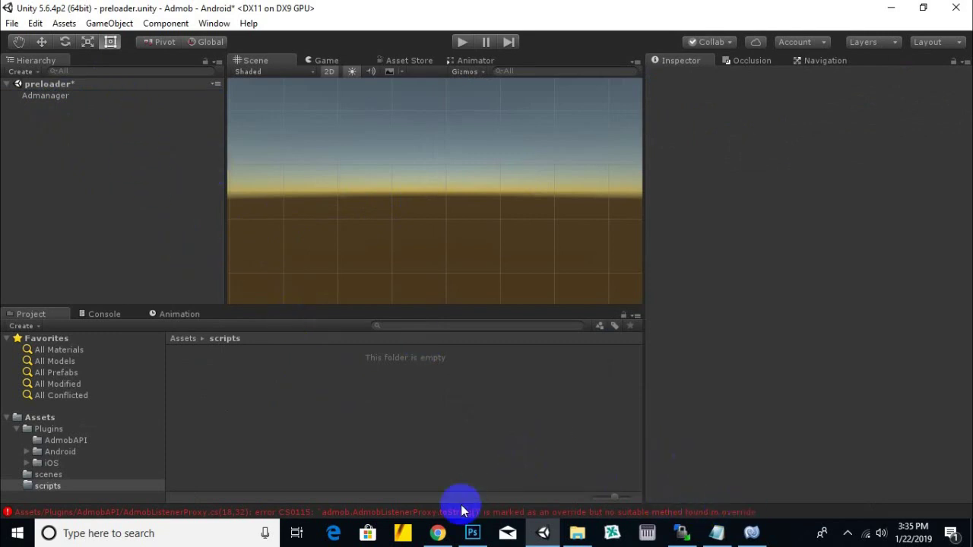
click(437, 533)
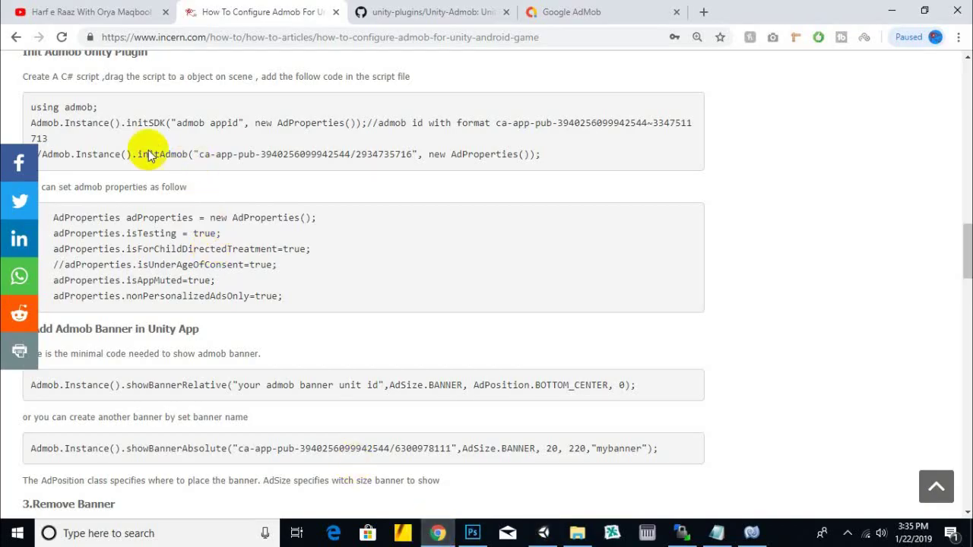
Copy the tutorial's AdMob init code block (using admob and the initSDK call) from Chrome.
click(32, 108)
drag(32, 107, 624, 152)
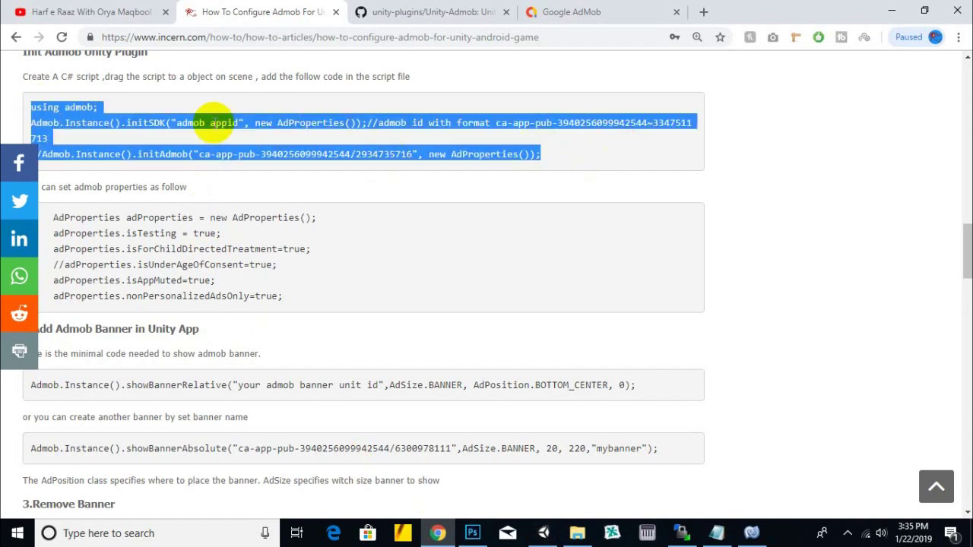
right_click(214, 122)
click(254, 134)
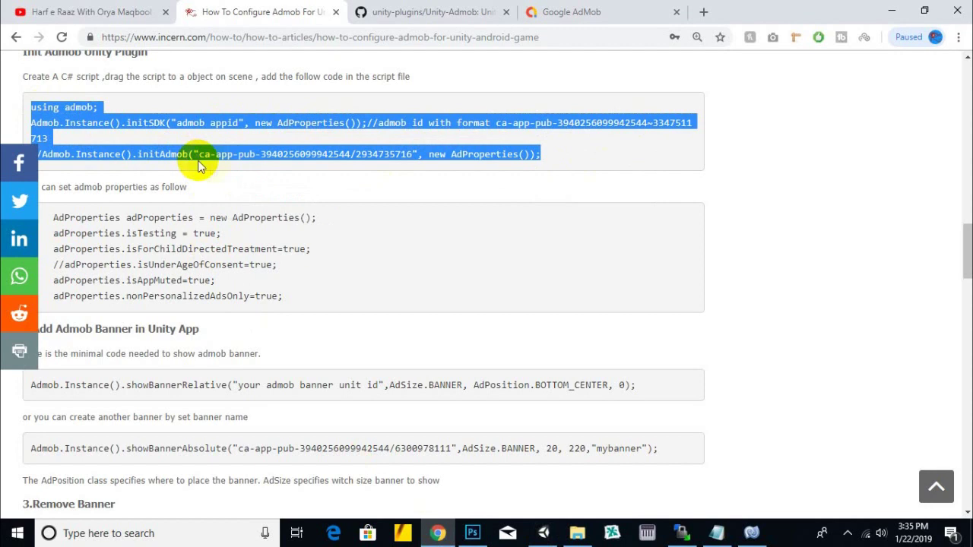
right_click(499, 123)
click(513, 134)
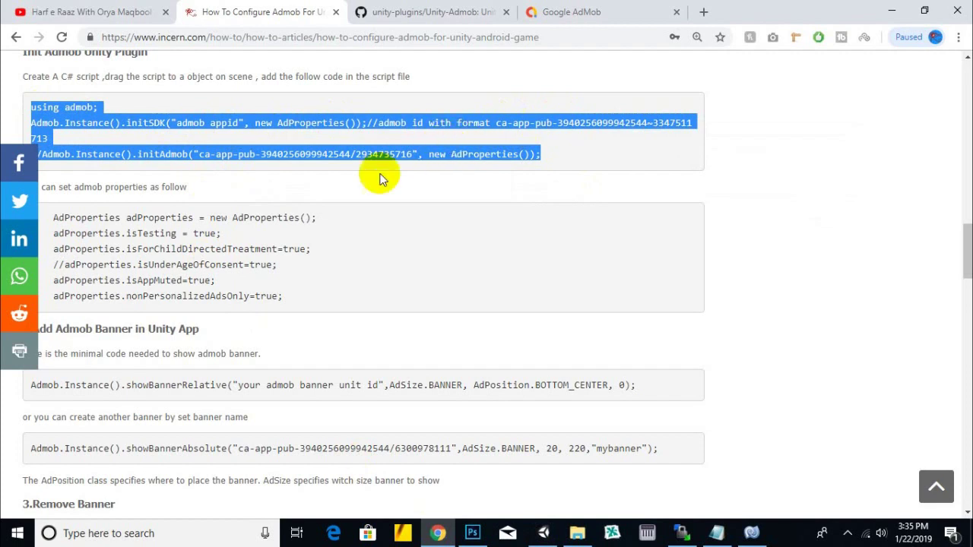
right_click(72, 111)
click(92, 121)
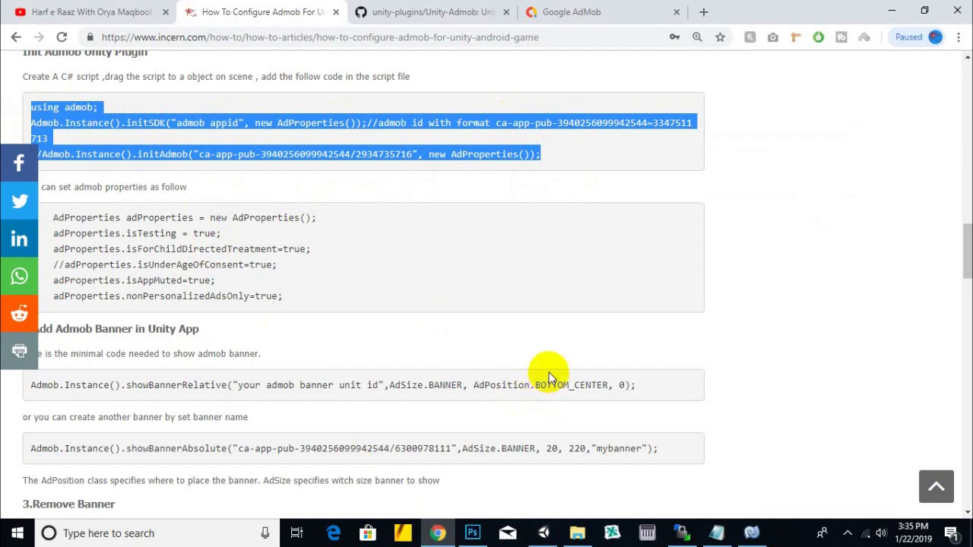
click(749, 532)
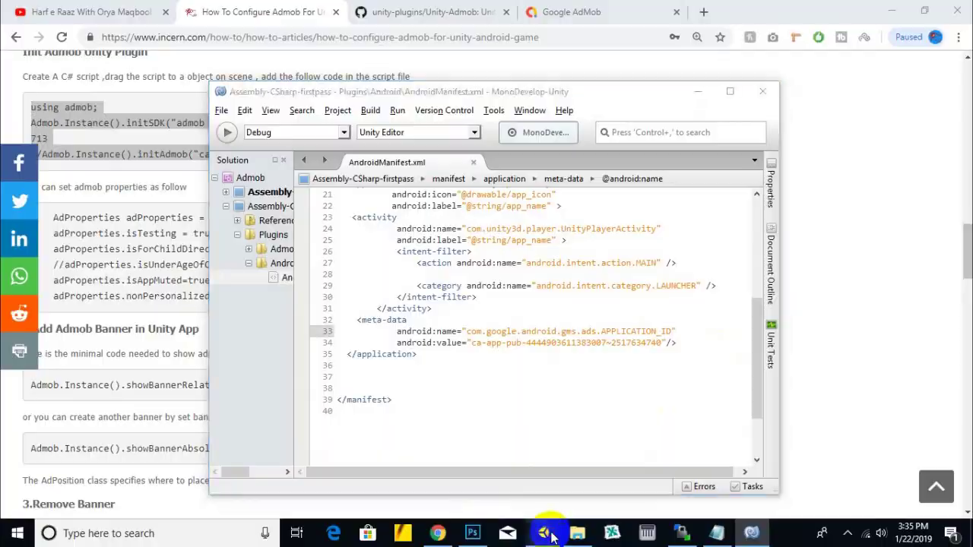
Create a C# script named Admanager in Unity's scripts folder.
click(544, 532)
right_click(356, 392)
mouse_move(470, 133)
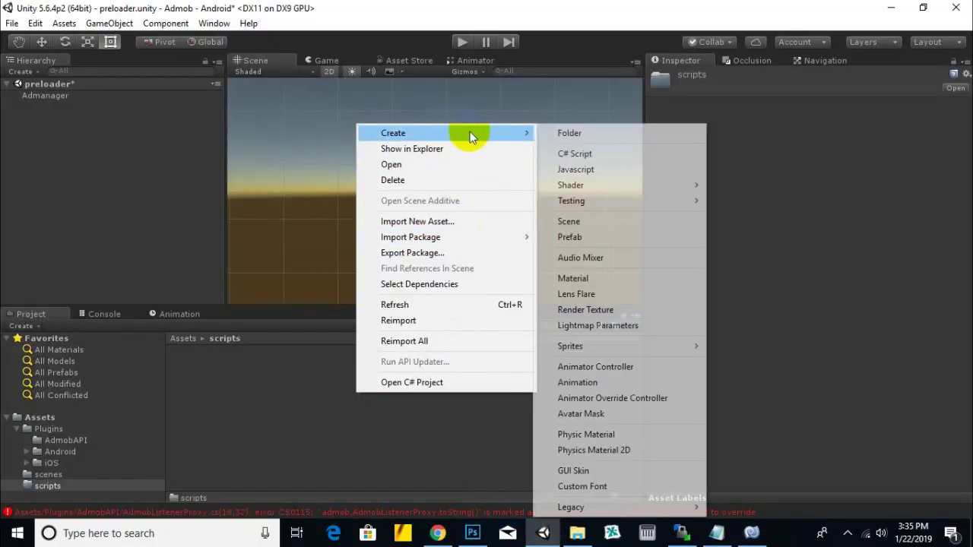
click(563, 156)
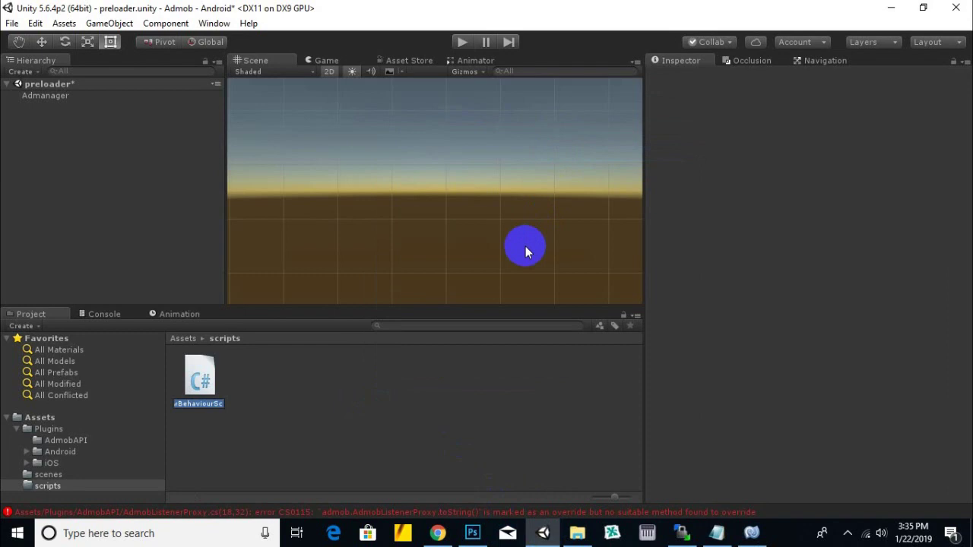
text(Admana)
key(Return)
key(Return)
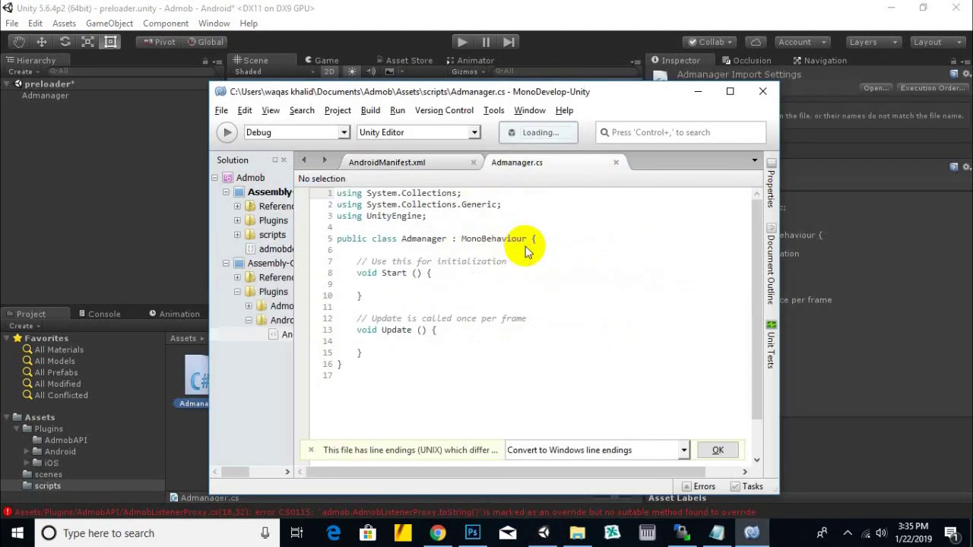
Add a 'using admob;' line below the UnityEngine import and save Admanager.cs.
click(475, 216)
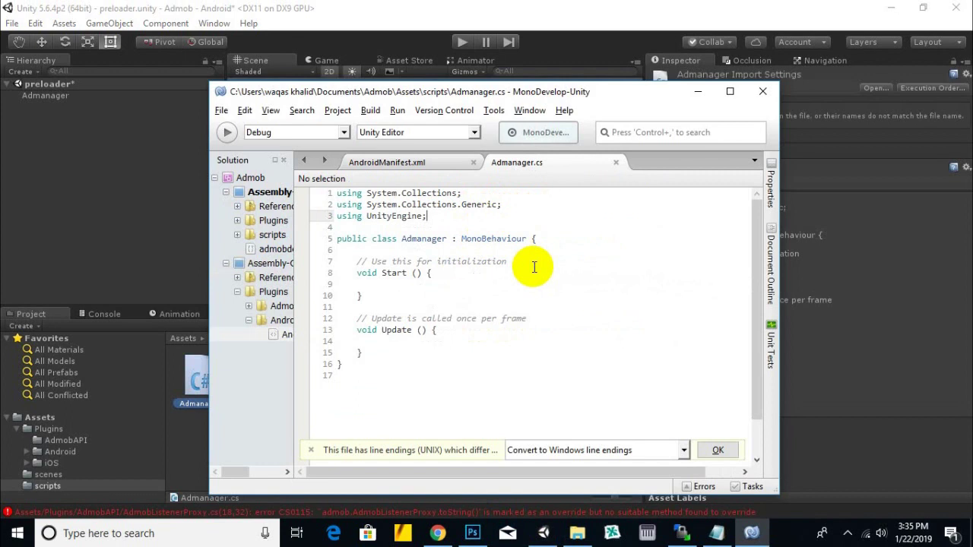
key(Return)
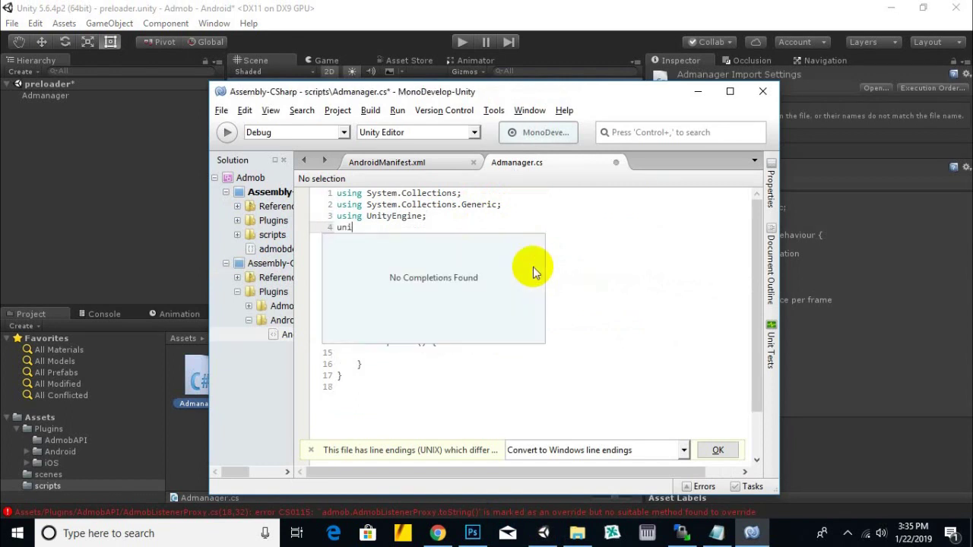
text(using ad)
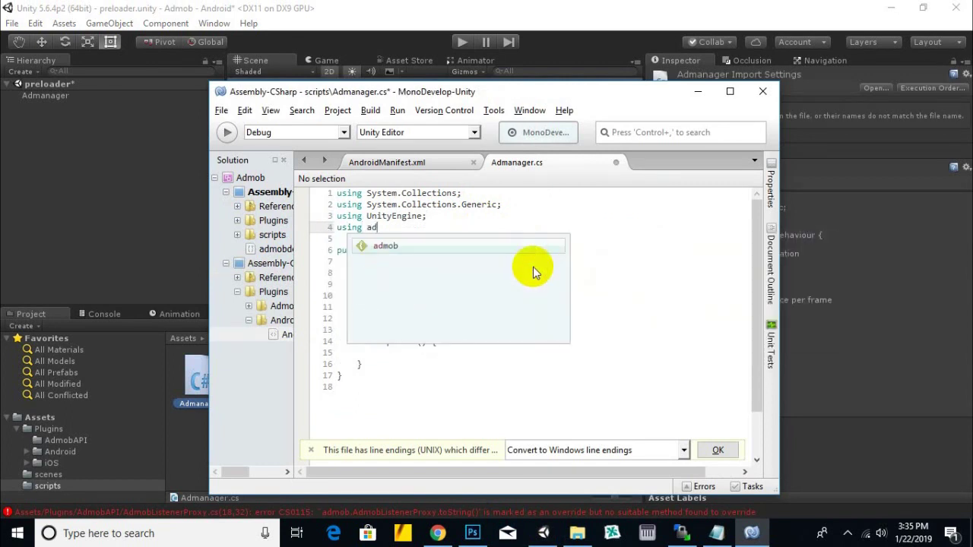
key(Return)
text(;)
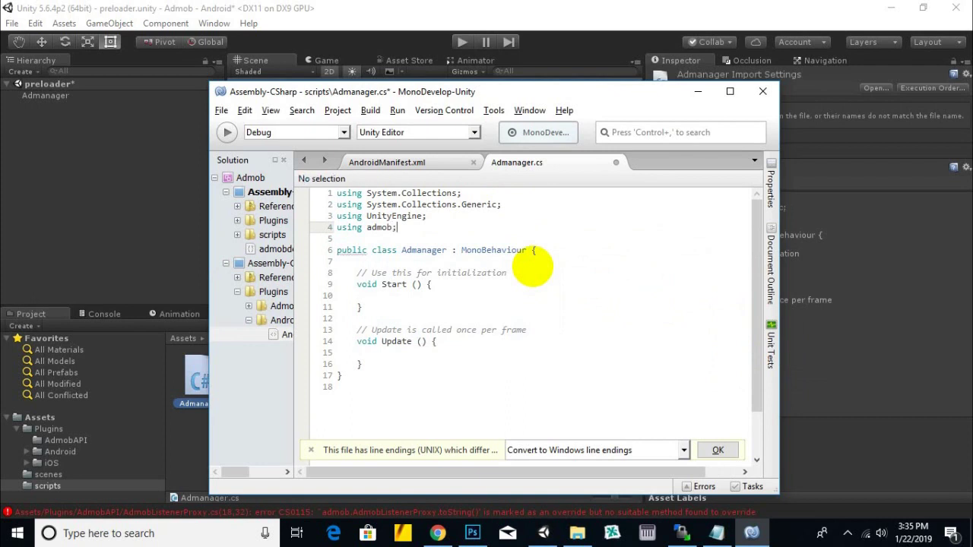
key(ctrl+s)
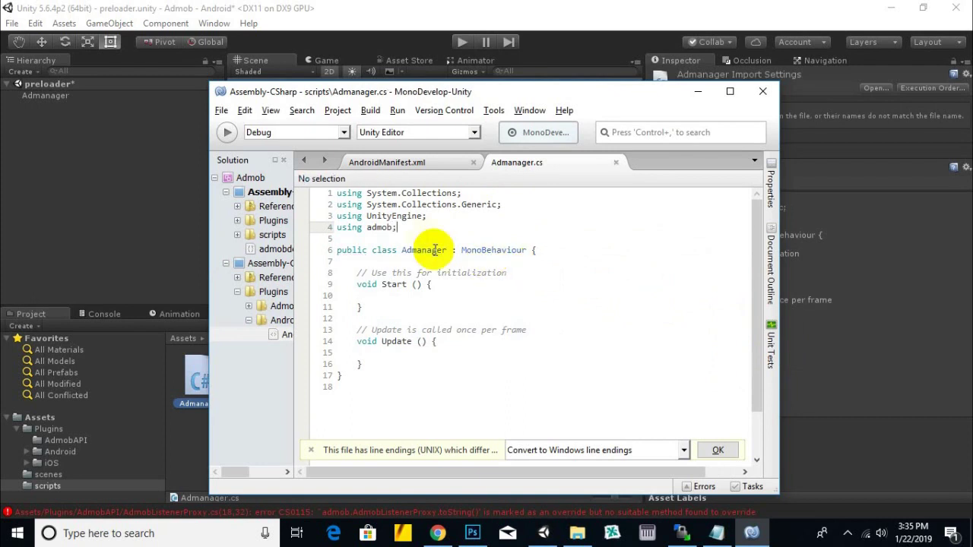
mouse_move(431, 227)
mouse_down()
mouse_move(308, 238)
mouse_move(386, 228)
mouse_up()
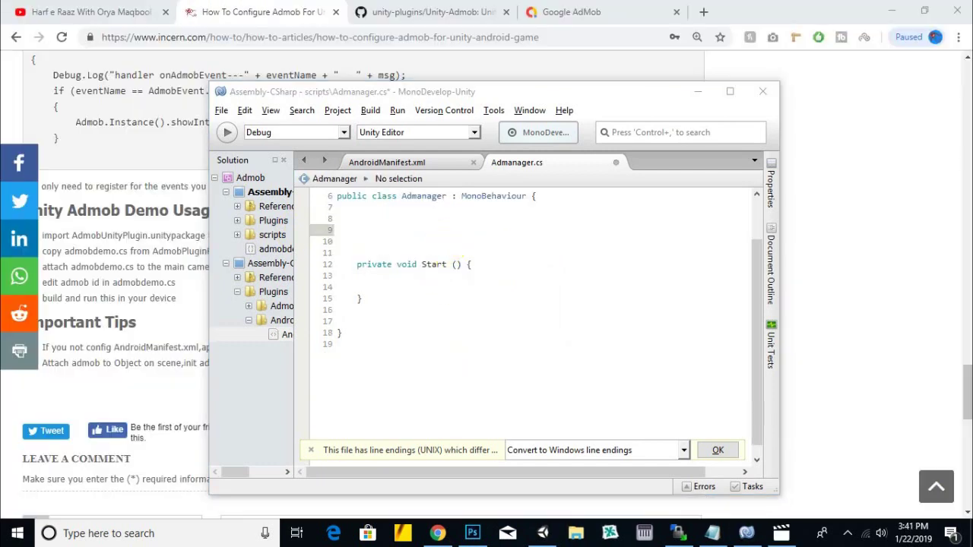
On line 9, declare public static Admanager Instance with set;get; accessors.
scroll(502, 274, up, 2)
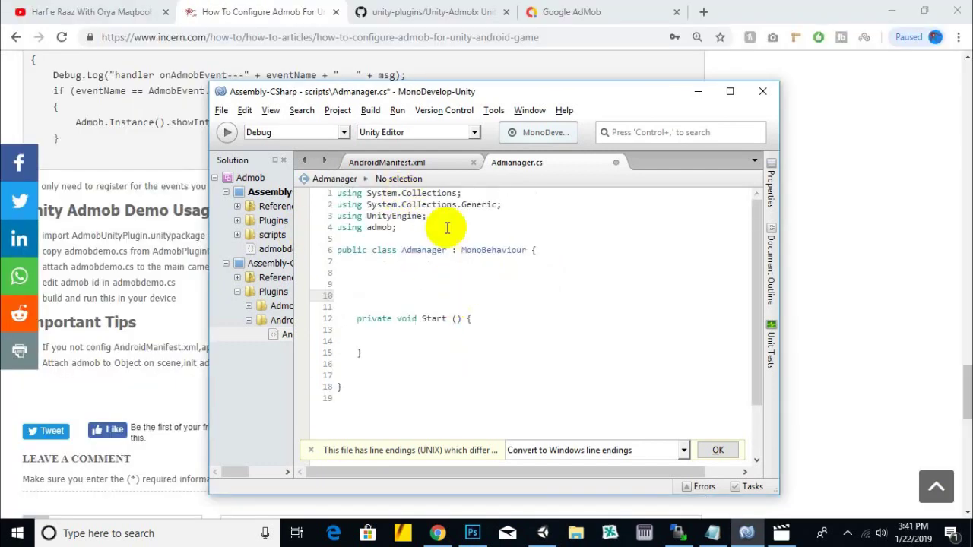
click(438, 283)
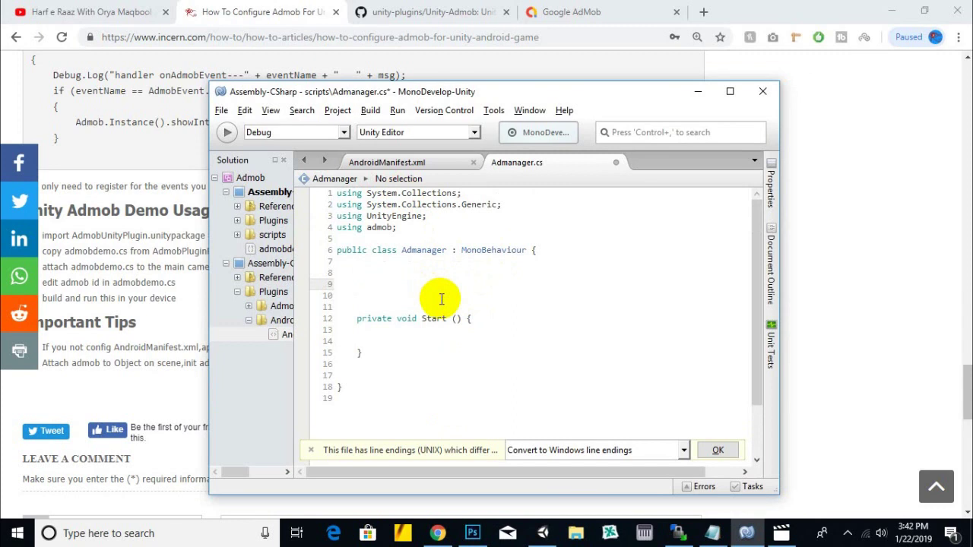
text(p)
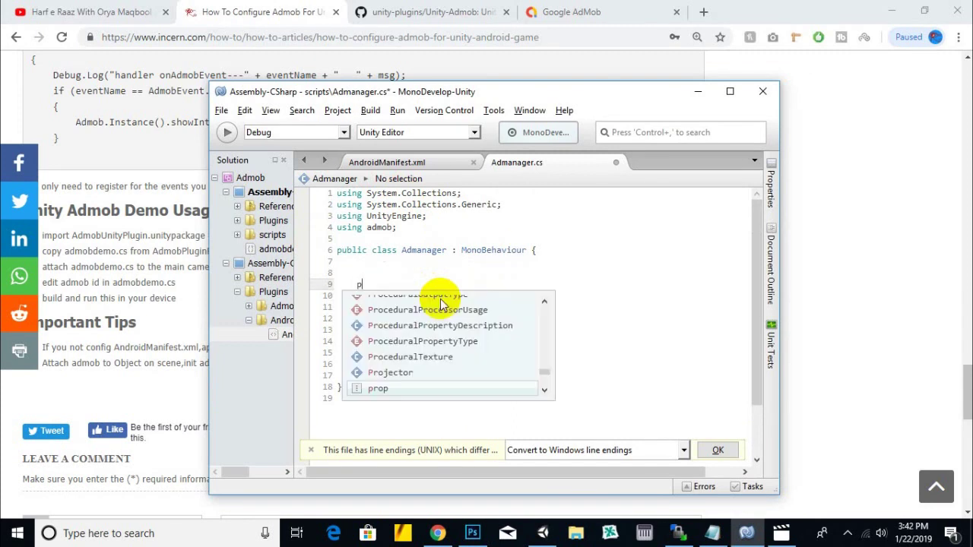
text(ublic static )
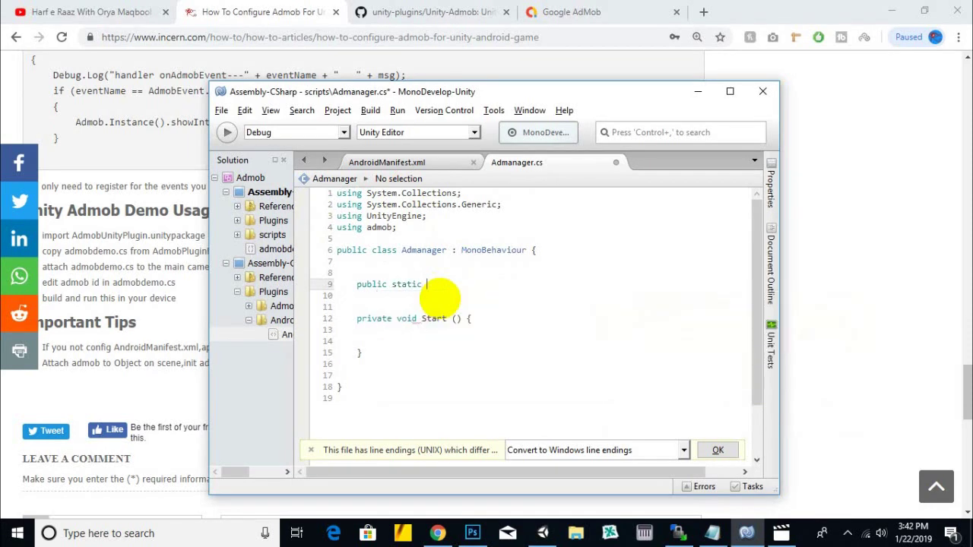
text(Admange)
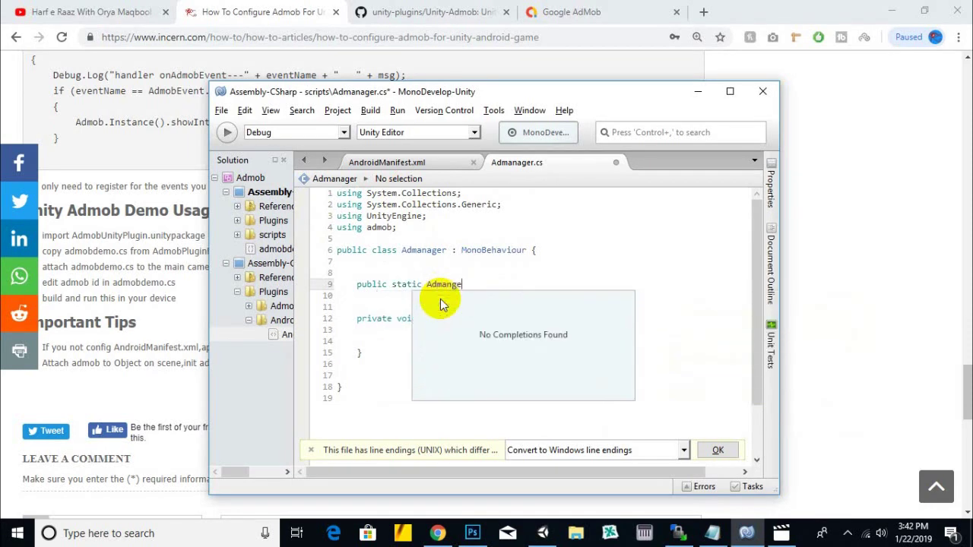
key(BackSpace)
key(BackSpace)
key(BackSpace)
key(BackSpace)
key(BackSpace)
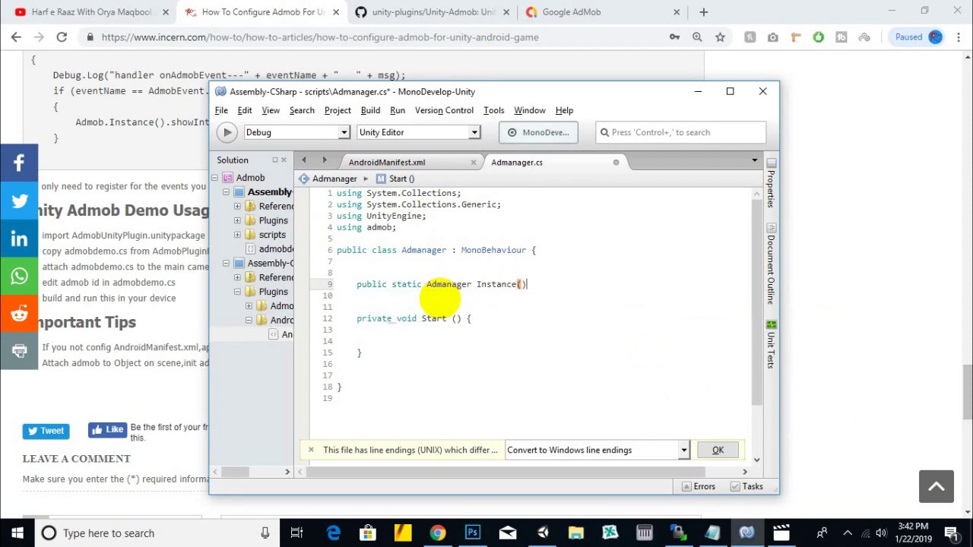
text(shSet)
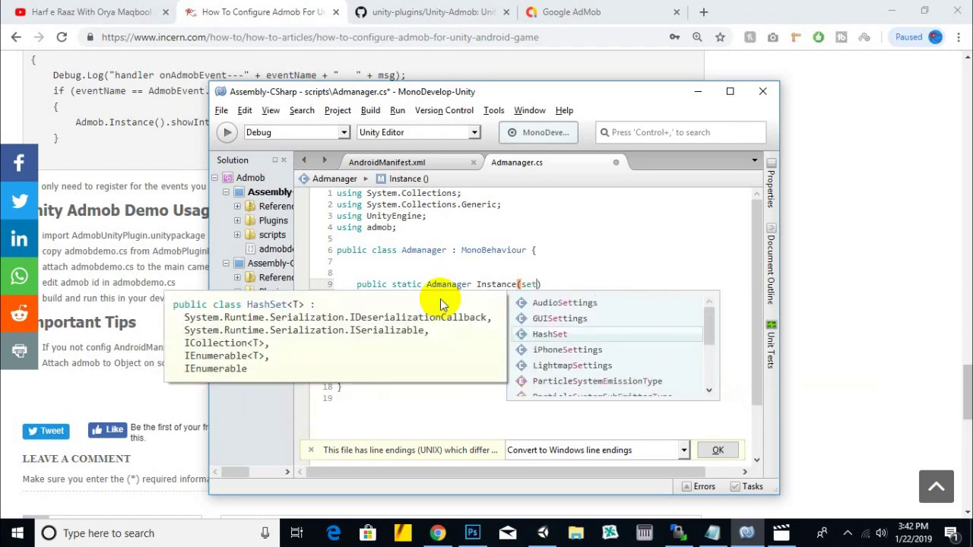
text(;)
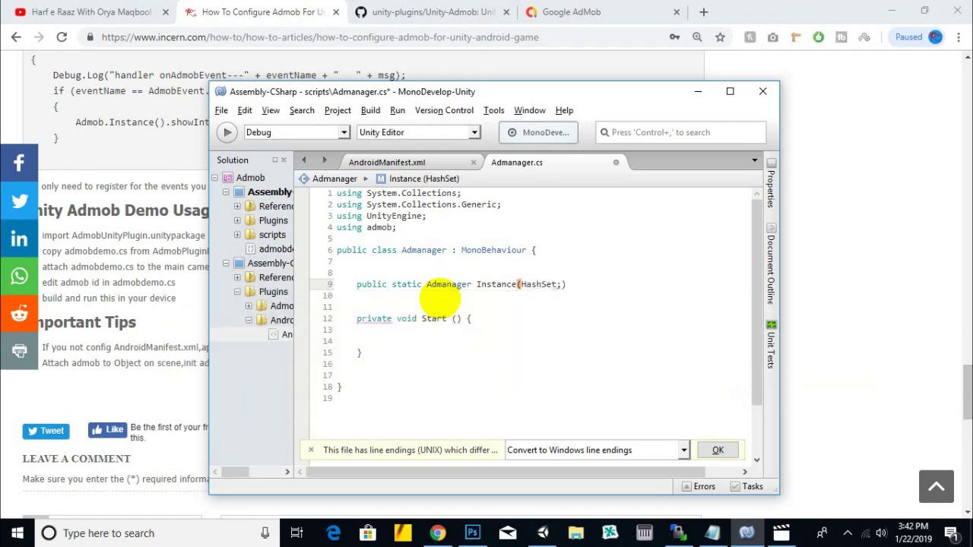
text(get)
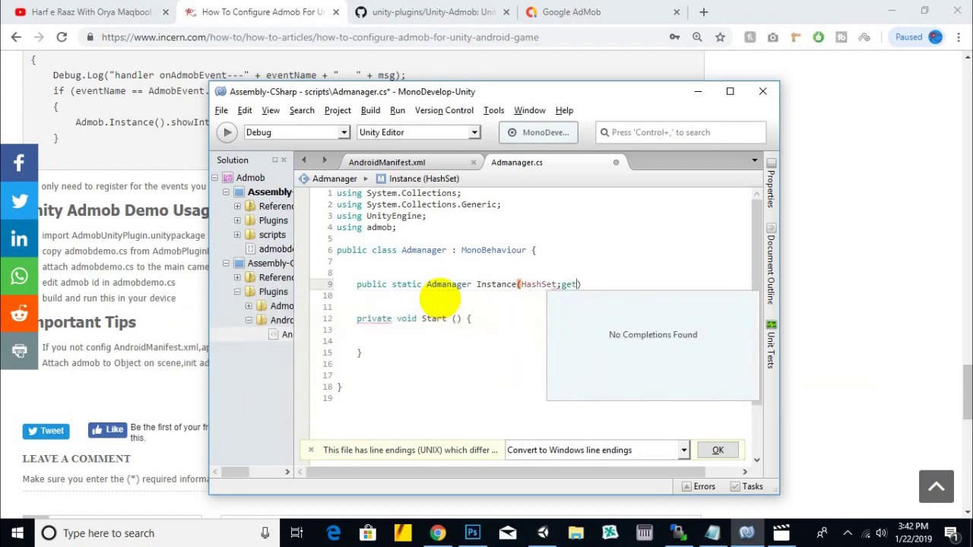
text(;)
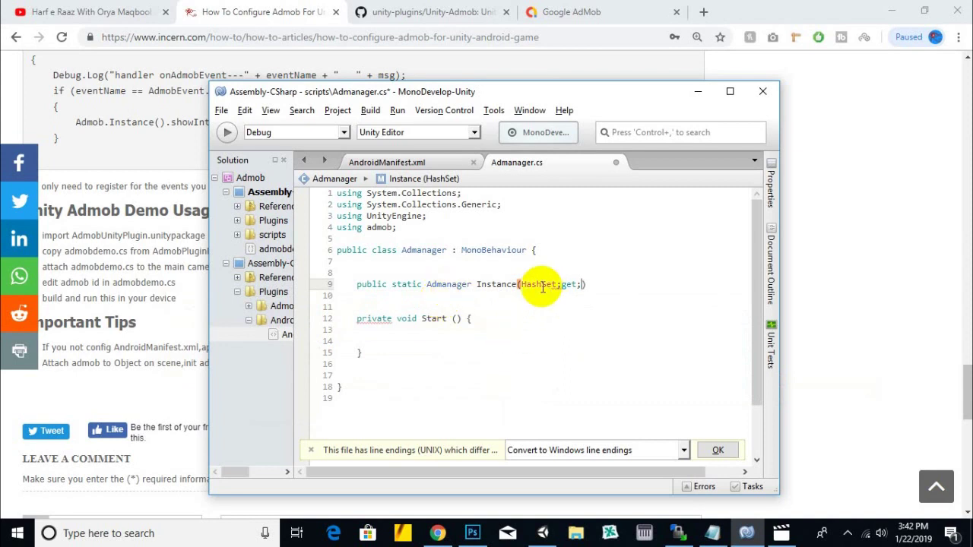
Correct the accessor casing to lowercase set and move down into the Start method lines.
drag(543, 288, 514, 285)
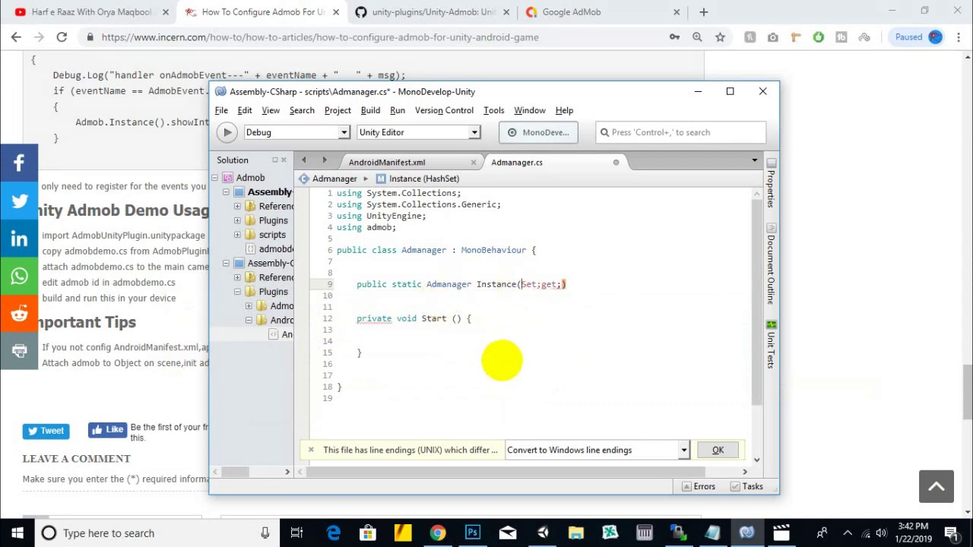
click(546, 308)
click(525, 284)
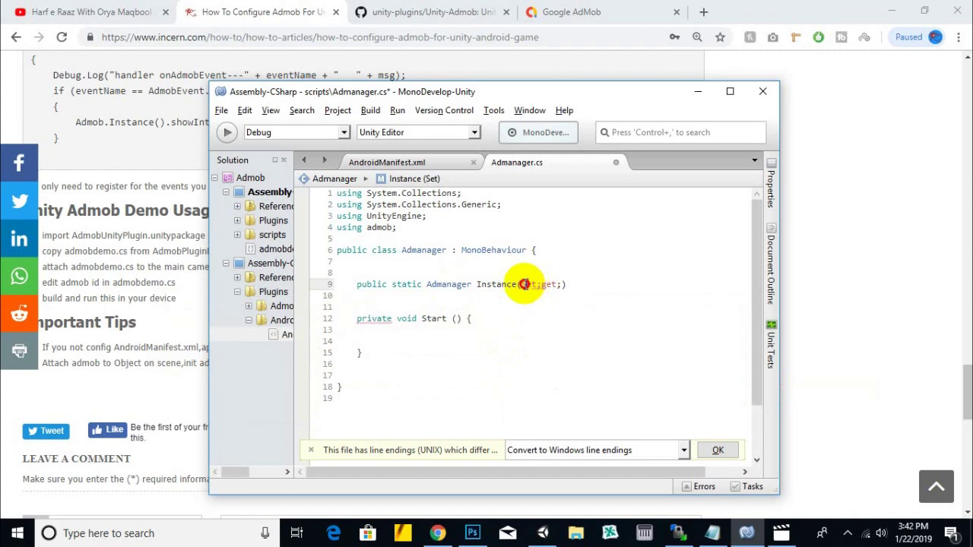
key(Delete)
text(s)
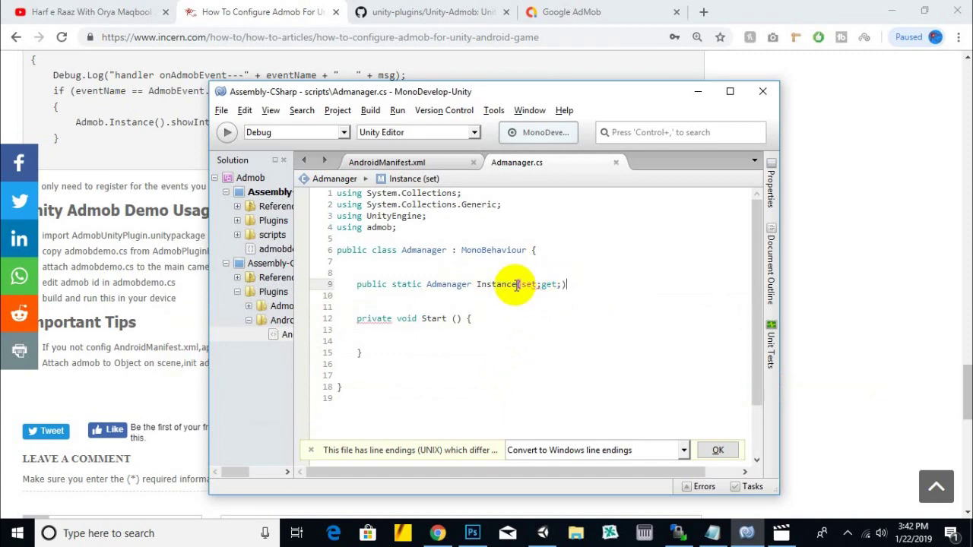
click(579, 284)
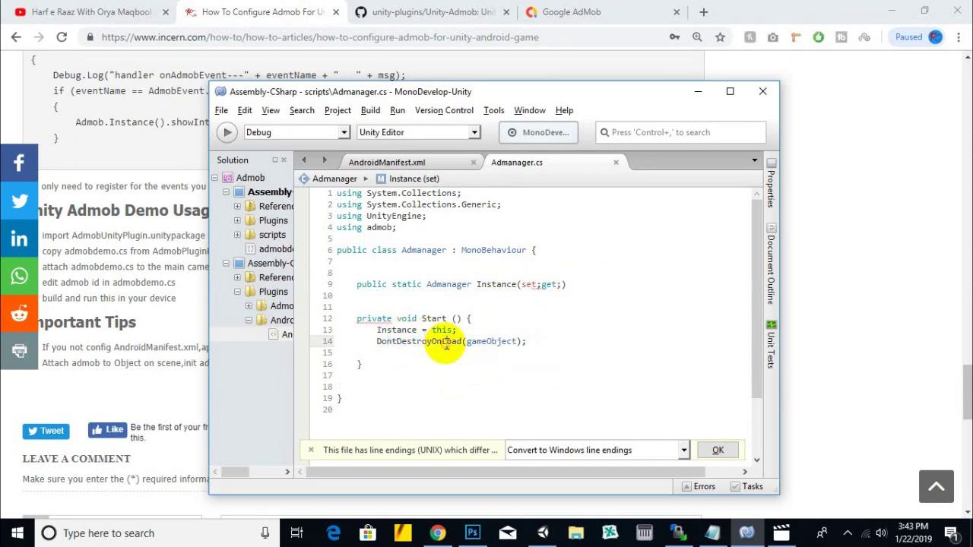
click(391, 319)
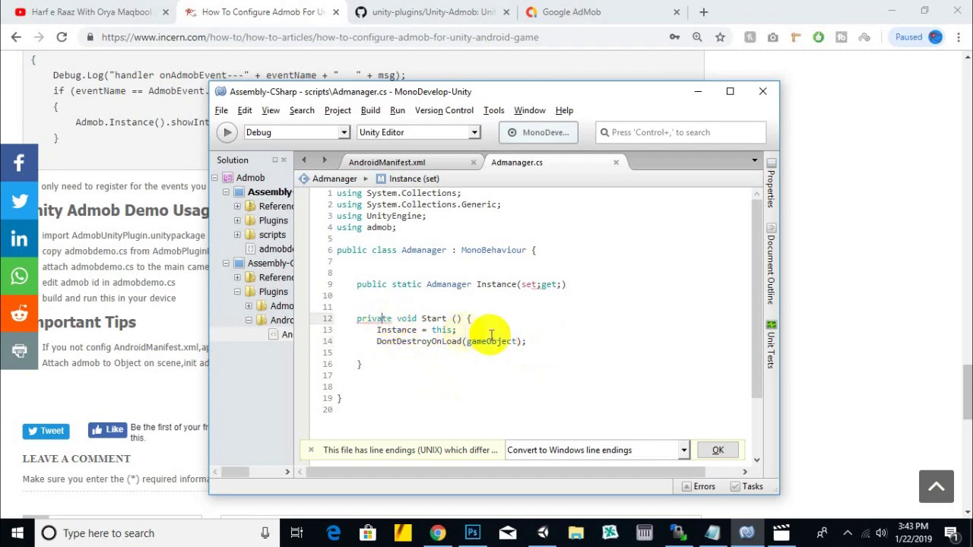
click(563, 308)
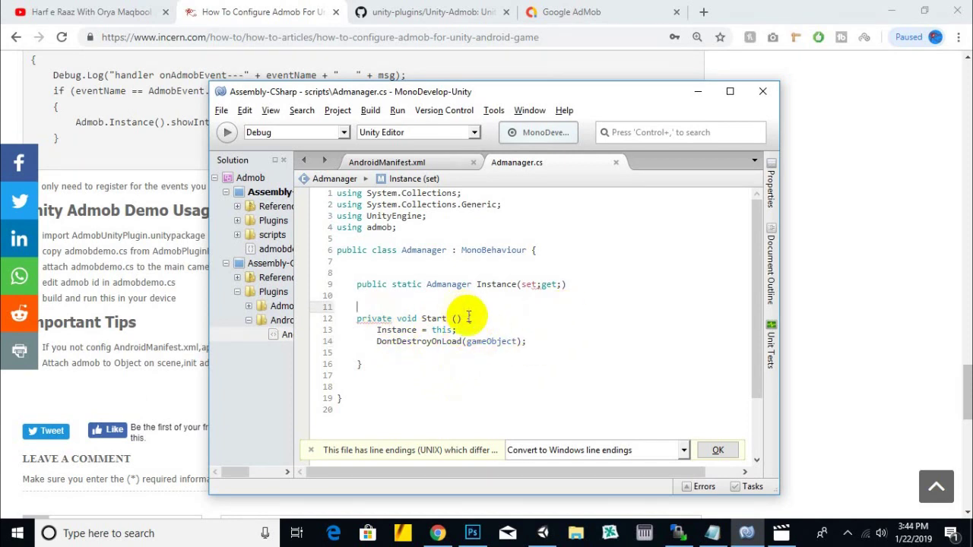
click(541, 531)
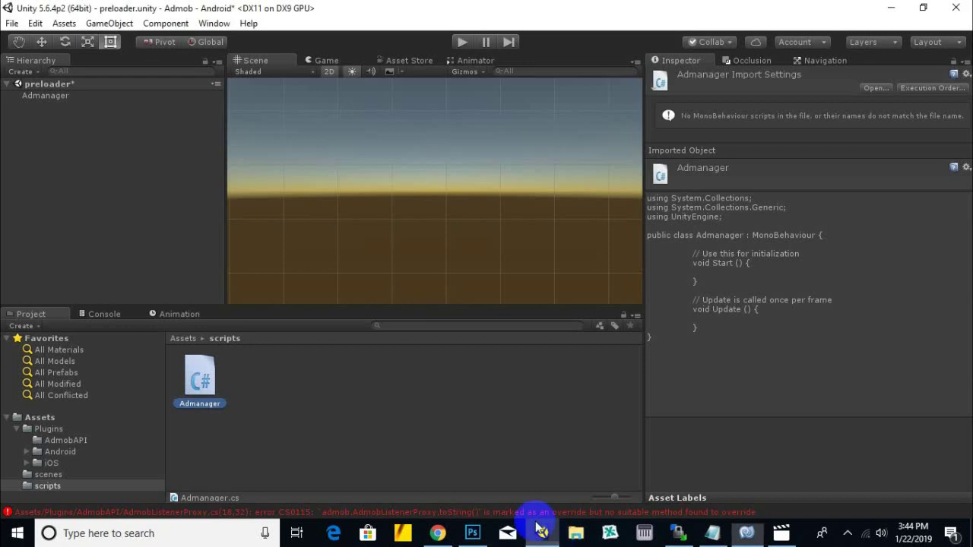
Try adding the Admanager script to the Admanager object, dismiss the compile error, then view the script code.
click(304, 391)
click(201, 373)
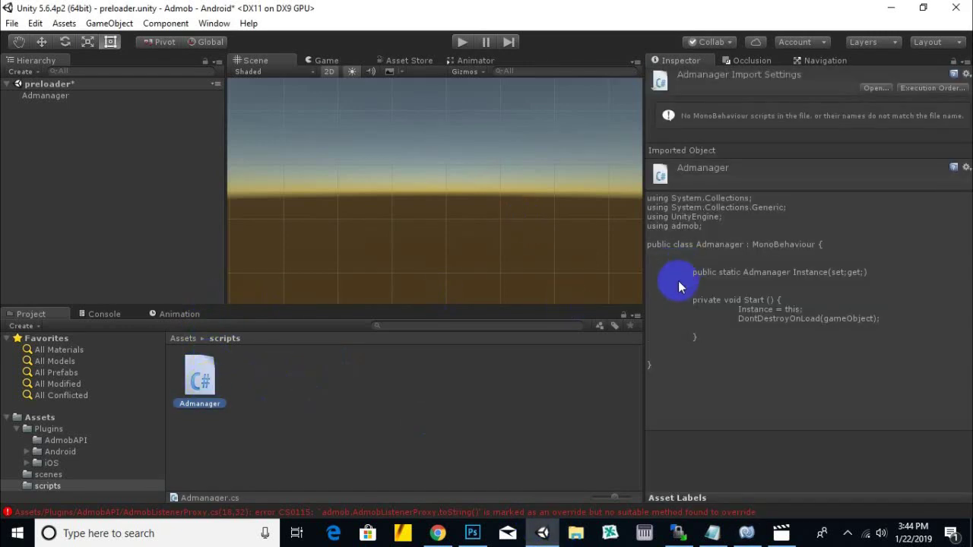
click(60, 97)
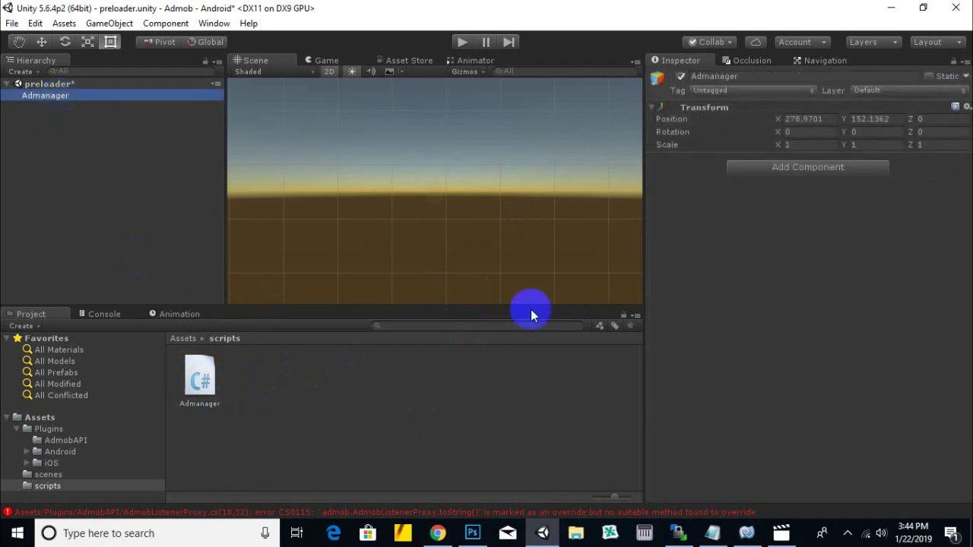
drag(201, 377, 773, 289)
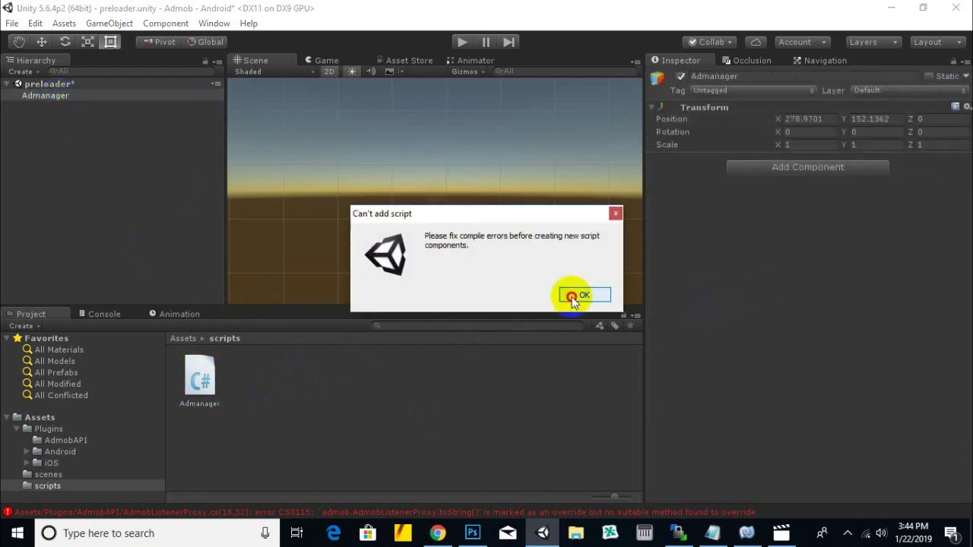
click(574, 299)
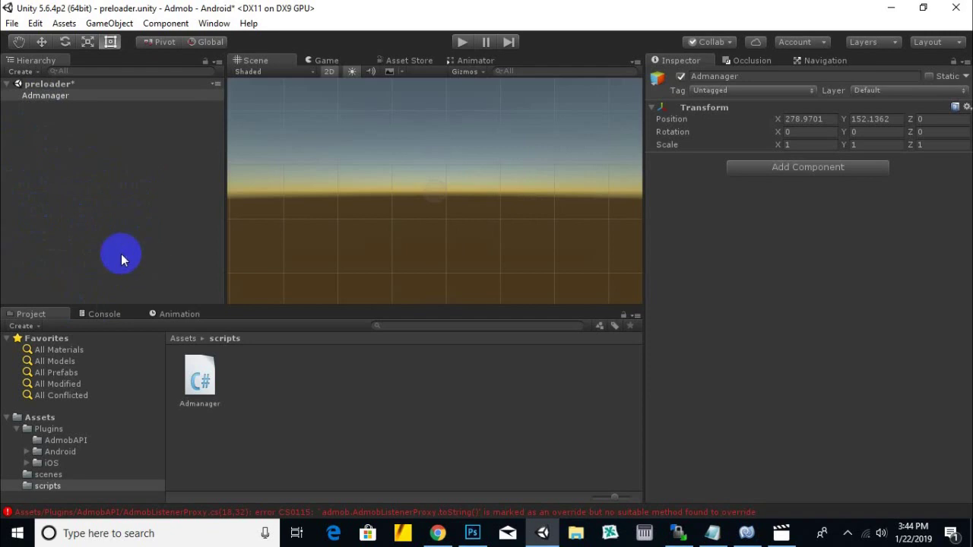
click(204, 403)
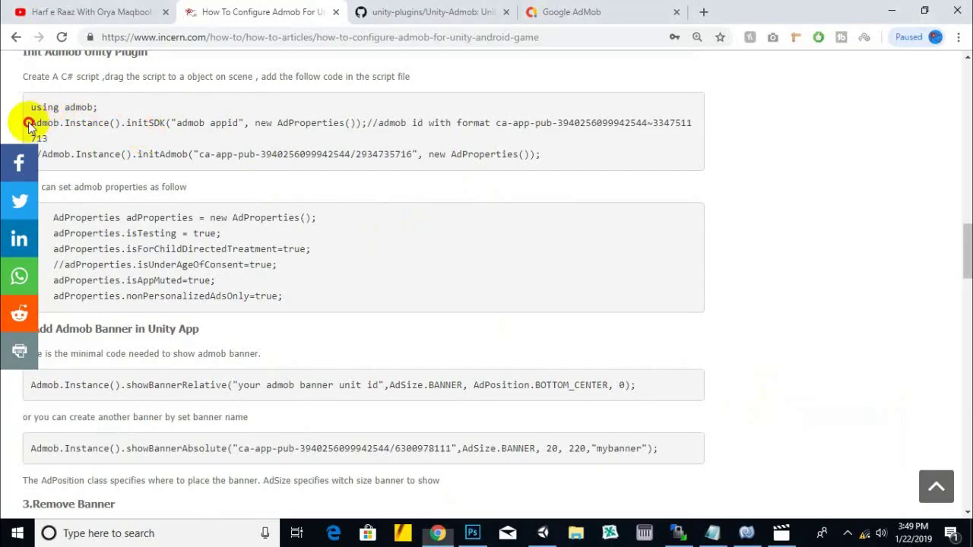
Copy the tutorial's initSDK and initAdmob lines, then place the cursor on empty line 15 in Start().
drag(29, 124, 547, 155)
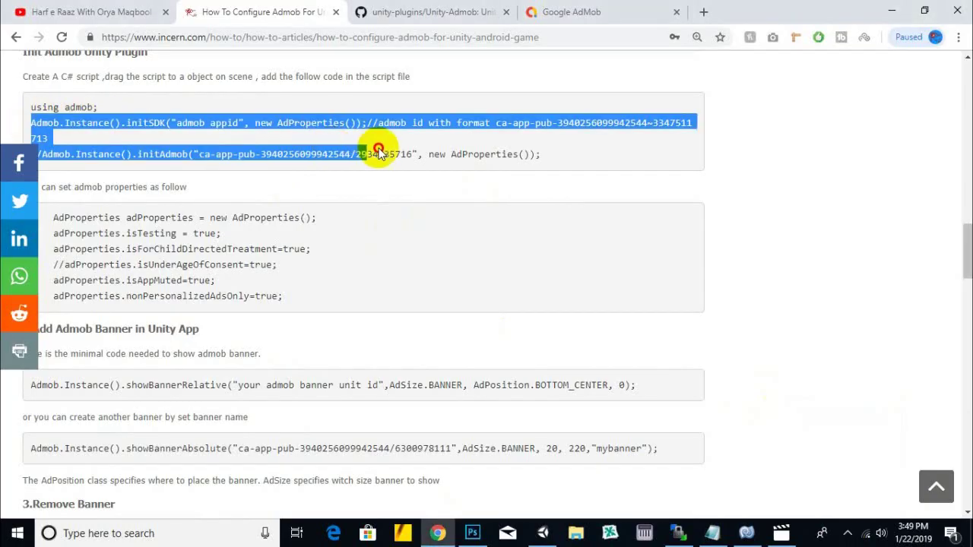
right_click(433, 126)
click(466, 137)
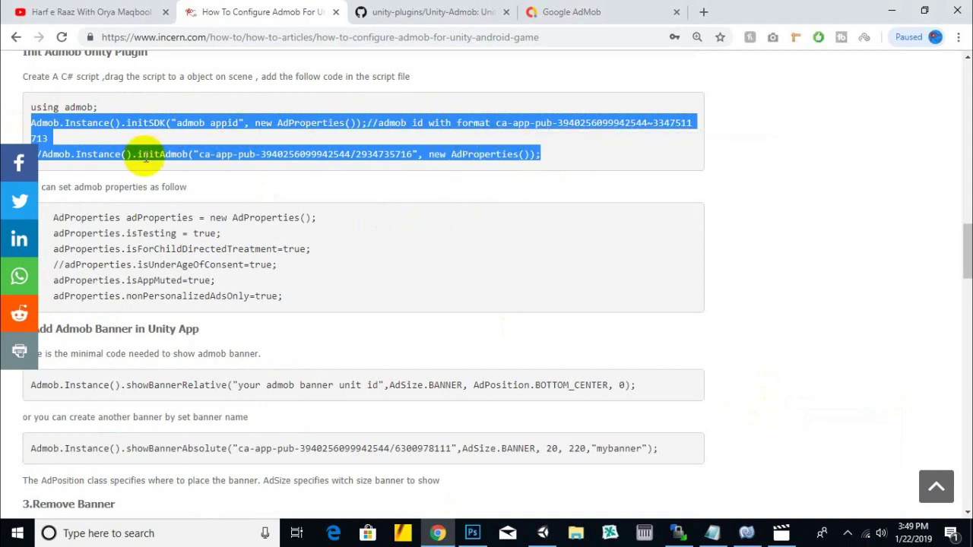
click(320, 154)
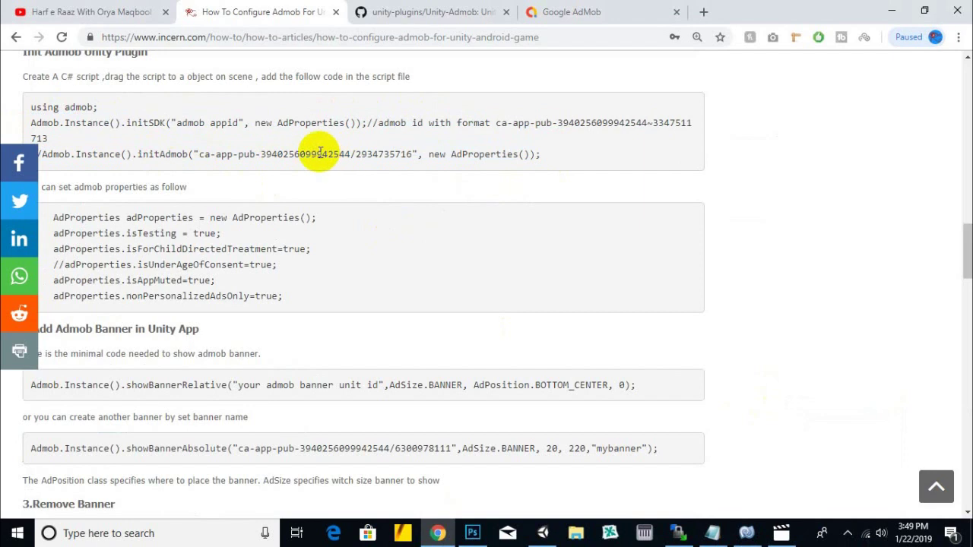
click(746, 533)
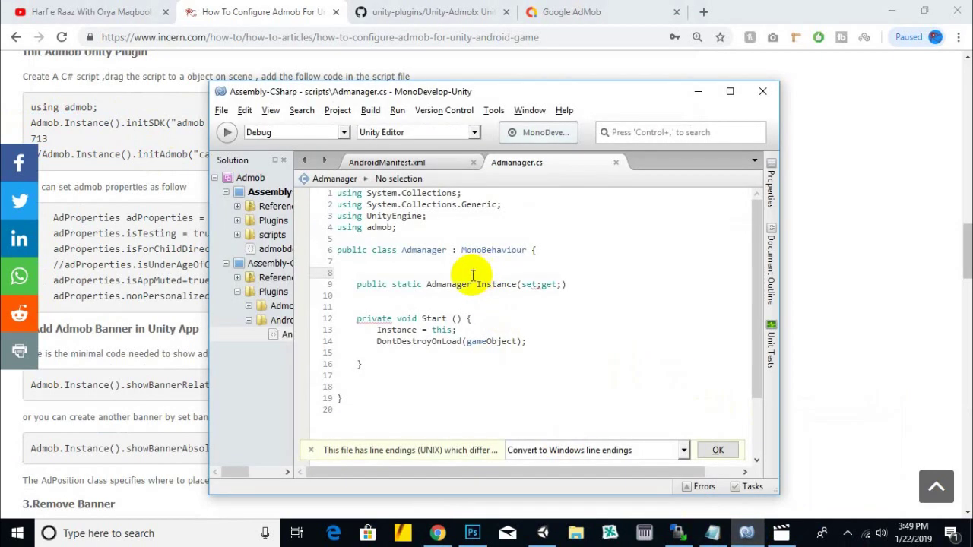
click(434, 307)
click(410, 354)
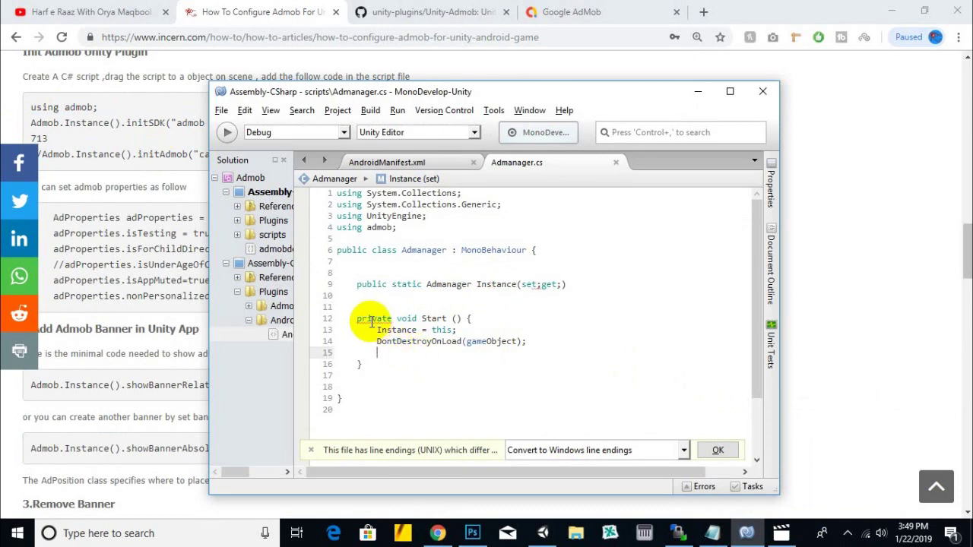
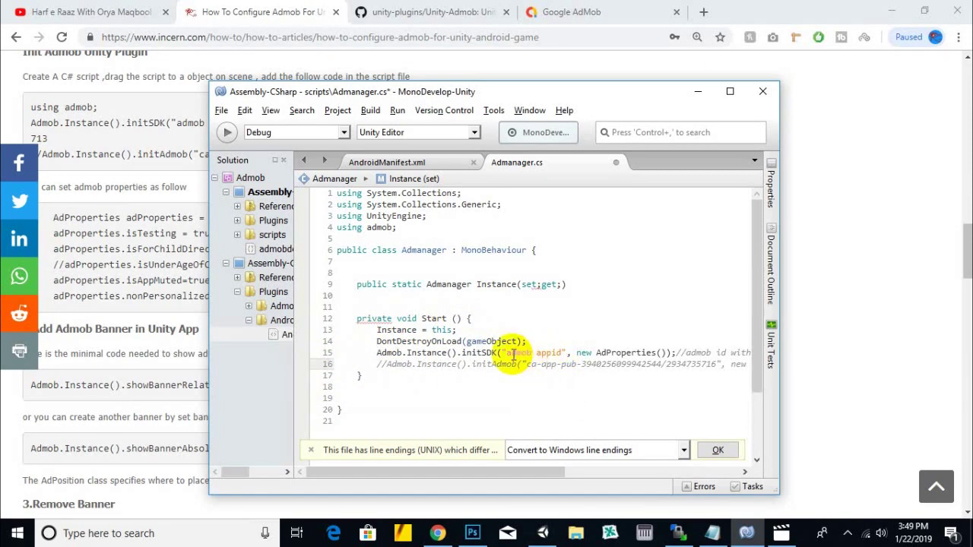
Replace the 'admob appid' placeholder in initSDK with the real AdMob App ID from the notes.
drag(507, 353, 562, 352)
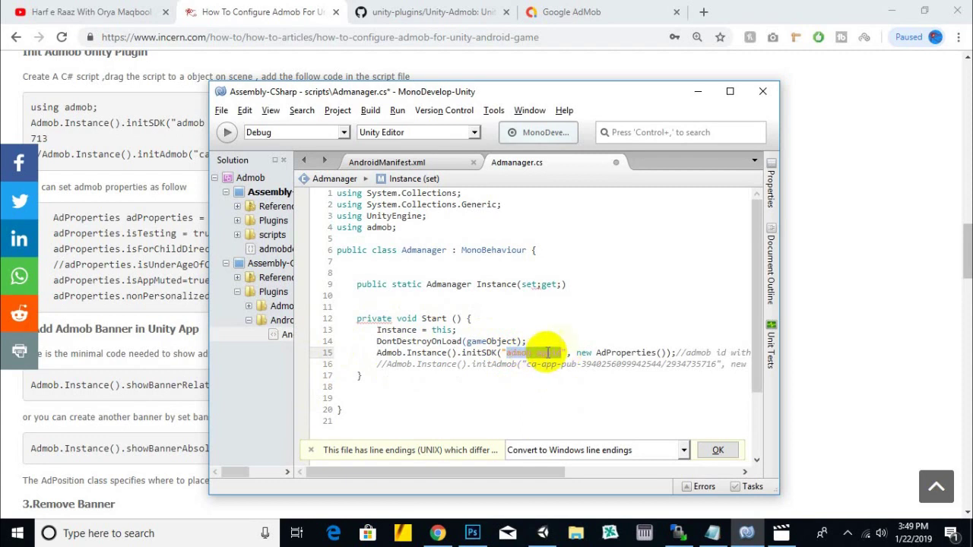
click(713, 533)
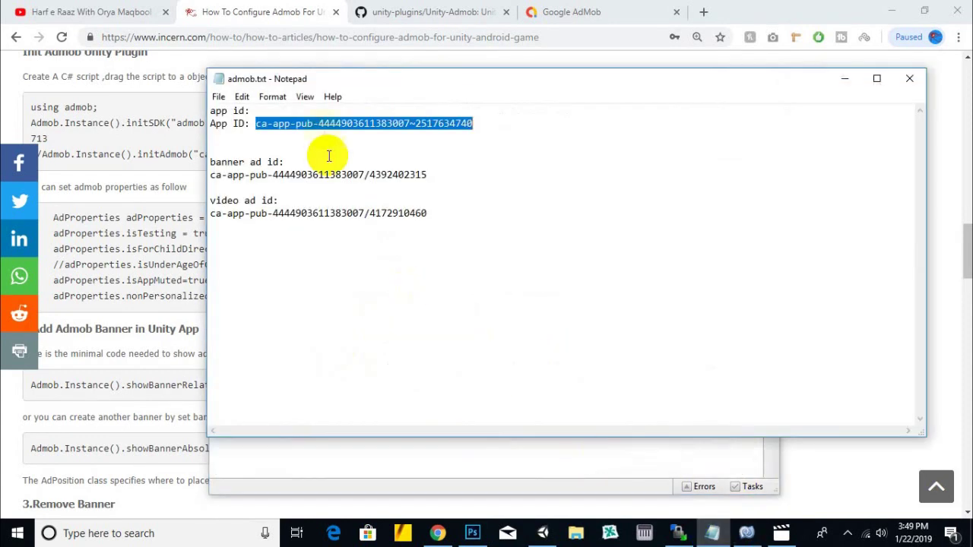
right_click(335, 123)
click(370, 170)
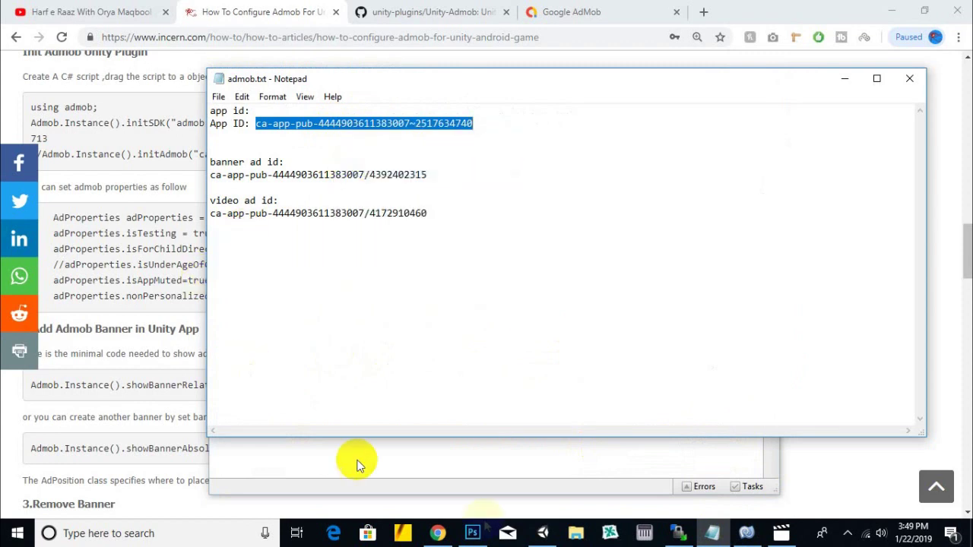
click(747, 533)
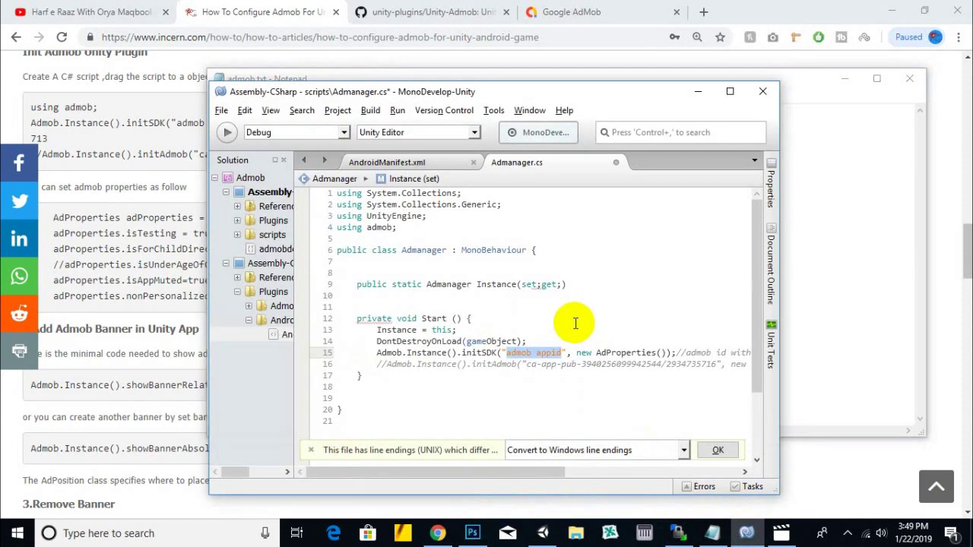
key(ctrl+v)
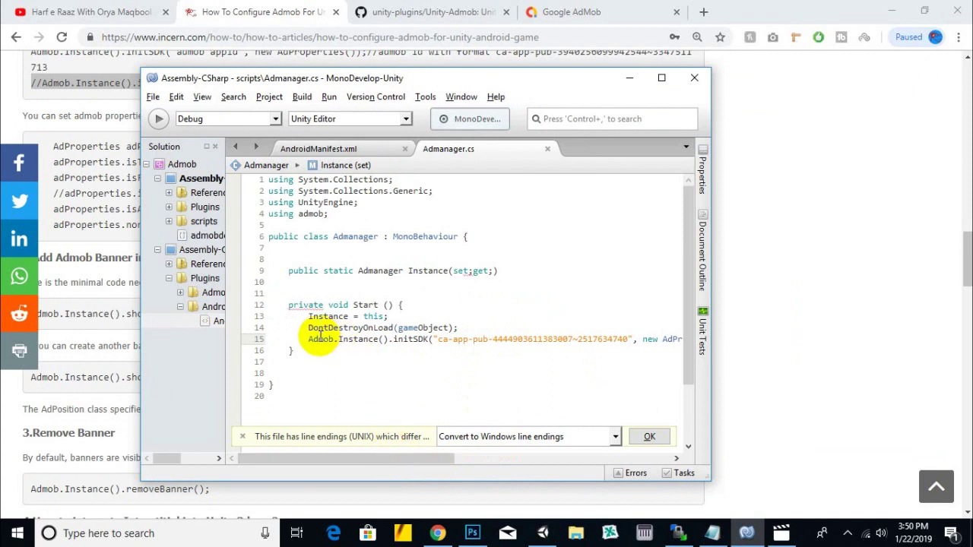
Check the pasted App ID in the initSDK call and dismiss the documentation popup.
drag(319, 336, 393, 341)
click(427, 340)
drag(473, 340, 622, 342)
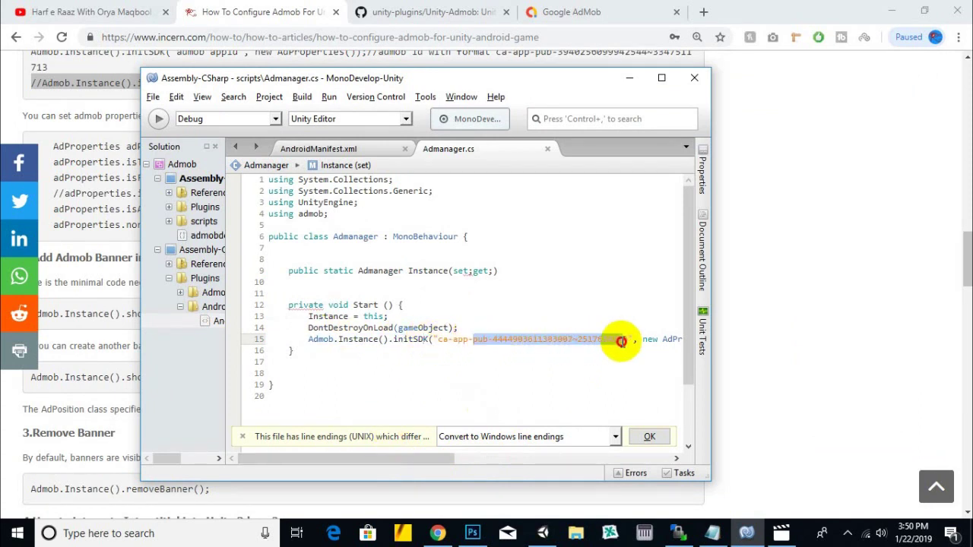
click(416, 362)
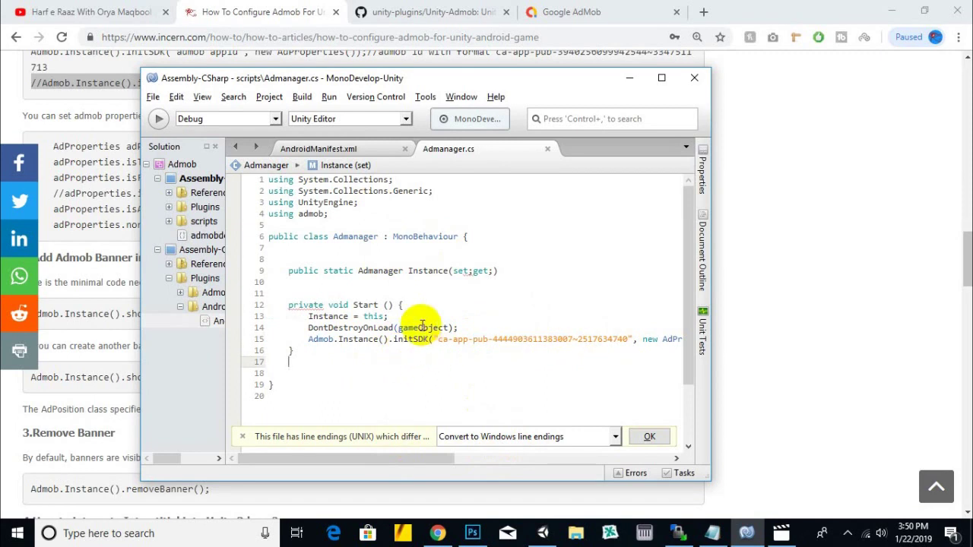
mouse_move(422, 325)
click(445, 327)
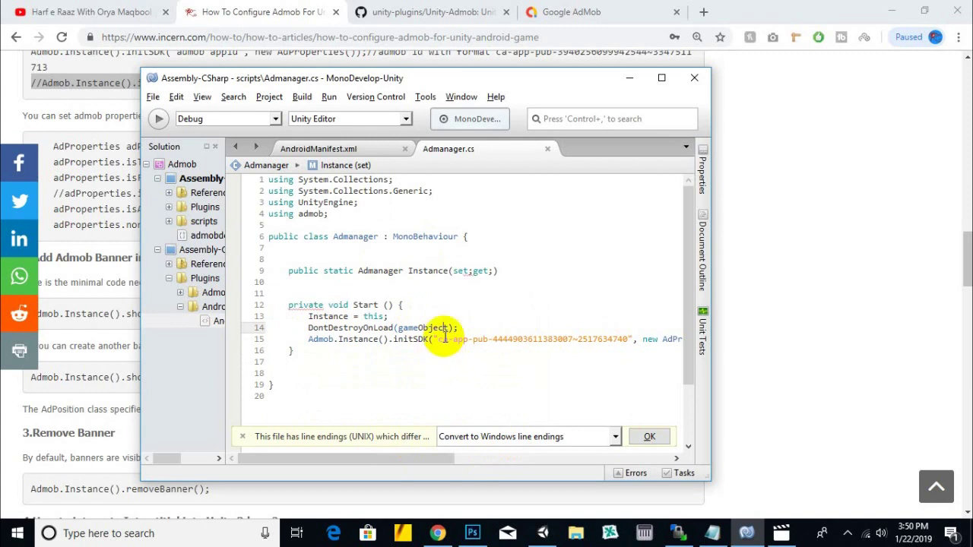
drag(449, 327, 397, 328)
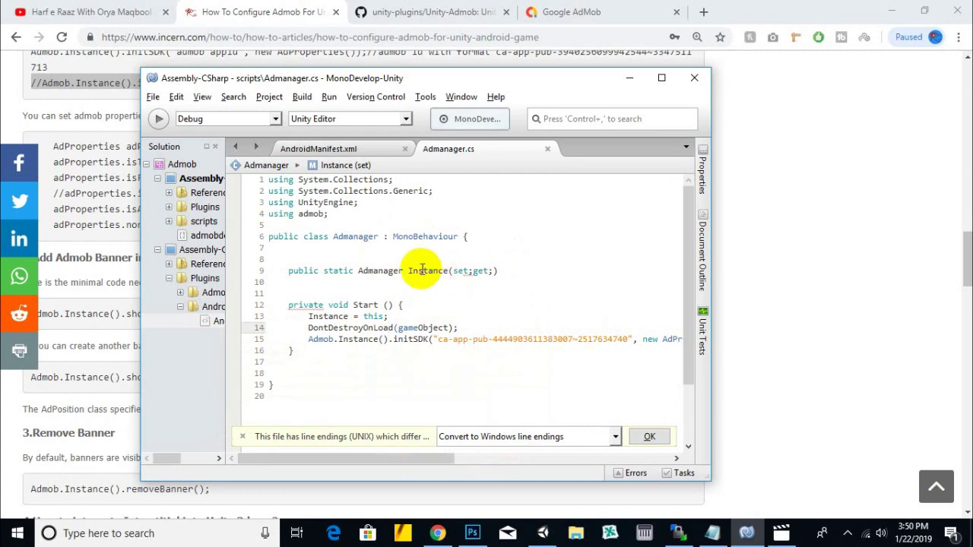
click(305, 4)
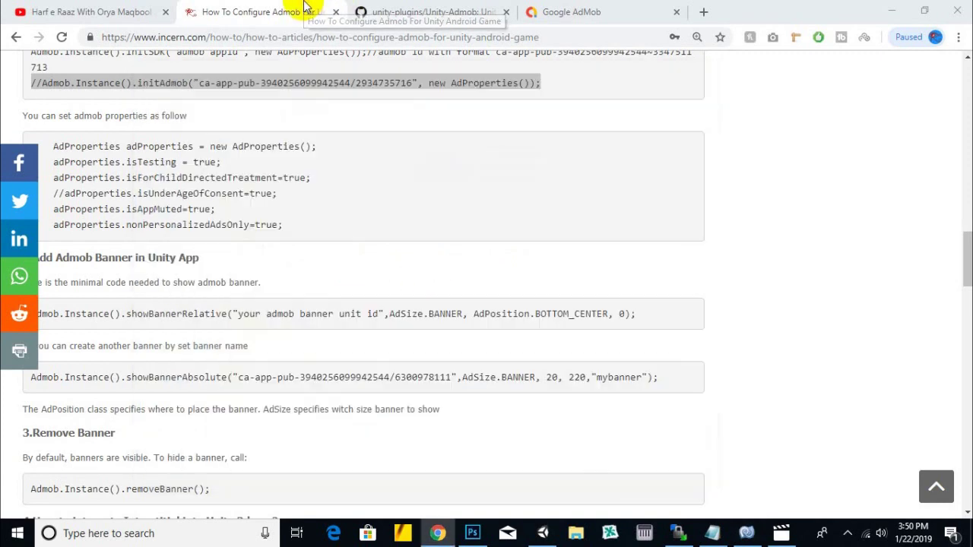
Copy the article's AdProperties code block and bring Admanager.cs back to the front.
mouse_move(320, 226)
mouse_down()
mouse_move(59, 141)
mouse_move(282, 225)
mouse_move(54, 145)
mouse_up()
click(55, 142)
click(293, 225)
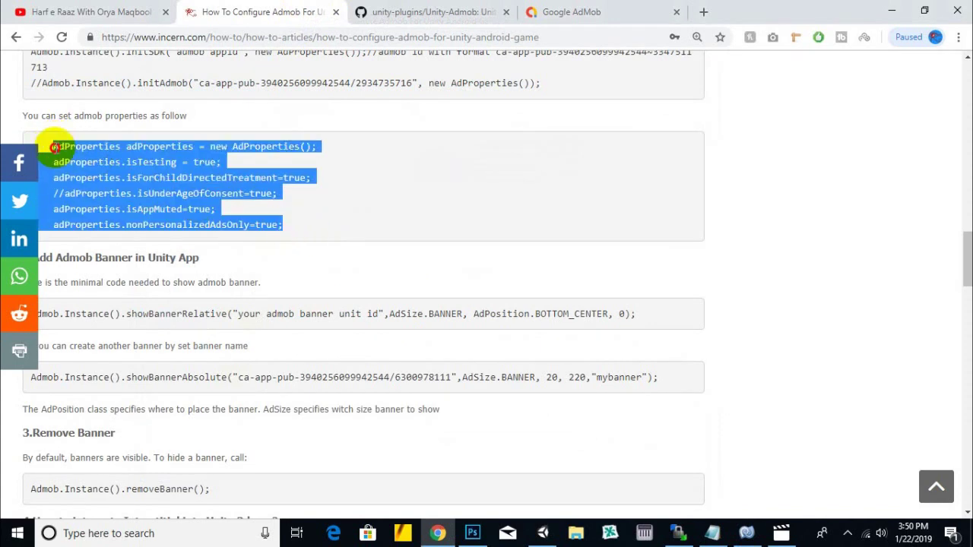
right_click(92, 160)
click(107, 172)
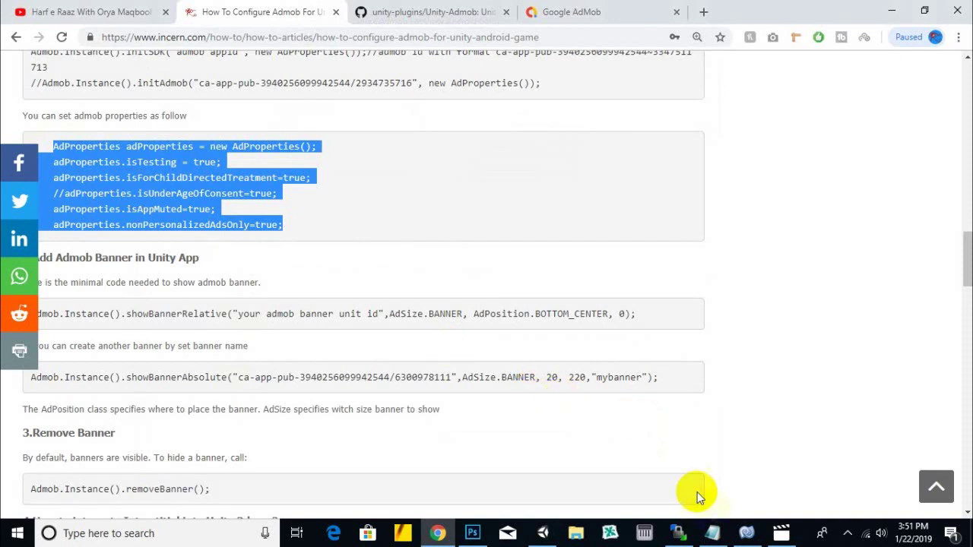
click(747, 533)
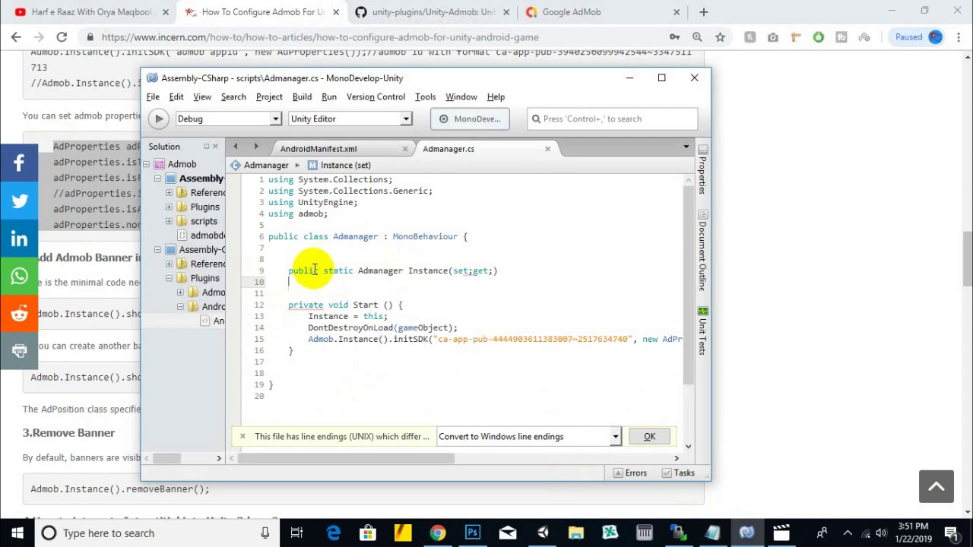
Paste the AdProperties lines after Instance, delete the commented isUnderAgeOfConsent line, and save.
key(ctrl+v)
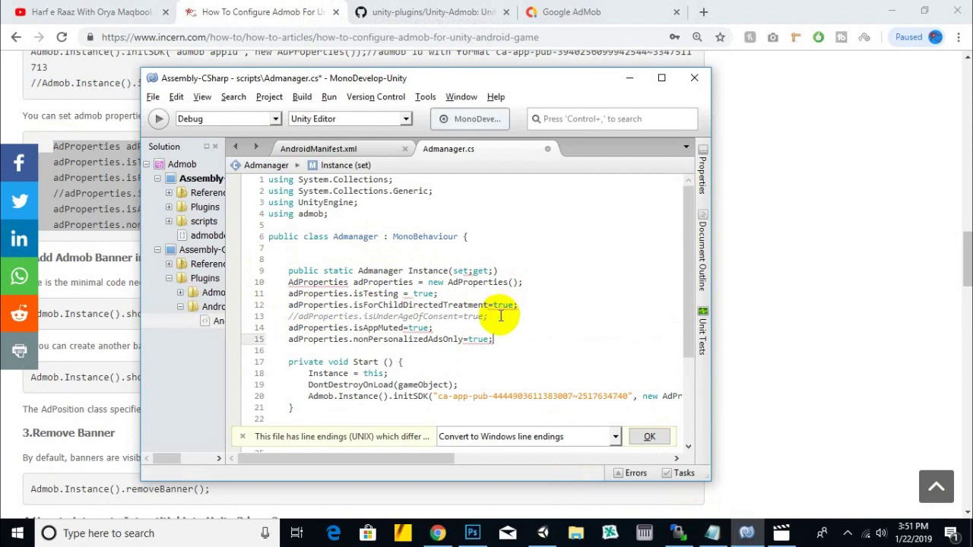
drag(502, 317, 261, 325)
key(BackSpace)
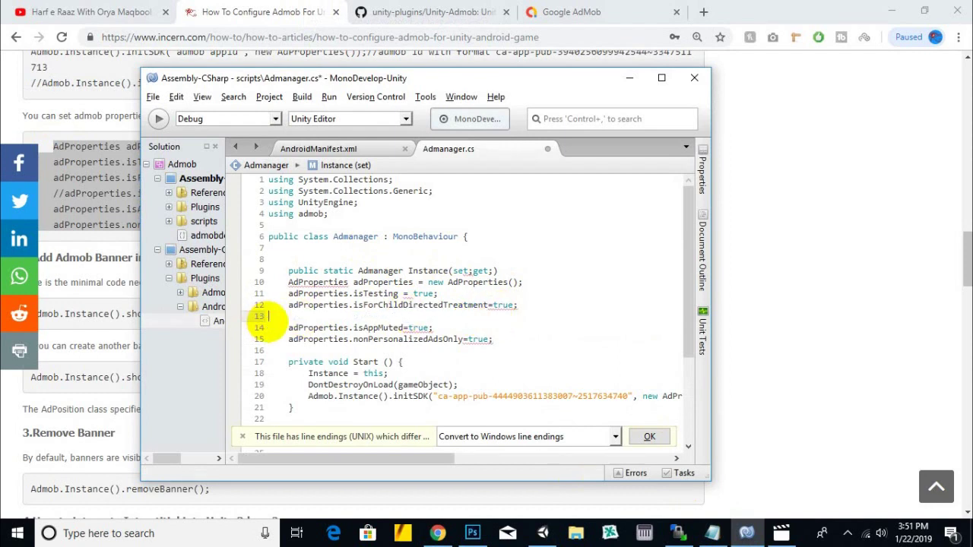
key(BackSpace)
key(ctrl+s)
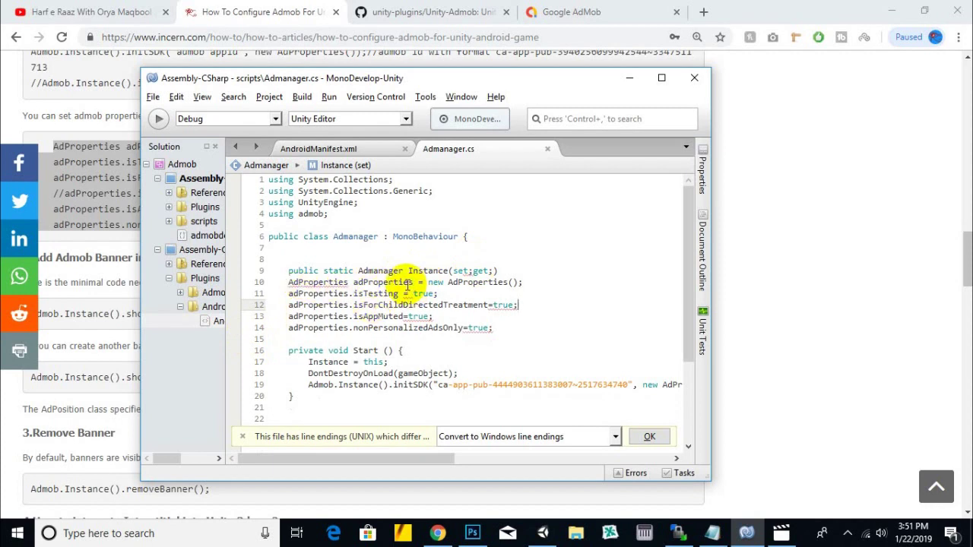
click(268, 11)
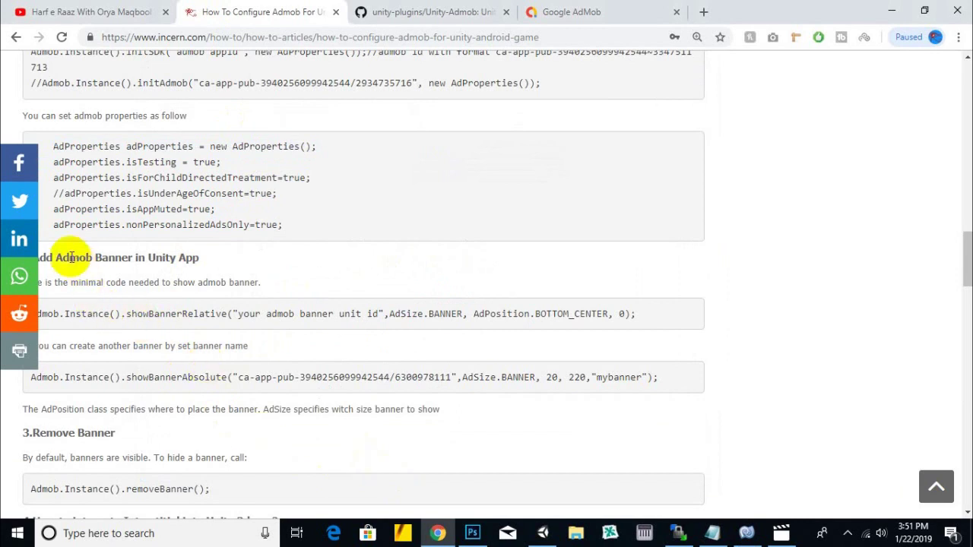
Highlight the Add Admob Banner heading and the AdSize.BANNER argument in the article.
drag(115, 257, 199, 257)
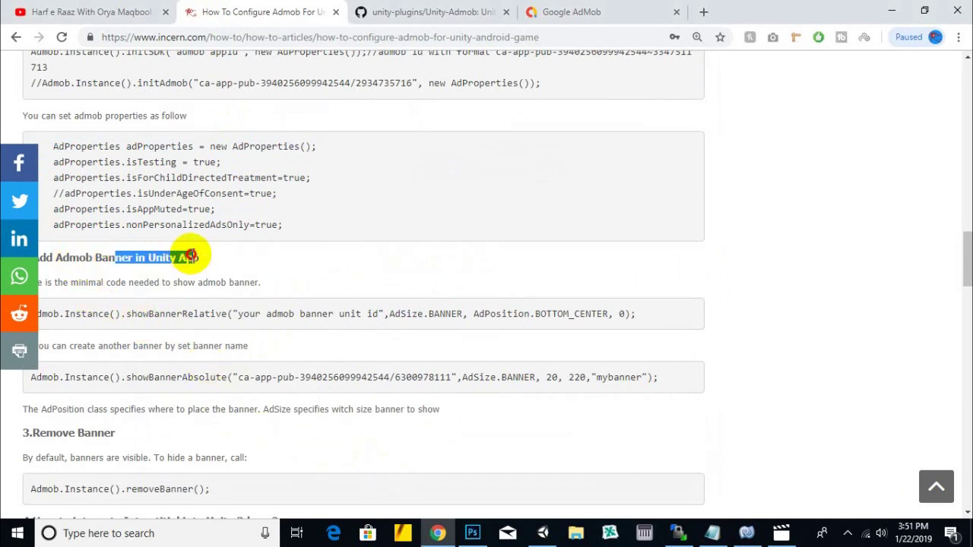
click(220, 297)
drag(461, 313, 440, 313)
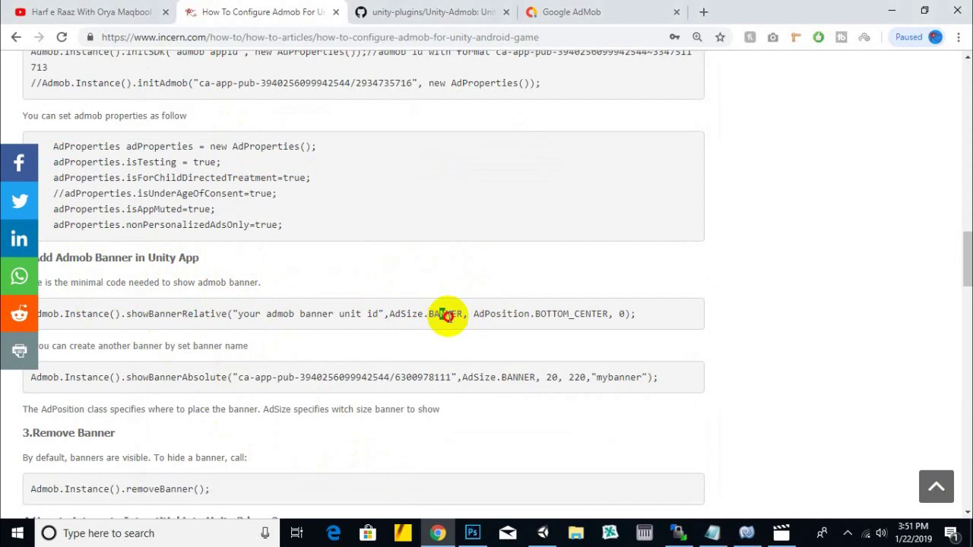
drag(102, 258, 198, 264)
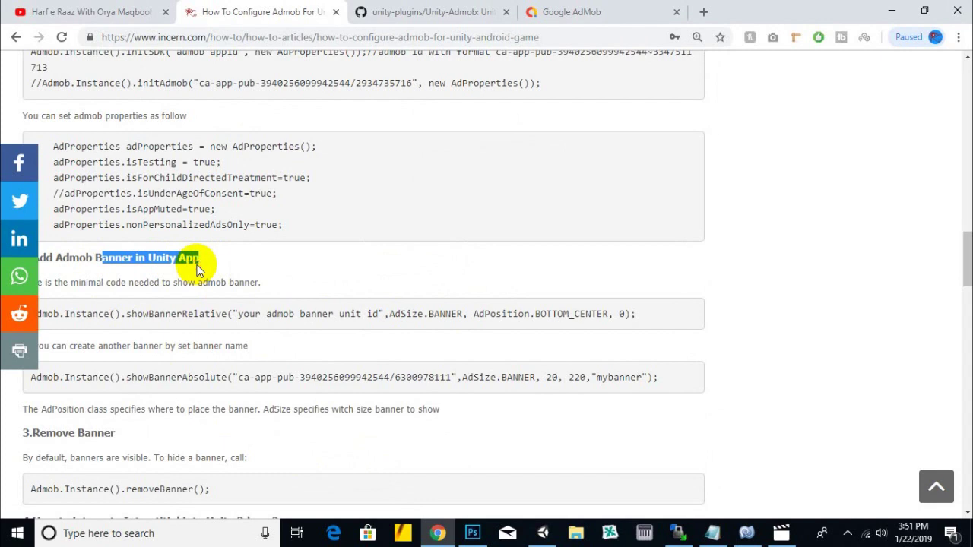
click(198, 266)
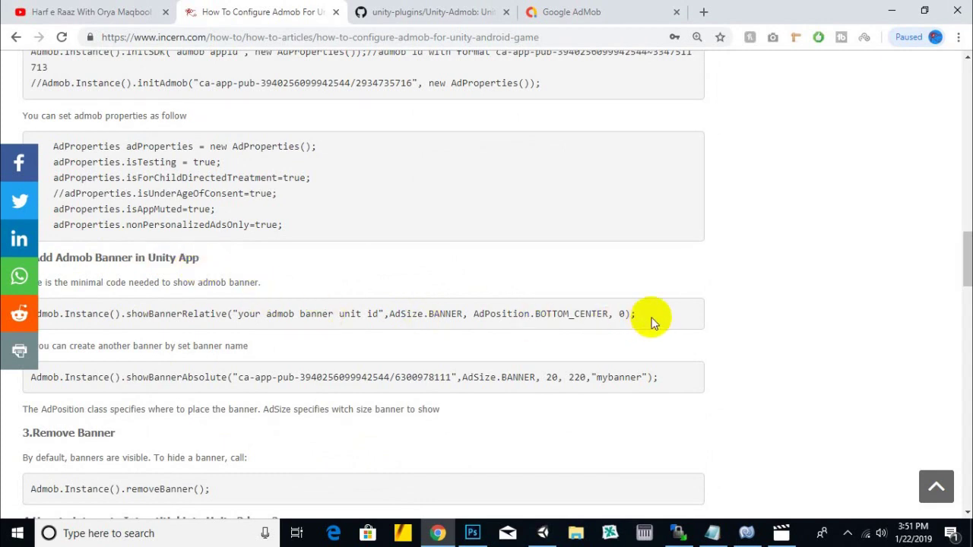
Select and copy the showBannerAbsolute code line from the article.
drag(638, 314, 485, 316)
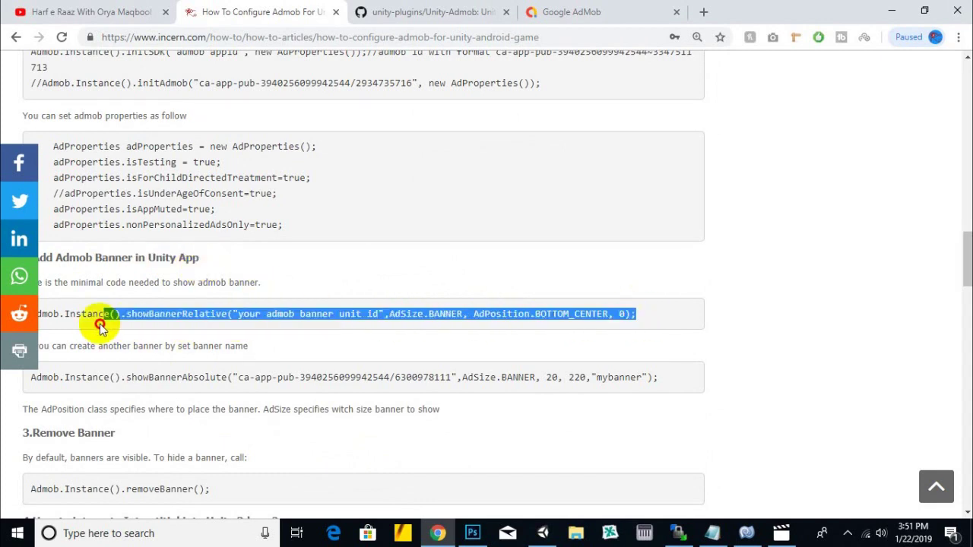
mouse_move(485, 316)
mouse_down()
mouse_move(27, 333)
mouse_move(64, 314)
mouse_up()
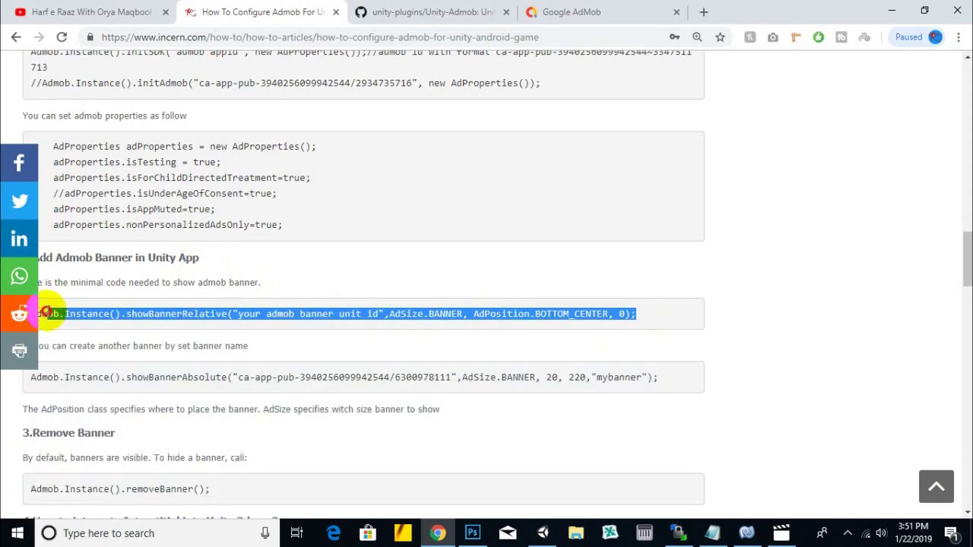
scroll(30, 228, down, 3)
drag(659, 92, 37, 93)
right_click(64, 93)
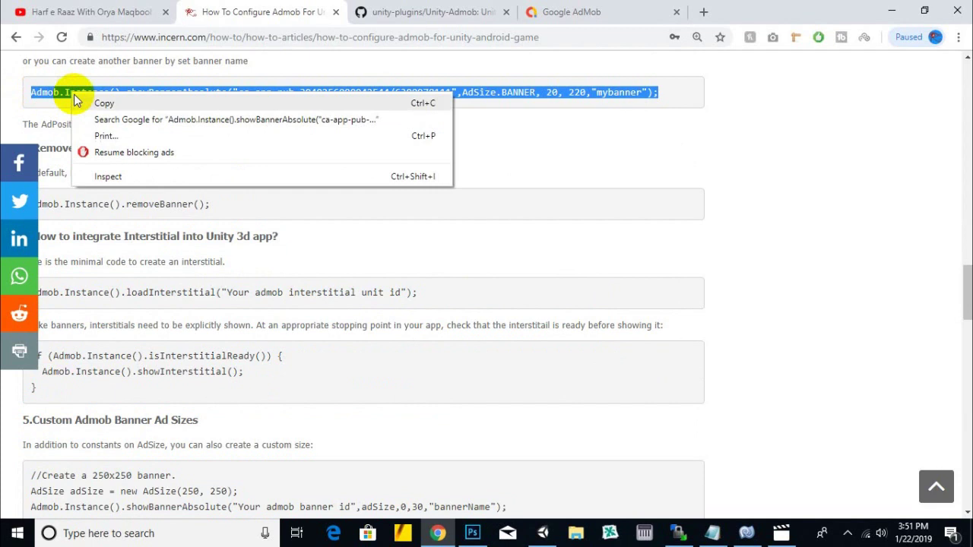
click(82, 102)
scroll(274, 224, up, 2)
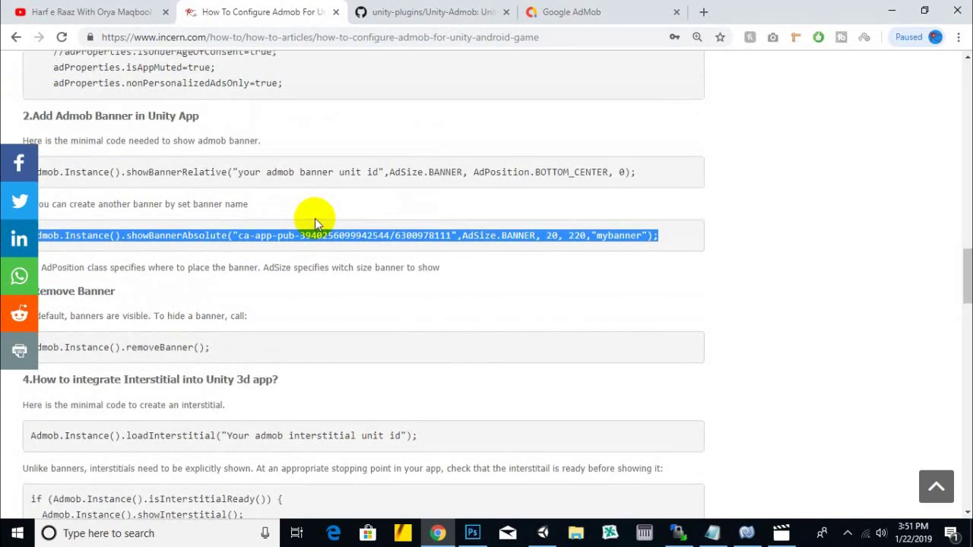
scroll(319, 220, up, 1)
click(415, 230)
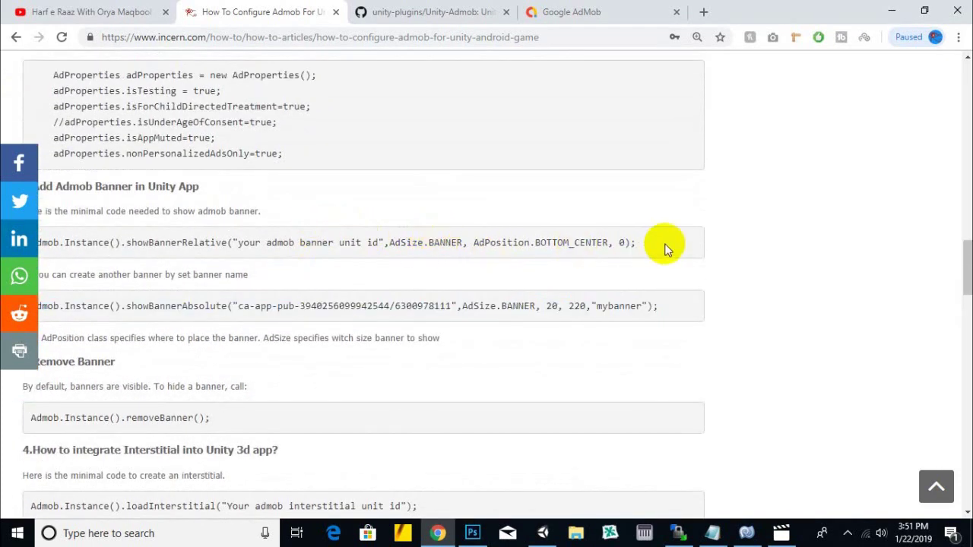
Copy the full showBannerRelative line and return to Admanager.cs.
scroll(684, 230, up, 2)
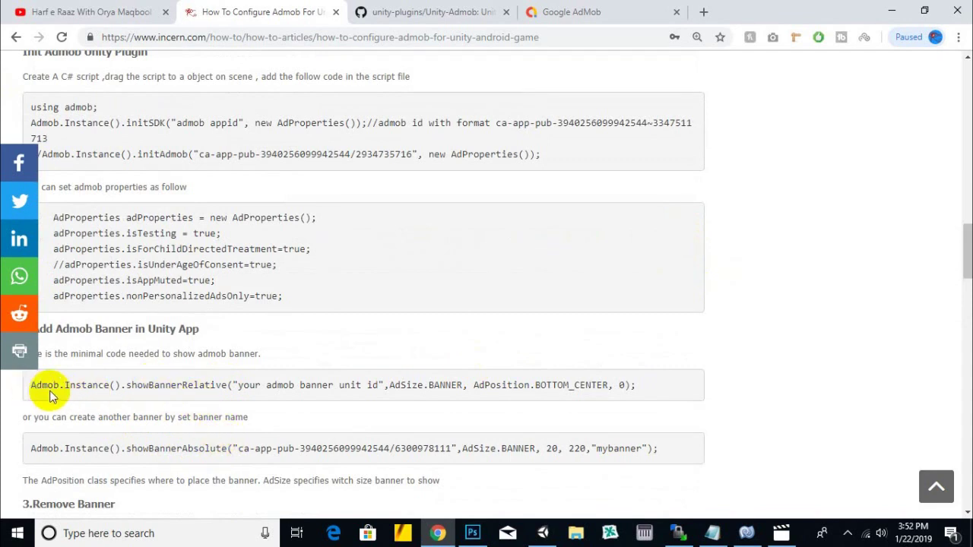
drag(658, 393, 27, 399)
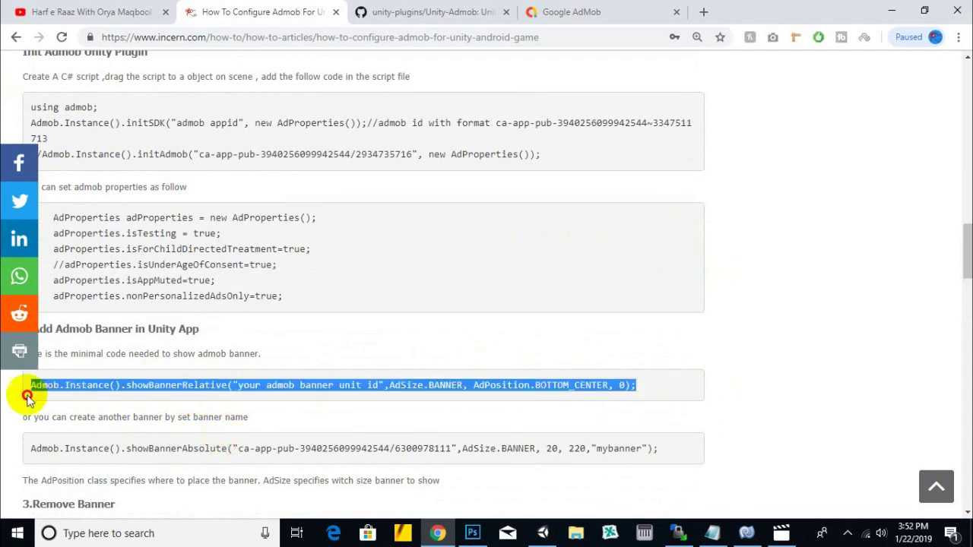
right_click(58, 391)
click(77, 403)
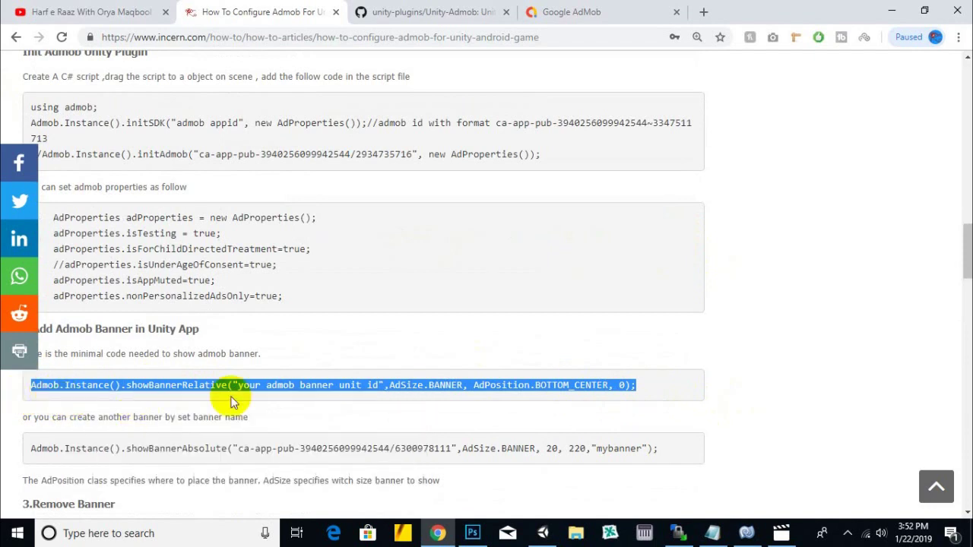
click(747, 533)
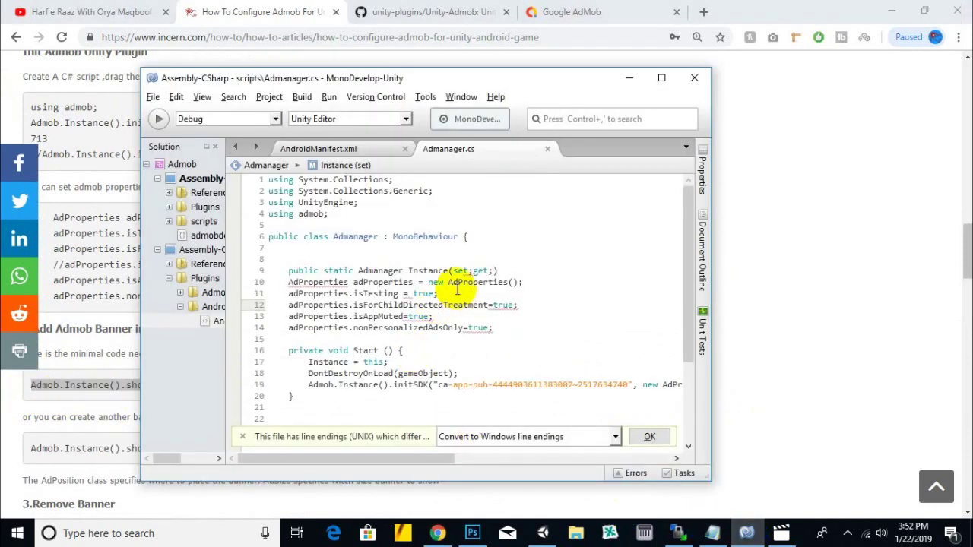
Add a public void bannerAd() method containing the article's showBannerRelative call.
scroll(456, 289, down, 2)
click(329, 324)
key(Return)
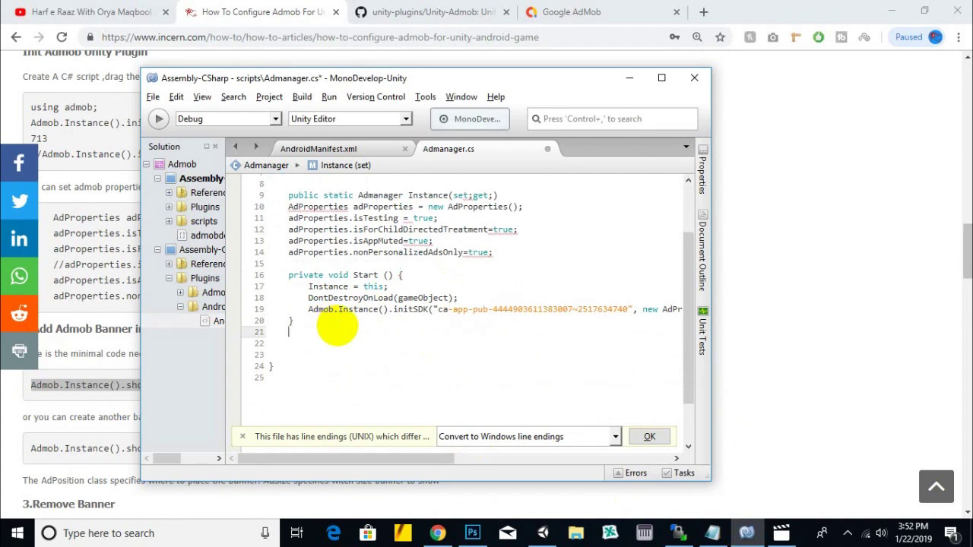
text(oub)
text(void bannerAd(){)
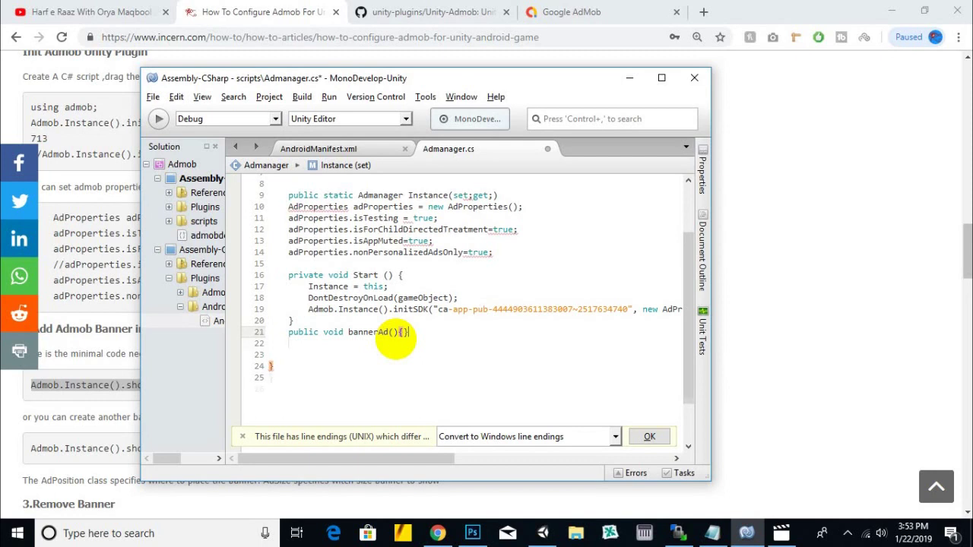
key(Return)
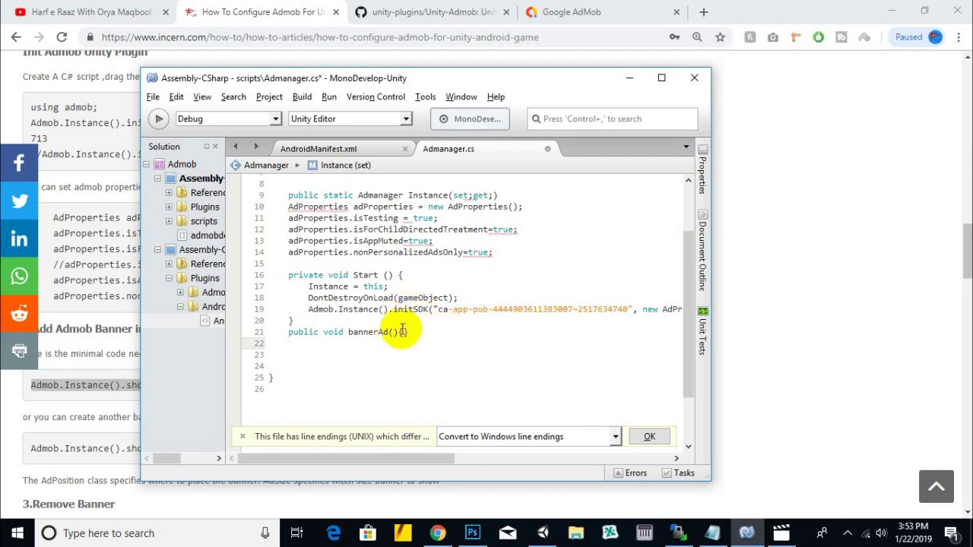
click(403, 333)
key(Return)
key(Return)
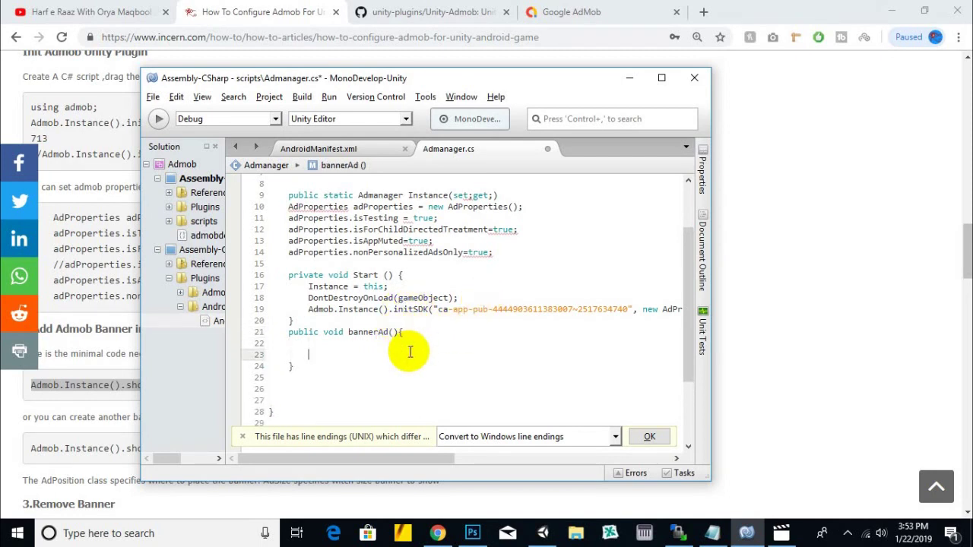
key(ctrl+v)
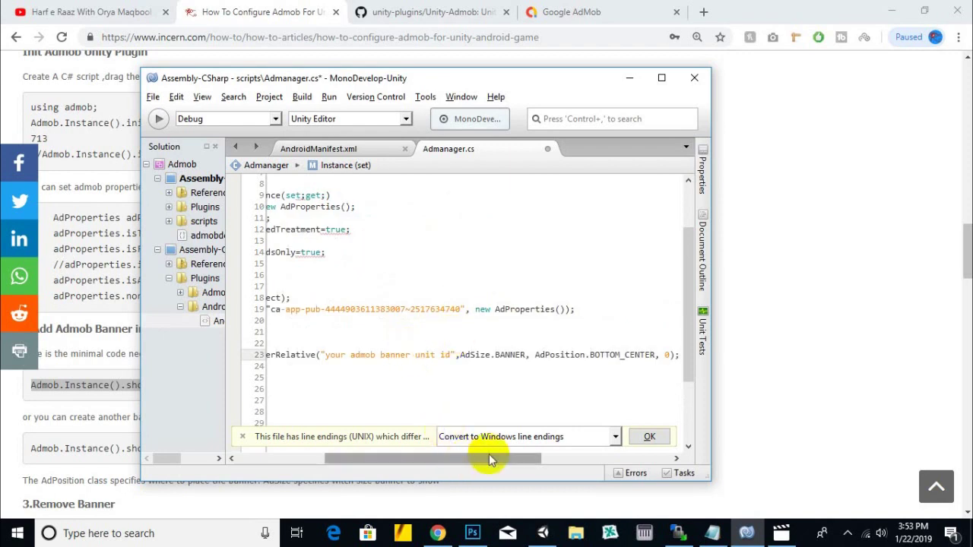
drag(480, 460, 315, 461)
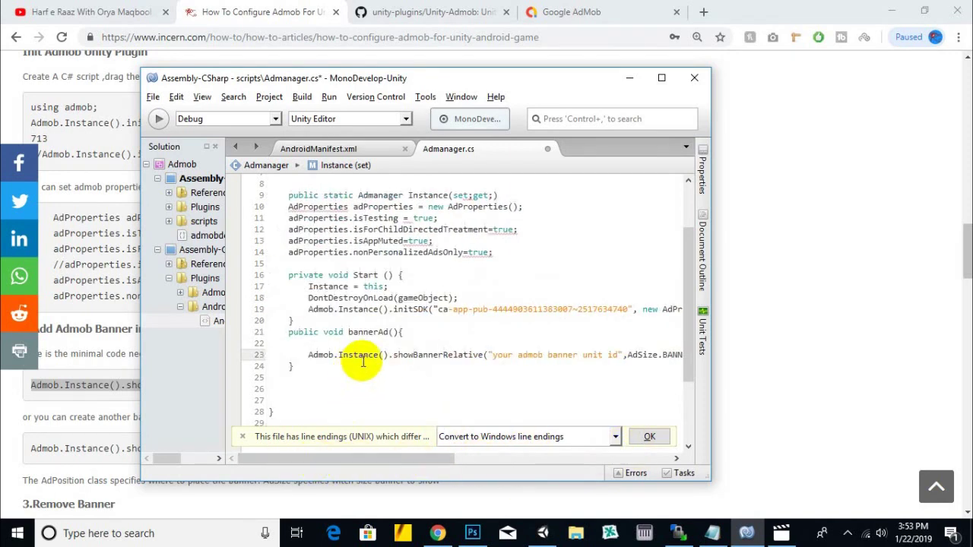
Replace the banner unit id placeholder with the banner ad unit ID from admob.txt.
drag(493, 355, 616, 356)
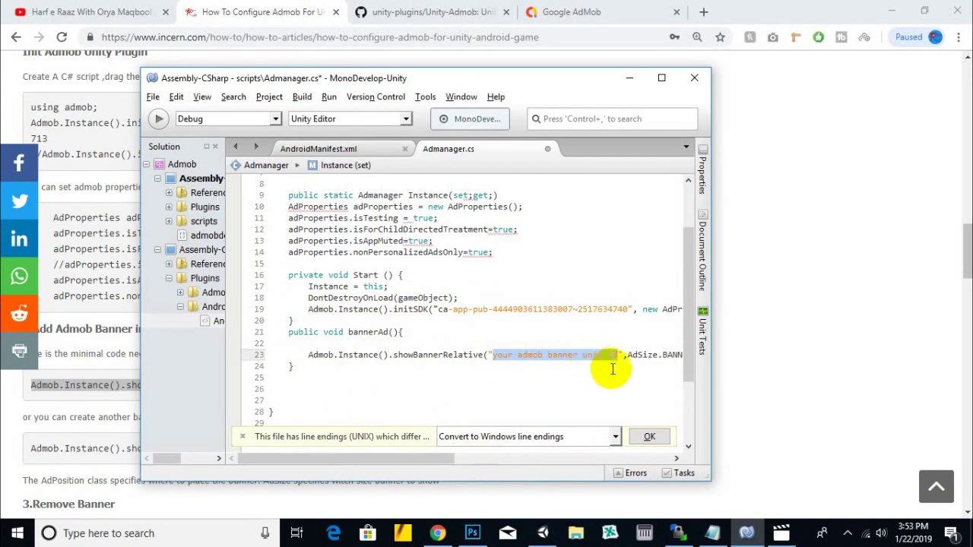
click(712, 533)
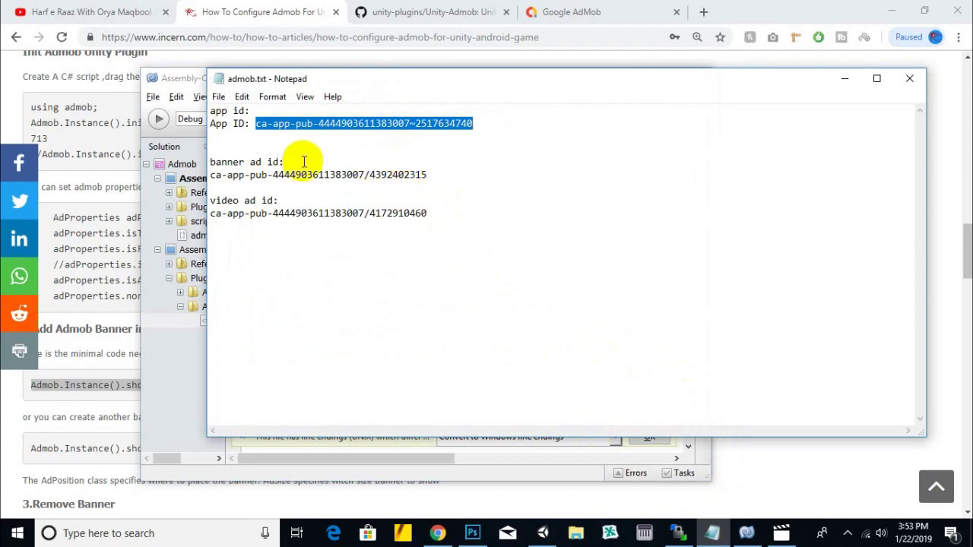
drag(430, 175, 200, 178)
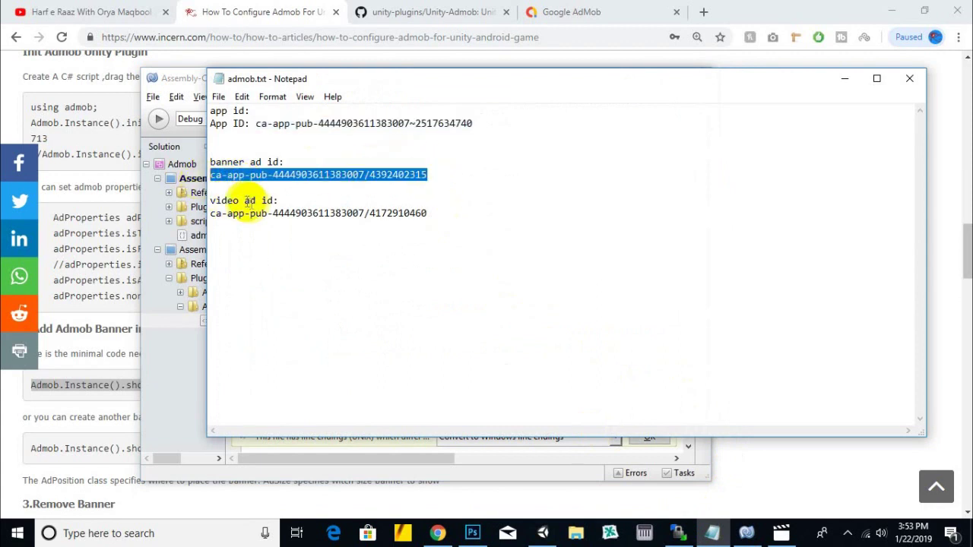
click(176, 79)
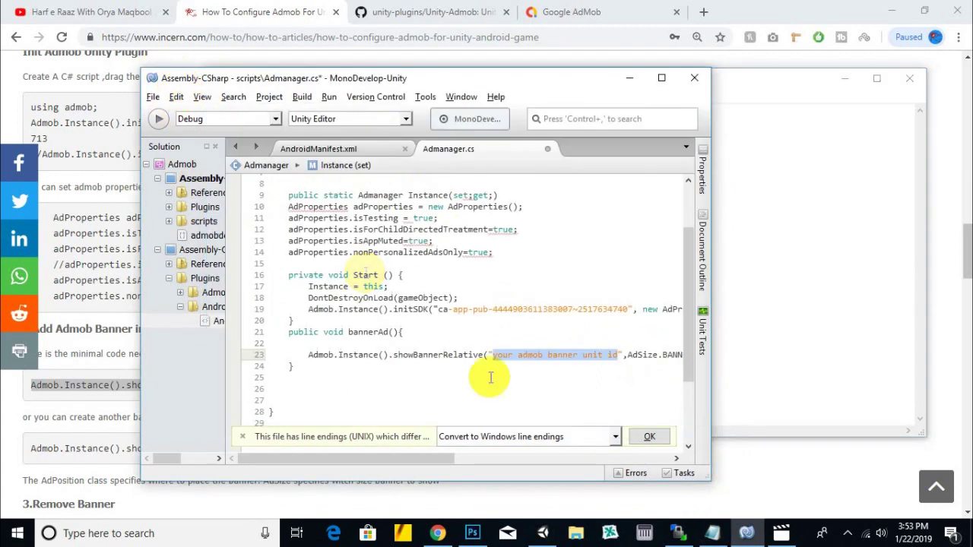
key(ctrl+v)
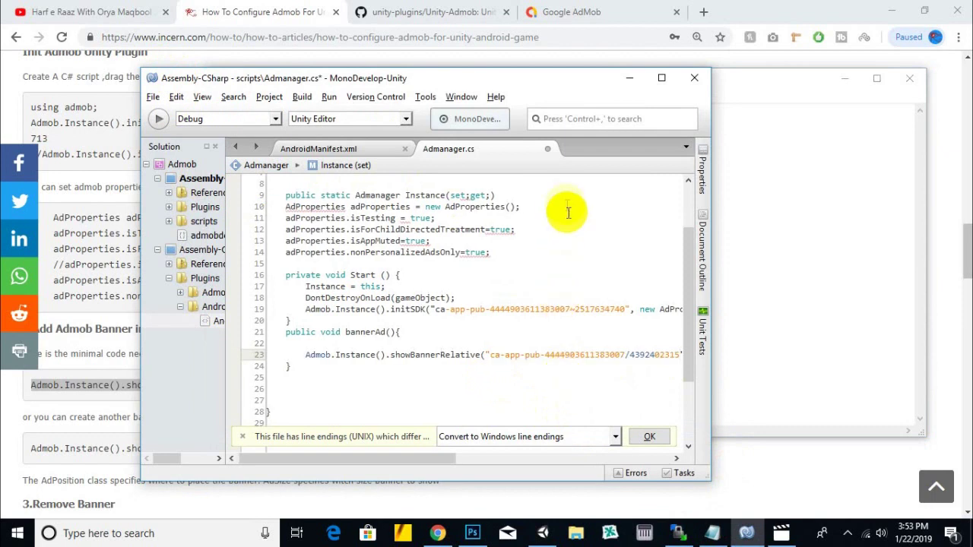
drag(419, 461, 576, 464)
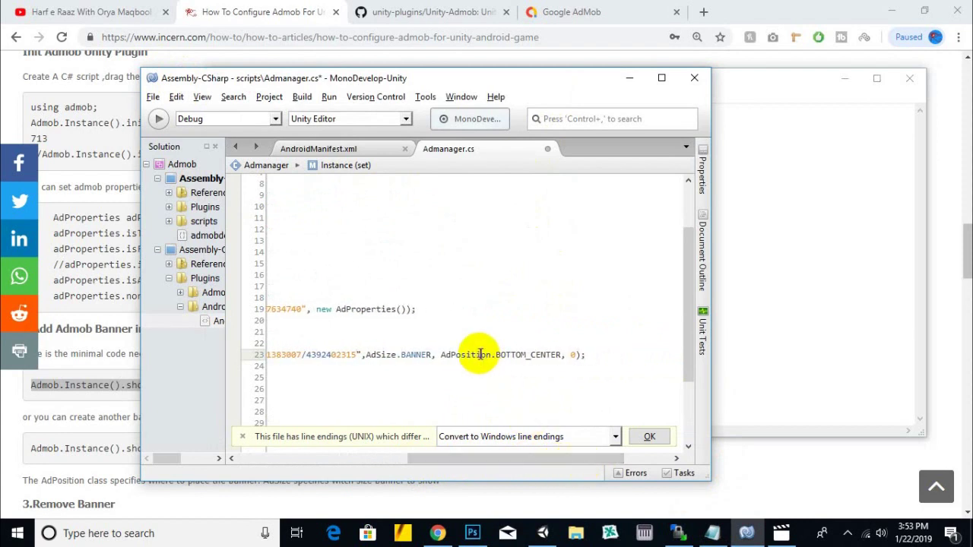
Change the bannerAd() position from AdPosition.BOTTOM_CENTER to AdPosition.TOP_CENTER.
drag(443, 355, 495, 354)
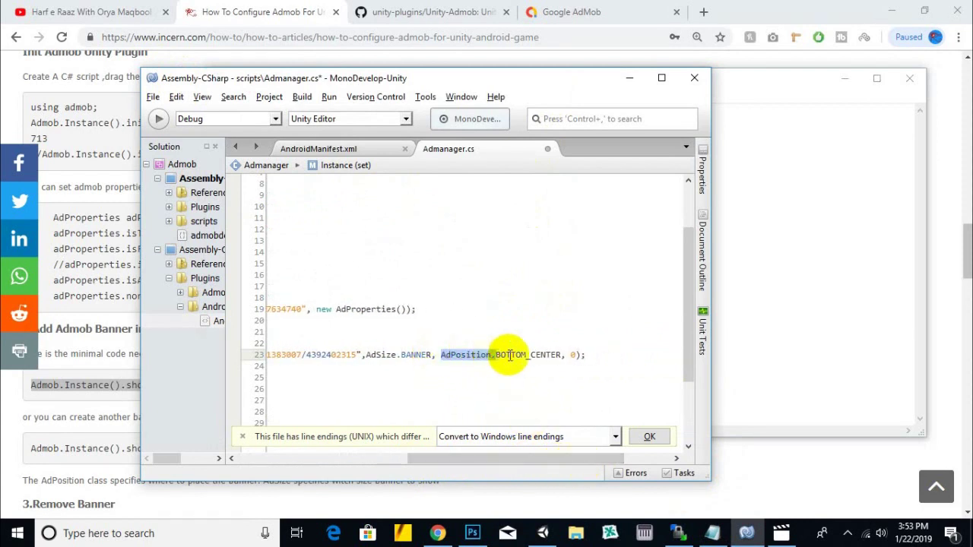
click(517, 355)
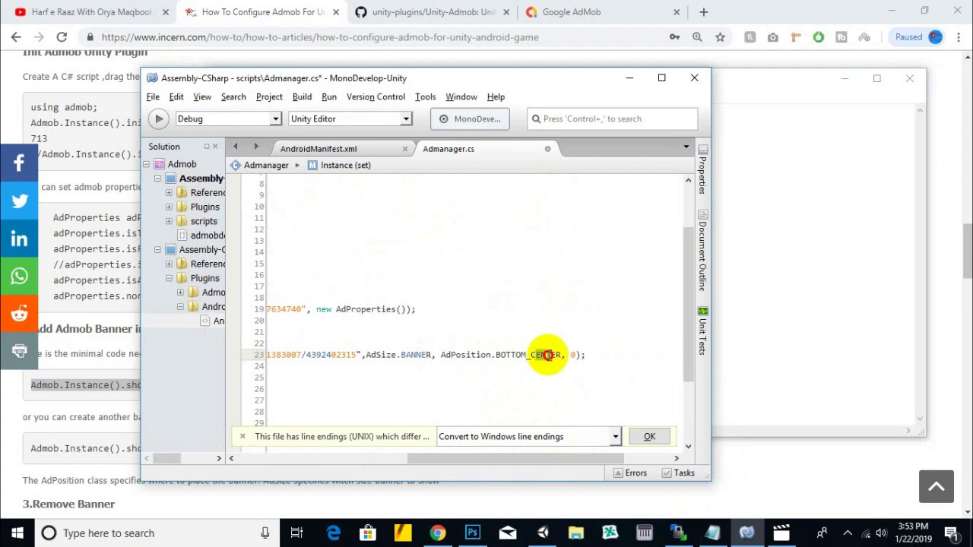
drag(560, 355, 531, 355)
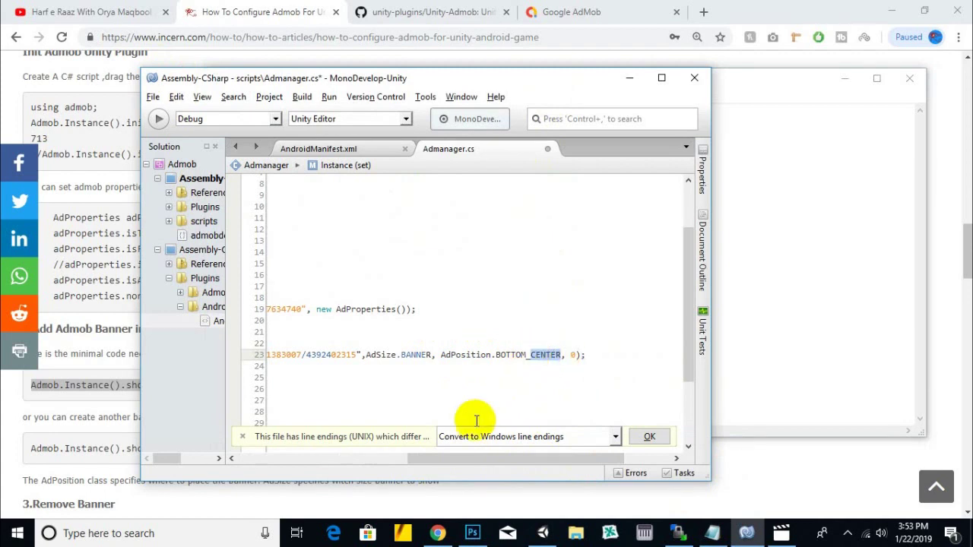
text(TOP)
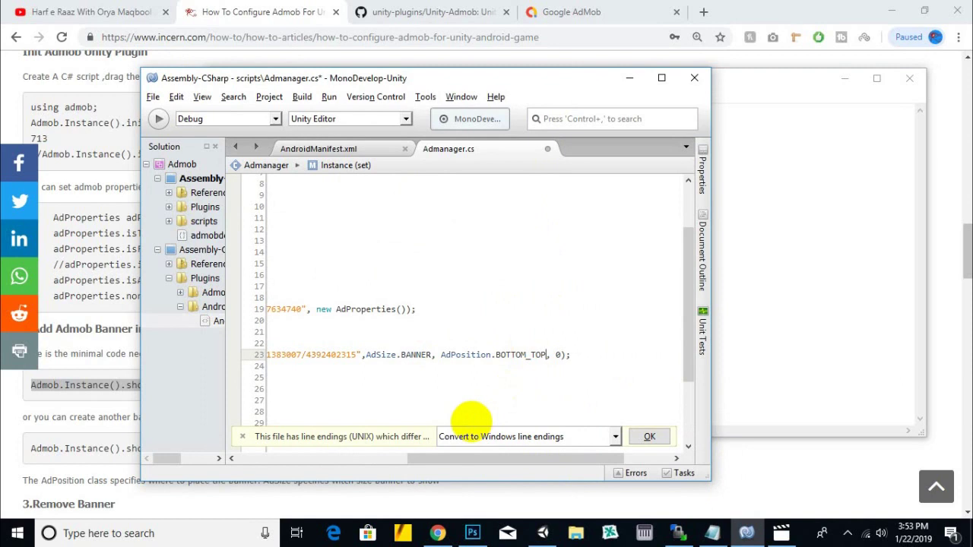
key(ctrl+z)
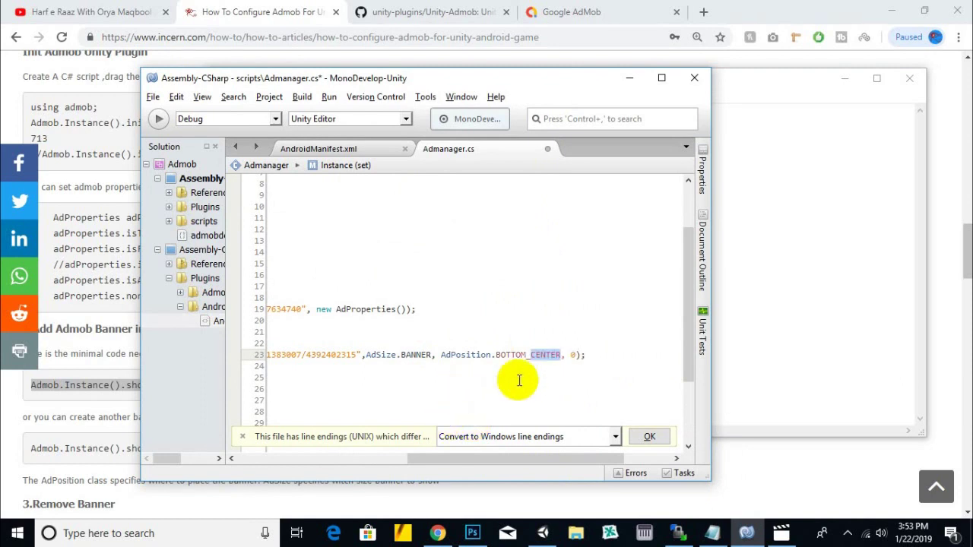
drag(526, 356, 493, 356)
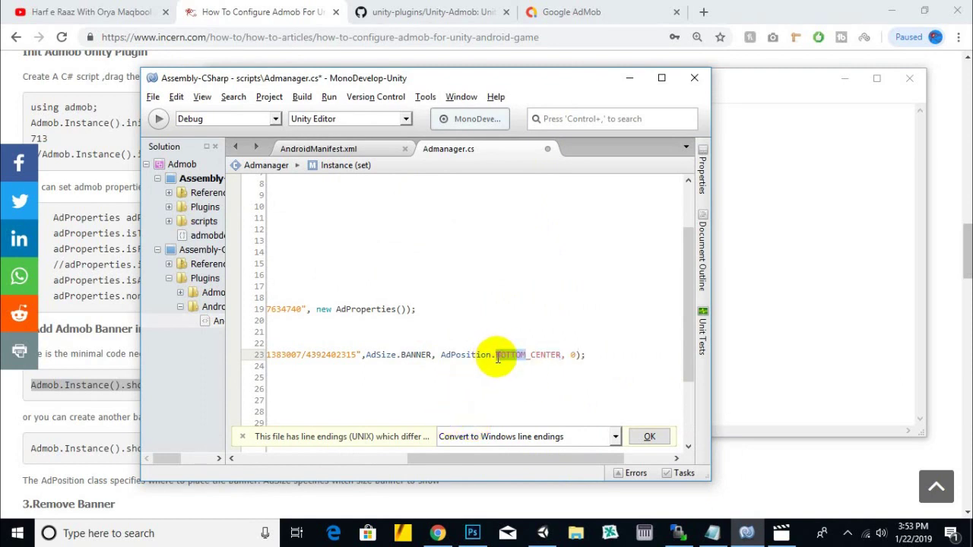
text(T)
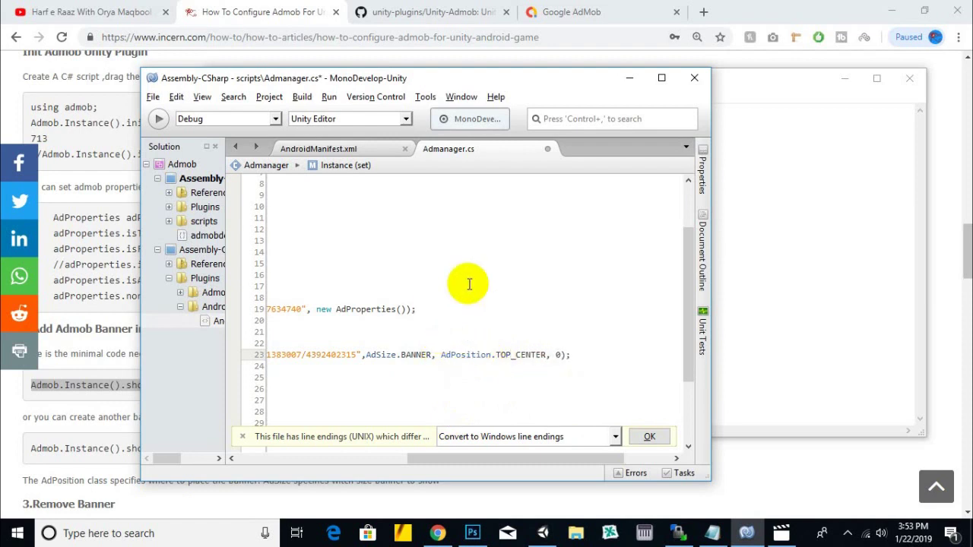
click(558, 355)
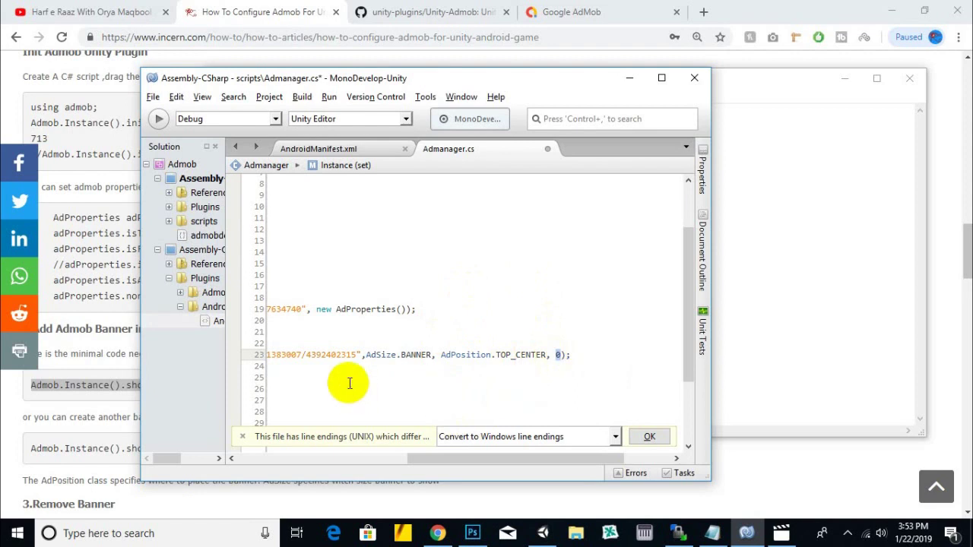
text(5)
drag(423, 363, 29, 375)
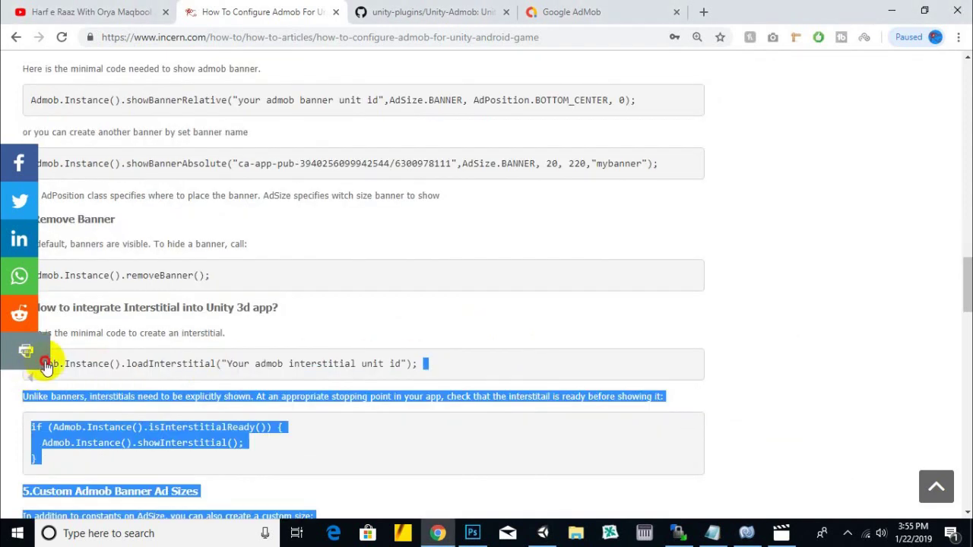
Narrow the article selection to the Admob.Instance().loadInterstitial(...) code line.
drag(29, 376, 43, 362)
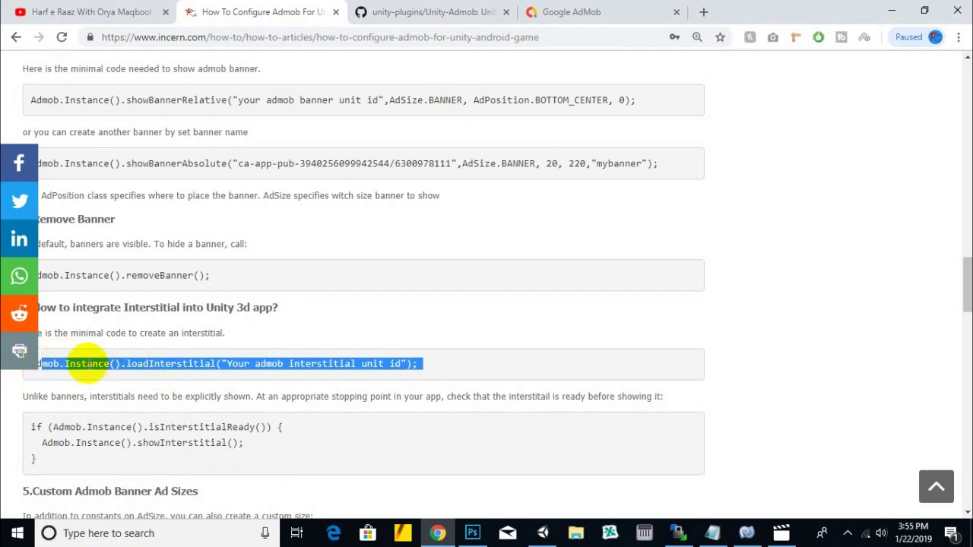
scroll(108, 330, up, 1)
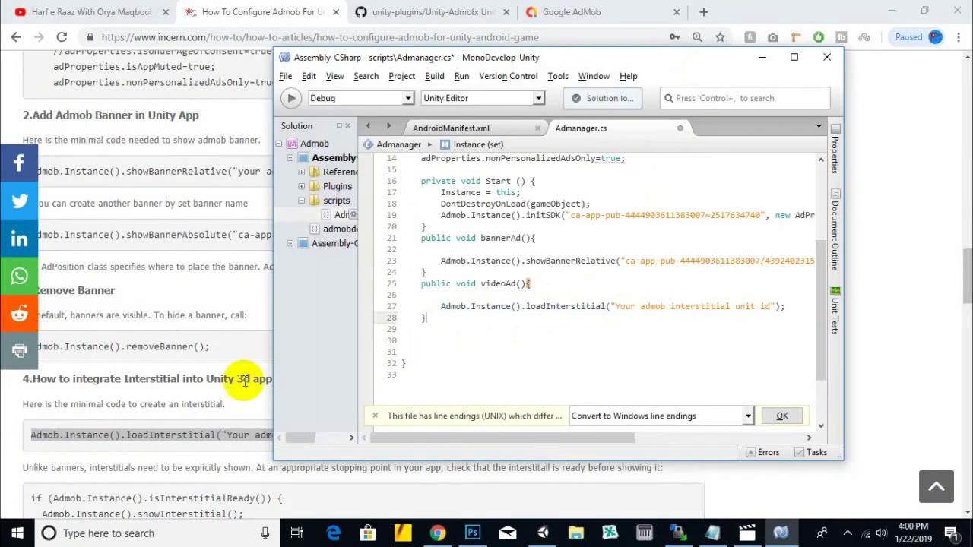
Insert a blank line between the bannerAd() and videoAd() methods.
click(521, 283)
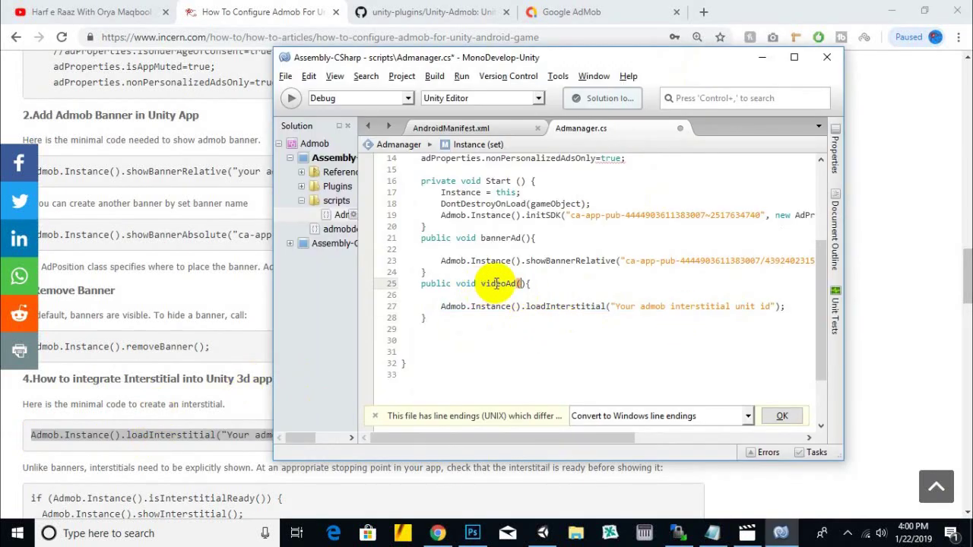
click(491, 272)
key(Return)
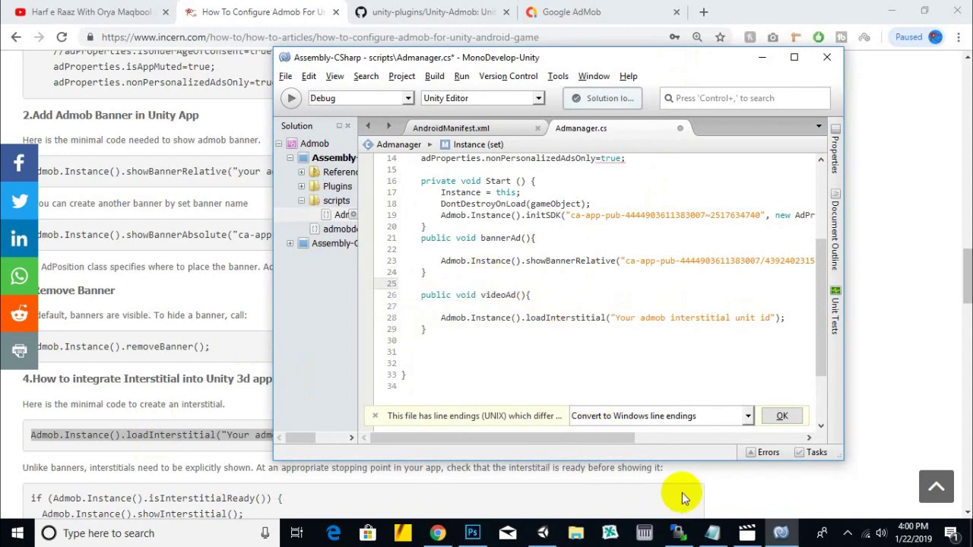
Replace the interstitial unit id placeholder in videoAd() with the video ad unit ID from admob.txt.
click(713, 536)
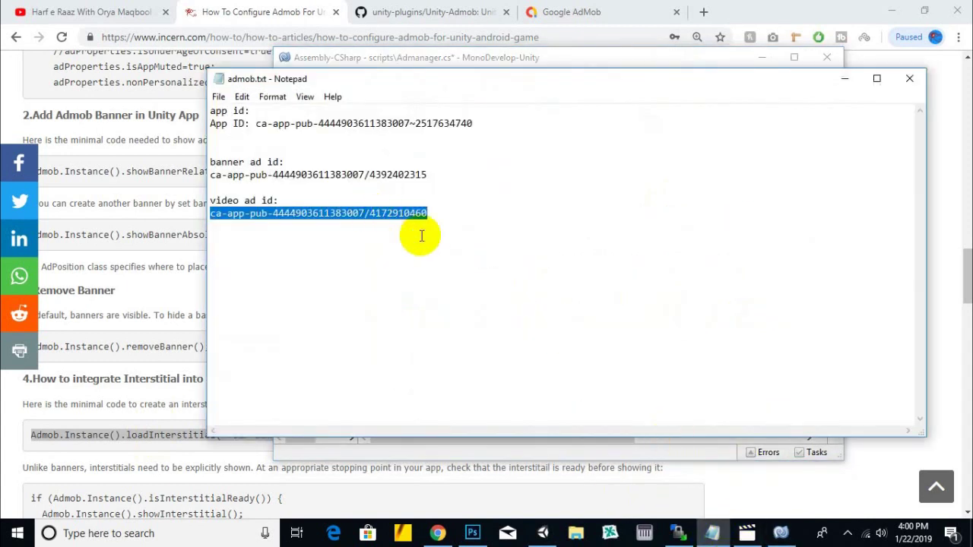
right_click(394, 217)
click(426, 257)
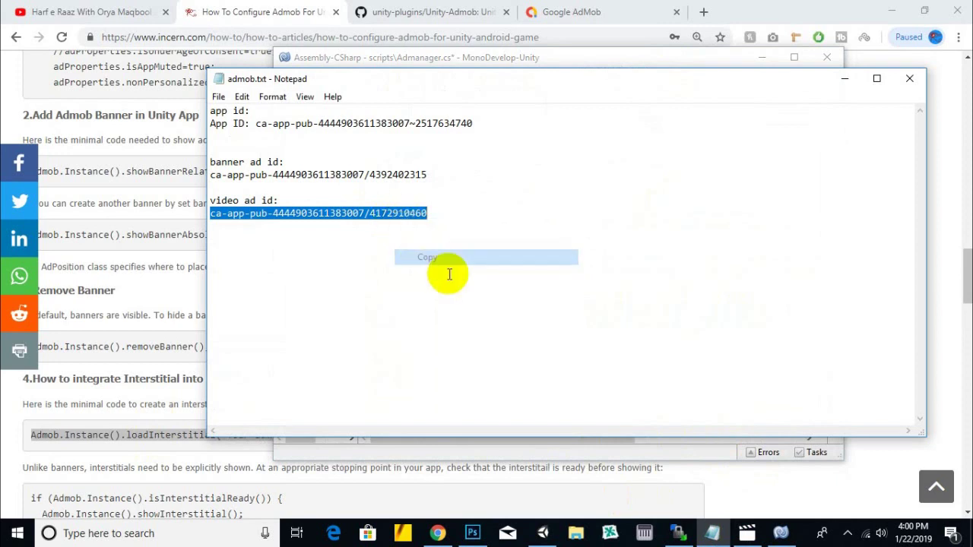
click(672, 451)
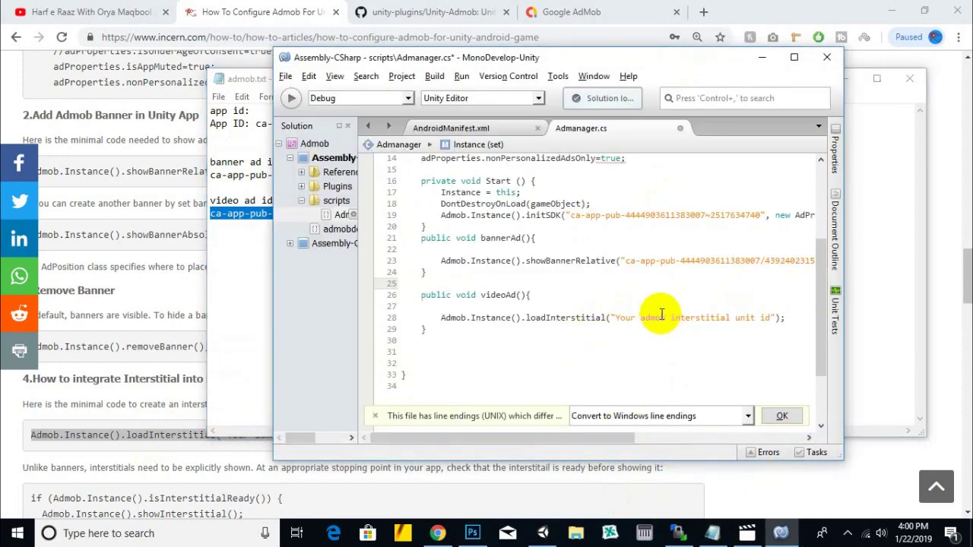
drag(617, 318, 771, 318)
key(ctrl+v)
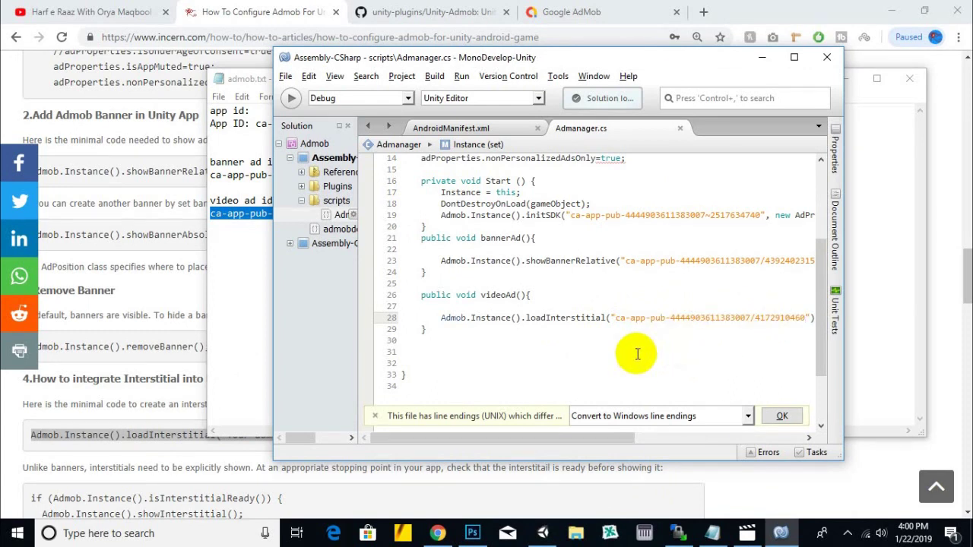
click(233, 6)
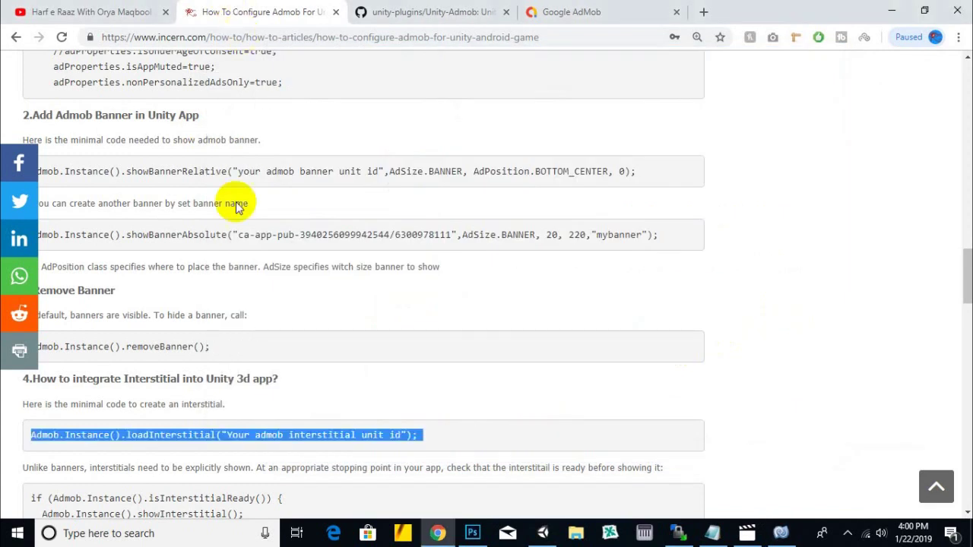
Declare 'public string bannerAd;' and 'public string videoAd;' above the Instance property.
scroll(214, 360, down, 2)
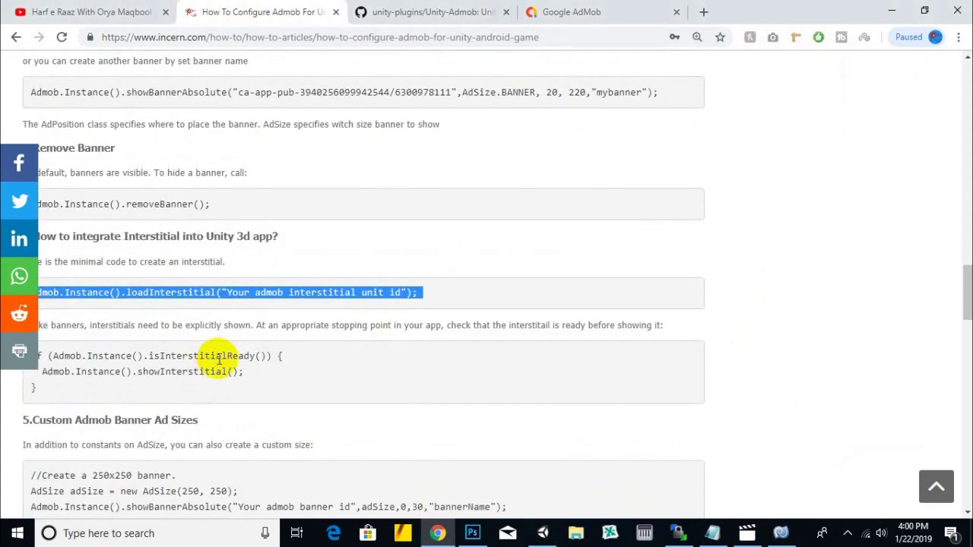
scroll(219, 359, up, 2)
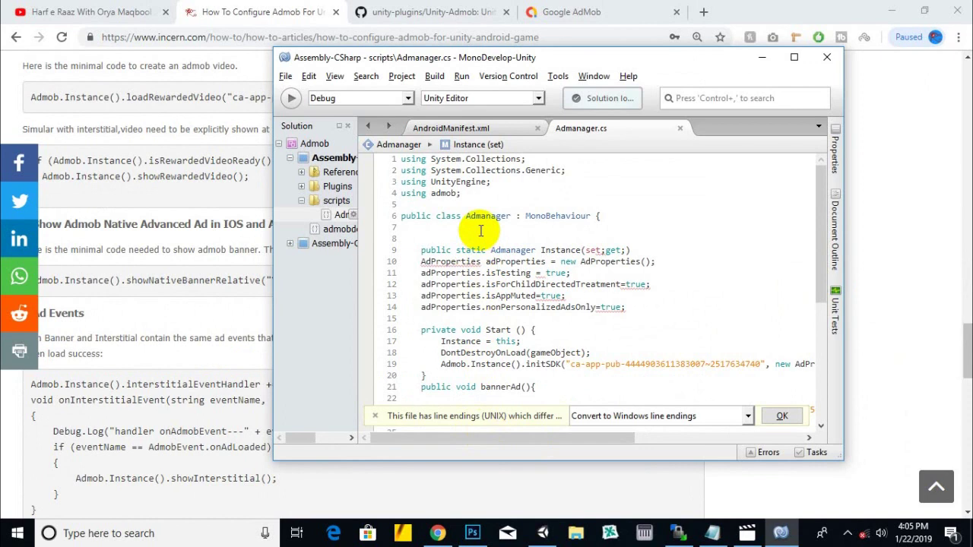
click(481, 230)
click(472, 240)
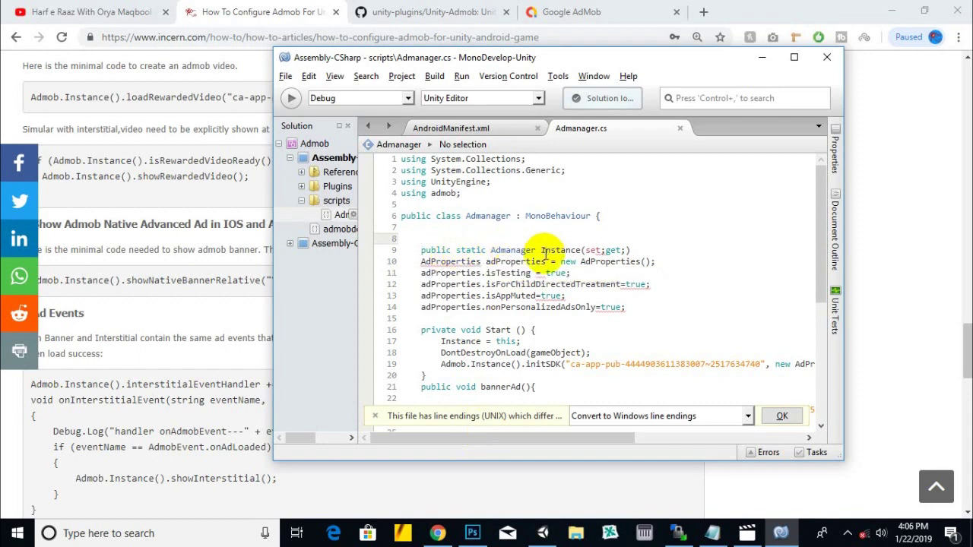
text(publ)
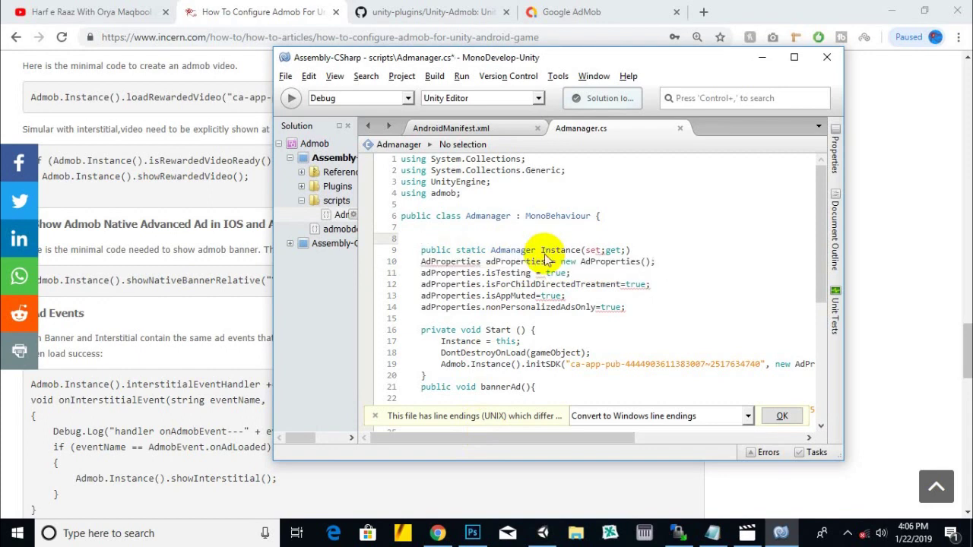
text(ic string bannerAd;)
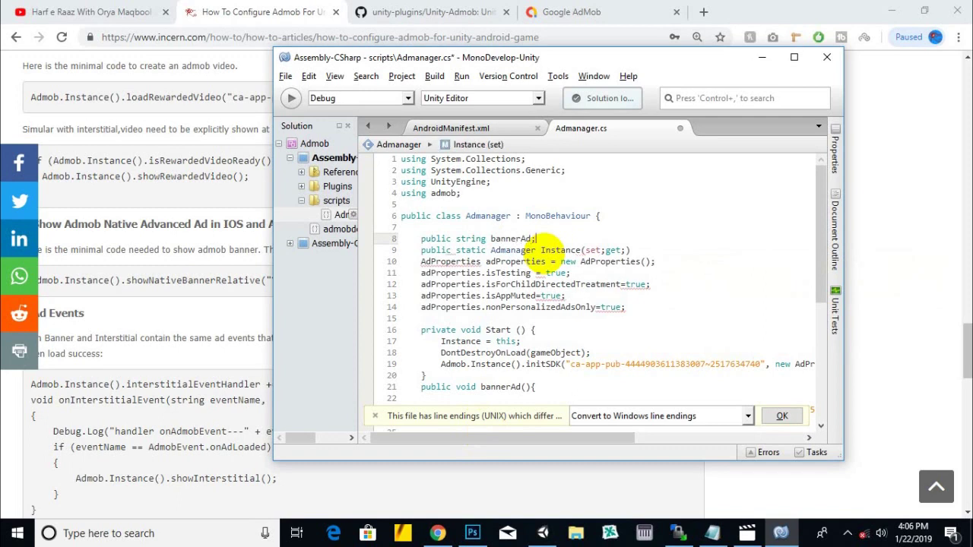
key(Return)
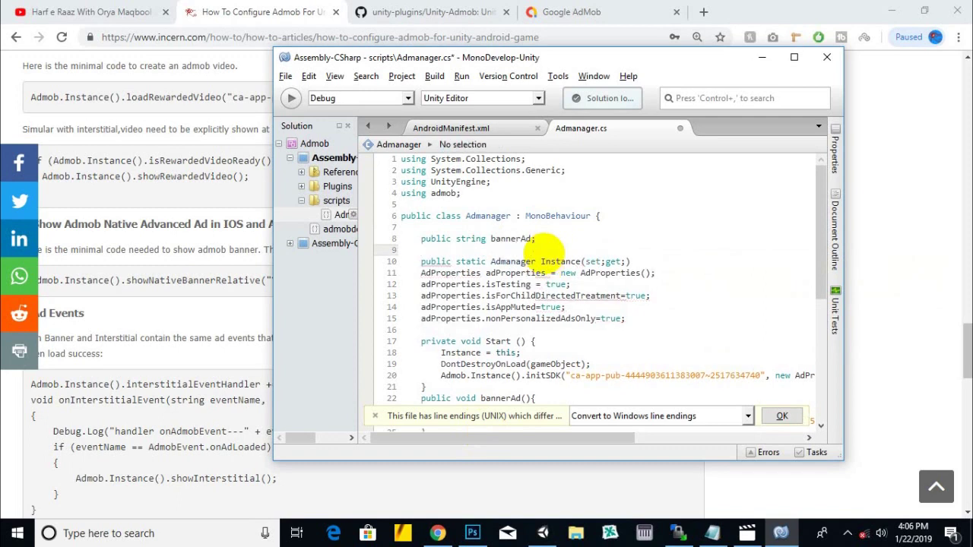
text(publi)
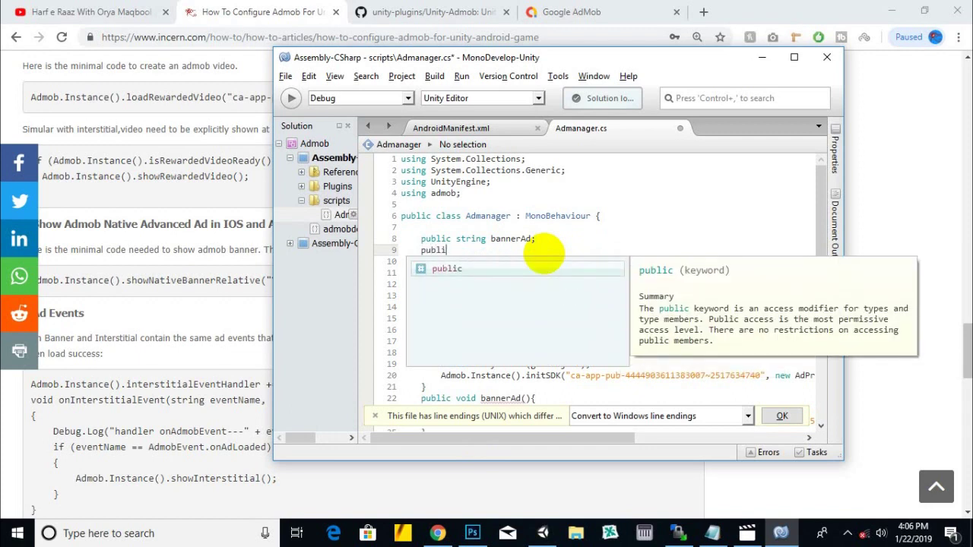
text(c string videoAd;)
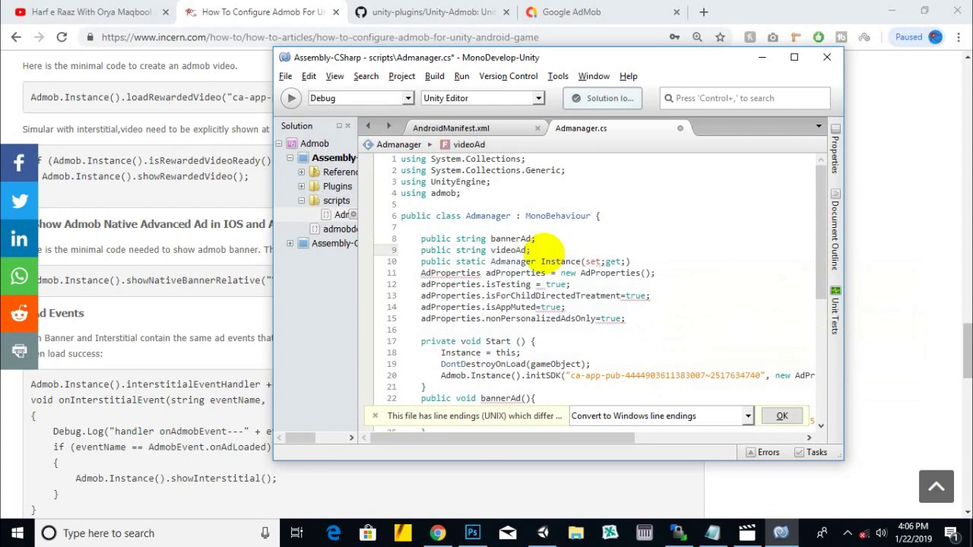
In Unity, attach the admobdemo script to the Admanager object.
click(543, 533)
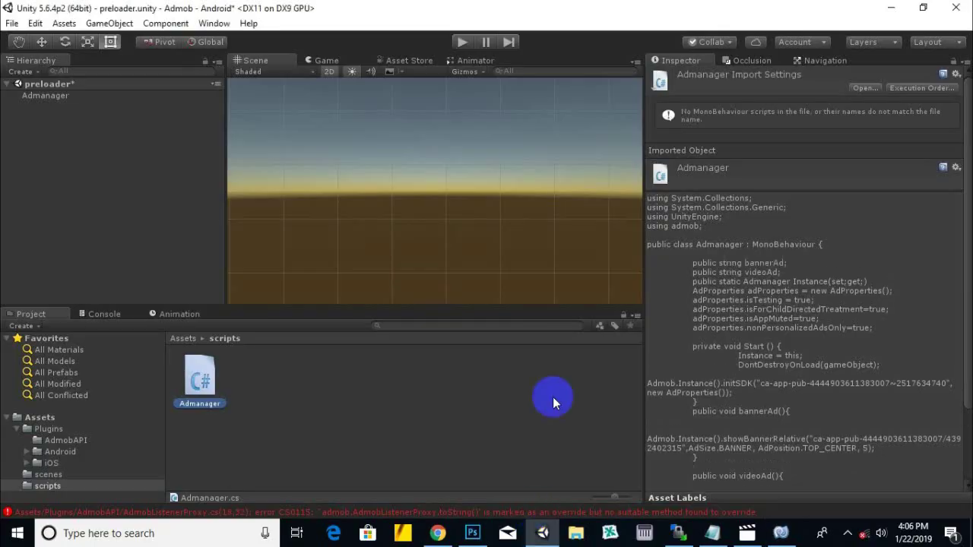
click(186, 338)
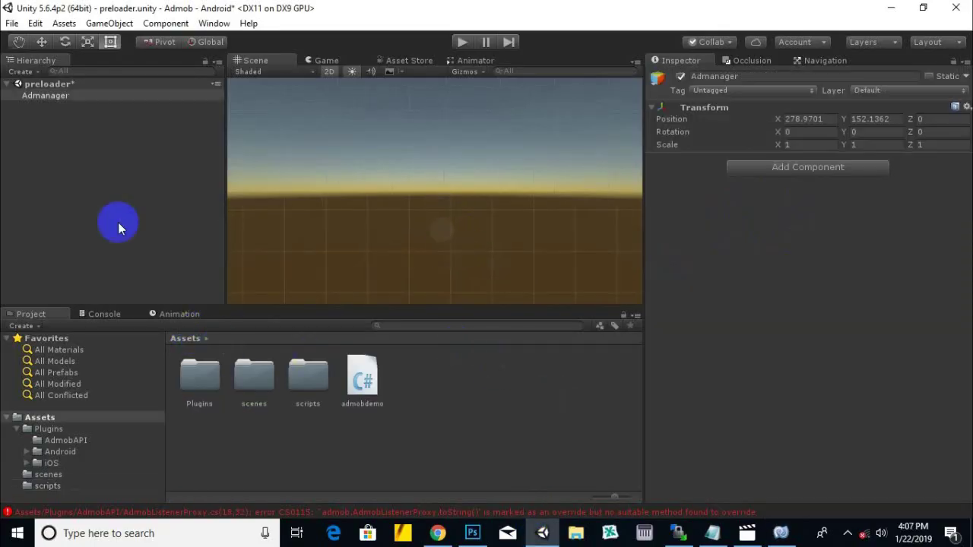
drag(350, 391, 44, 96)
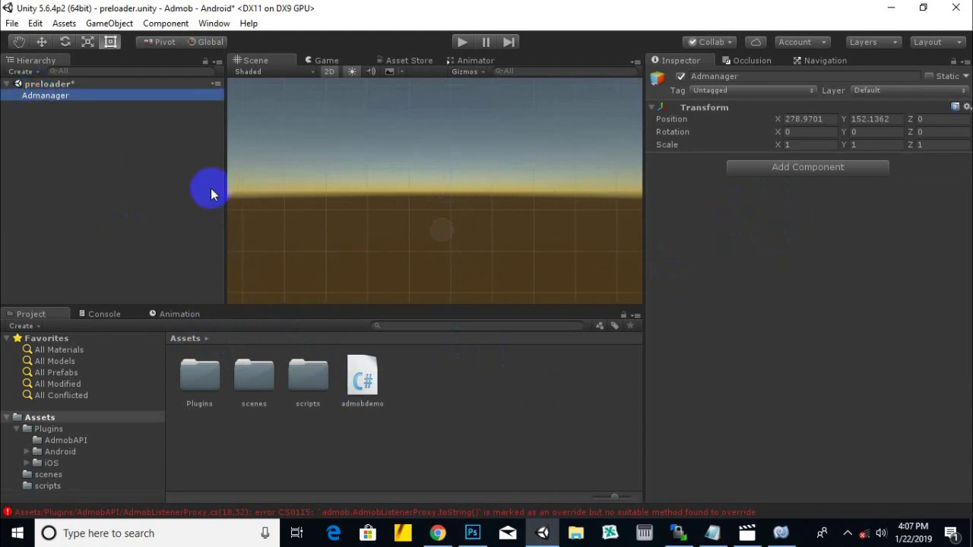
drag(315, 229, 346, 224)
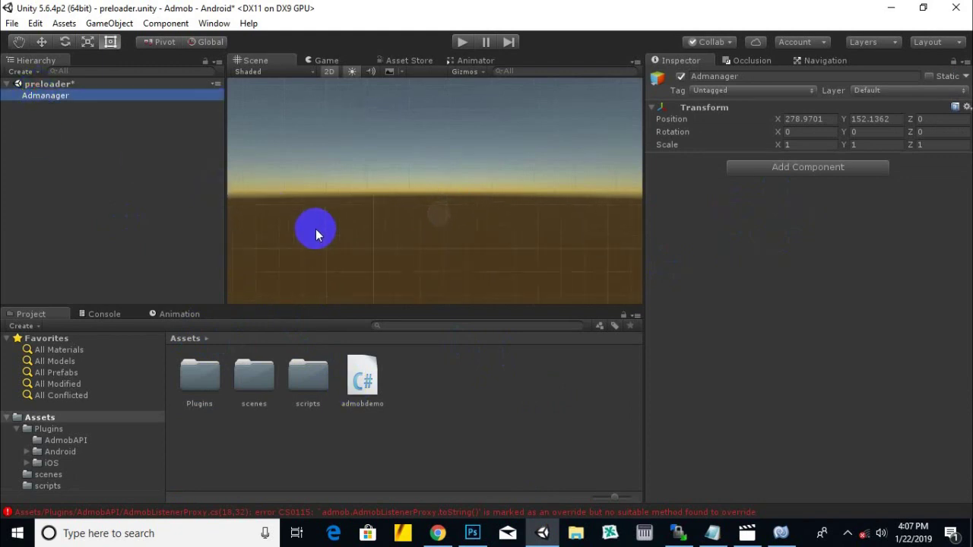
middle_drag(347, 225, 348, 235)
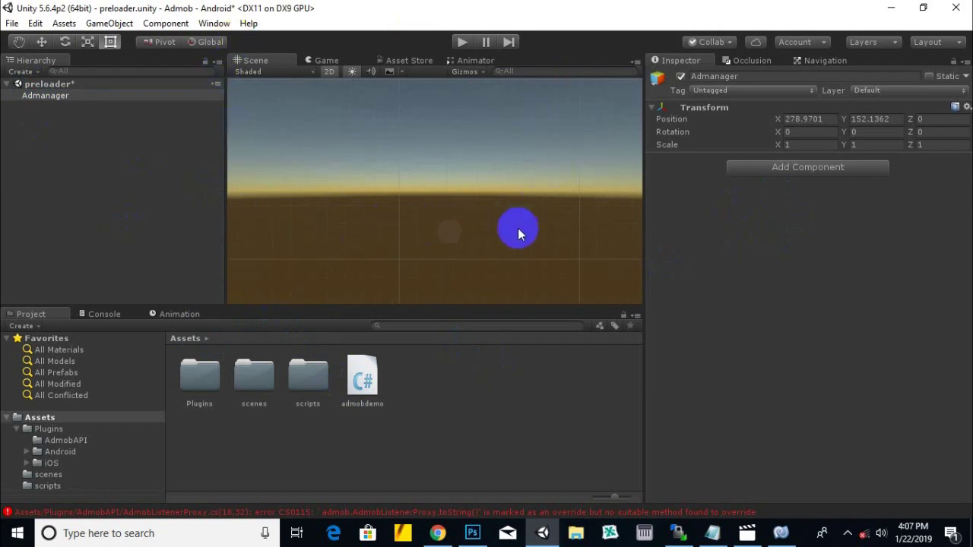
middle_drag(508, 226, 486, 218)
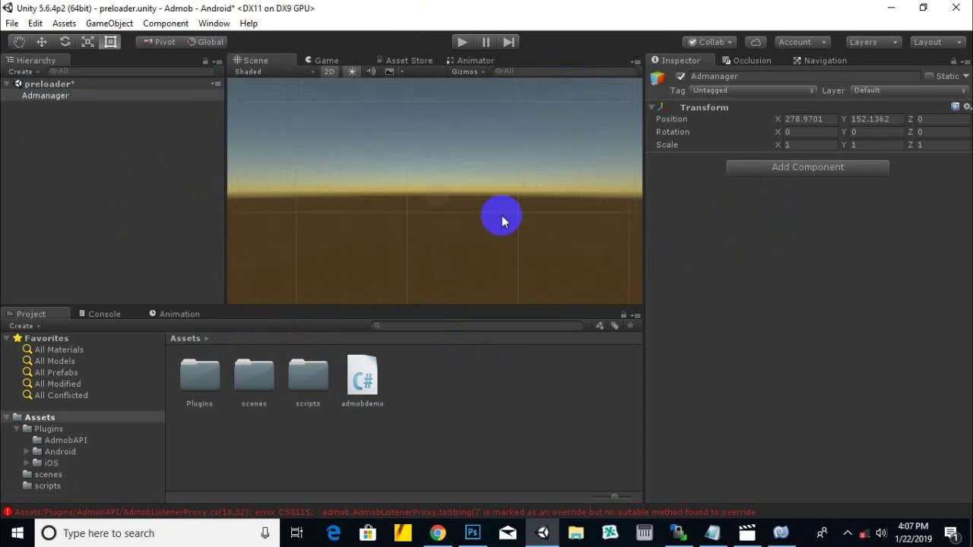
middle_drag(505, 220, 485, 188)
key(t)
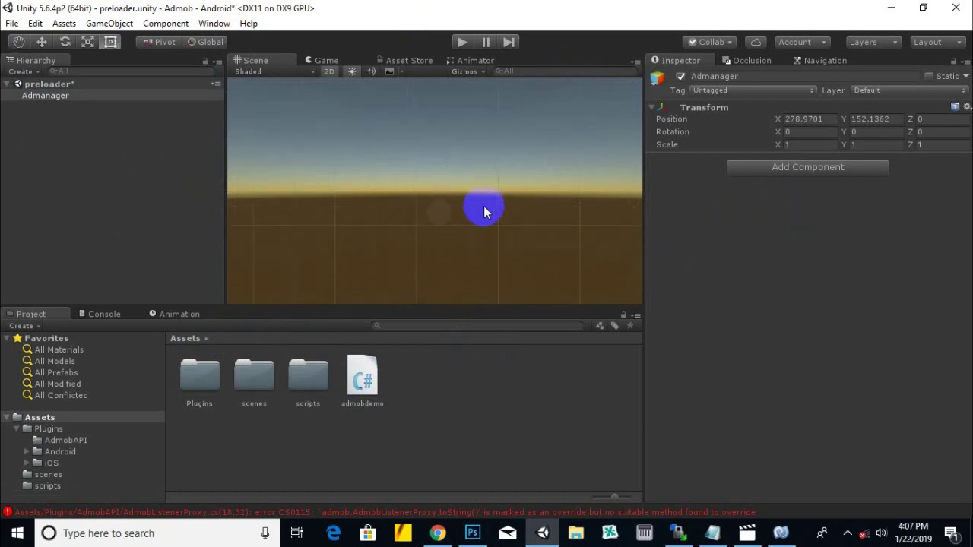
Open the preloader scene from the scenes folder, saving the modified scene when prompted.
double_click(252, 376)
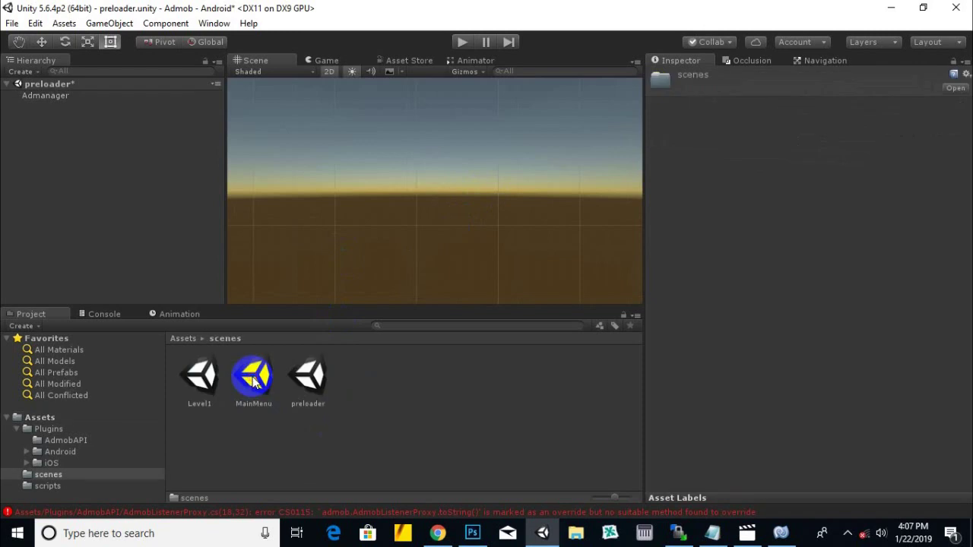
click(199, 377)
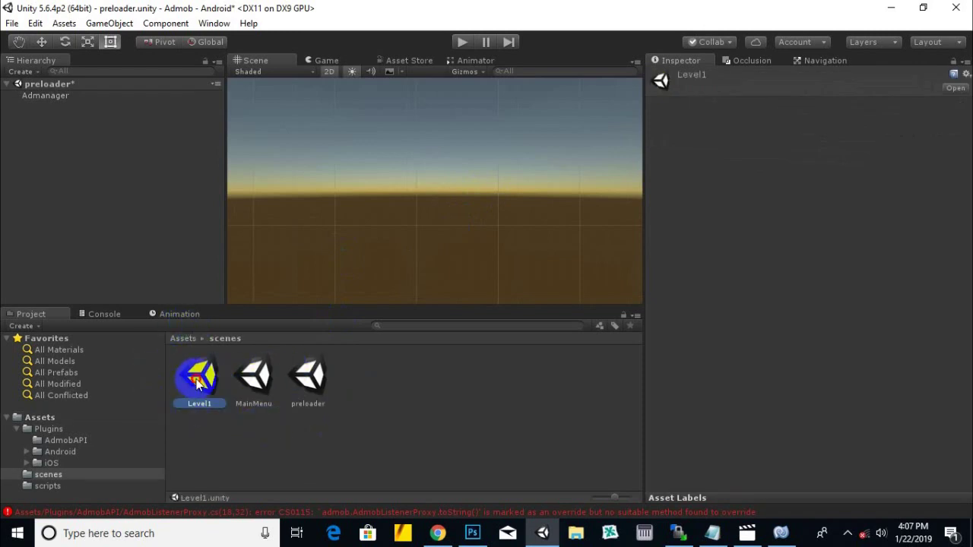
click(249, 426)
click(307, 380)
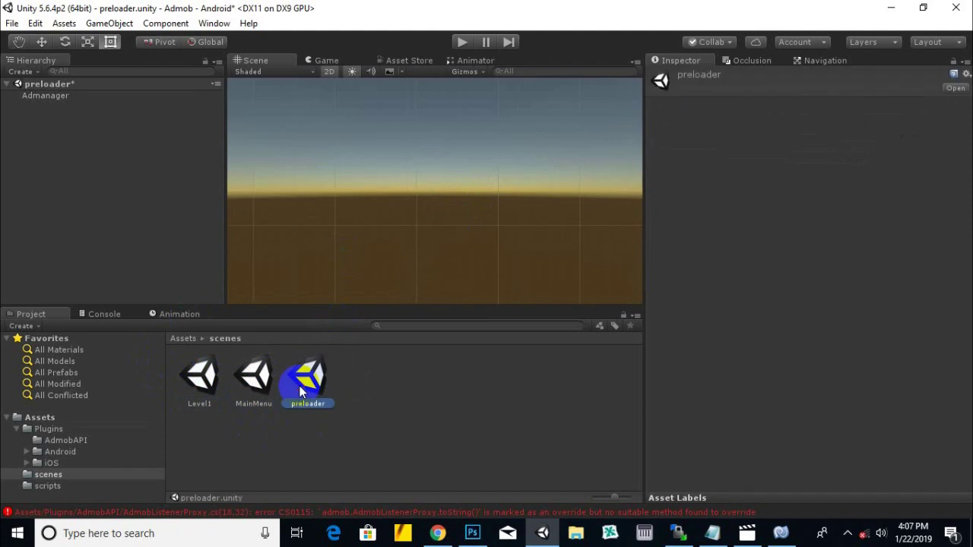
double_click(312, 384)
click(480, 296)
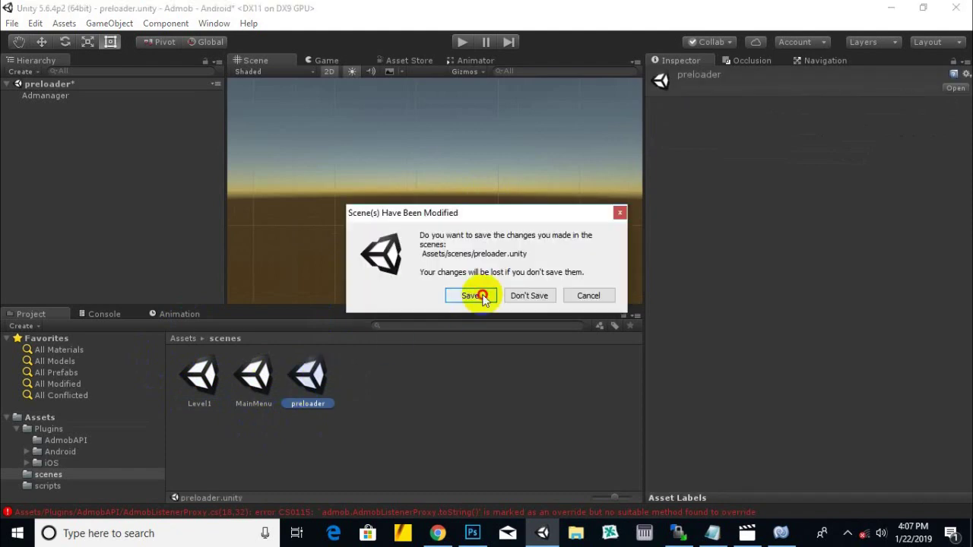
right_click(95, 178)
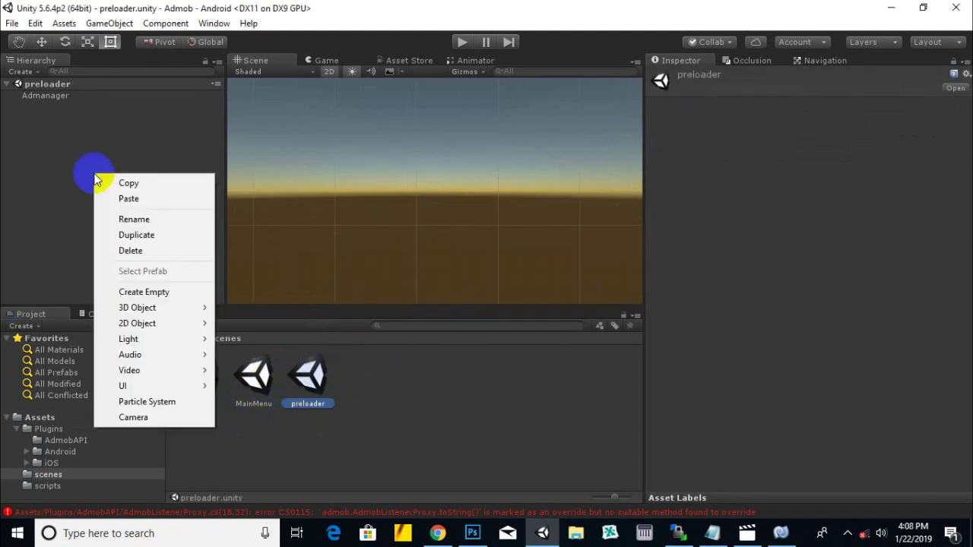
mouse_move(190, 388)
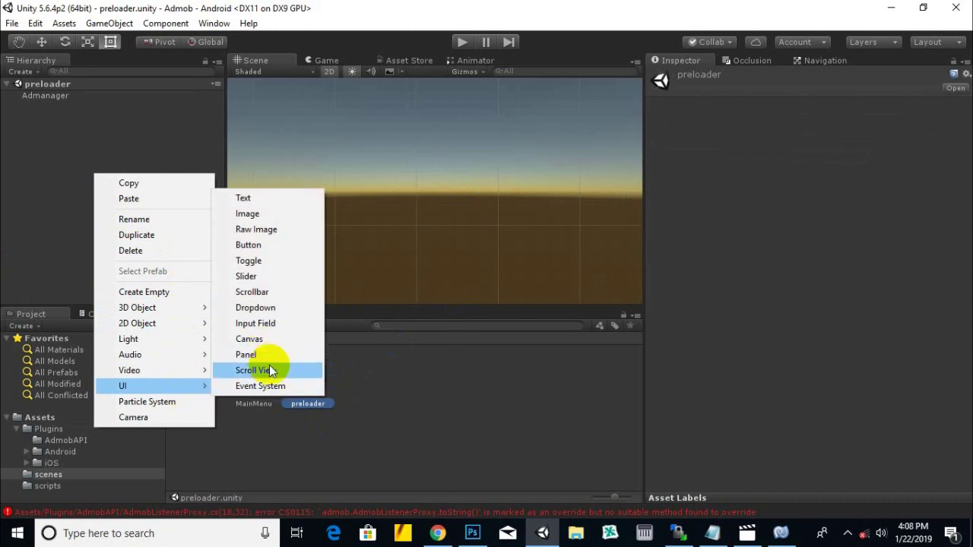
key(Escape)
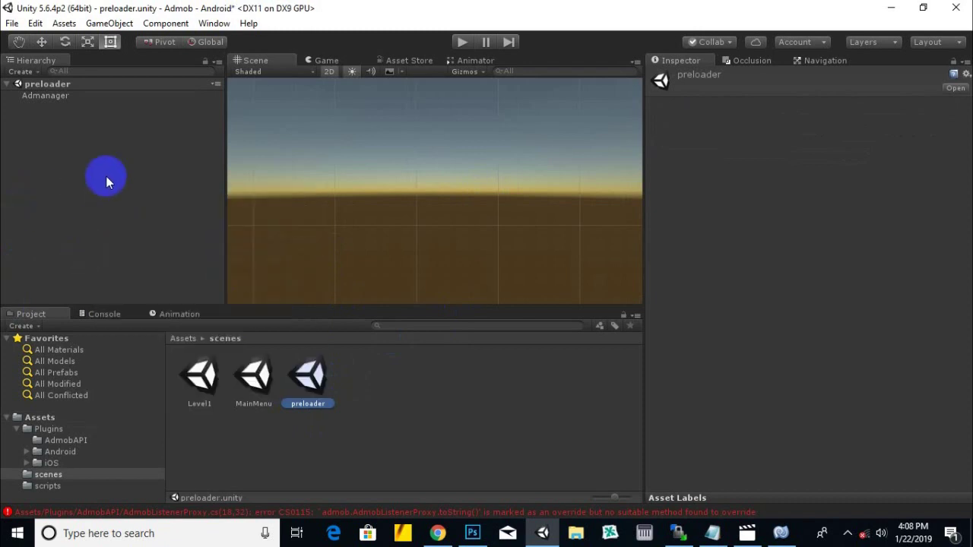
right_click(47, 120)
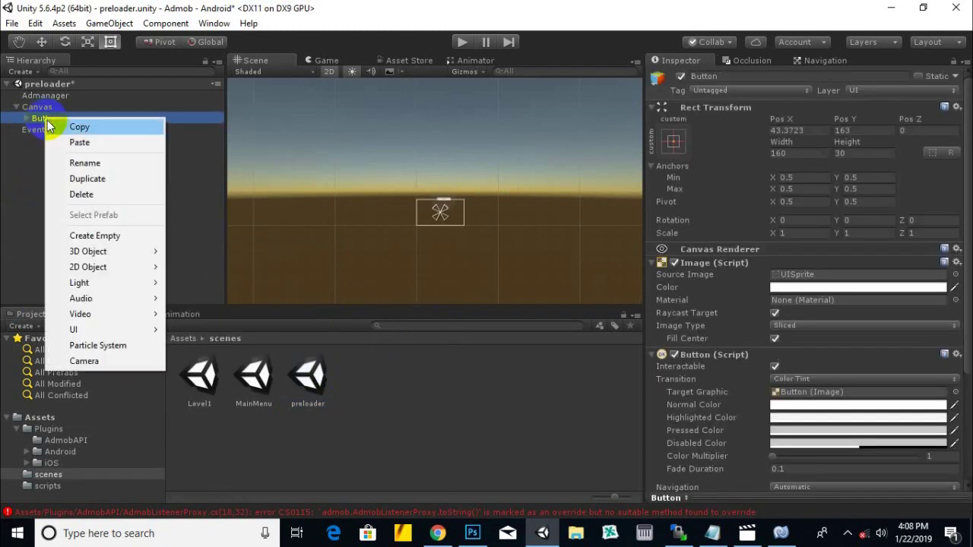
click(76, 163)
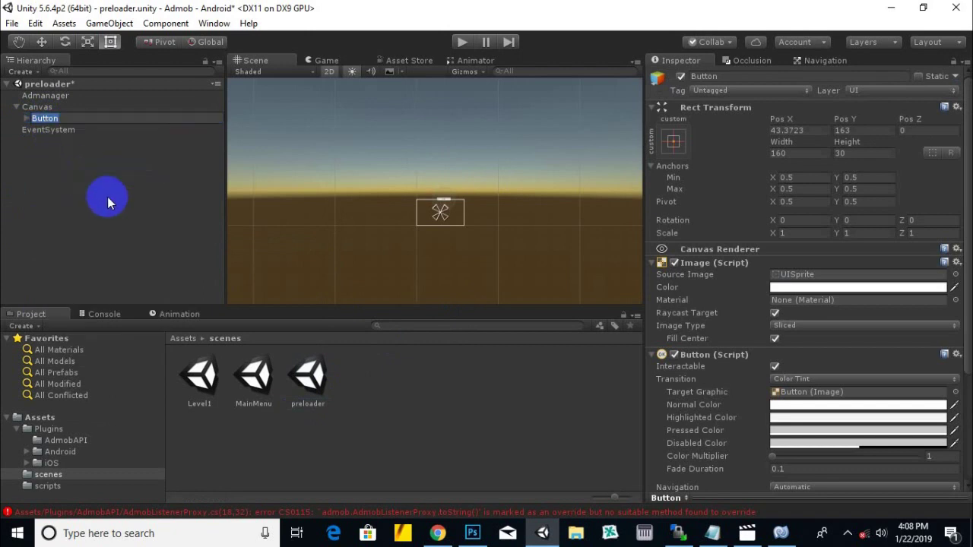
click(108, 197)
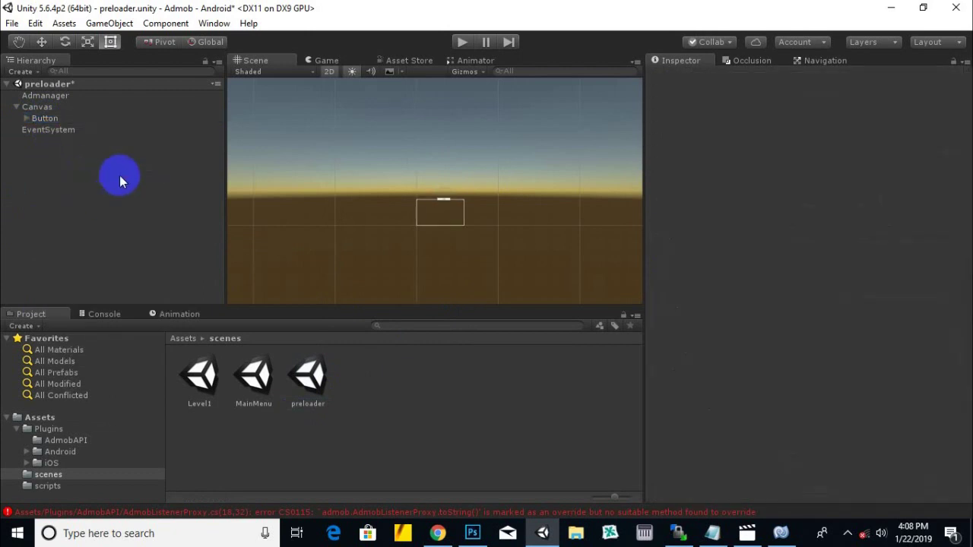
right_click(45, 119)
click(70, 167)
text(start)
key(Return)
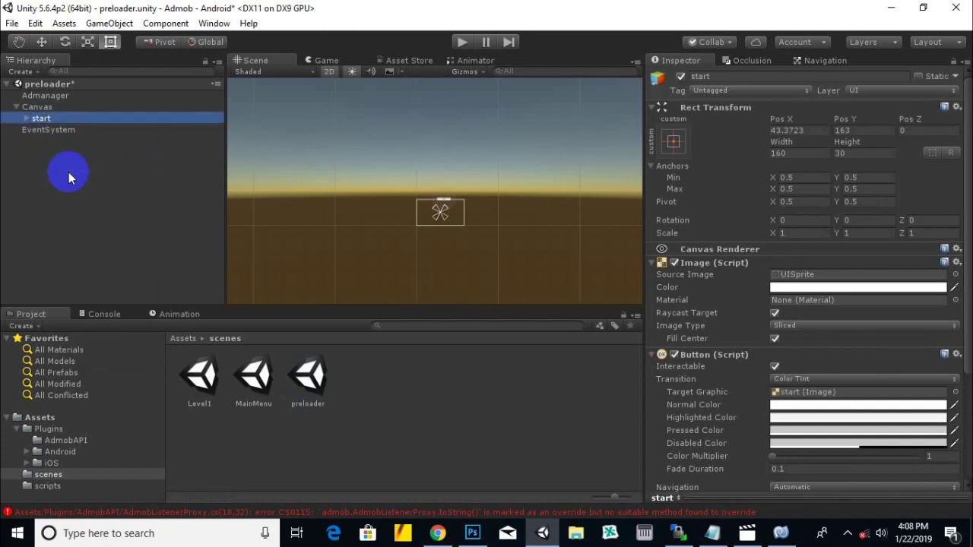
scroll(465, 224, up, 2)
scroll(457, 213, up, 1)
scroll(461, 217, up, 2)
scroll(461, 219, up, 2)
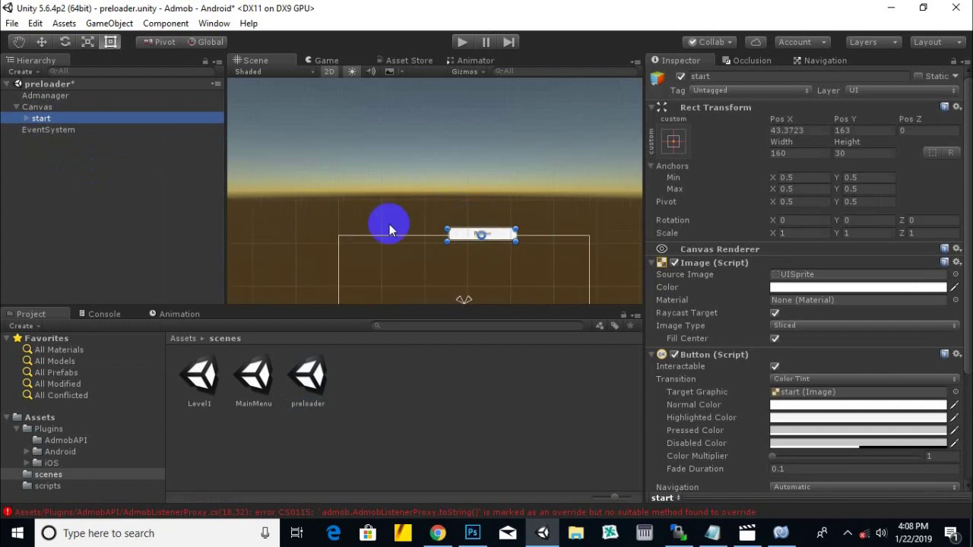
middle_drag(389, 225, 343, 150)
click(333, 71)
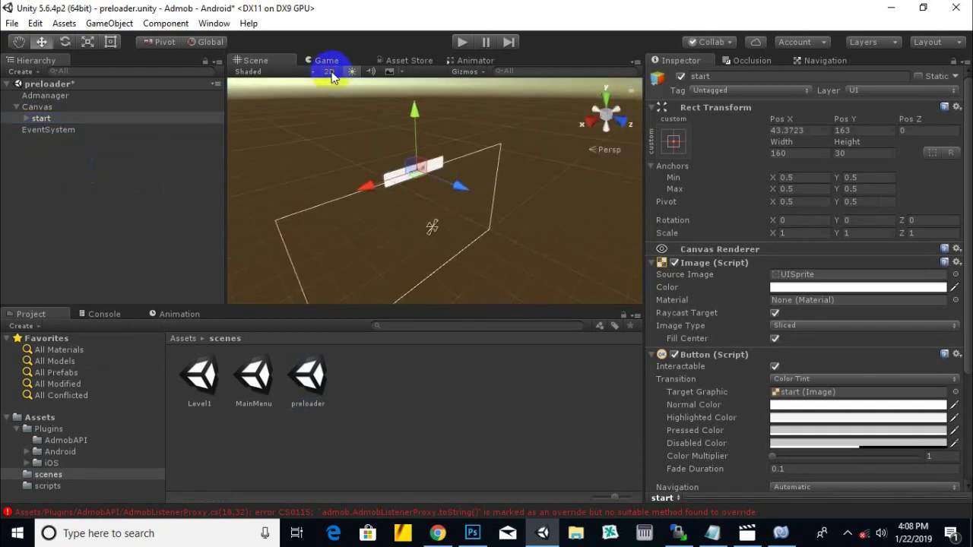
scroll(445, 175, up, 1)
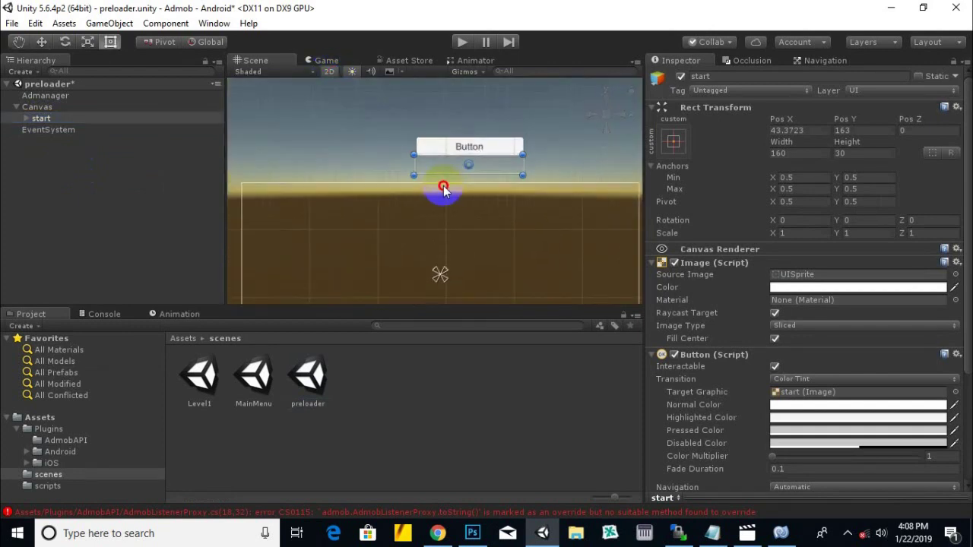
key(ctrl+z)
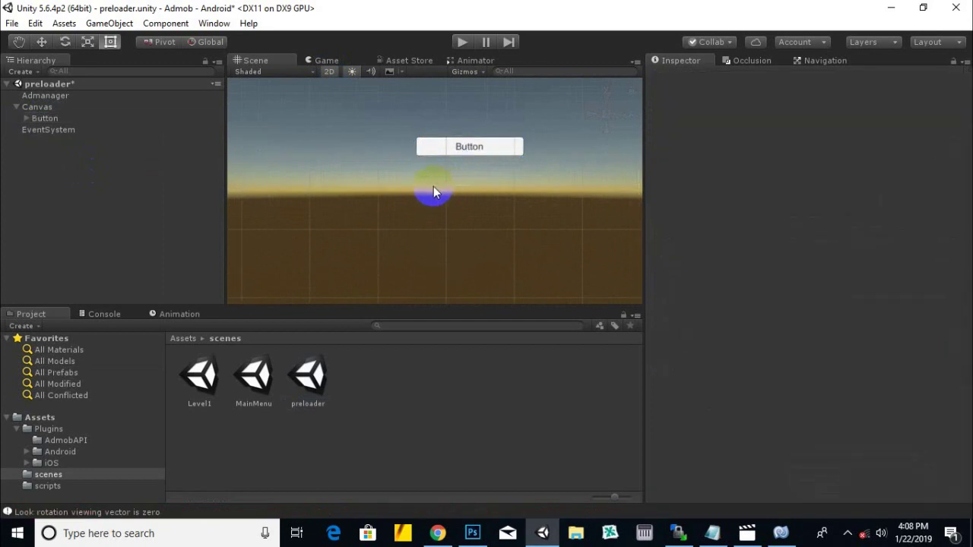
key(ctrl+z)
key(ctrl+z)
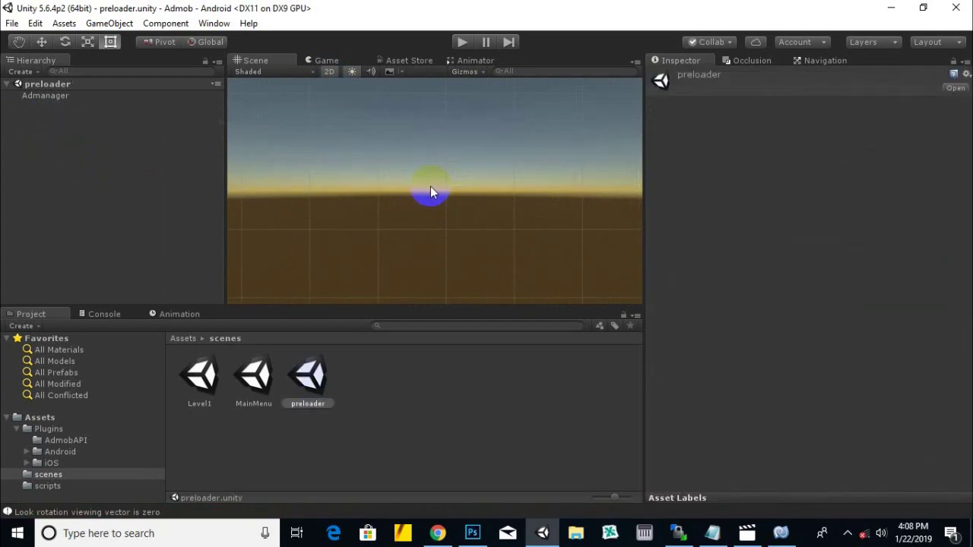
Add a UI Button on a new Canvas in the preloader scene and rename it 'start'.
right_click(70, 136)
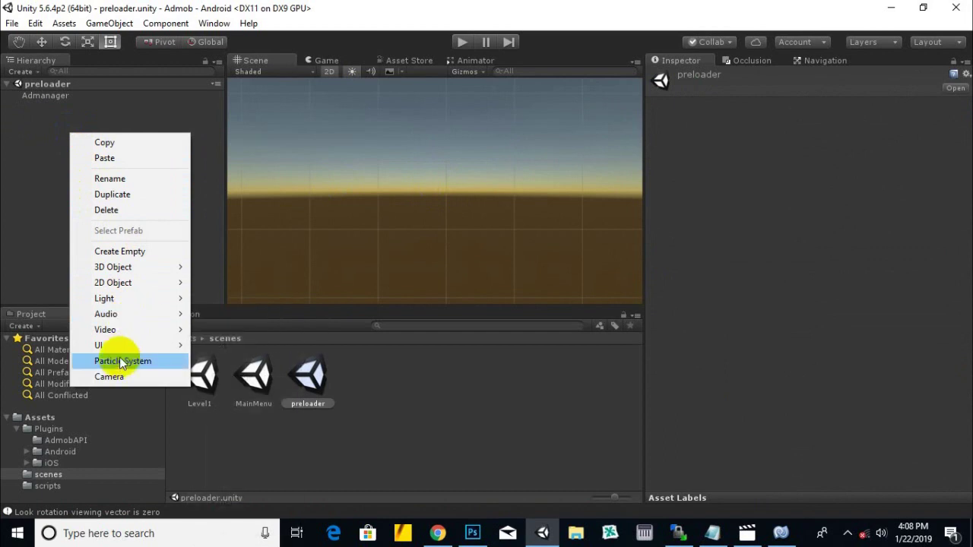
mouse_move(152, 345)
click(224, 392)
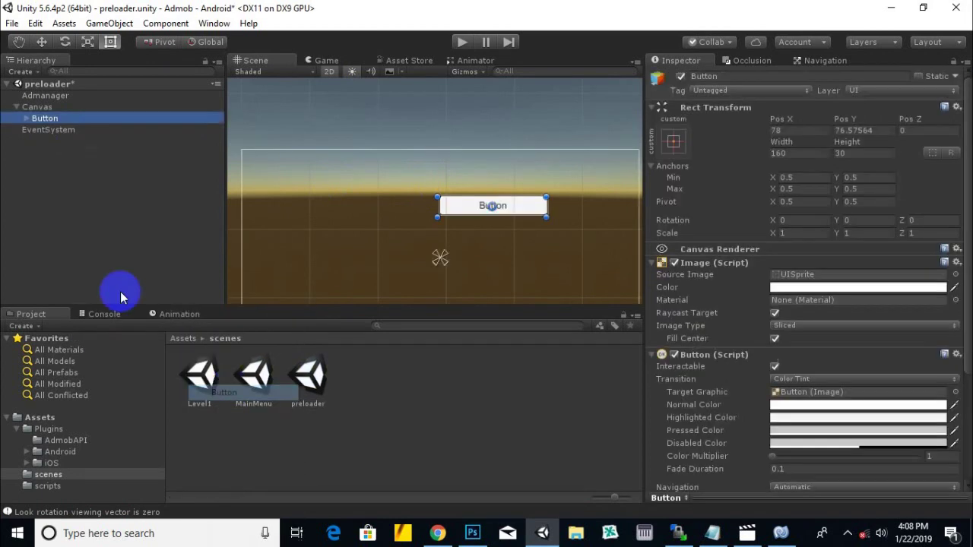
right_click(40, 120)
click(80, 163)
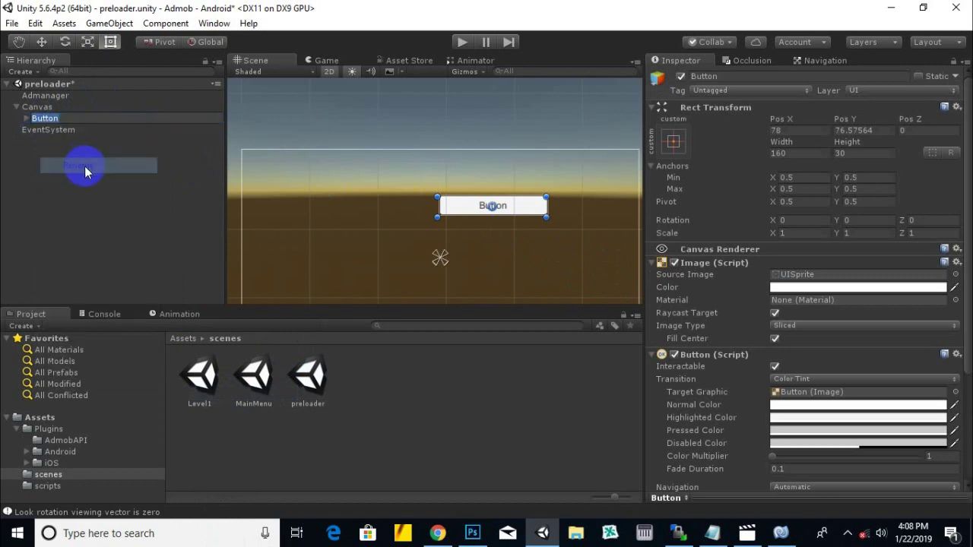
text(st)
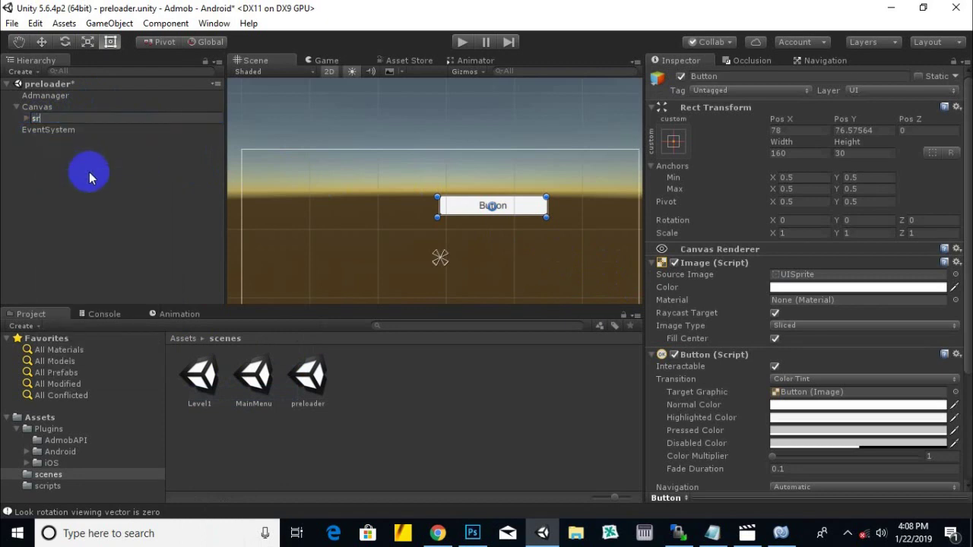
text(art)
key(Return)
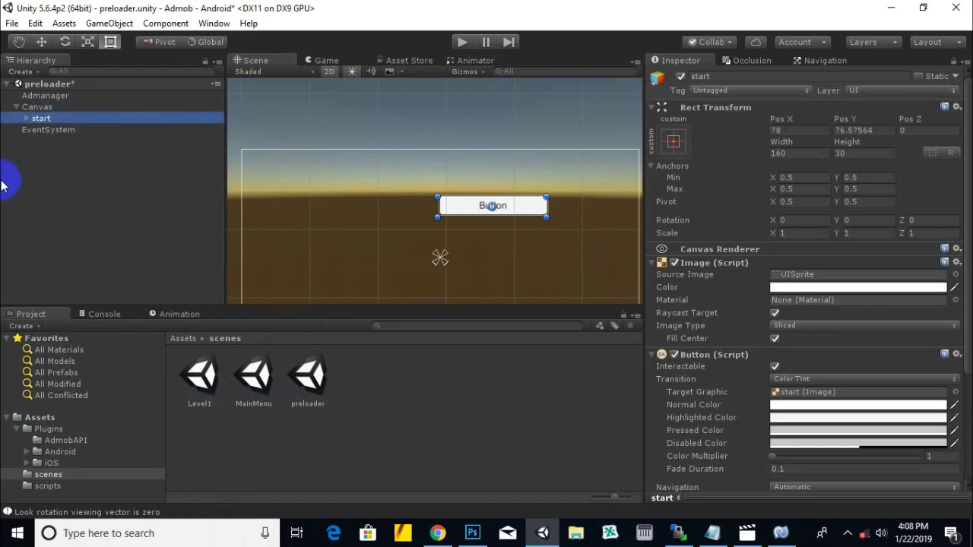
Change the start button's Text child label to read 'start'.
click(28, 119)
click(82, 128)
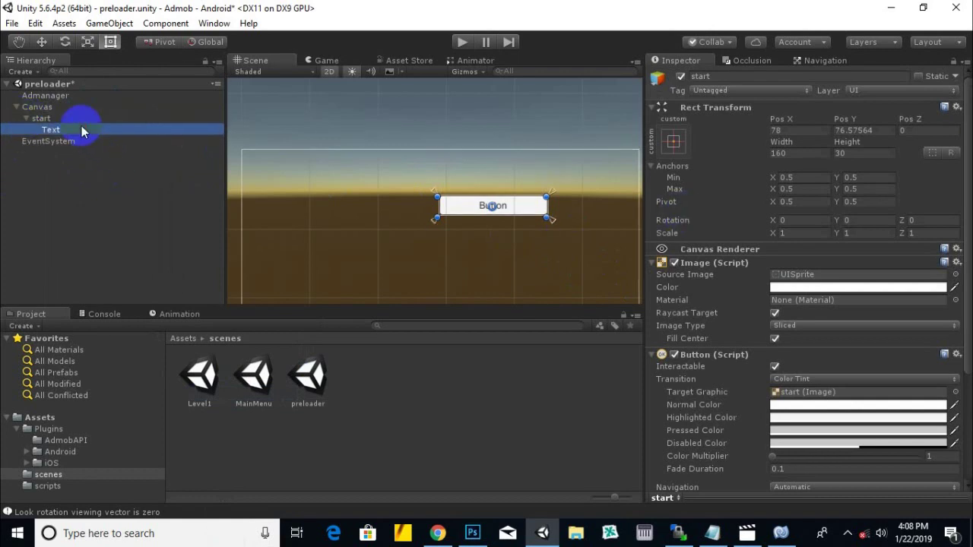
click(793, 295)
text(start)
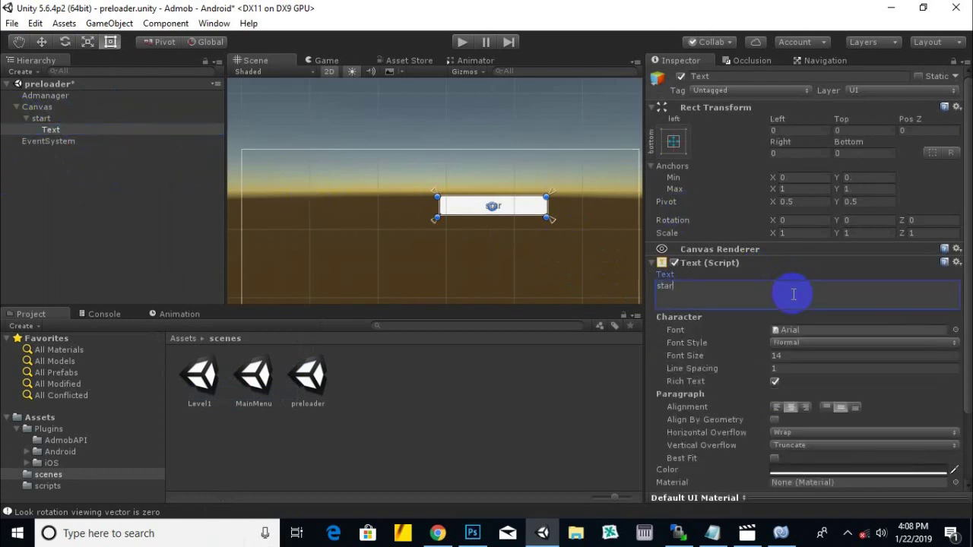
click(181, 340)
Create a C# script named startgame inside Assets/scripts and open it in MonoDevelop.
right_click(305, 383)
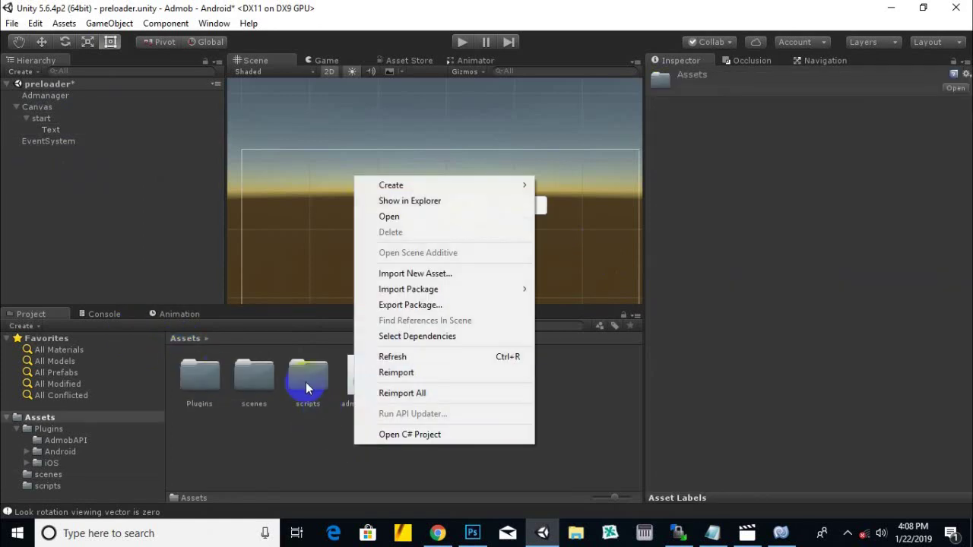
double_click(308, 379)
right_click(436, 314)
mouse_move(434, 175)
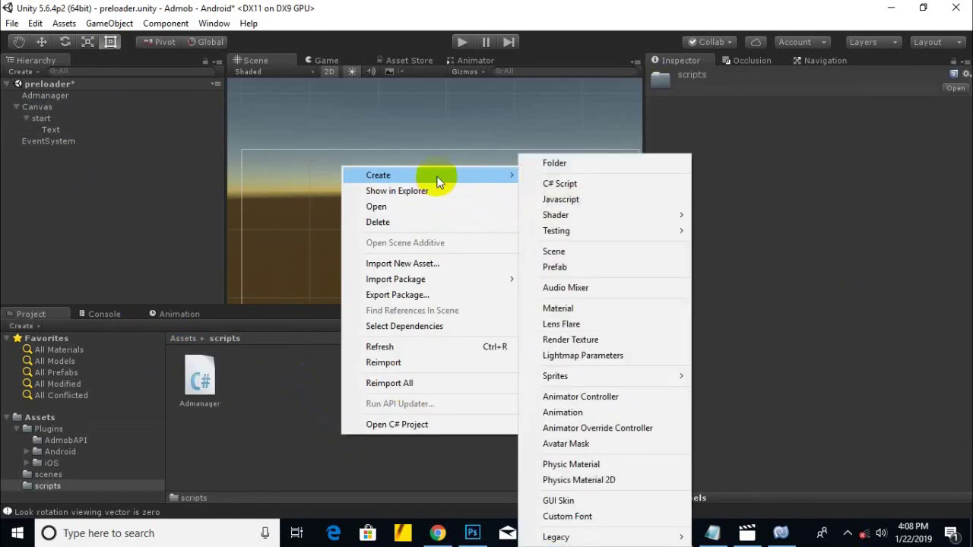
click(532, 182)
text(startgame)
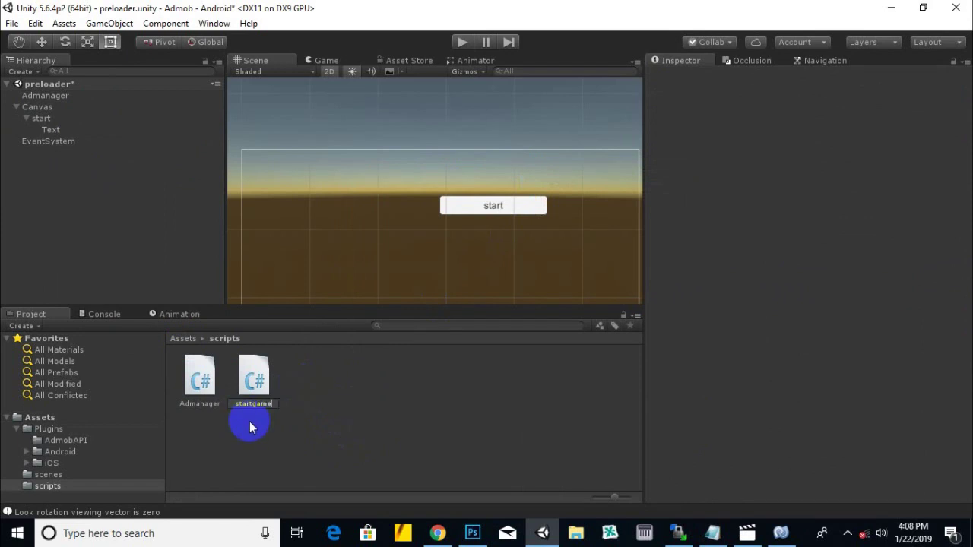
click(248, 422)
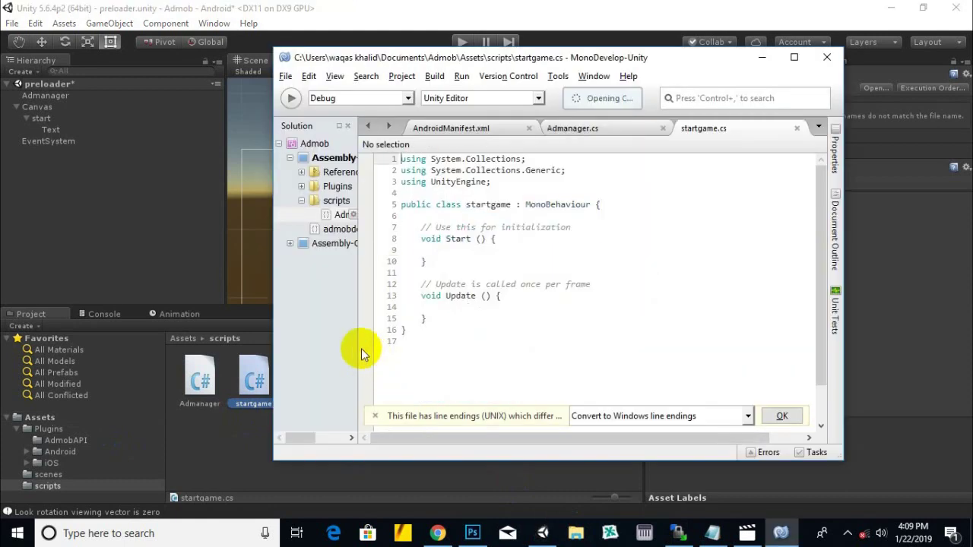
Add 'using UnityEngine.SceneManagement;' below the UnityEngine import in startgame.cs.
click(449, 263)
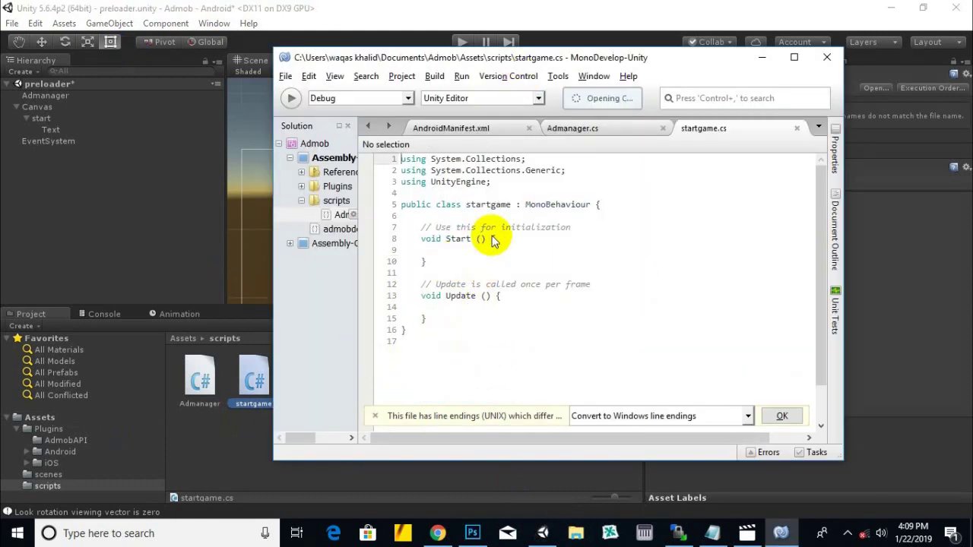
click(498, 182)
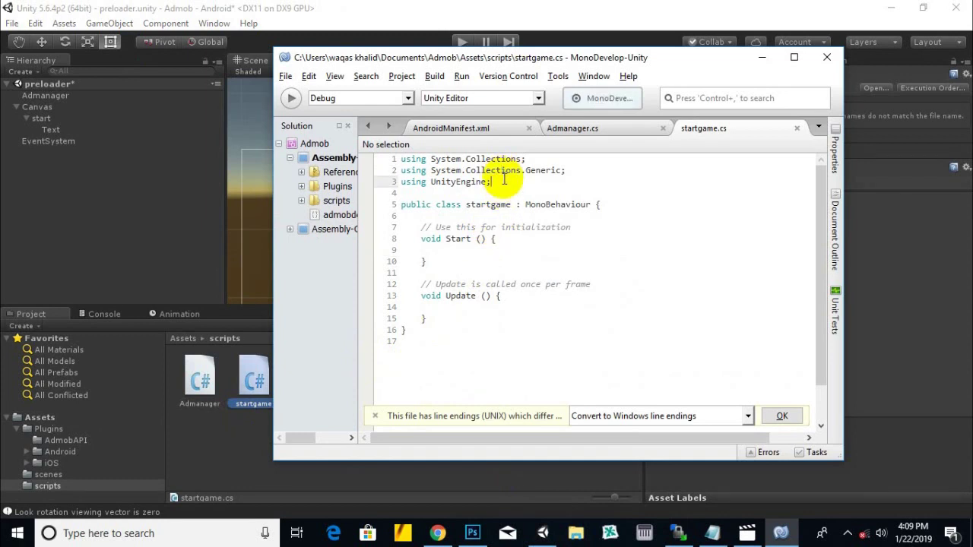
key(Return)
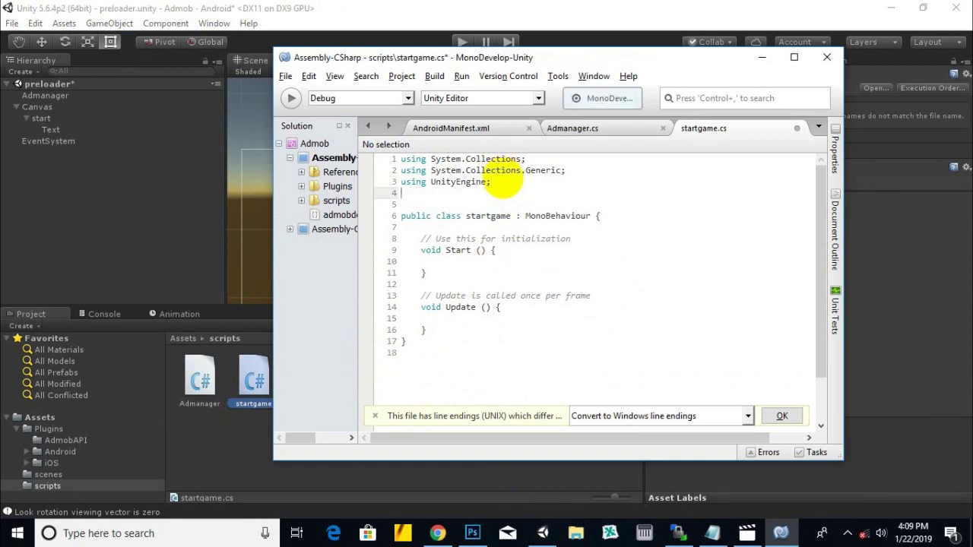
click(503, 179)
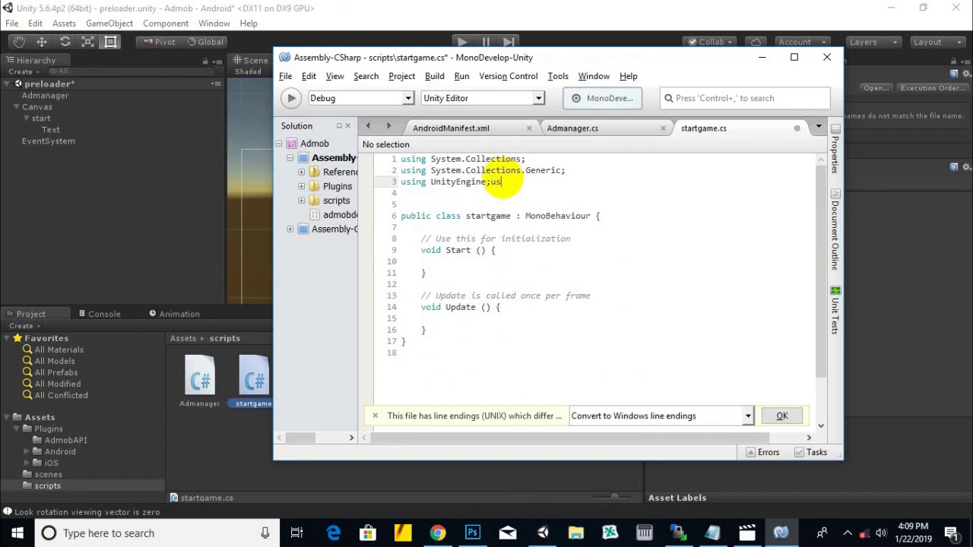
key(Return)
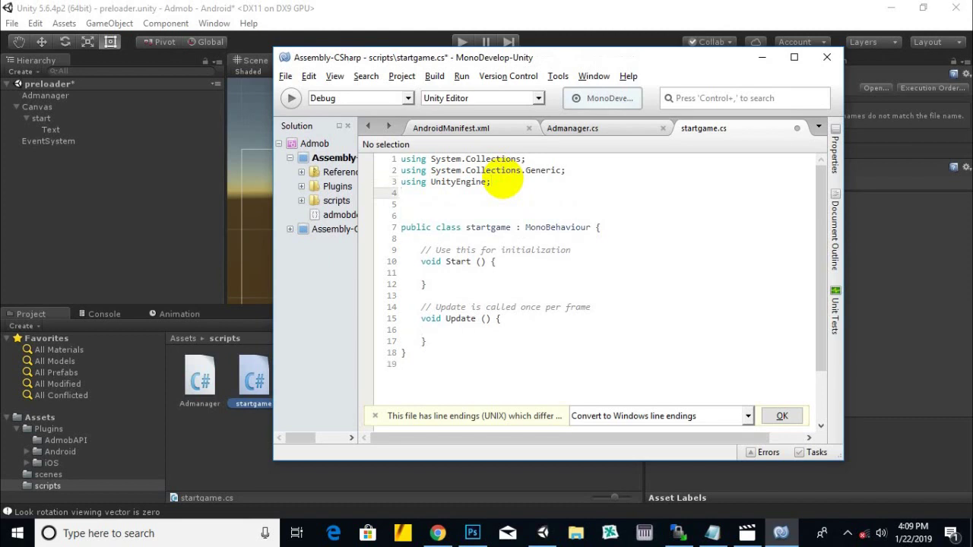
text(using )
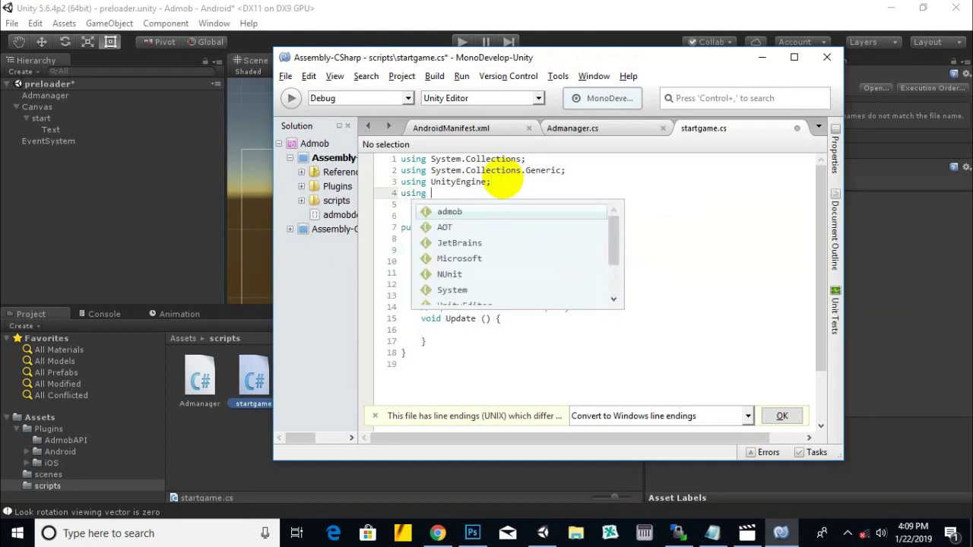
text(u)
key(Down)
key(Down)
key(Return)
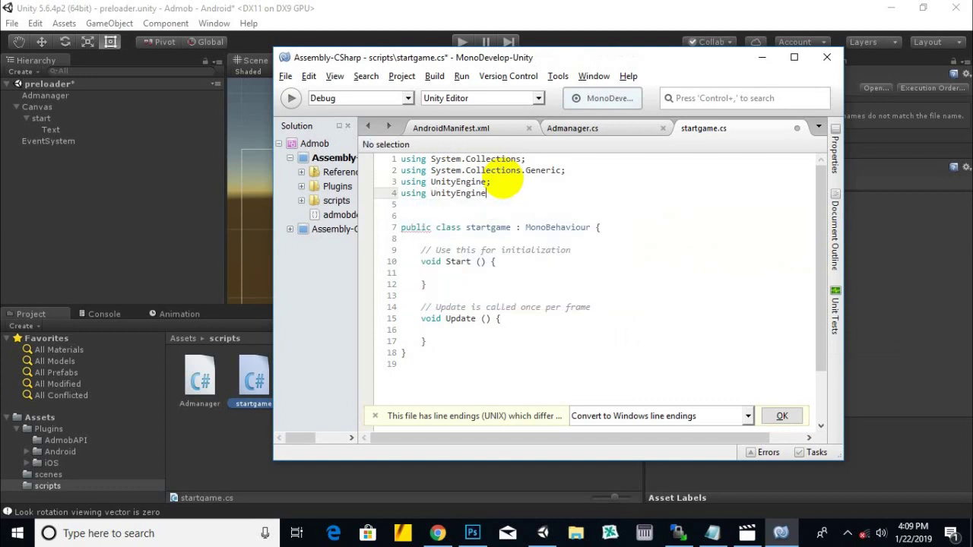
text(.sc)
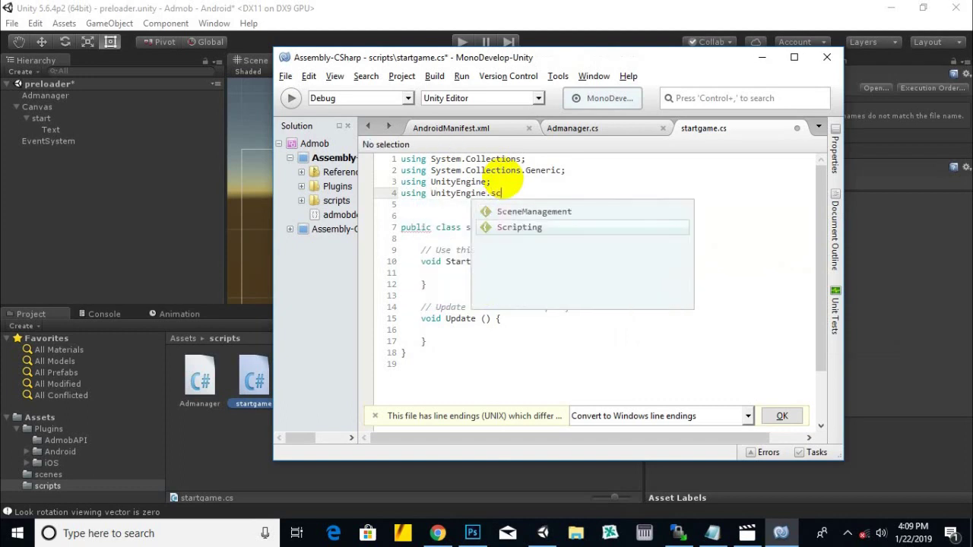
key(Up)
key(Return)
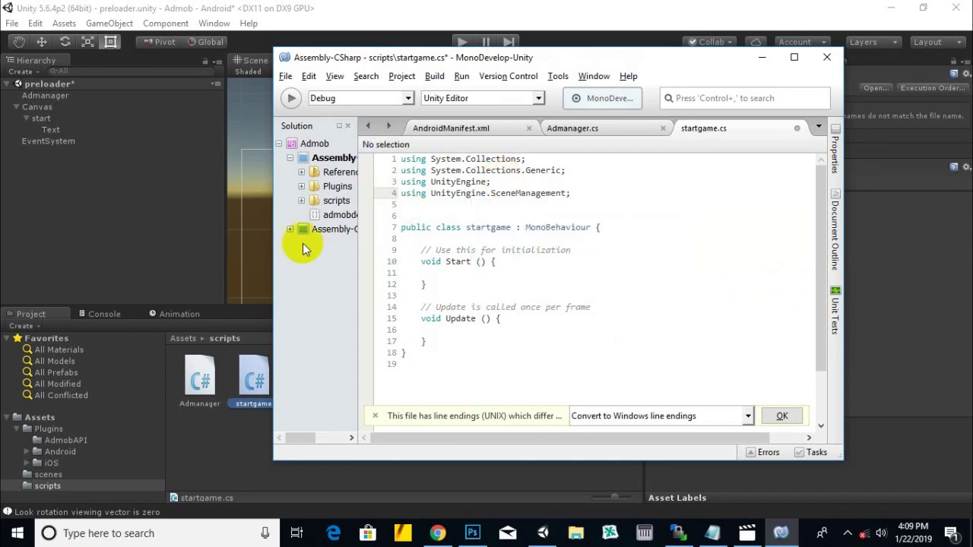
Delete the '// Use this for initialization' comment and select the Start and Update methods.
mouse_move(420, 249)
mouse_down()
mouse_move(598, 264)
mouse_move(621, 255)
mouse_up()
key(Delete)
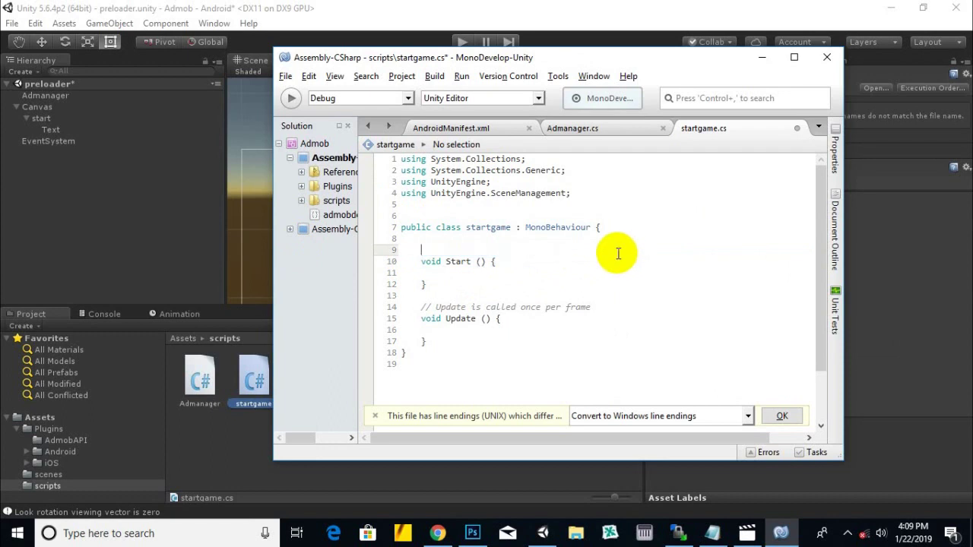
click(471, 262)
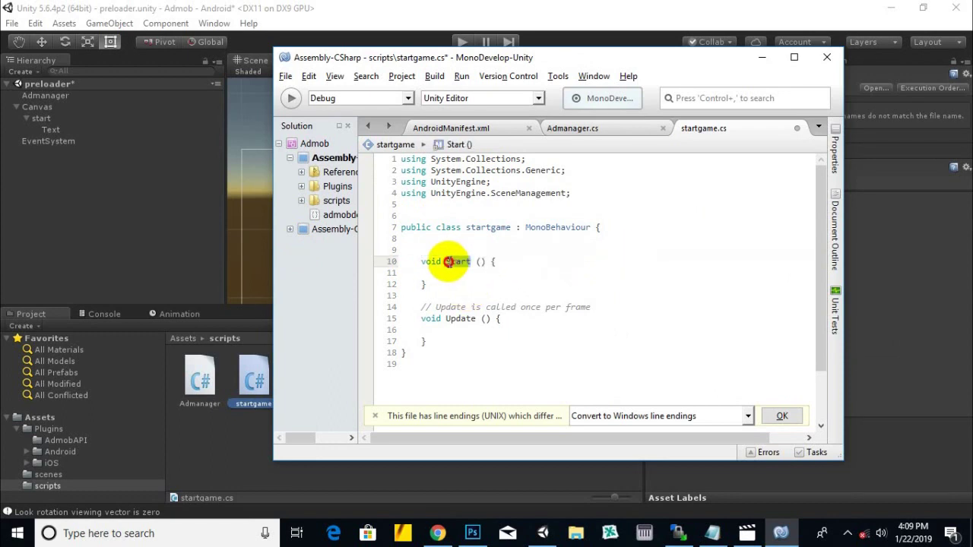
click(418, 264)
click(431, 273)
text(pu)
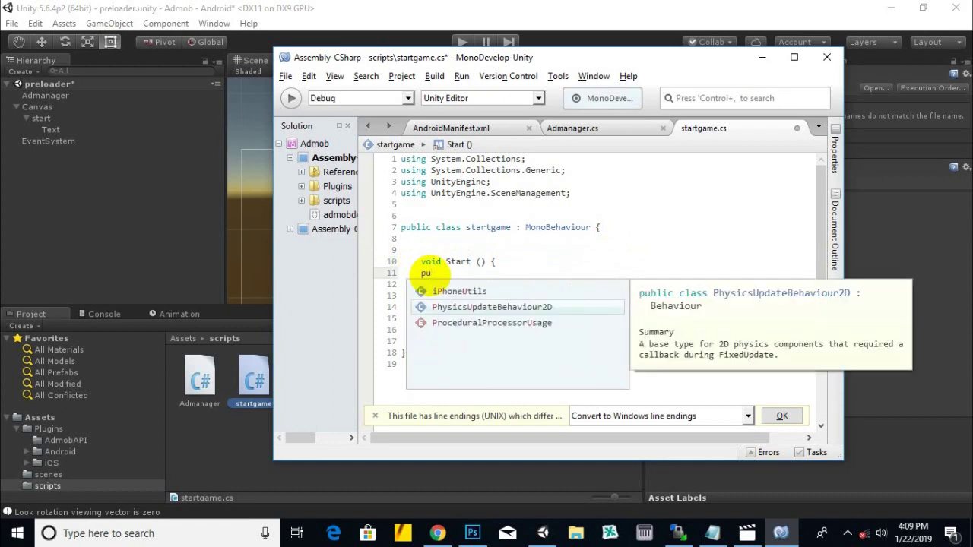
key(BackSpace)
click(419, 262)
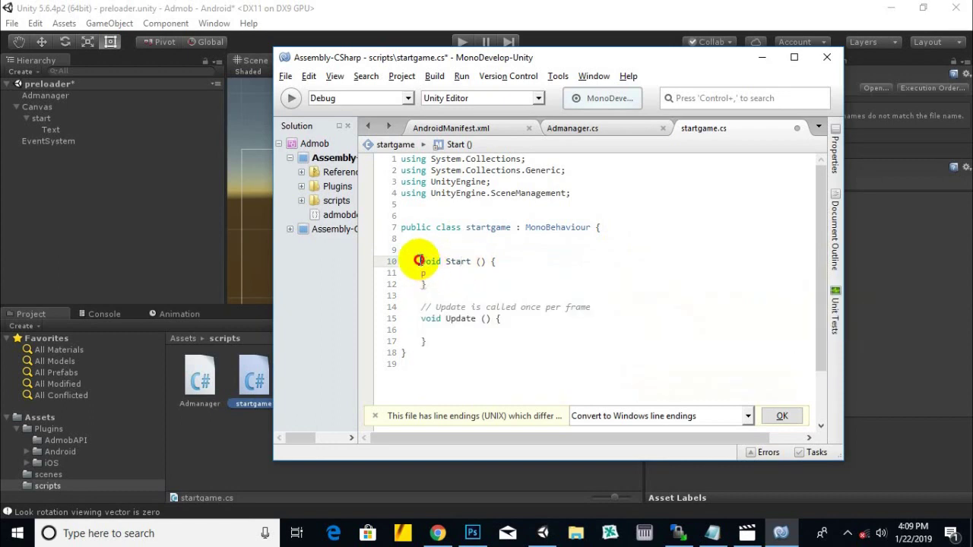
drag(418, 262, 543, 342)
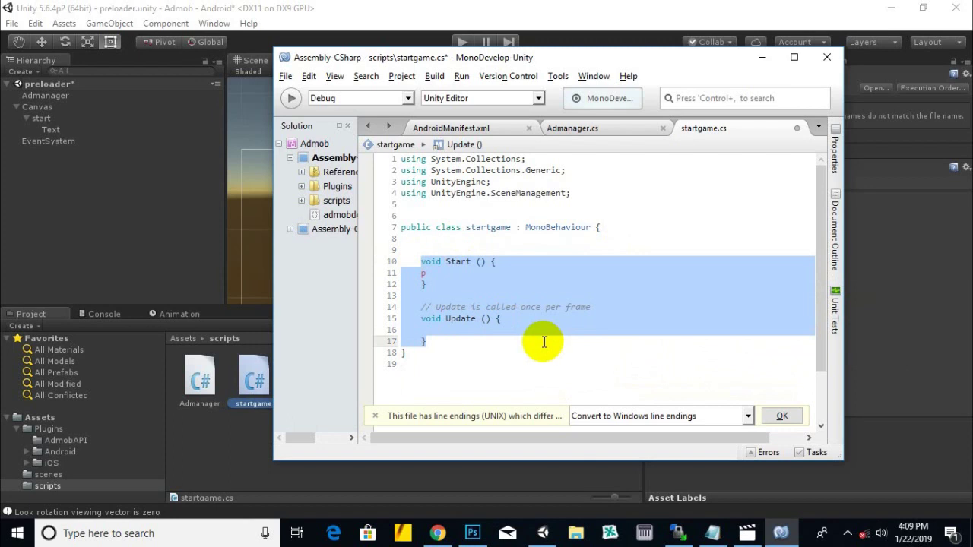
Replace Start and Update with 'public void onClickStart()' calling SceneManager.LoadScene.
text(public void onCl)
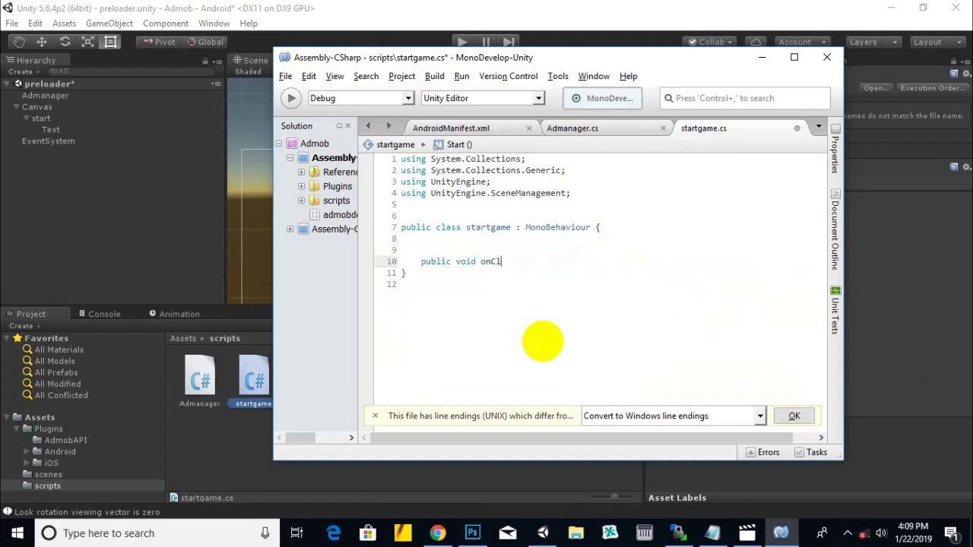
text(ickStart()
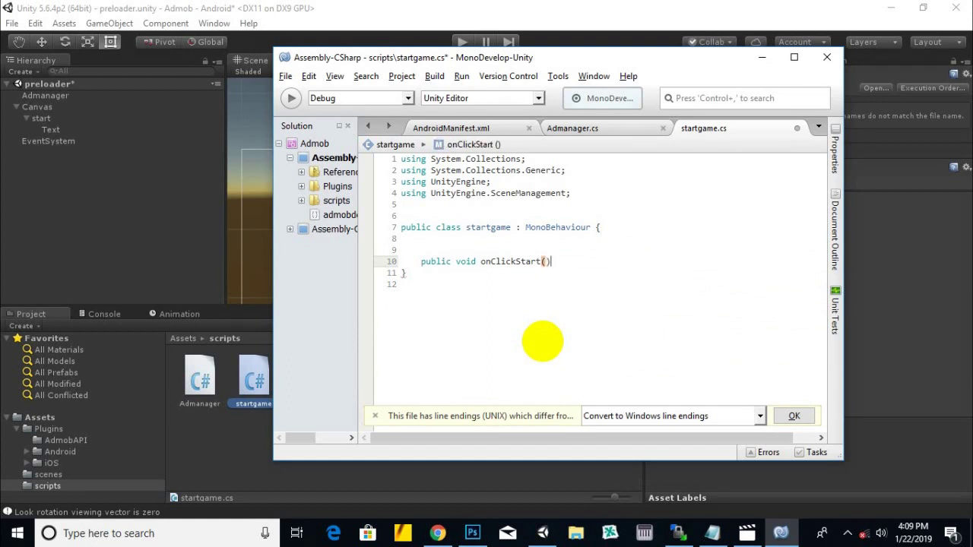
key(Return)
text(})
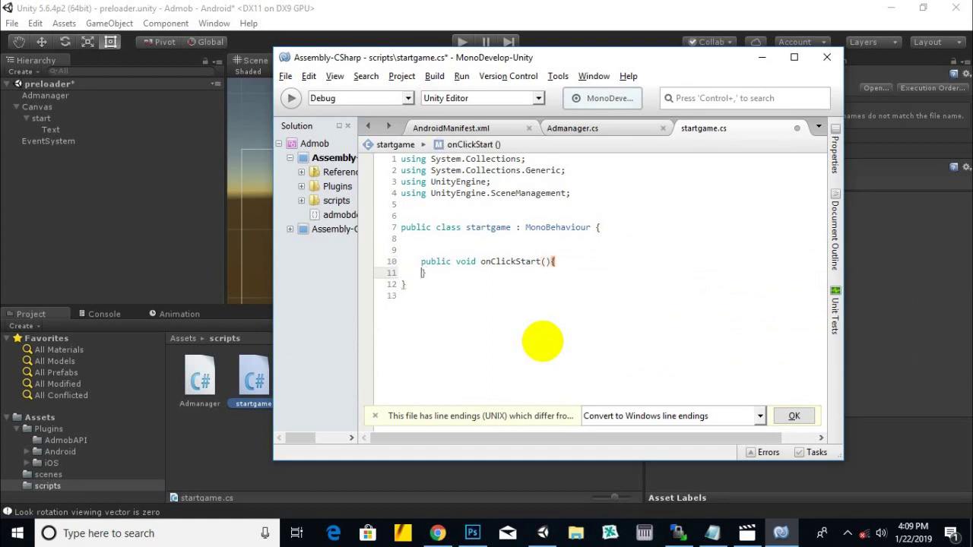
key(Return)
key(Return)
key(Up)
key(Up)
key(Down)
text(sceneman)
key(Return)
text(.)
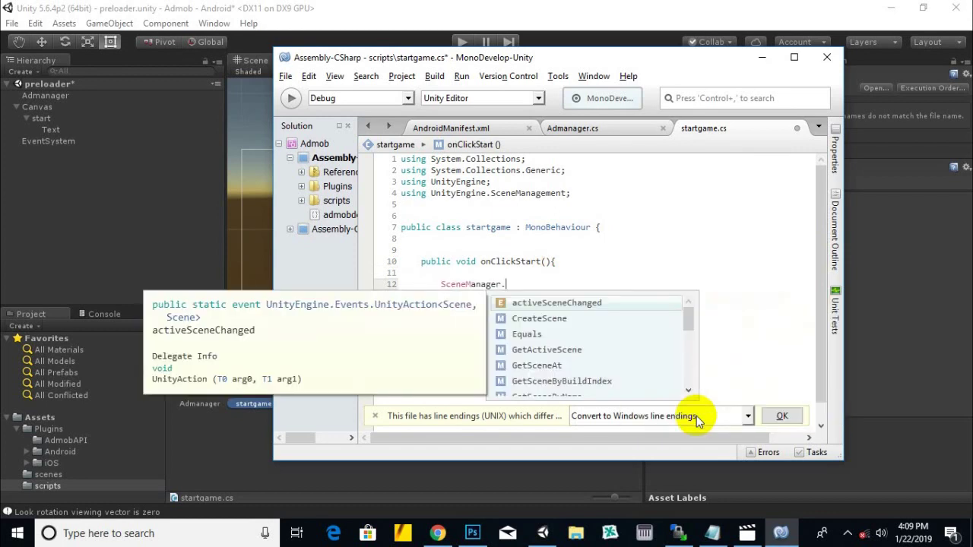
text(loa)
key(Return)
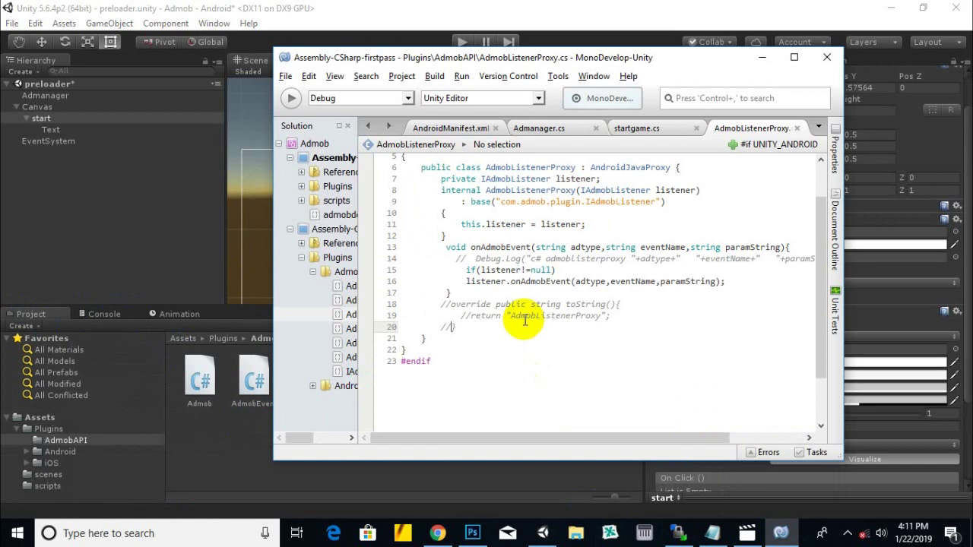
Uncomment lines 18–20 of the toString override in AdmobListenerProxy.cs, then return to Unity.
key(ctrl+slash)
key(Up)
key(ctrl+slash)
key(Up)
key(ctrl+slash)
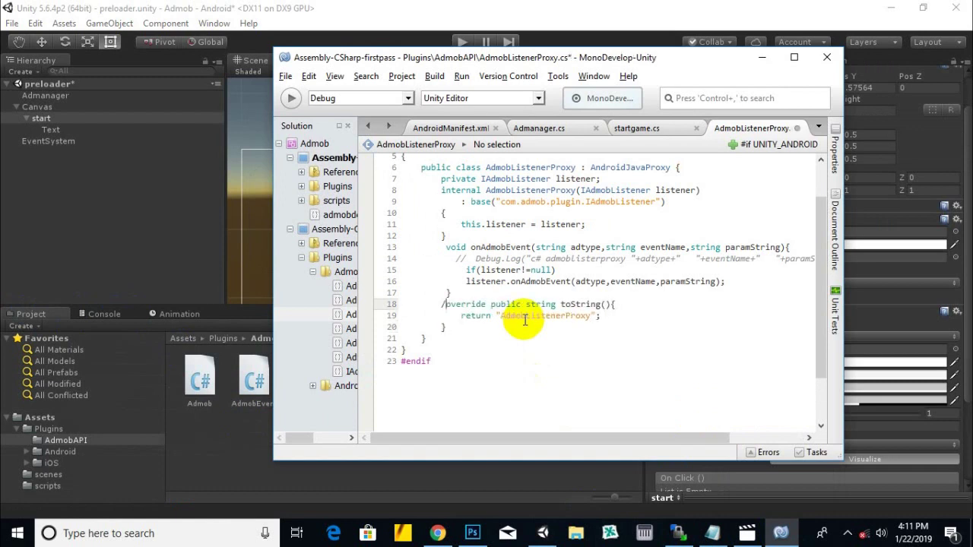
click(359, 9)
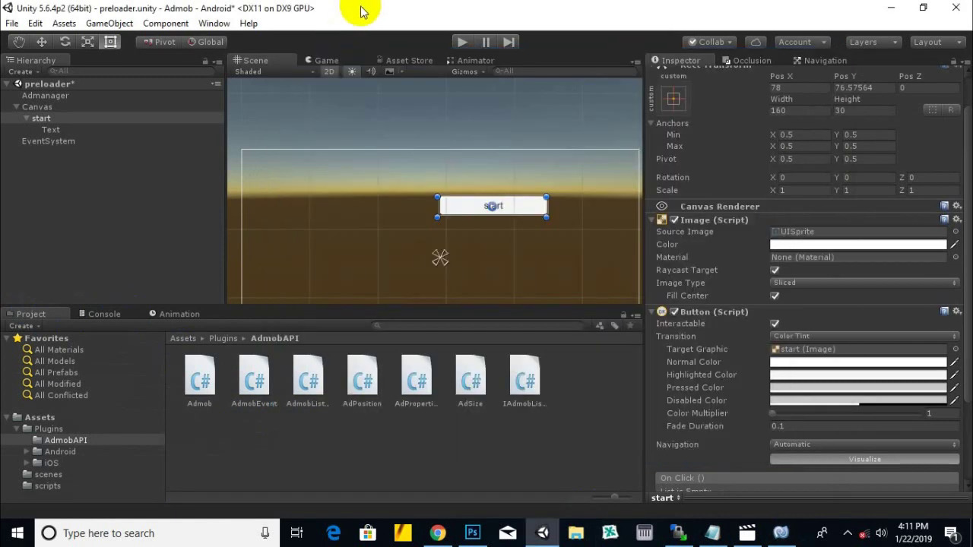
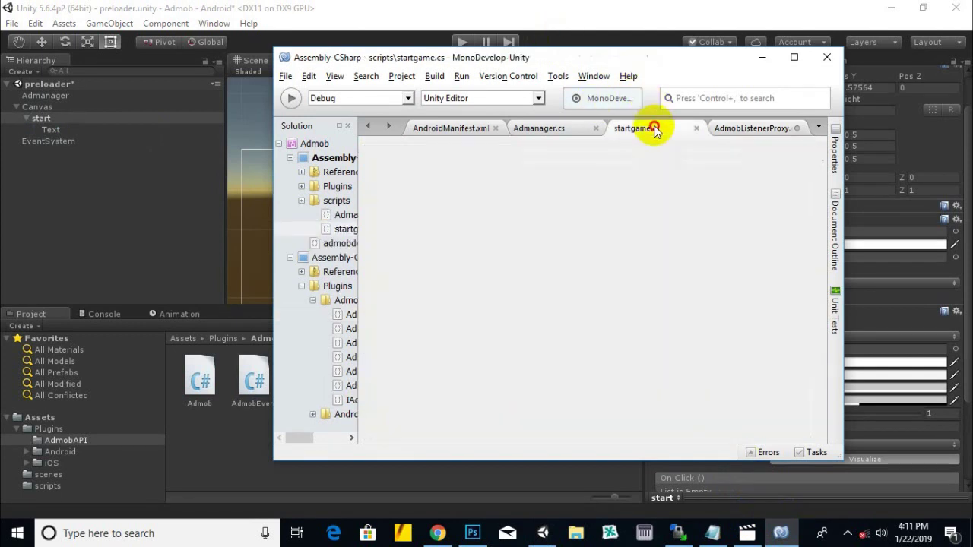
Add a new line in onClickStart, above the Level1 load call, starting with Admanager.
click(479, 227)
click(582, 262)
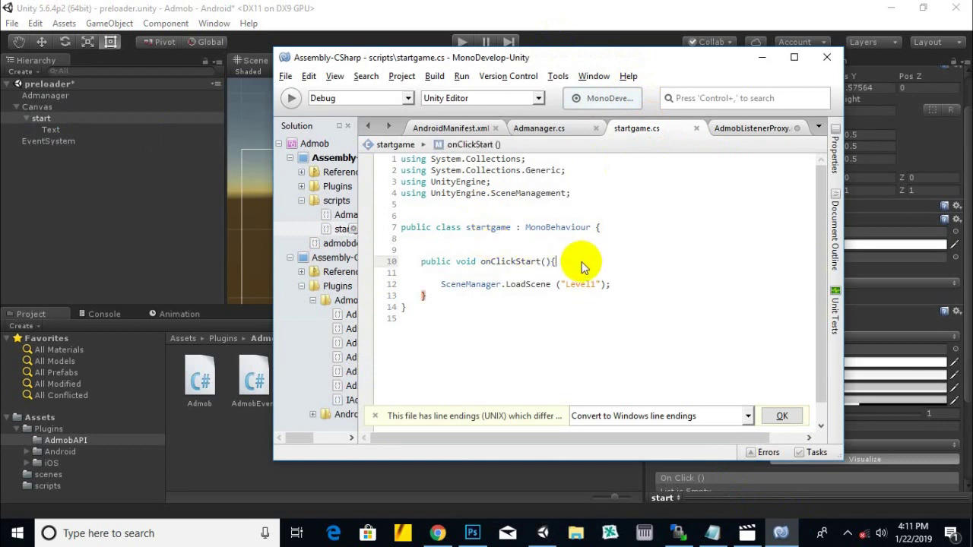
mouse_move(575, 234)
key(Return)
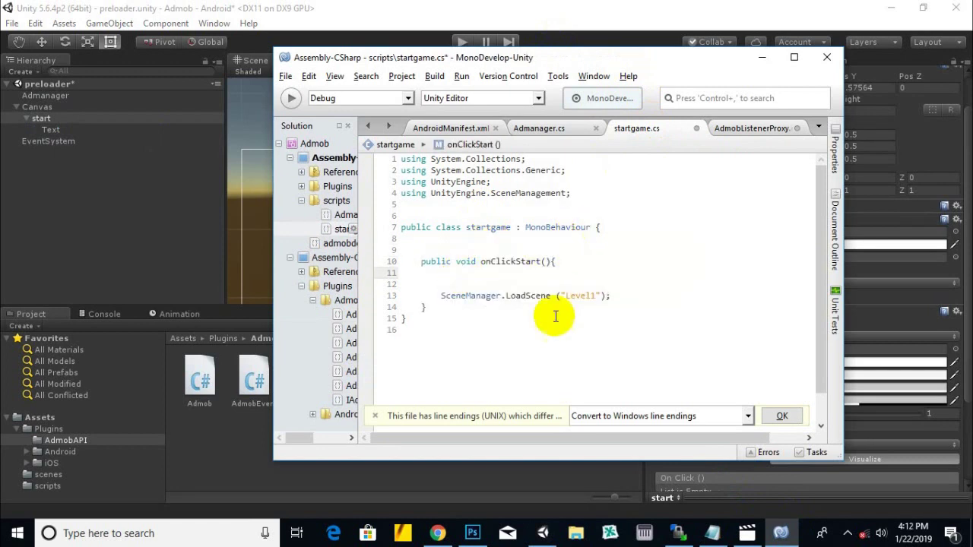
key(Return)
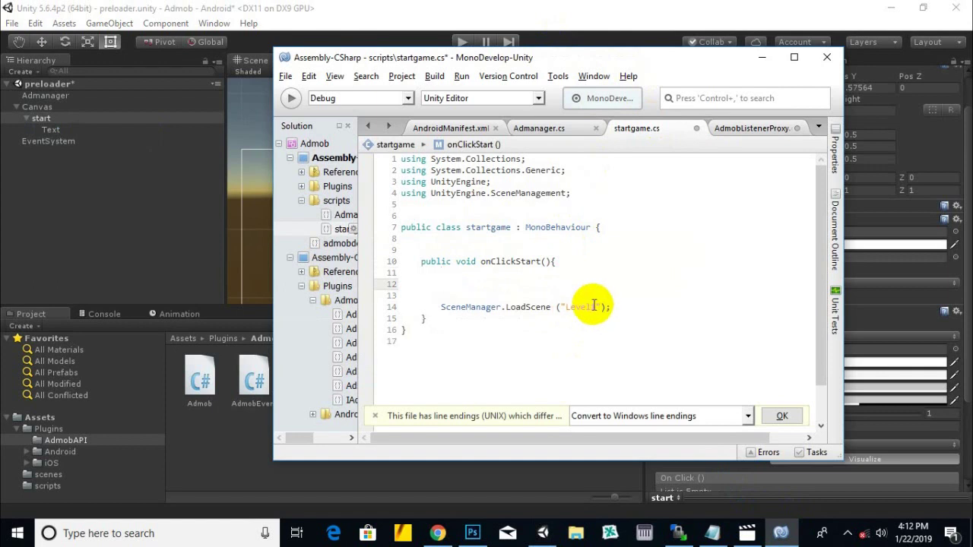
text(Adma\)
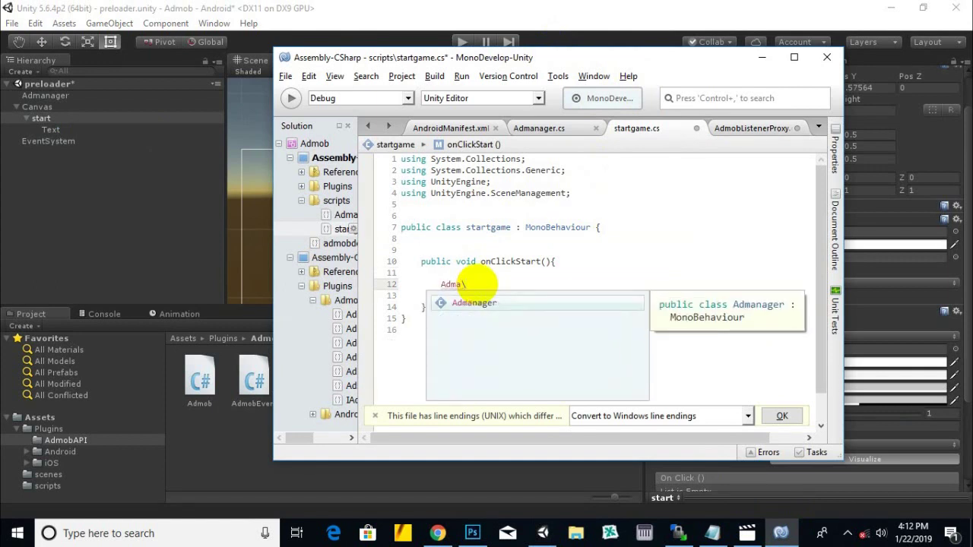
key(Return)
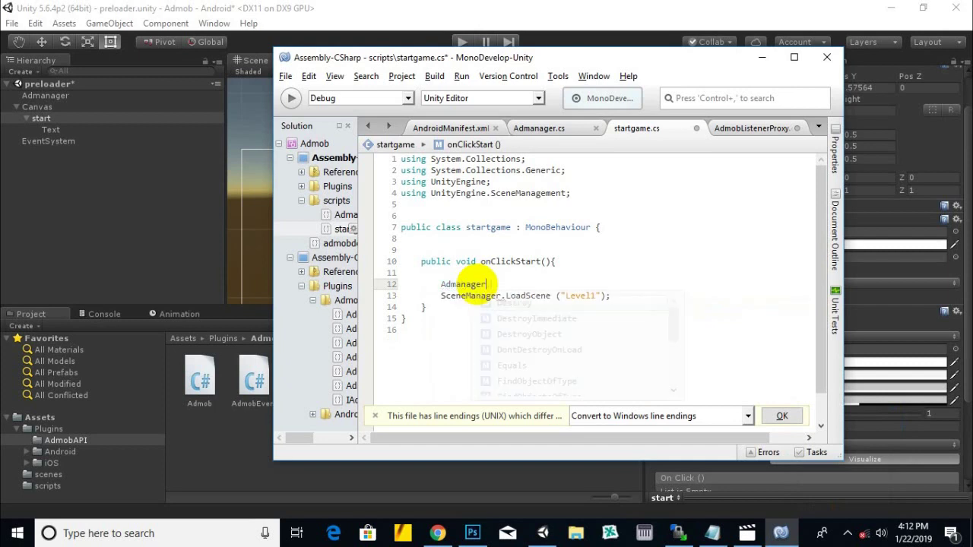
Extend the line to Admanager.Instance. and bring up Admanager.cs.
text(.U)
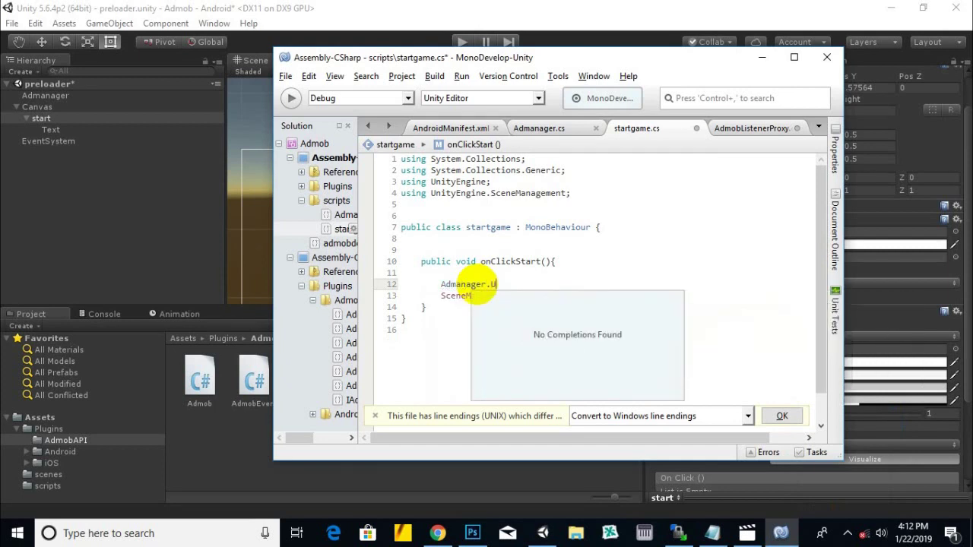
key(BackSpace)
text(Ins)
key(Return)
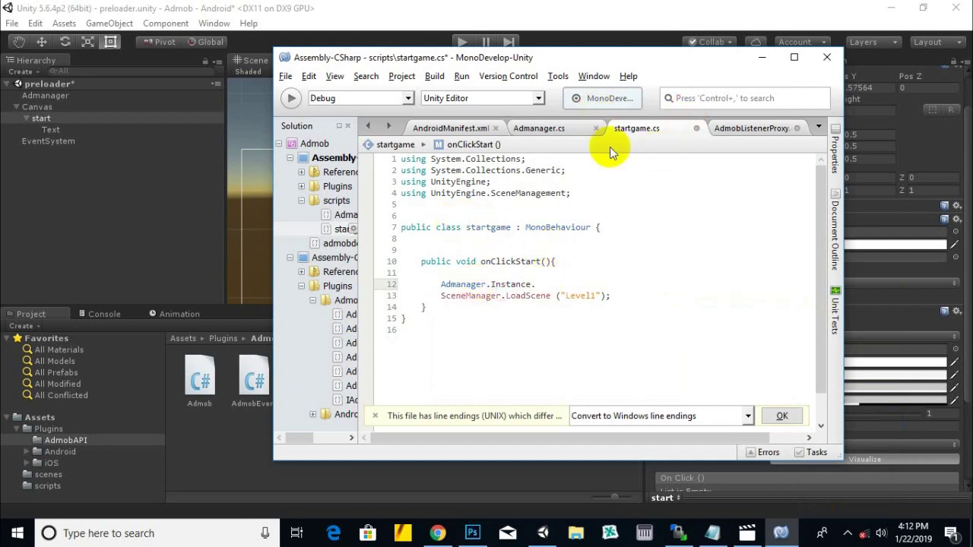
click(529, 128)
Copy bannerAd from Admanager.cs to complete Admanager.Instance.bannerAd(); in startgame.cs, and save.
scroll(532, 297, down, 2)
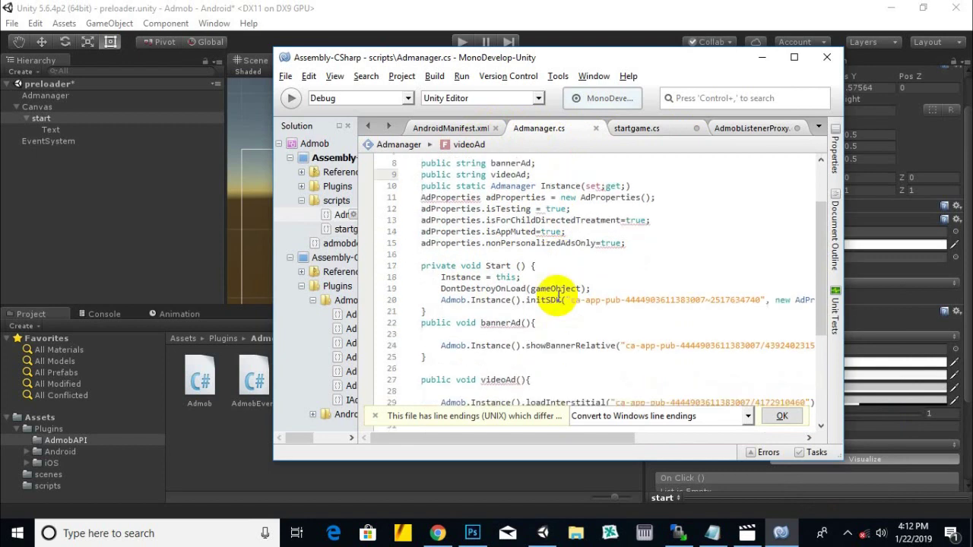
scroll(525, 251, down, 3)
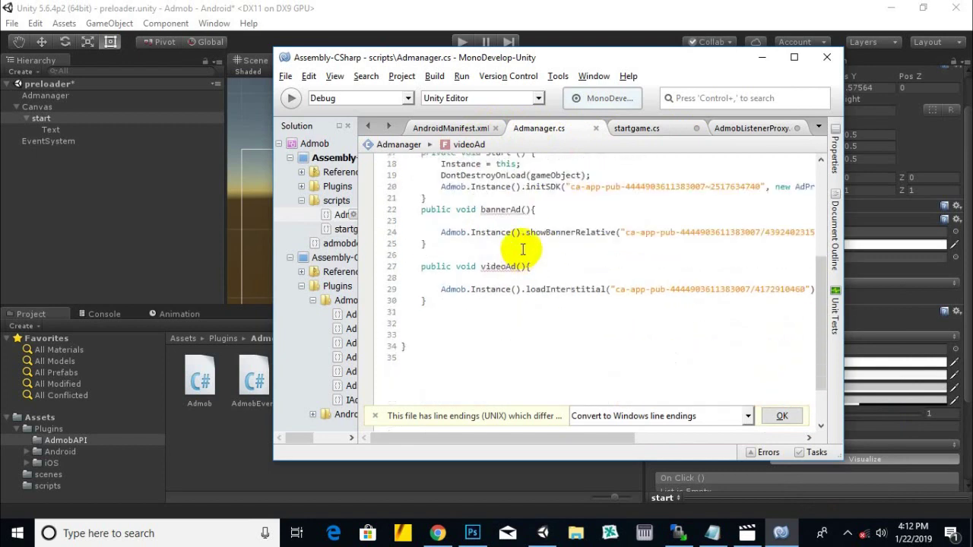
double_click(490, 210)
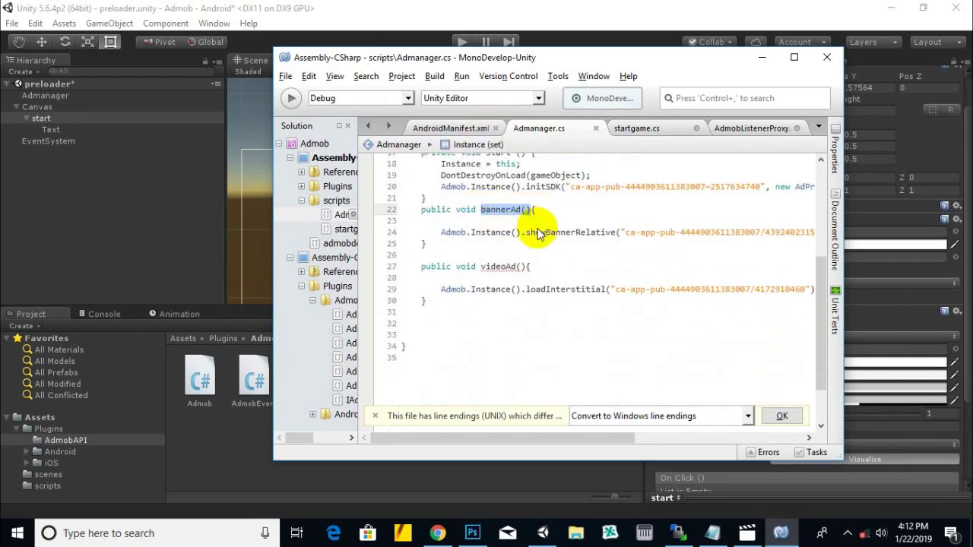
right_click(525, 214)
click(558, 330)
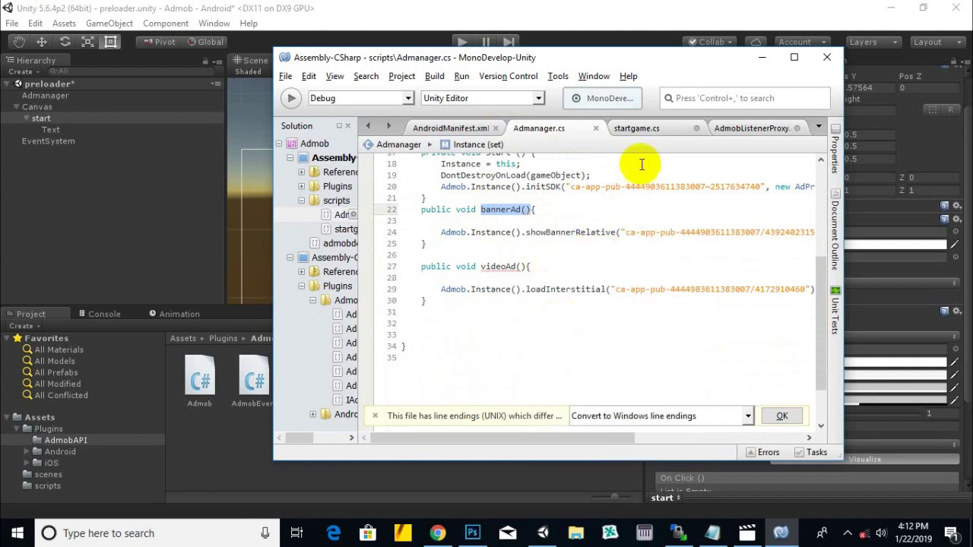
click(741, 129)
click(639, 131)
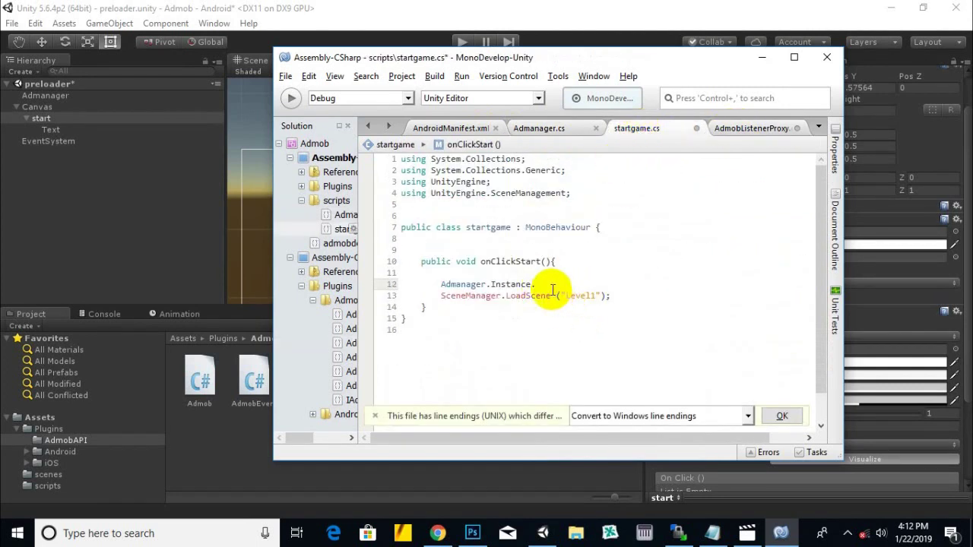
key(ctrl+v)
text(;)
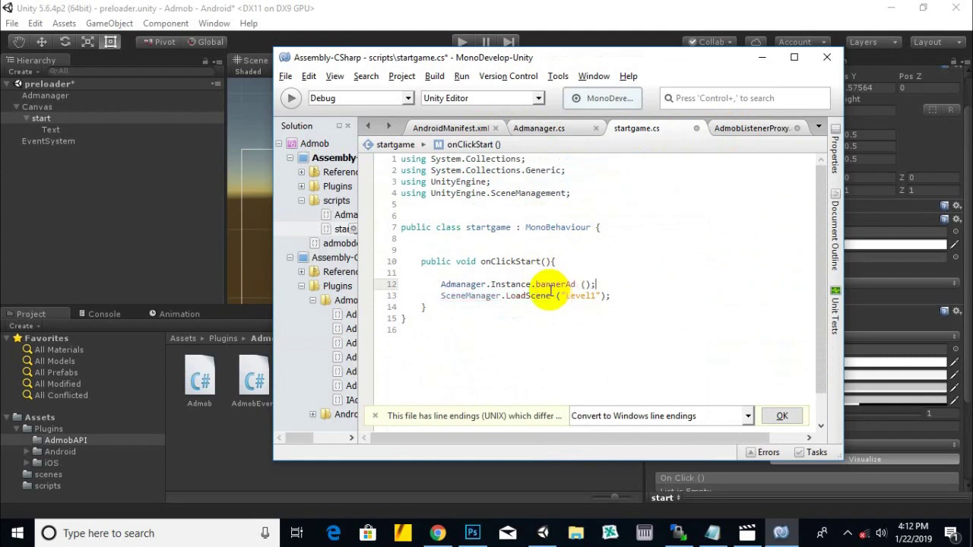
key(ctrl+s)
Check the new Admanager.Instance.bannerAd() line on line 12 of startgame.cs.
click(541, 284)
click(560, 272)
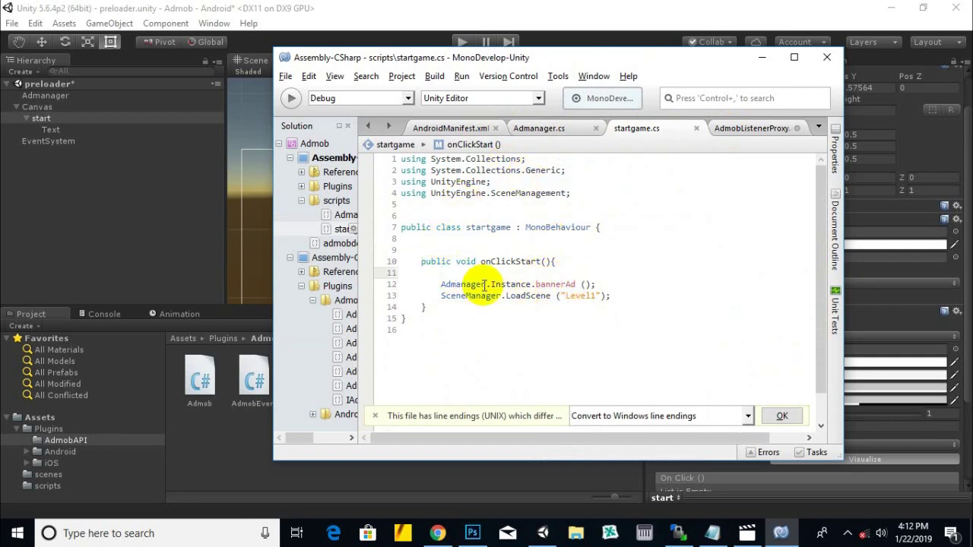
click(448, 284)
click(457, 272)
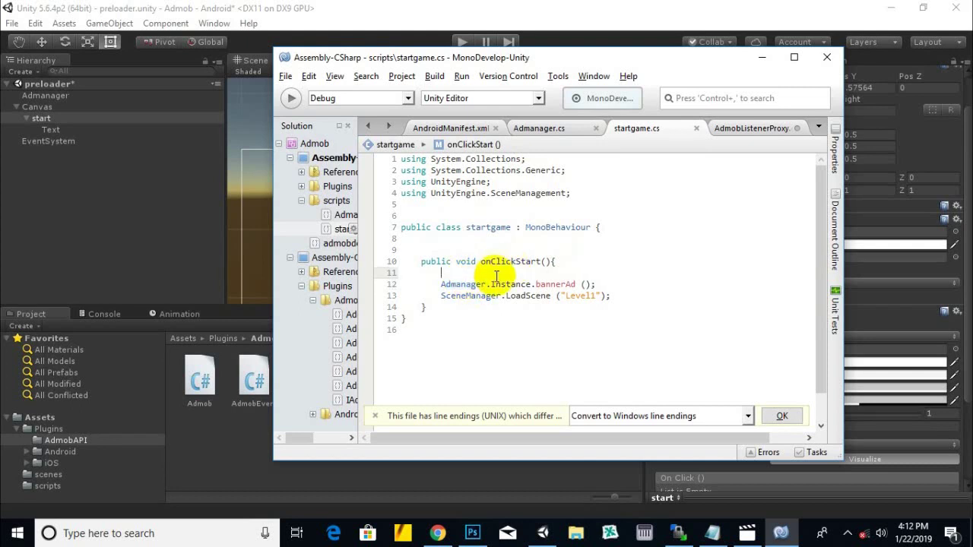
drag(450, 285, 484, 285)
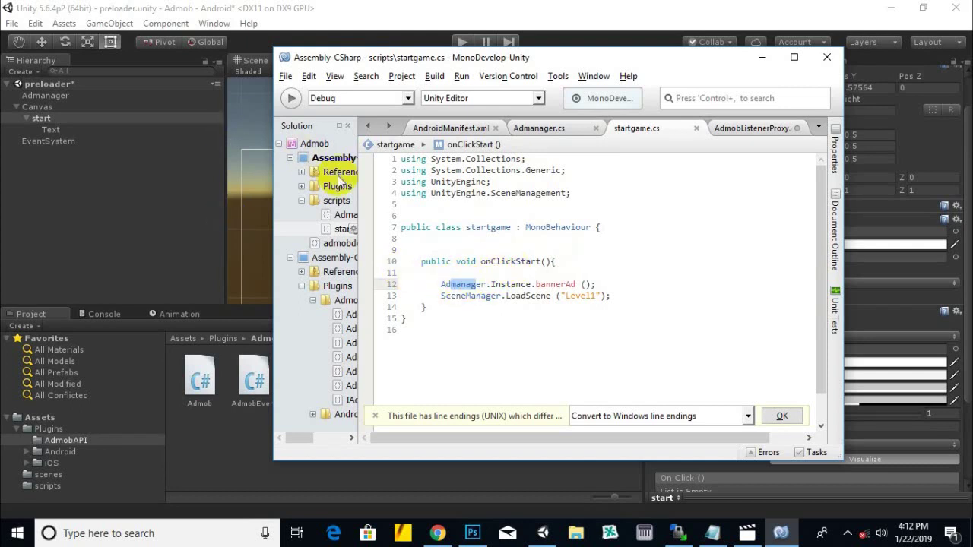
click(466, 317)
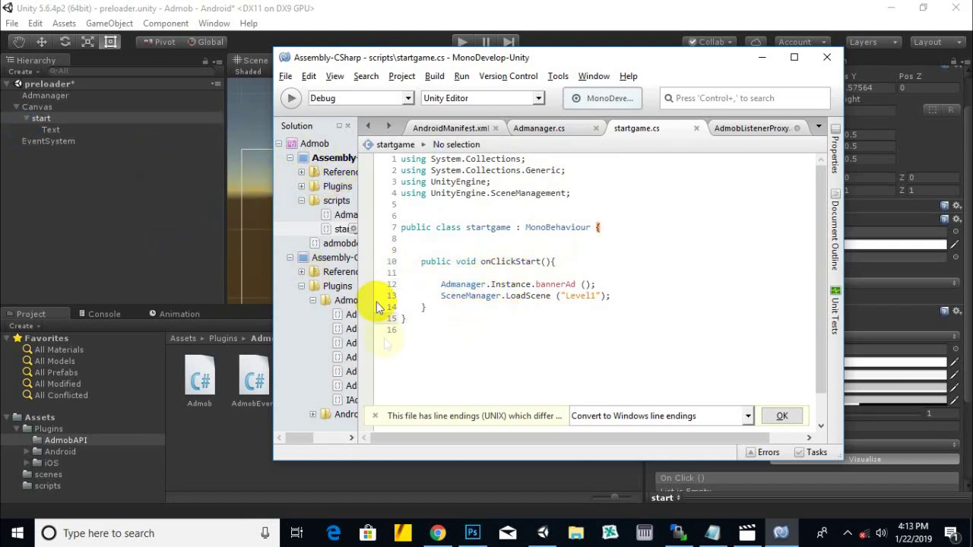
Review the LoadScene("Level1") line and the bannerAd call, then return to Admanager.cs.
mouse_move(544, 301)
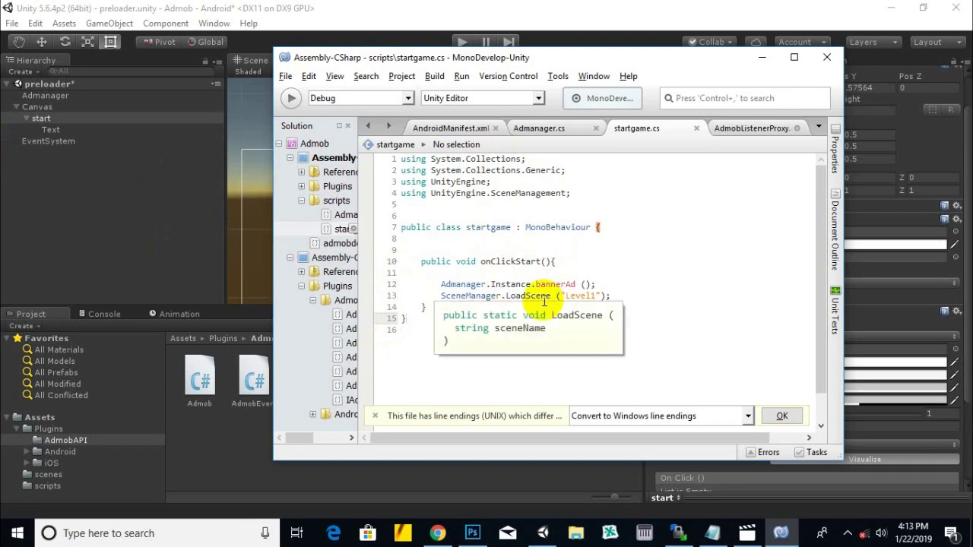
click(566, 296)
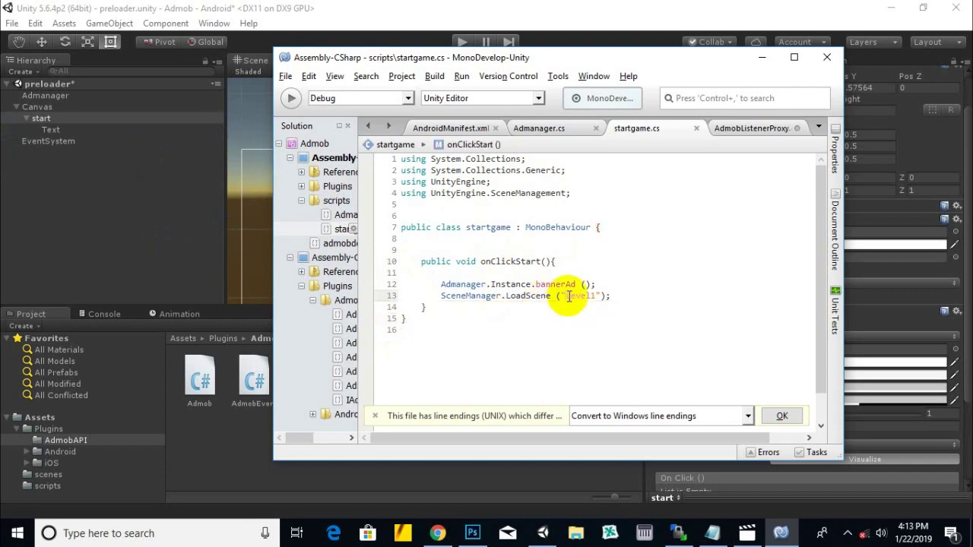
drag(559, 297, 626, 296)
click(613, 300)
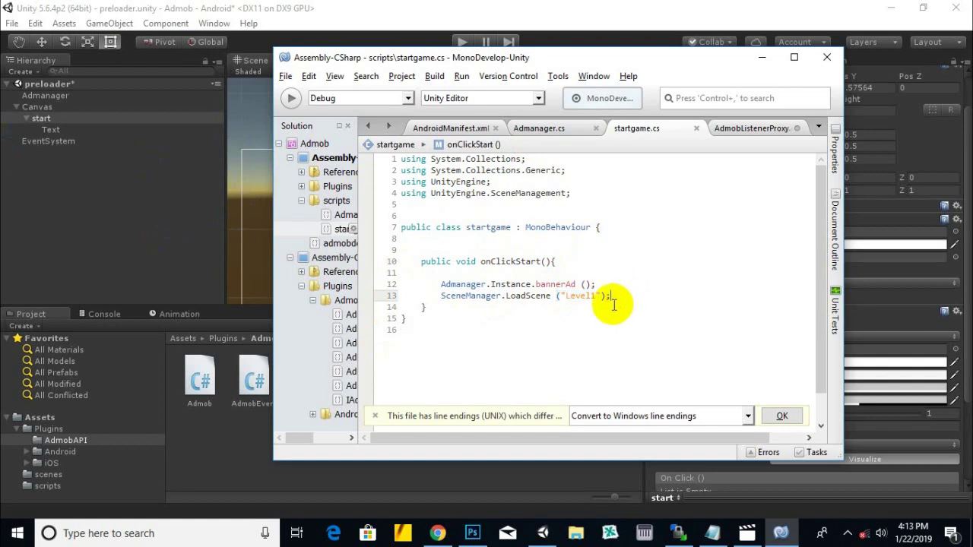
double_click(538, 285)
click(592, 284)
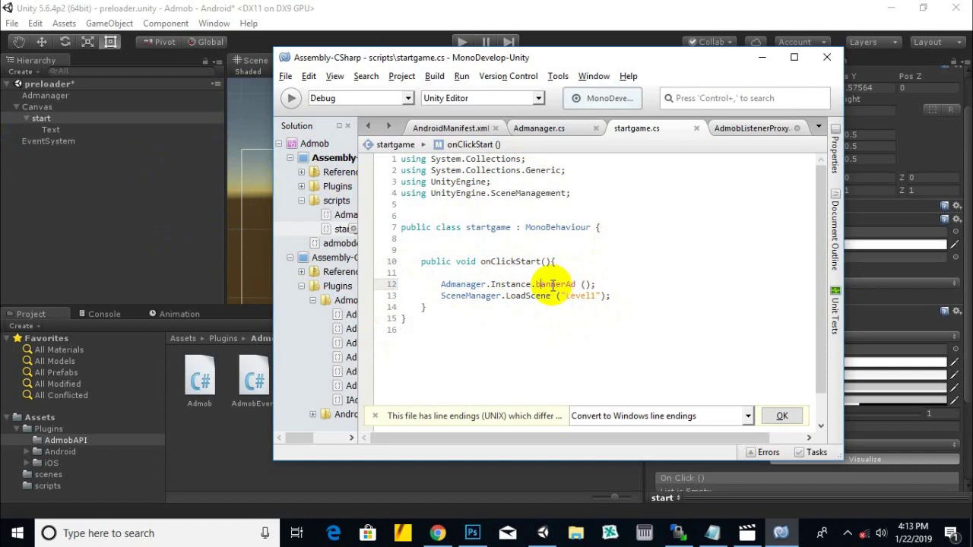
mouse_move(601, 285)
mouse_down()
mouse_move(604, 276)
mouse_move(504, 284)
mouse_up()
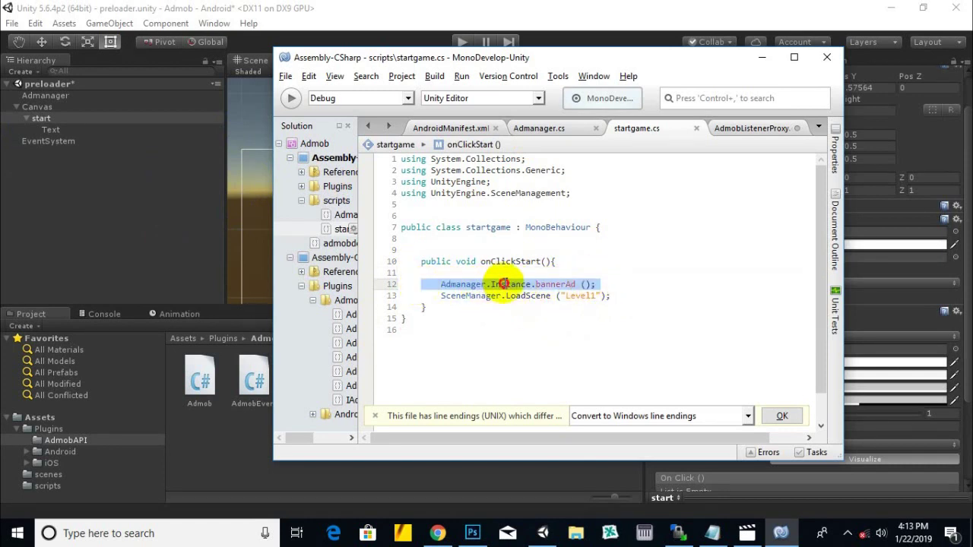
click(508, 285)
click(555, 285)
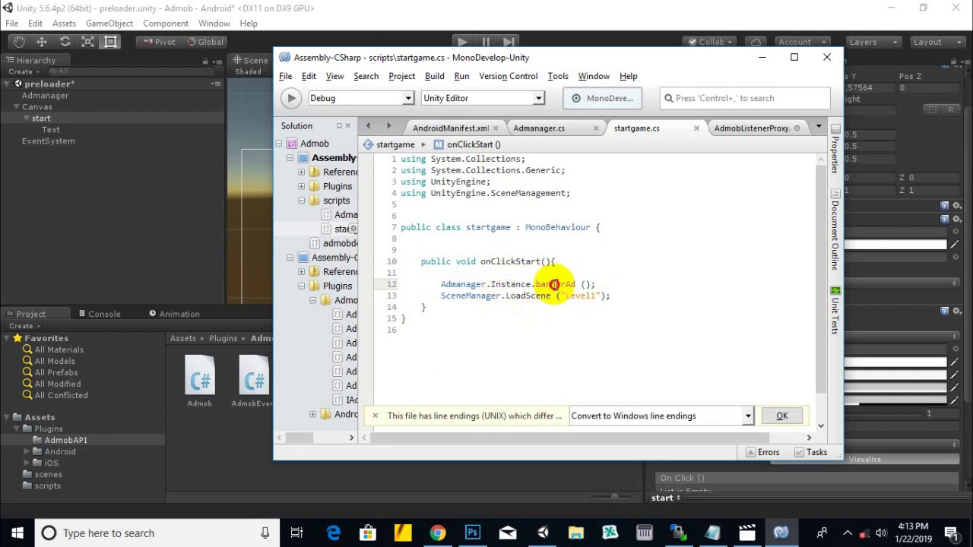
click(566, 131)
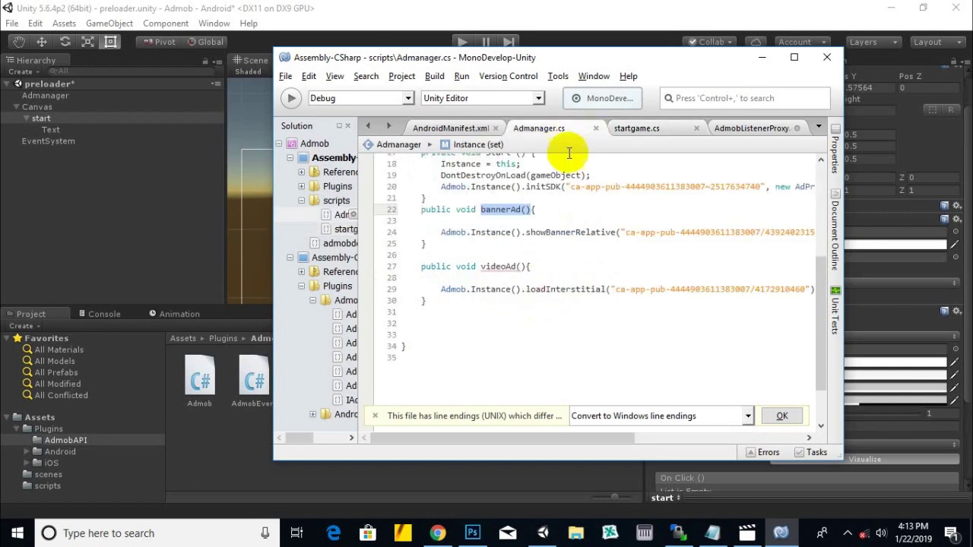
Look over Admanager.cs's videoAd method and initSDK arguments.
double_click(492, 267)
click(508, 340)
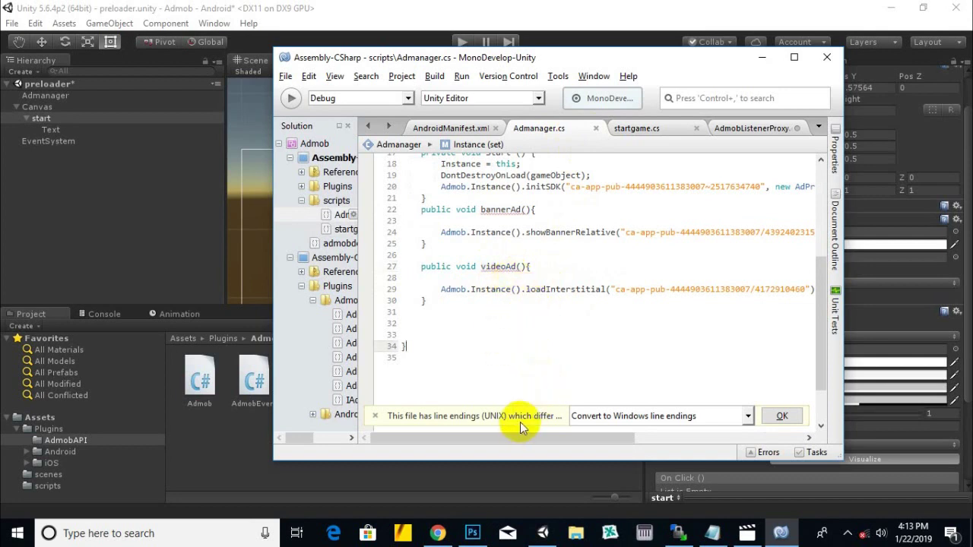
mouse_move(516, 434)
mouse_down()
mouse_move(546, 434)
mouse_move(503, 435)
mouse_up()
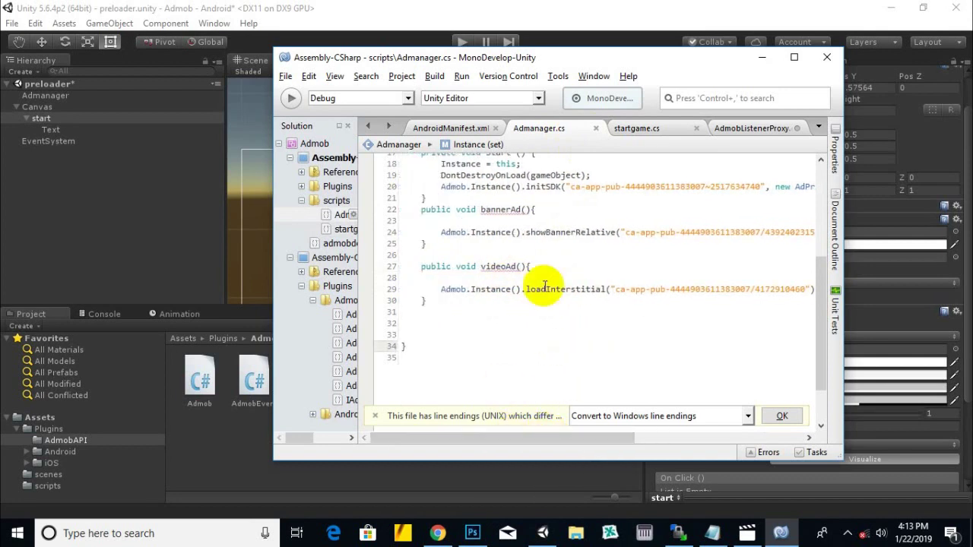
scroll(522, 199, up, 1)
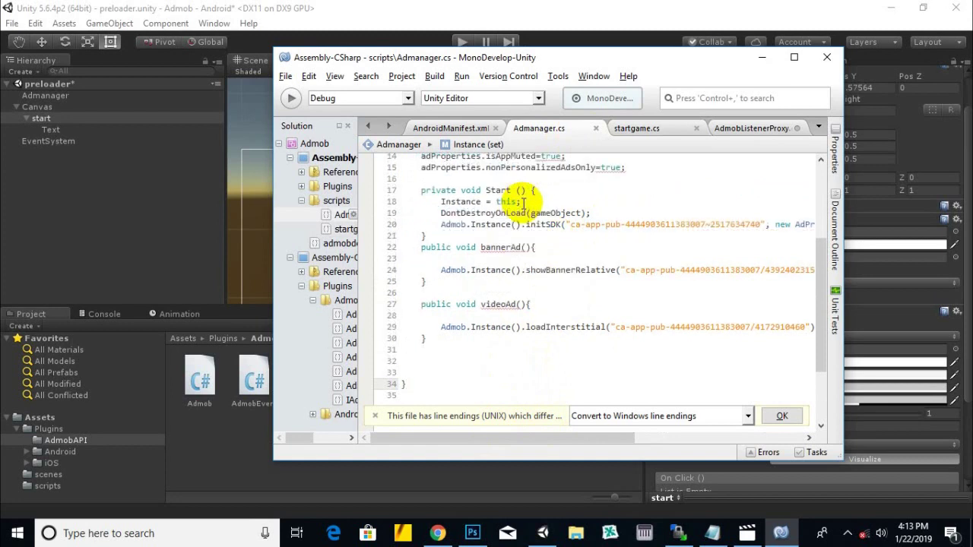
drag(560, 439, 622, 441)
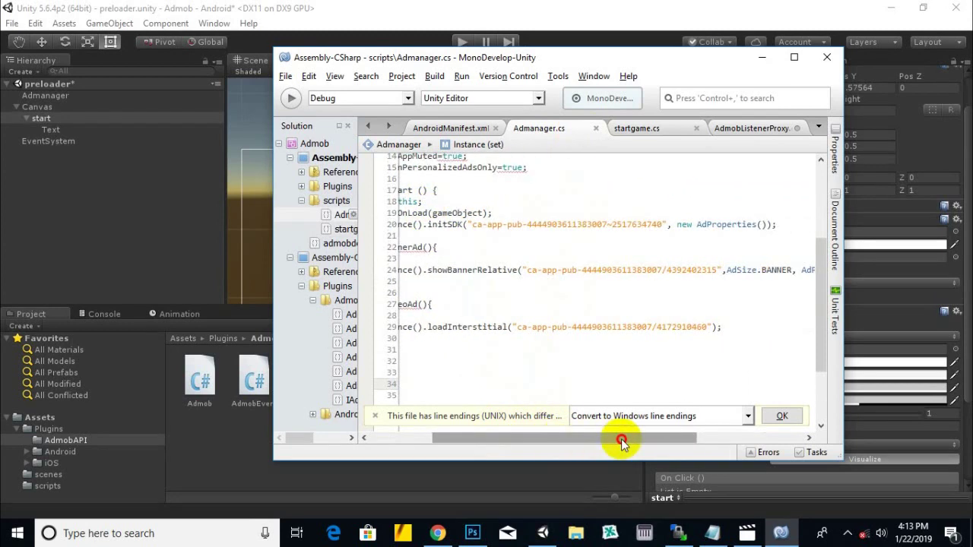
drag(622, 225, 734, 225)
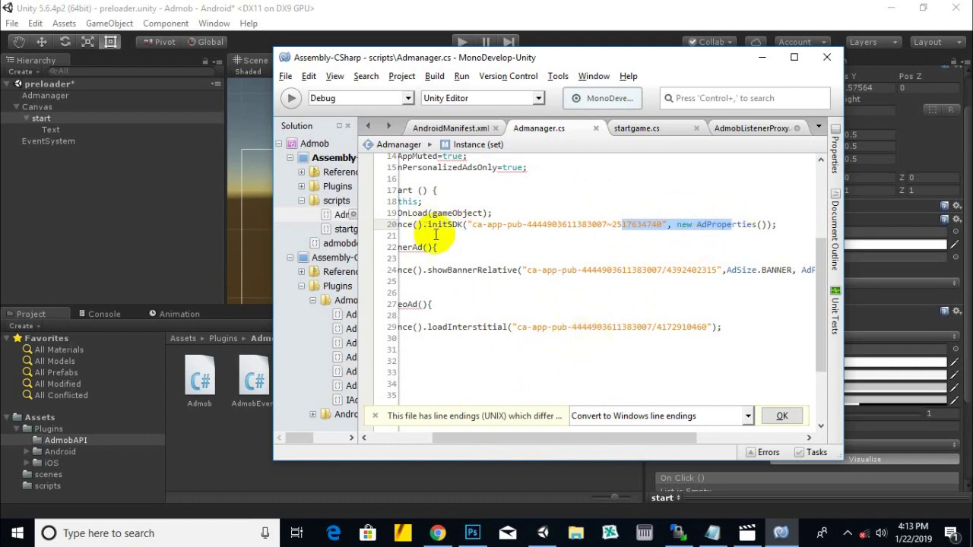
drag(584, 432, 522, 434)
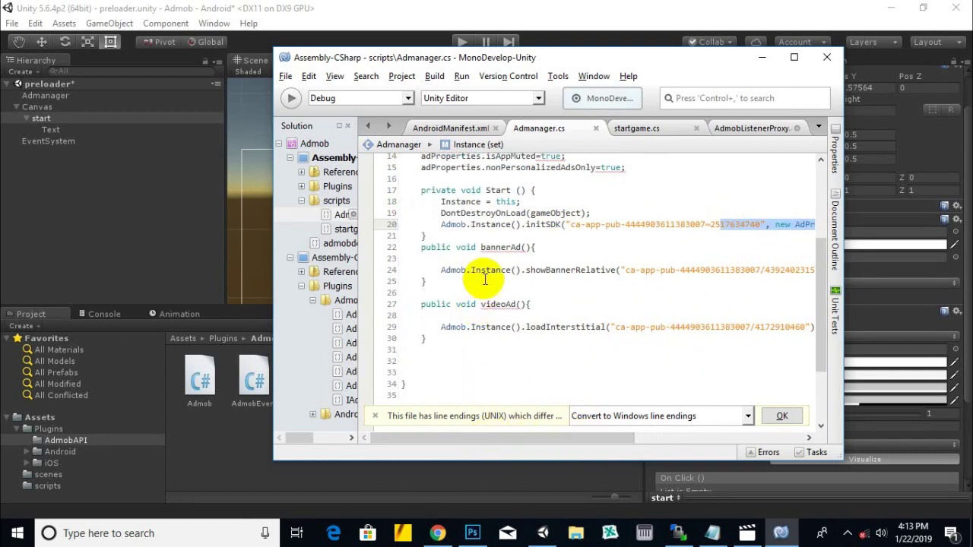
click(454, 248)
Select the bannerAd method and paste a copy of it directly below.
drag(453, 249, 452, 280)
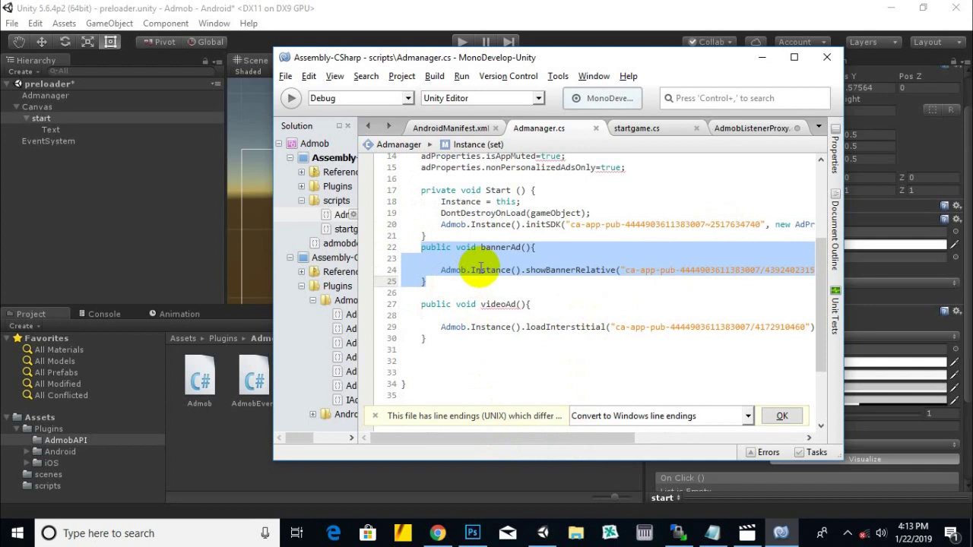
click(487, 281)
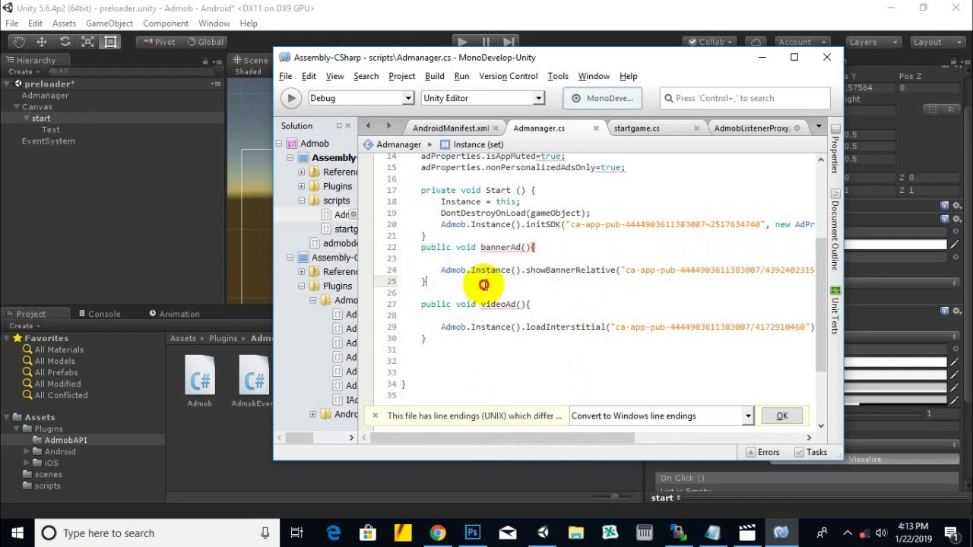
key(Return)
key(ctrl+v)
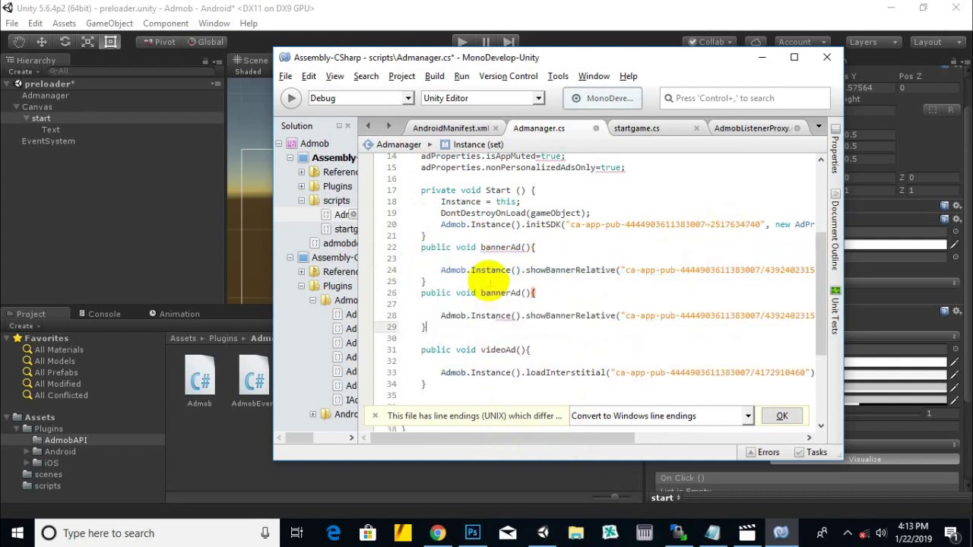
Inspect the copied method's TOP_CENTER position and bannerAd name, then return to startgame.cs.
drag(577, 437, 711, 435)
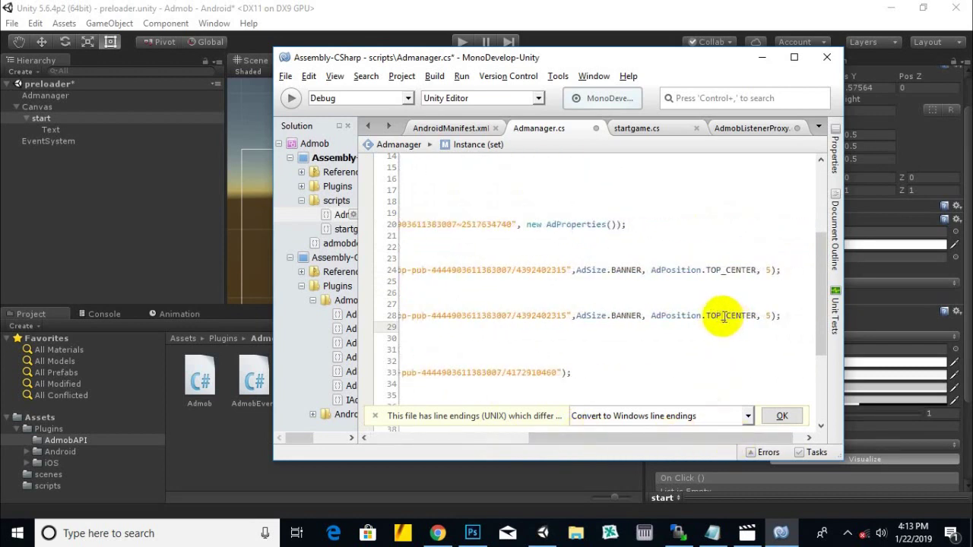
drag(723, 317, 707, 316)
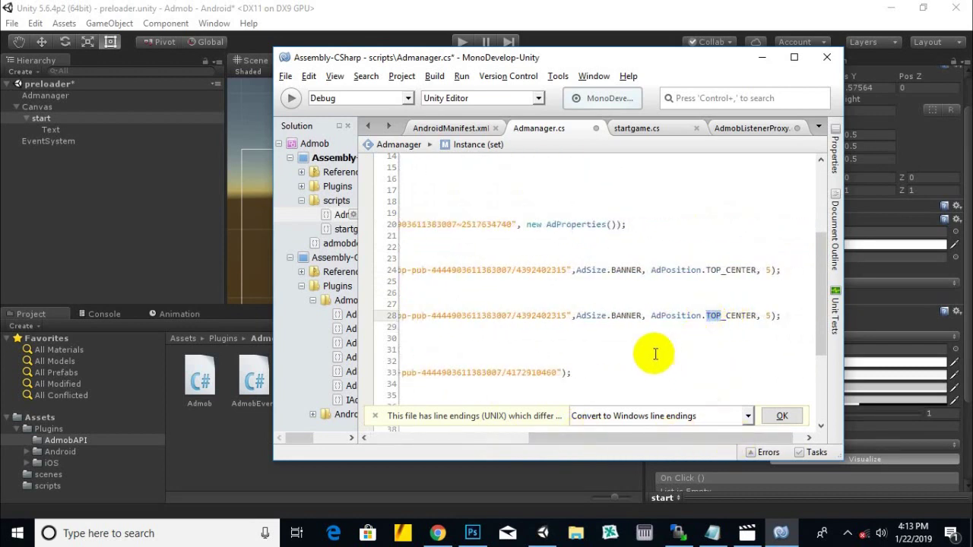
drag(576, 435, 487, 373)
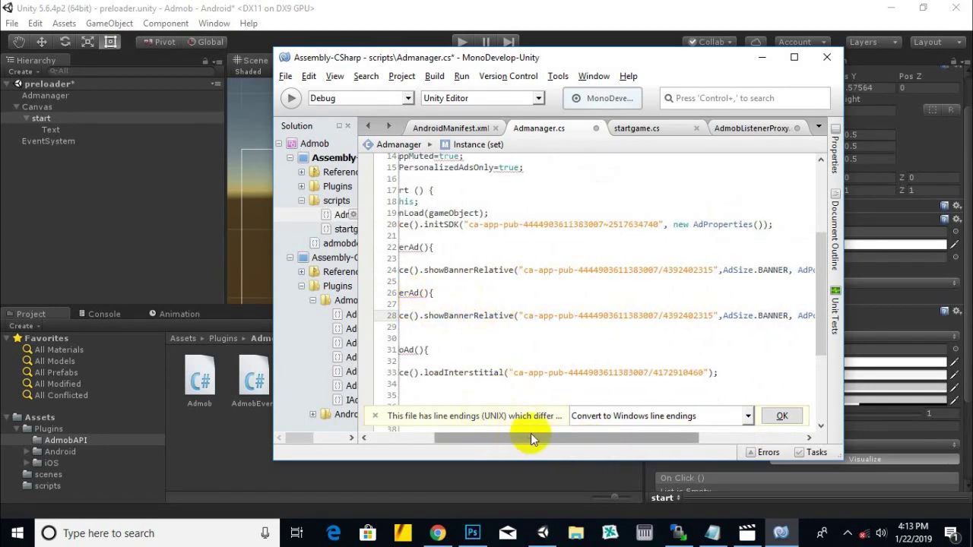
drag(528, 435, 434, 304)
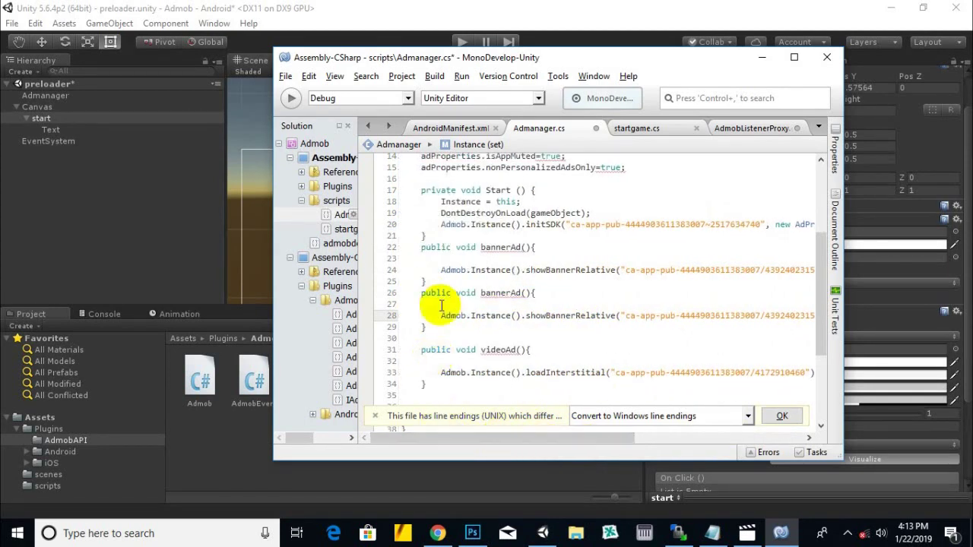
double_click(527, 294)
double_click(493, 293)
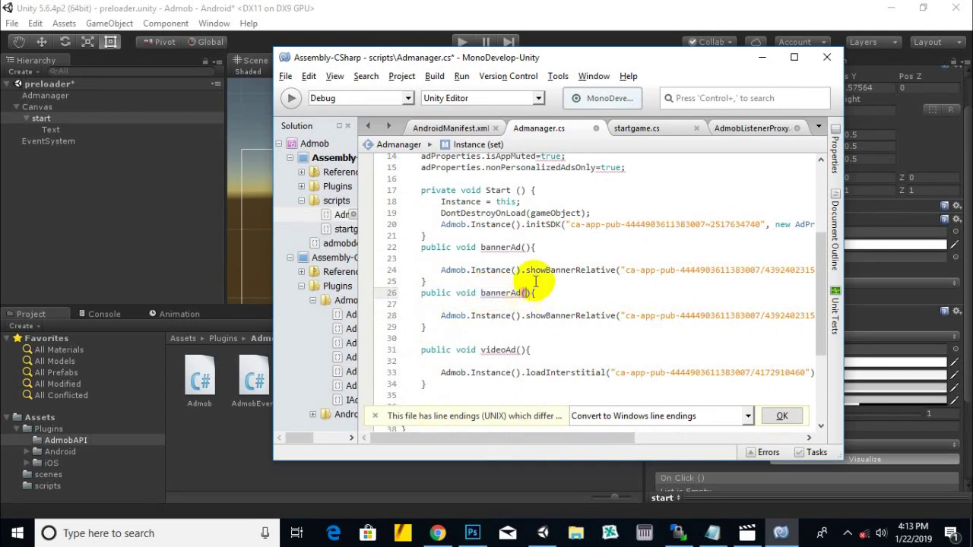
click(673, 128)
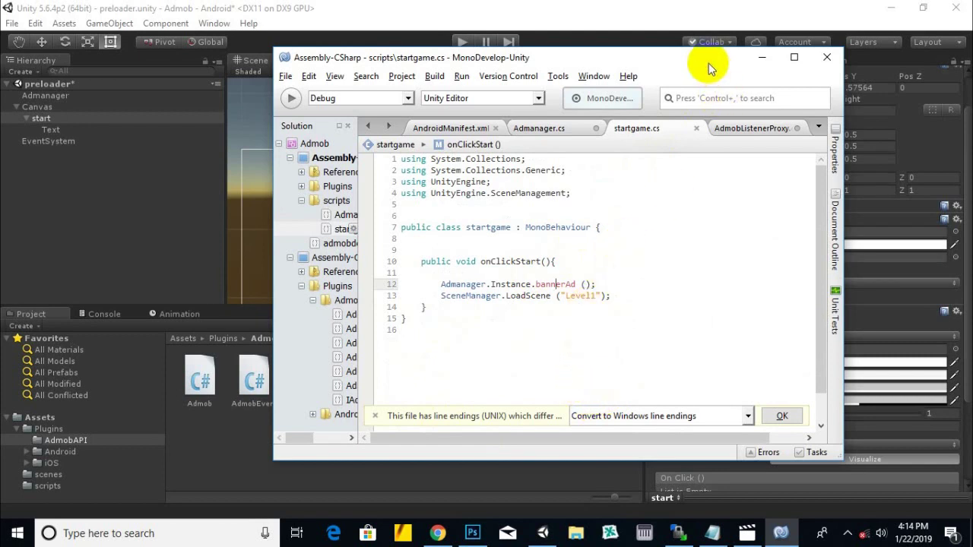
Move the MonoDevelop window up and to the right.
drag(710, 64, 717, 67)
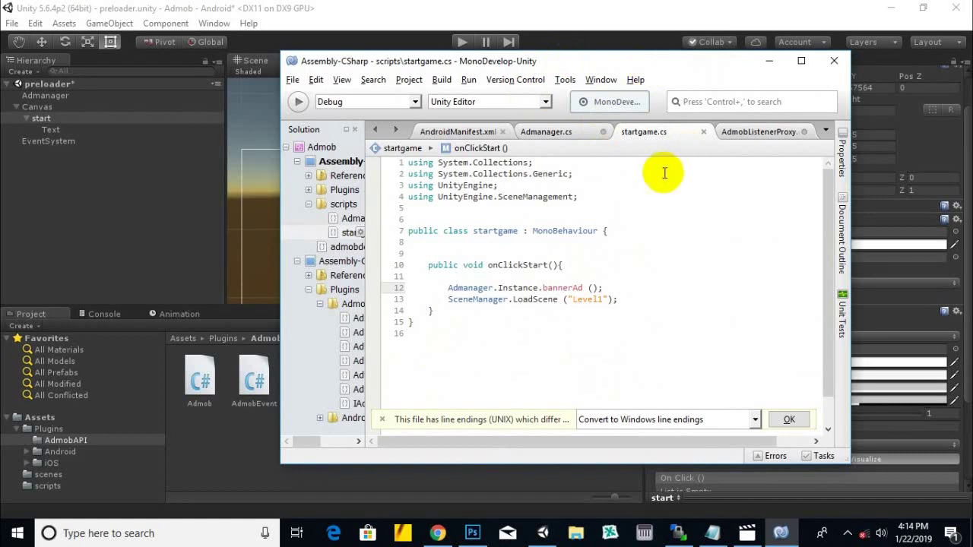
mouse_move(625, 56)
mouse_down()
mouse_move(711, 122)
mouse_move(554, 101)
mouse_up()
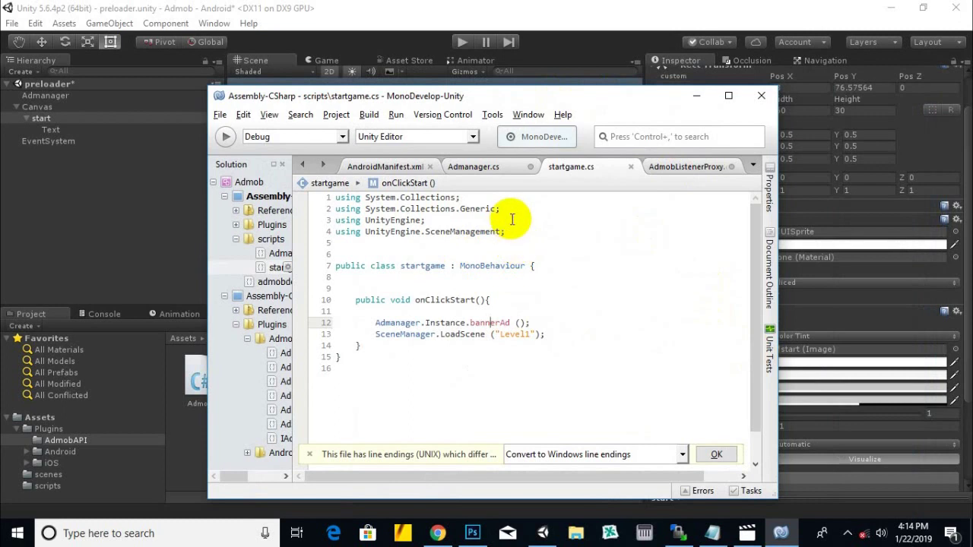
drag(608, 101, 630, 95)
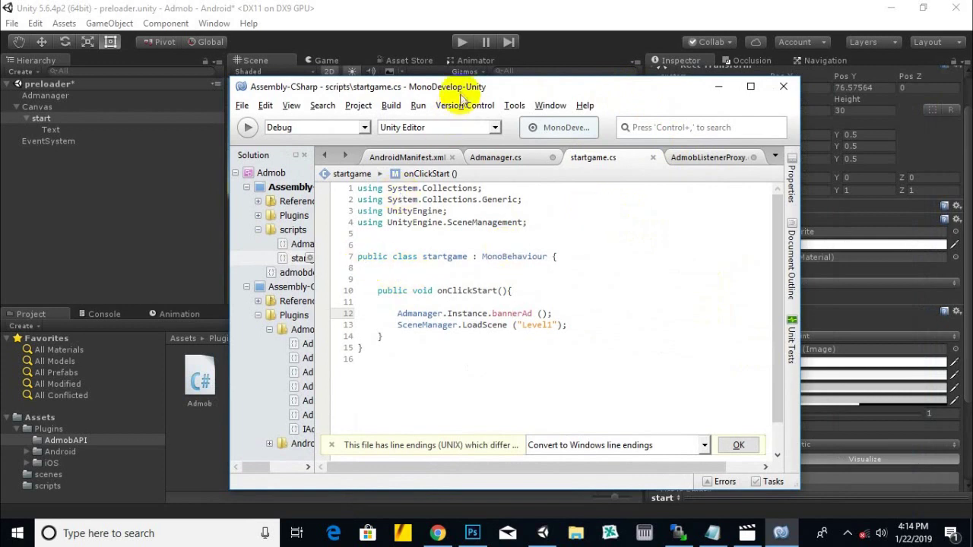
drag(471, 86, 523, 90)
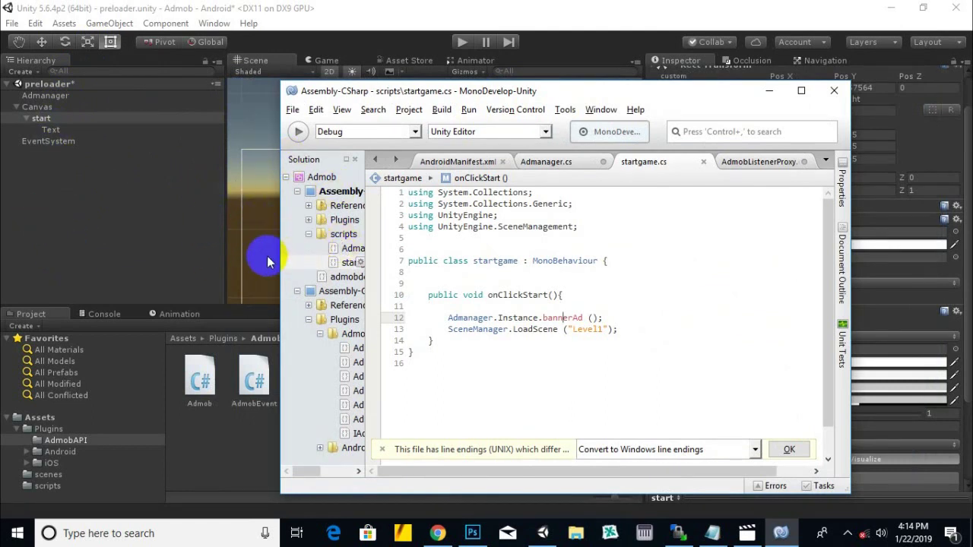
Review startgame.cs's using statements and class body by highlighting them.
drag(604, 213, 406, 180)
click(504, 250)
drag(594, 233, 386, 191)
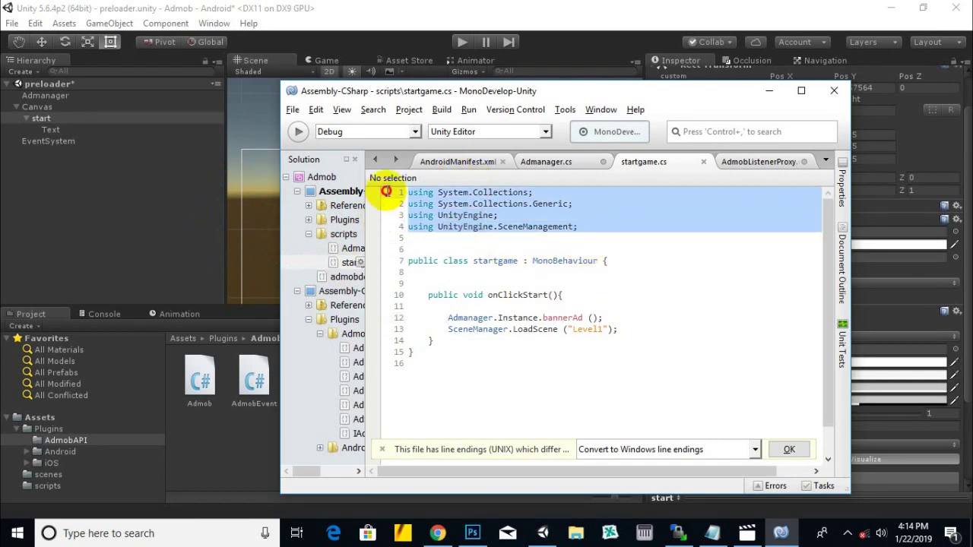
click(449, 236)
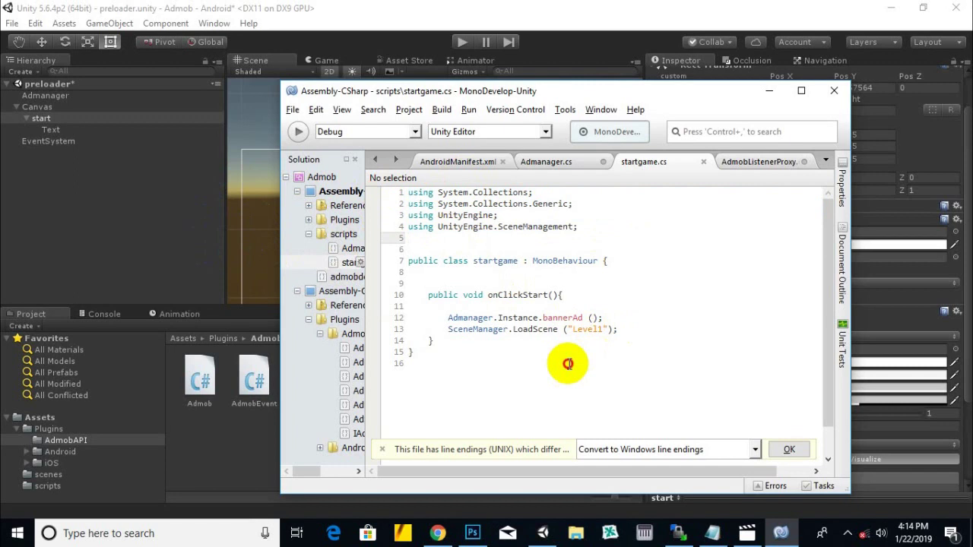
drag(569, 365, 416, 265)
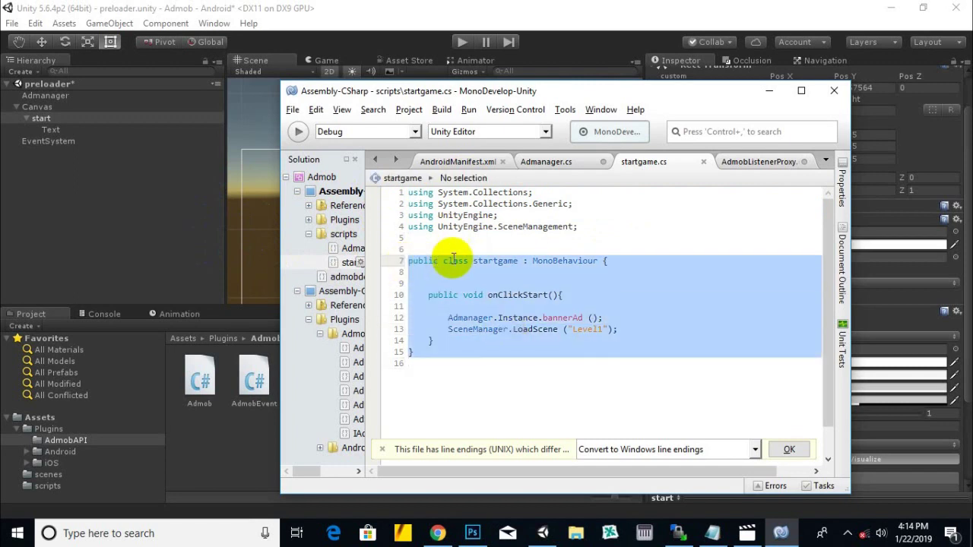
click(472, 239)
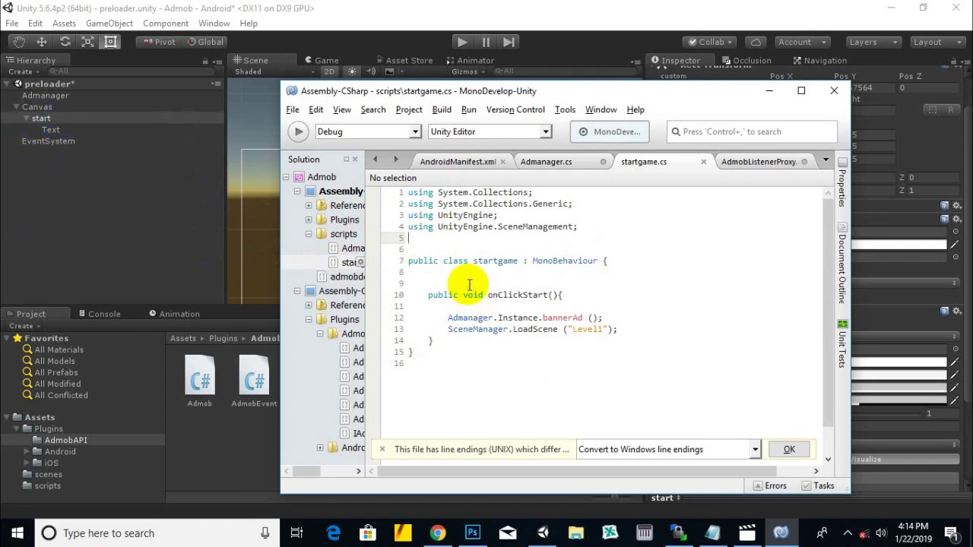
click(469, 283)
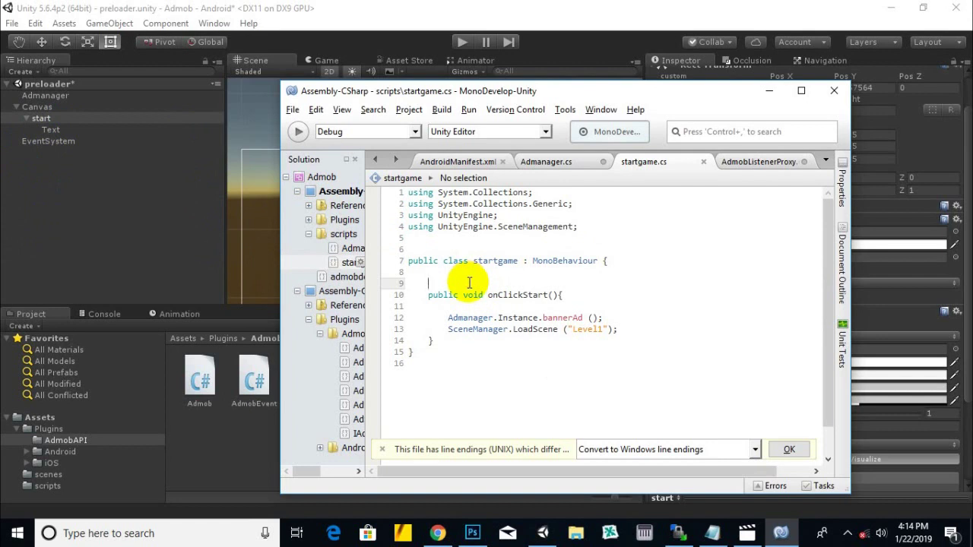
drag(463, 204, 522, 215)
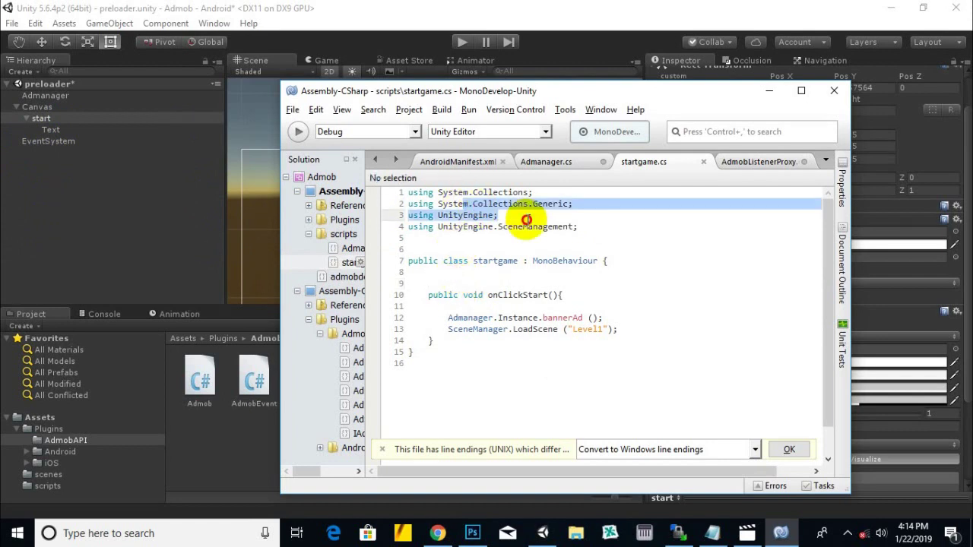
click(531, 246)
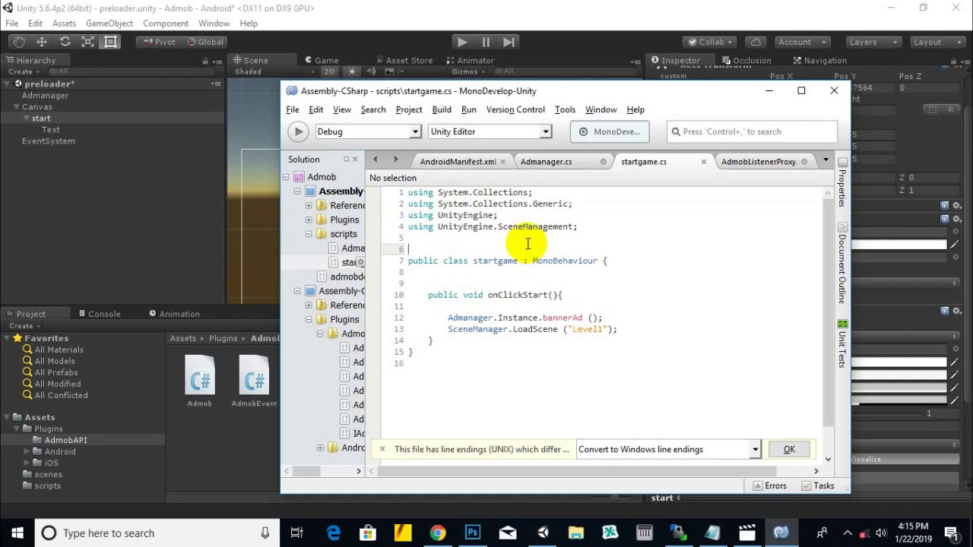
Close MonoDevelop through its Save Files prompt and select the start button in the scene.
click(661, 93)
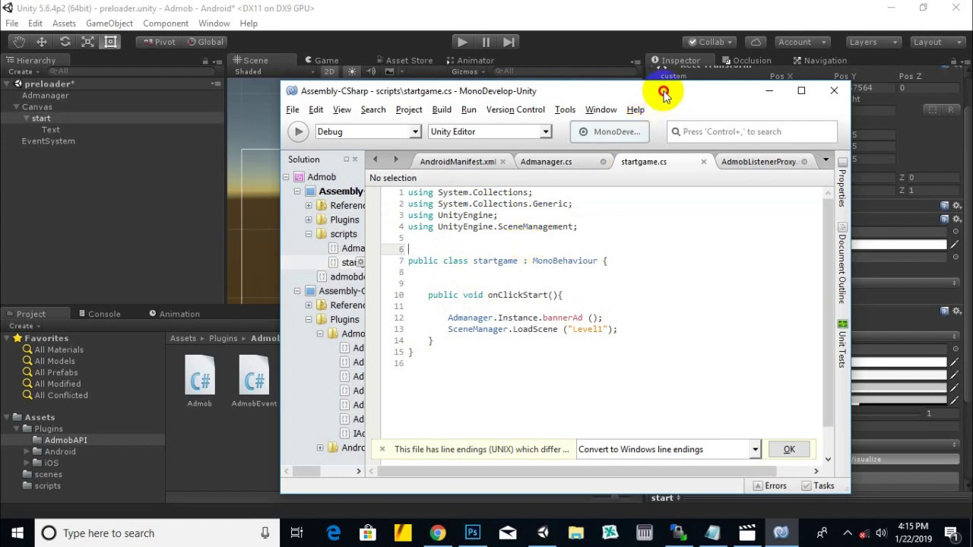
click(832, 91)
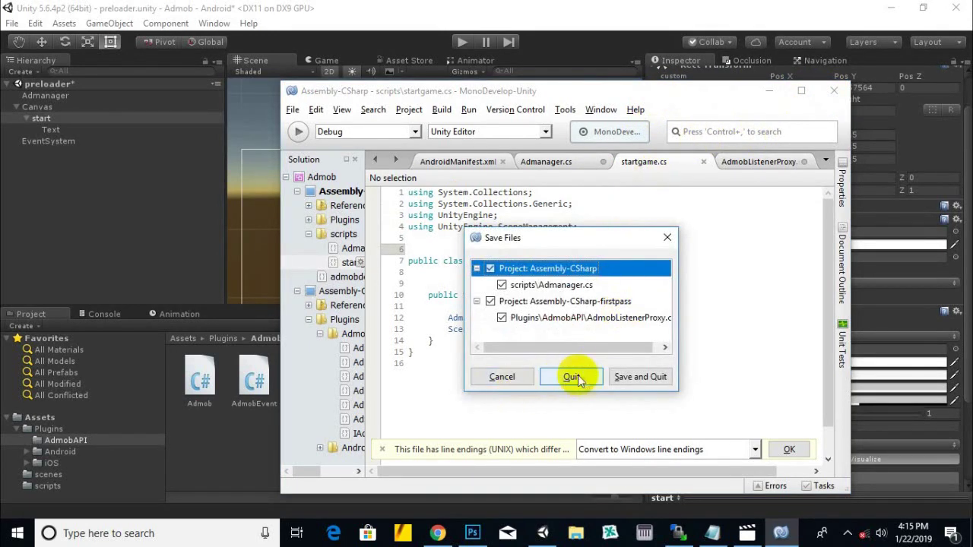
click(622, 380)
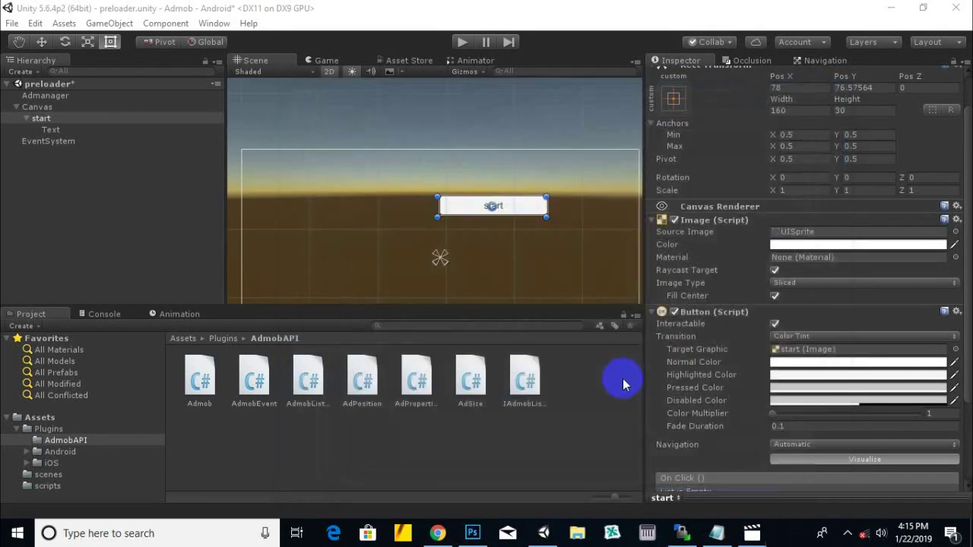
click(452, 207)
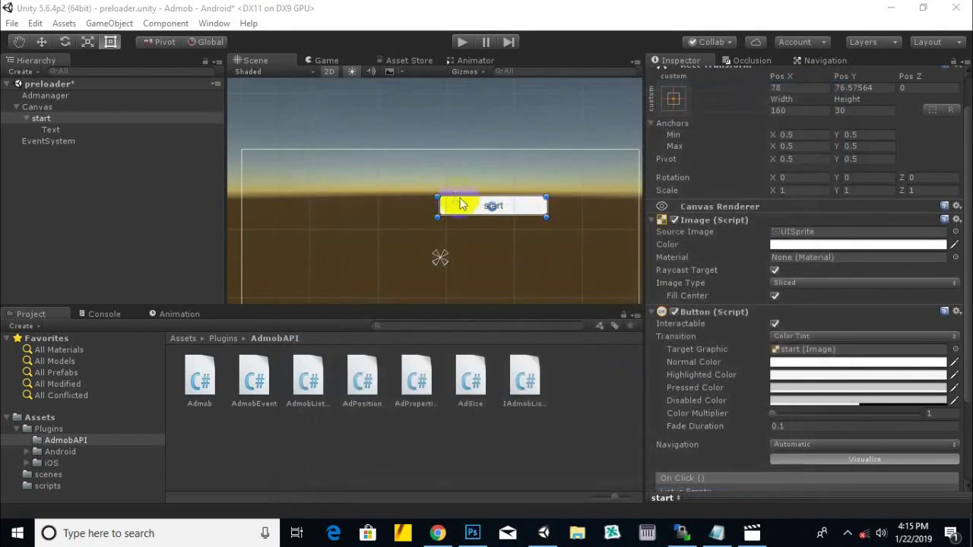
Frame the start button and drag it to the preloader canvas's horizontal centre line.
double_click(532, 211)
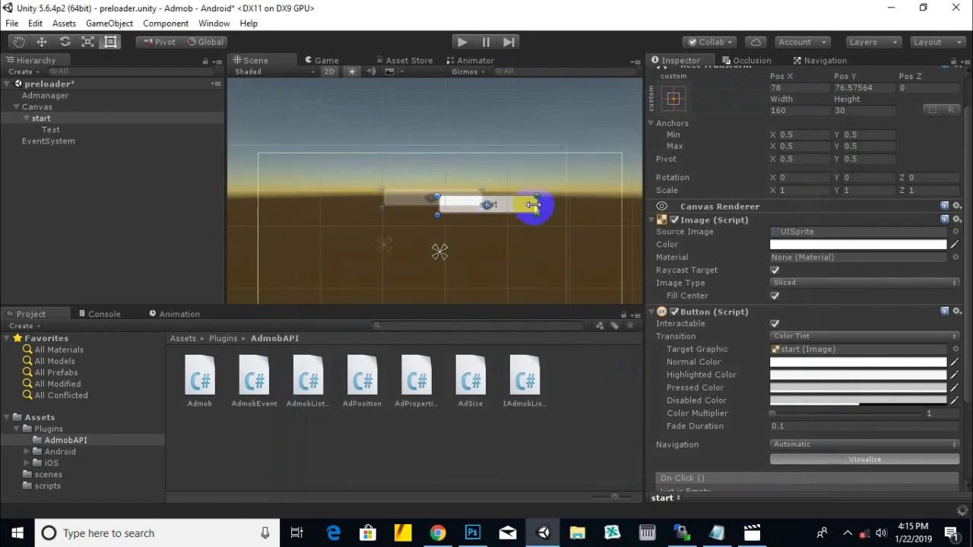
scroll(550, 203, down, 2)
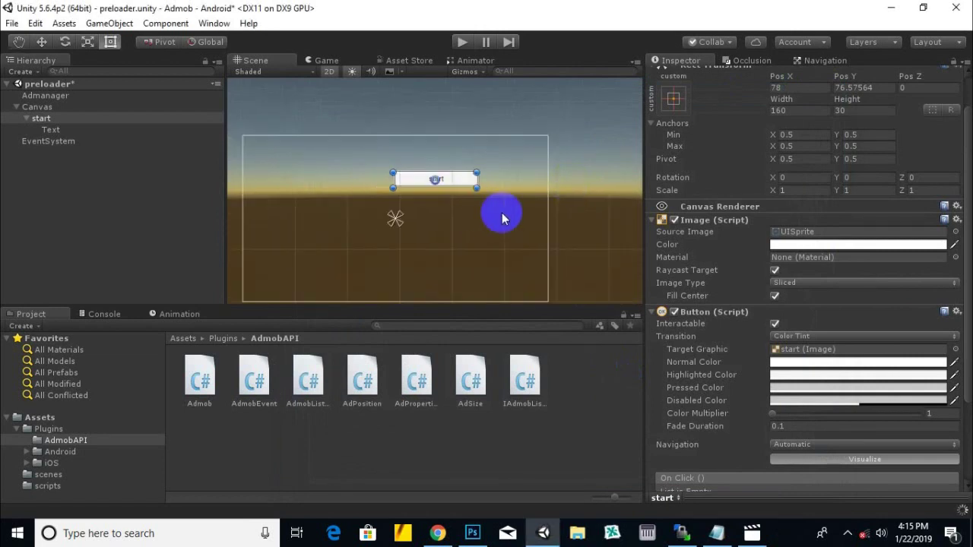
middle_drag(502, 217, 539, 213)
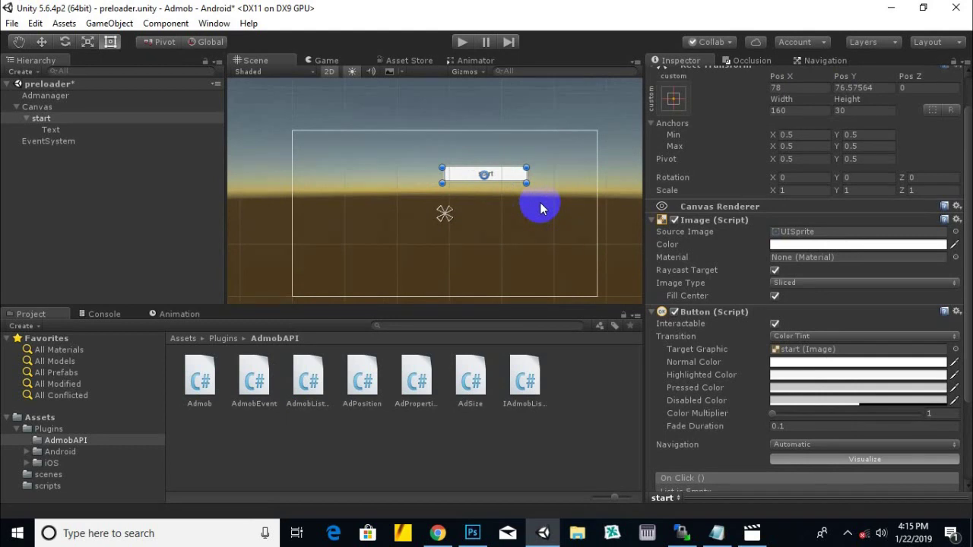
click(513, 181)
mouse_move(510, 177)
mouse_down()
mouse_move(468, 176)
mouse_move(468, 141)
mouse_move(471, 171)
mouse_up()
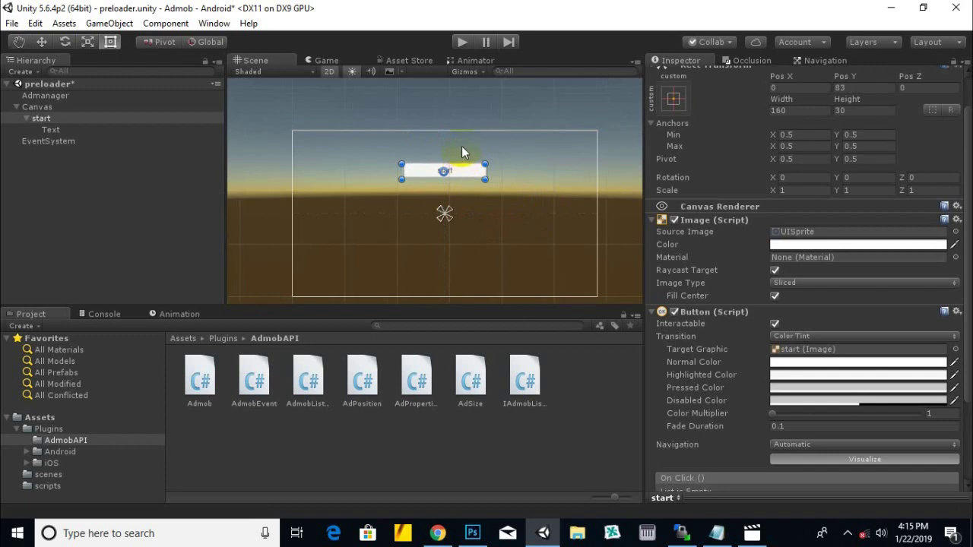
scroll(425, 243, down, 1)
right_drag(425, 242, 430, 258)
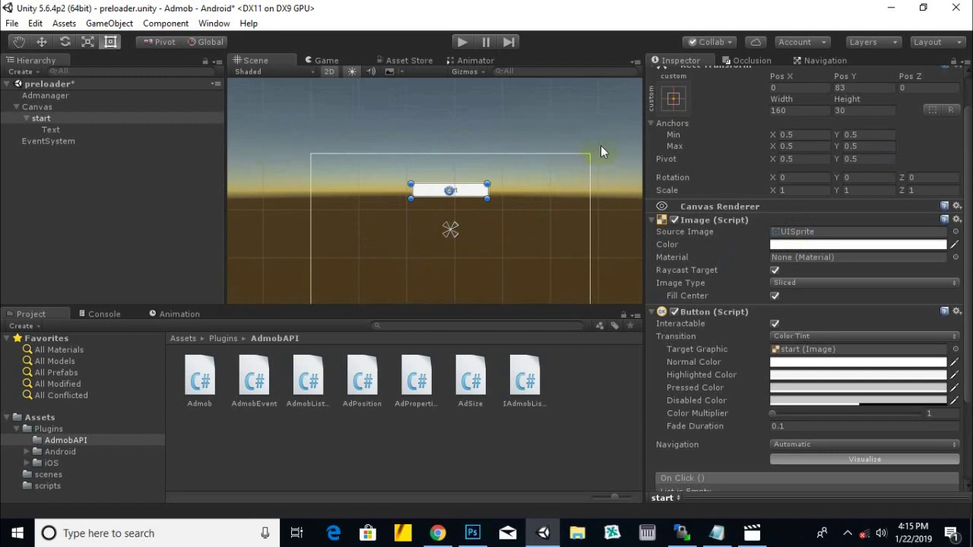
right_click(575, 187)
click(476, 194)
Drag the start button's handles to make it wider and taller, recentring the canvas view.
drag(473, 195, 475, 198)
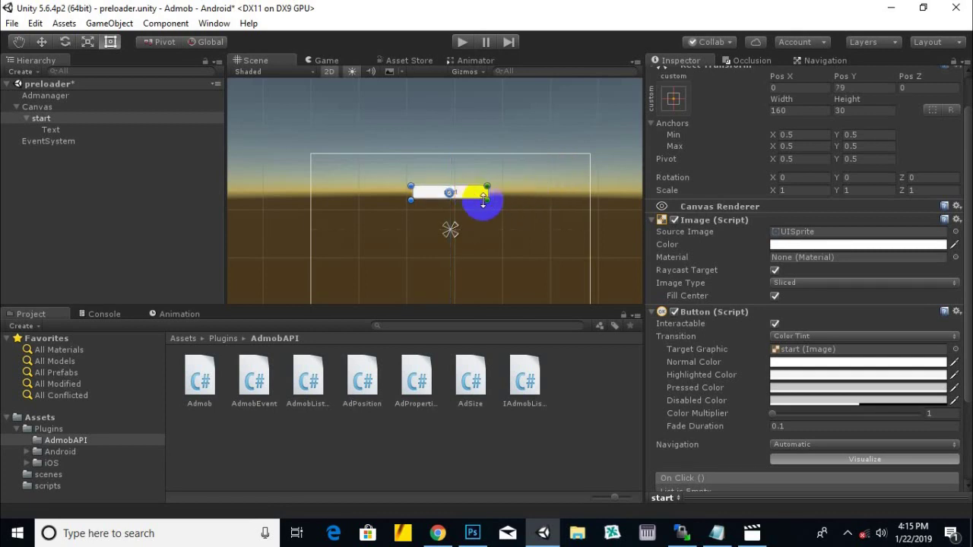
drag(484, 201, 500, 216)
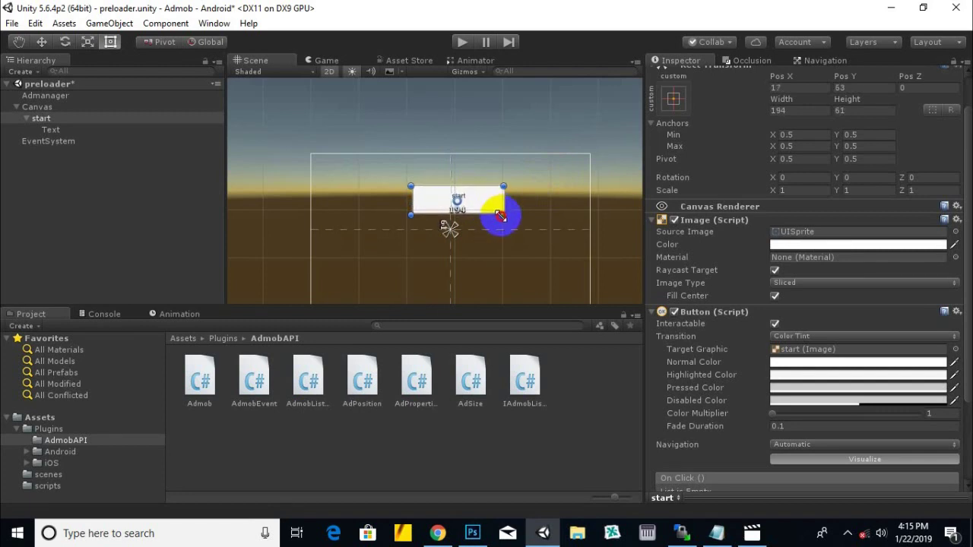
drag(410, 215, 404, 258)
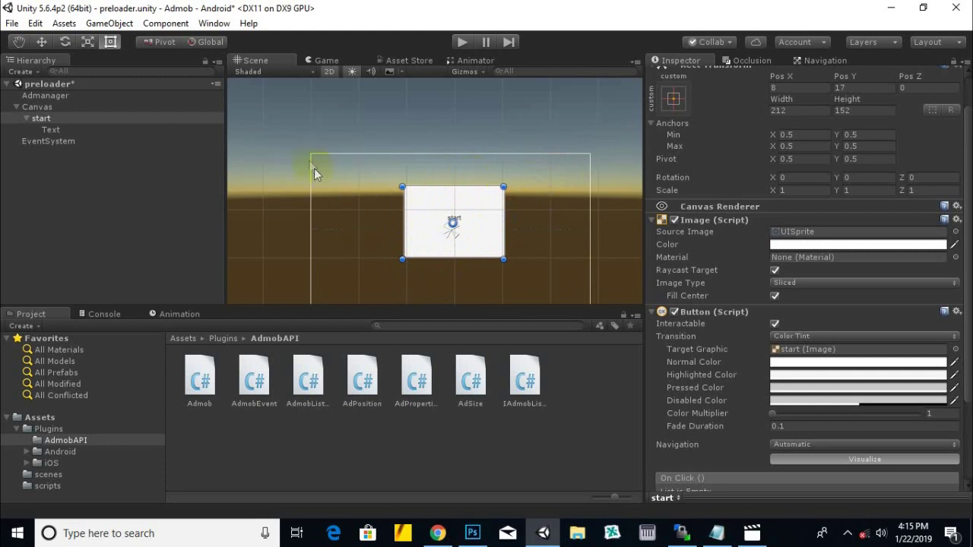
drag(575, 193, 571, 171)
middle_drag(445, 234, 434, 195)
mouse_move(358, 276)
mouse_down()
mouse_move(322, 241)
mouse_move(543, 206)
mouse_up()
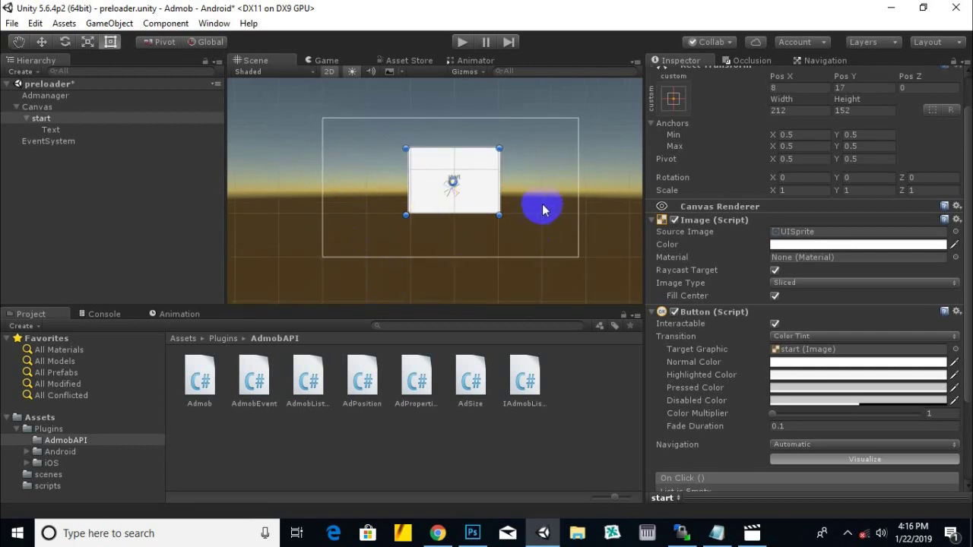
Keep adjusting the button until it is 212 by 152 at Pos X 8, Pos Y 17.
drag(543, 210, 532, 159)
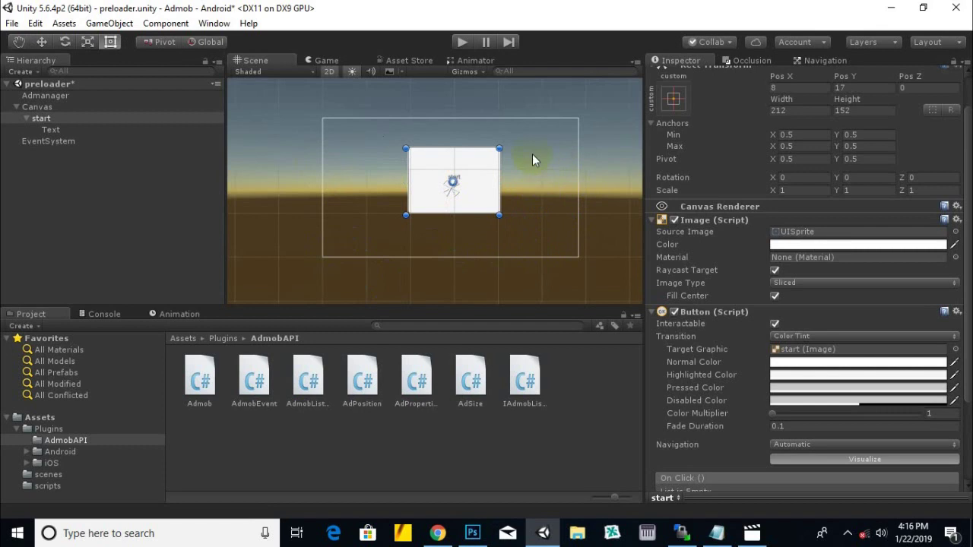
drag(331, 217, 586, 199)
mouse_move(457, 103)
mouse_down()
mouse_move(364, 217)
mouse_move(498, 177)
mouse_up()
drag(358, 260, 450, 148)
drag(326, 228, 524, 183)
click(530, 274)
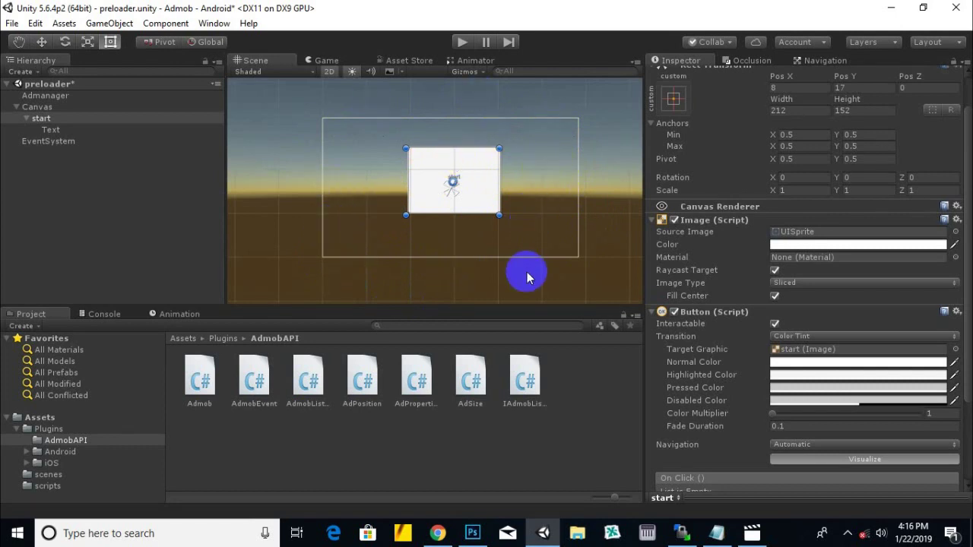
mouse_move(528, 277)
mouse_down()
mouse_move(688, 261)
mouse_move(869, 18)
mouse_up()
drag(960, 533, 860, 538)
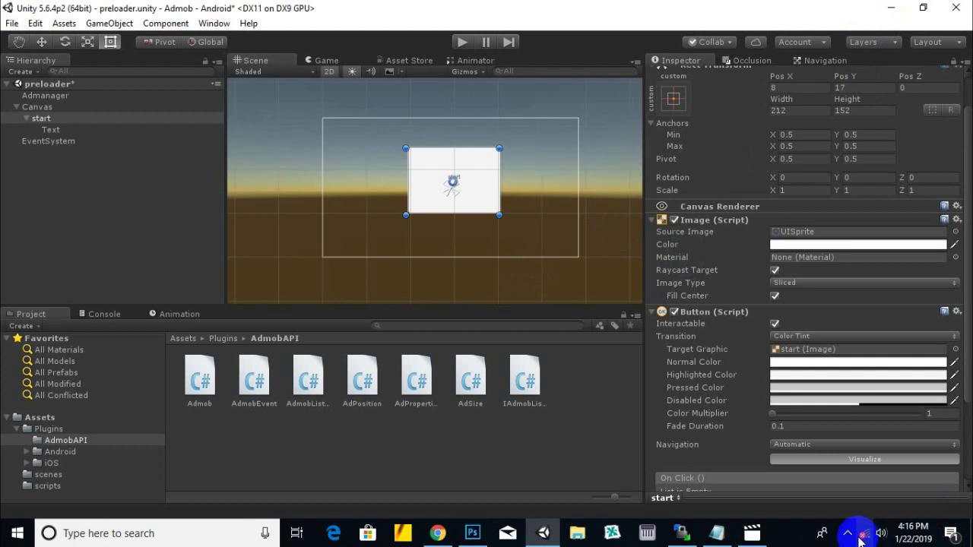